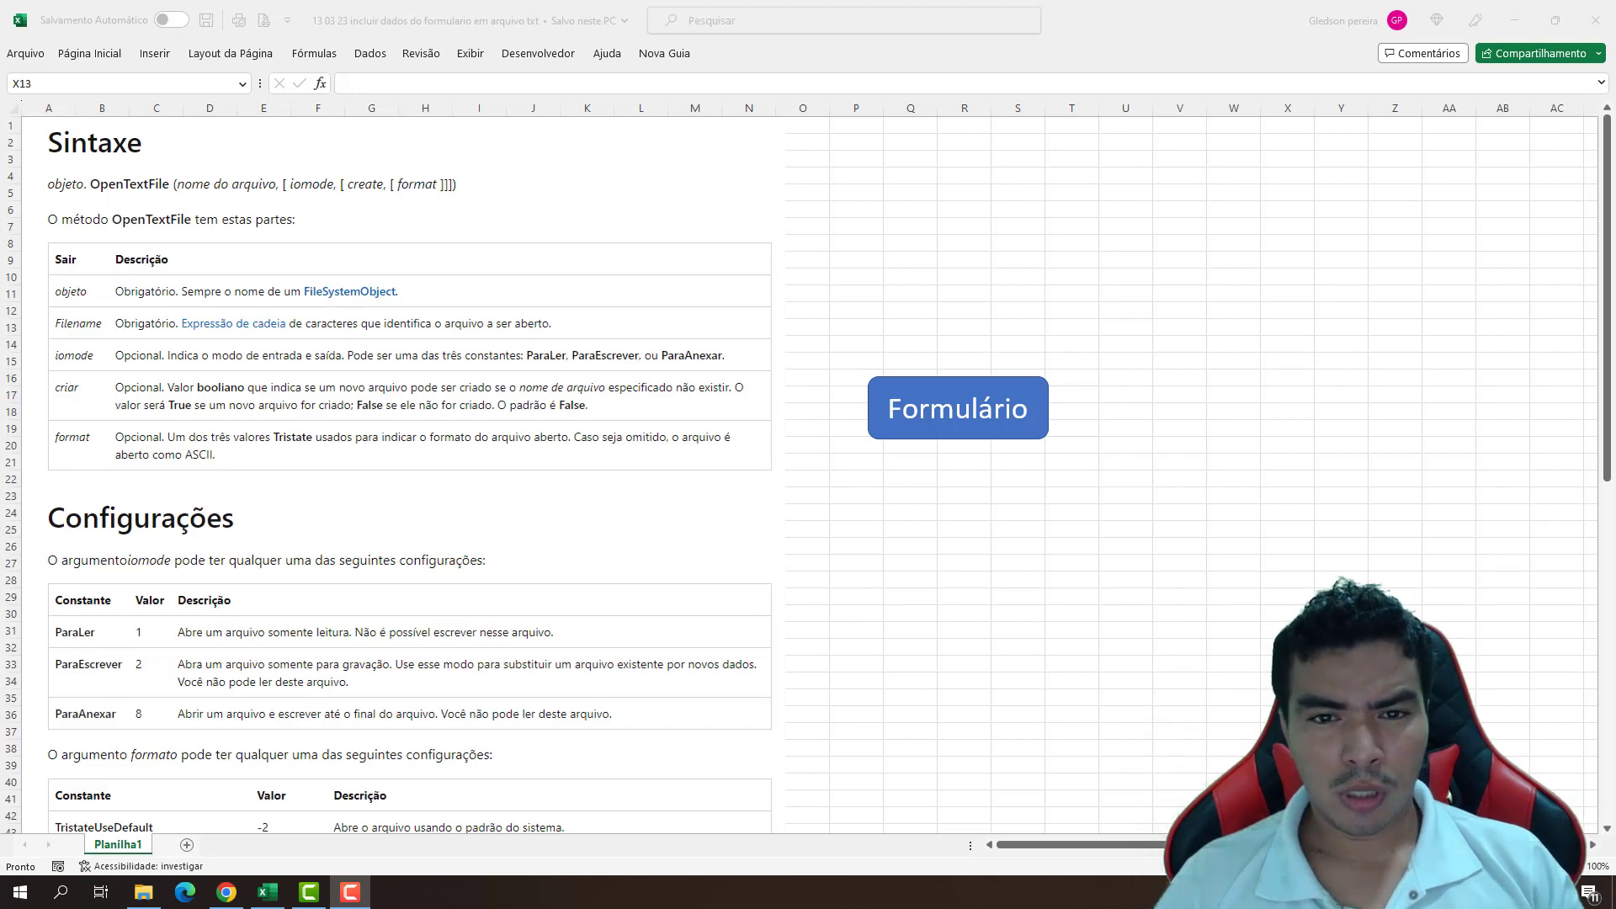
- Open the registration form, try saving it empty several times, then close it
left_click(952, 441)
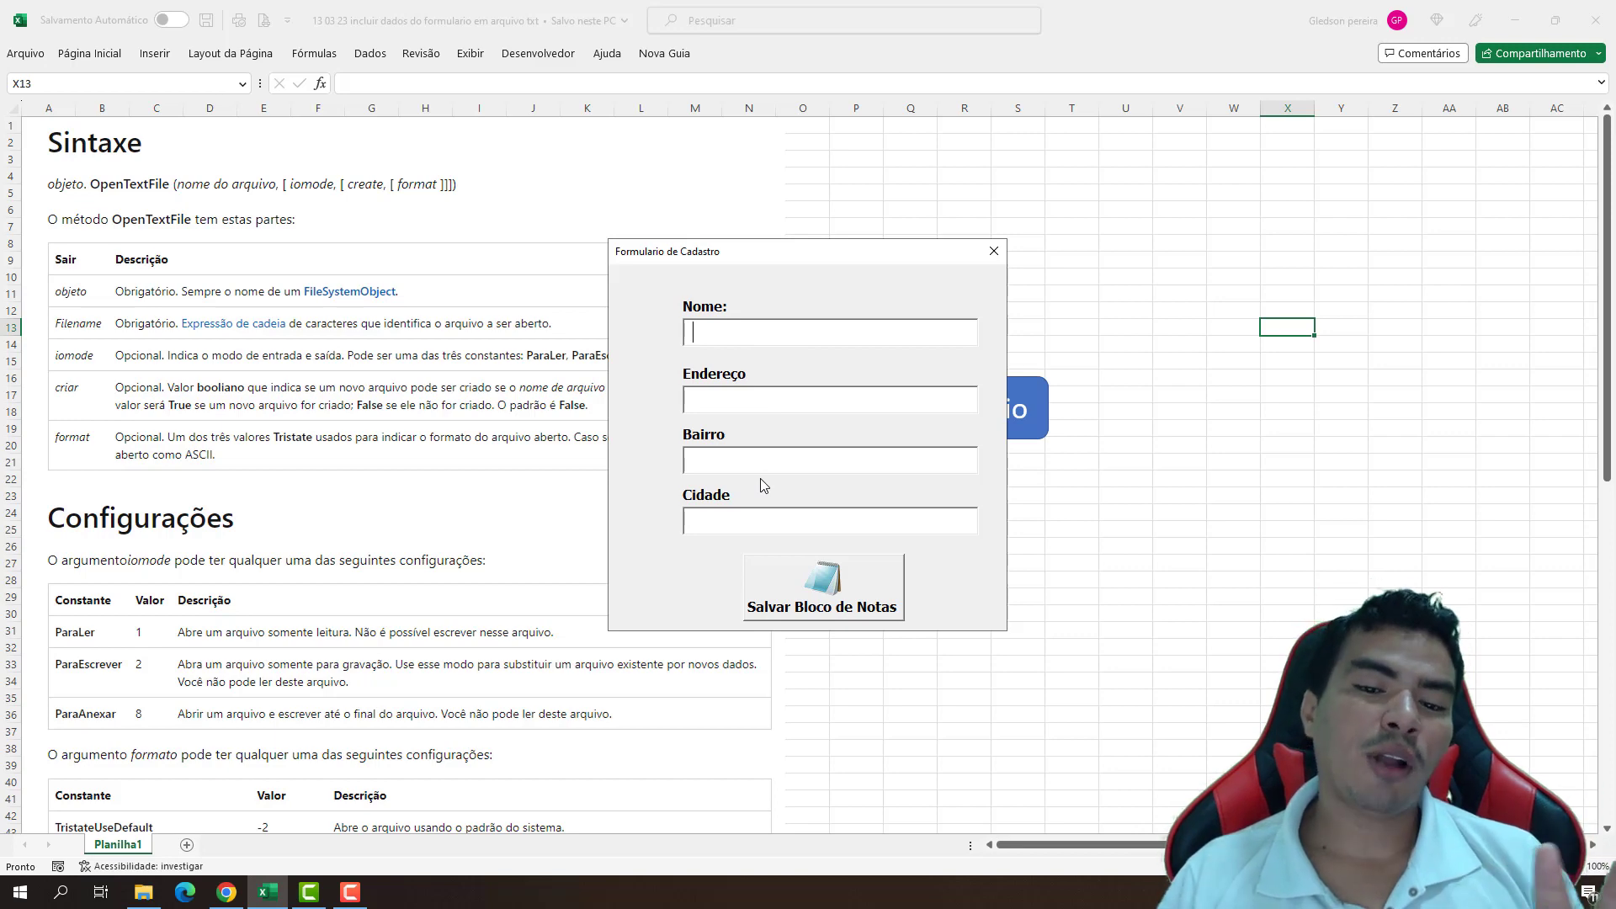
left_click(841, 587)
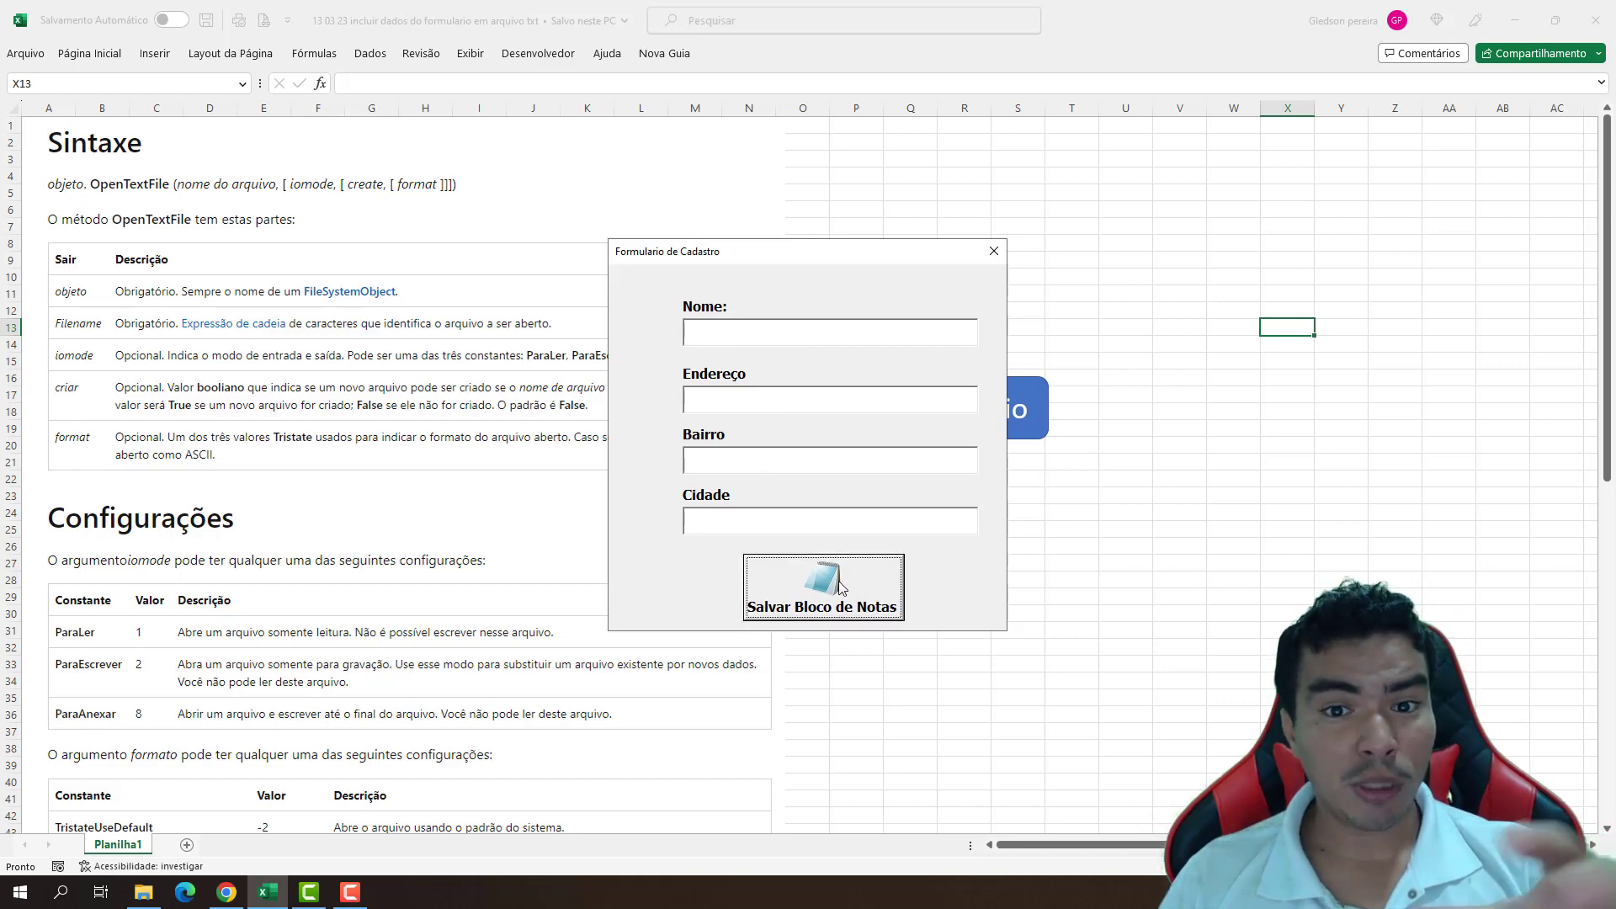
left_click(842, 587)
left_click(841, 587)
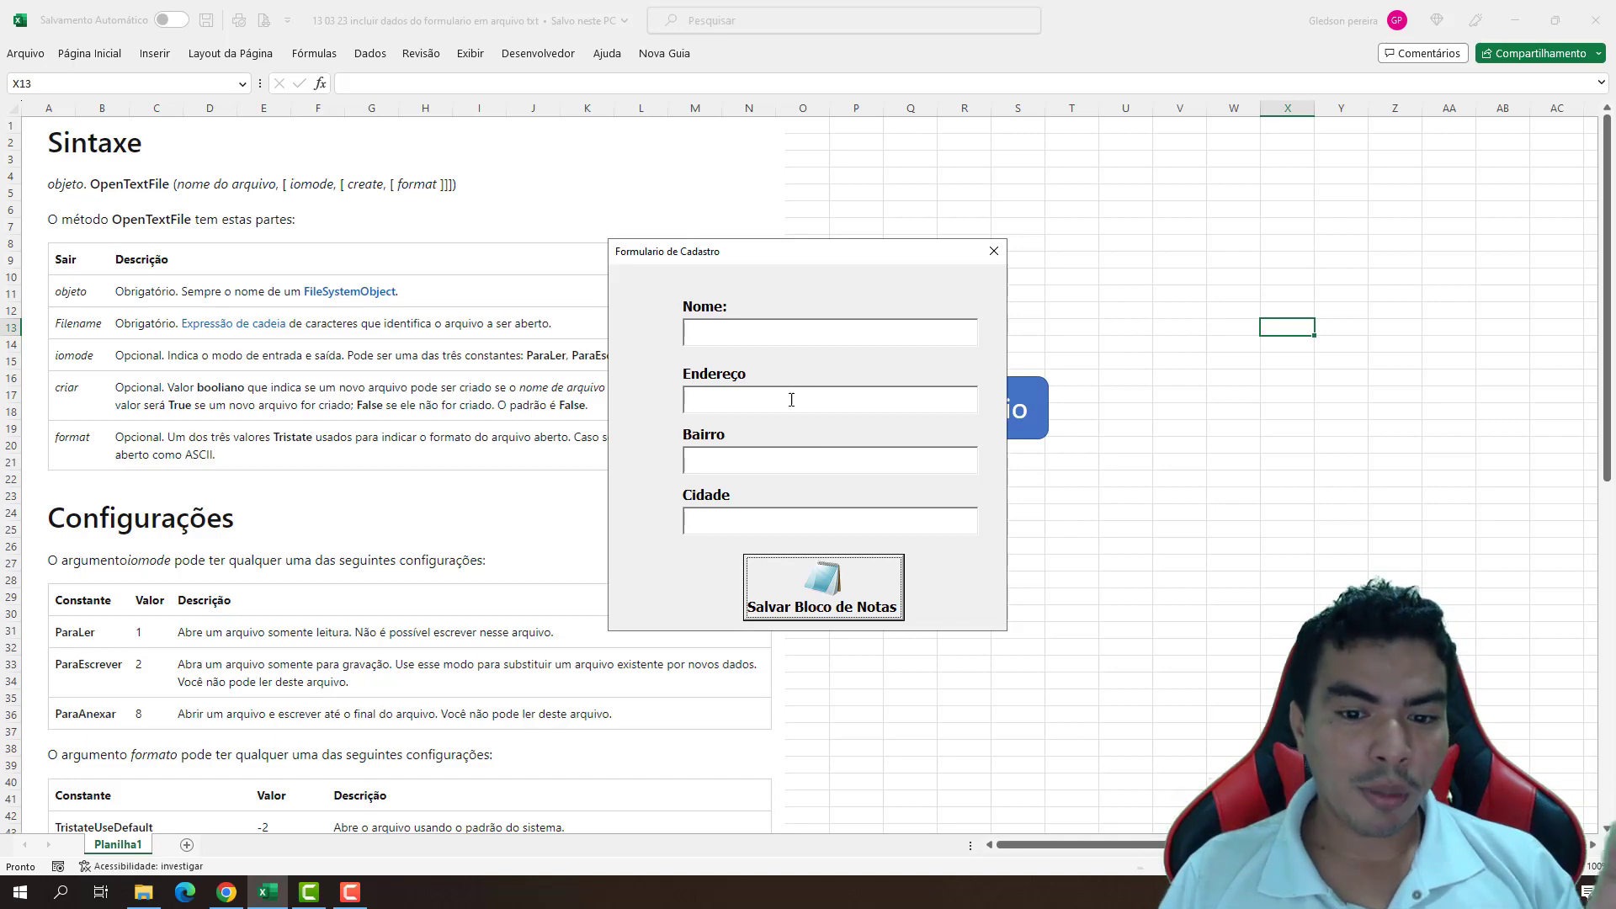
left_click(741, 330)
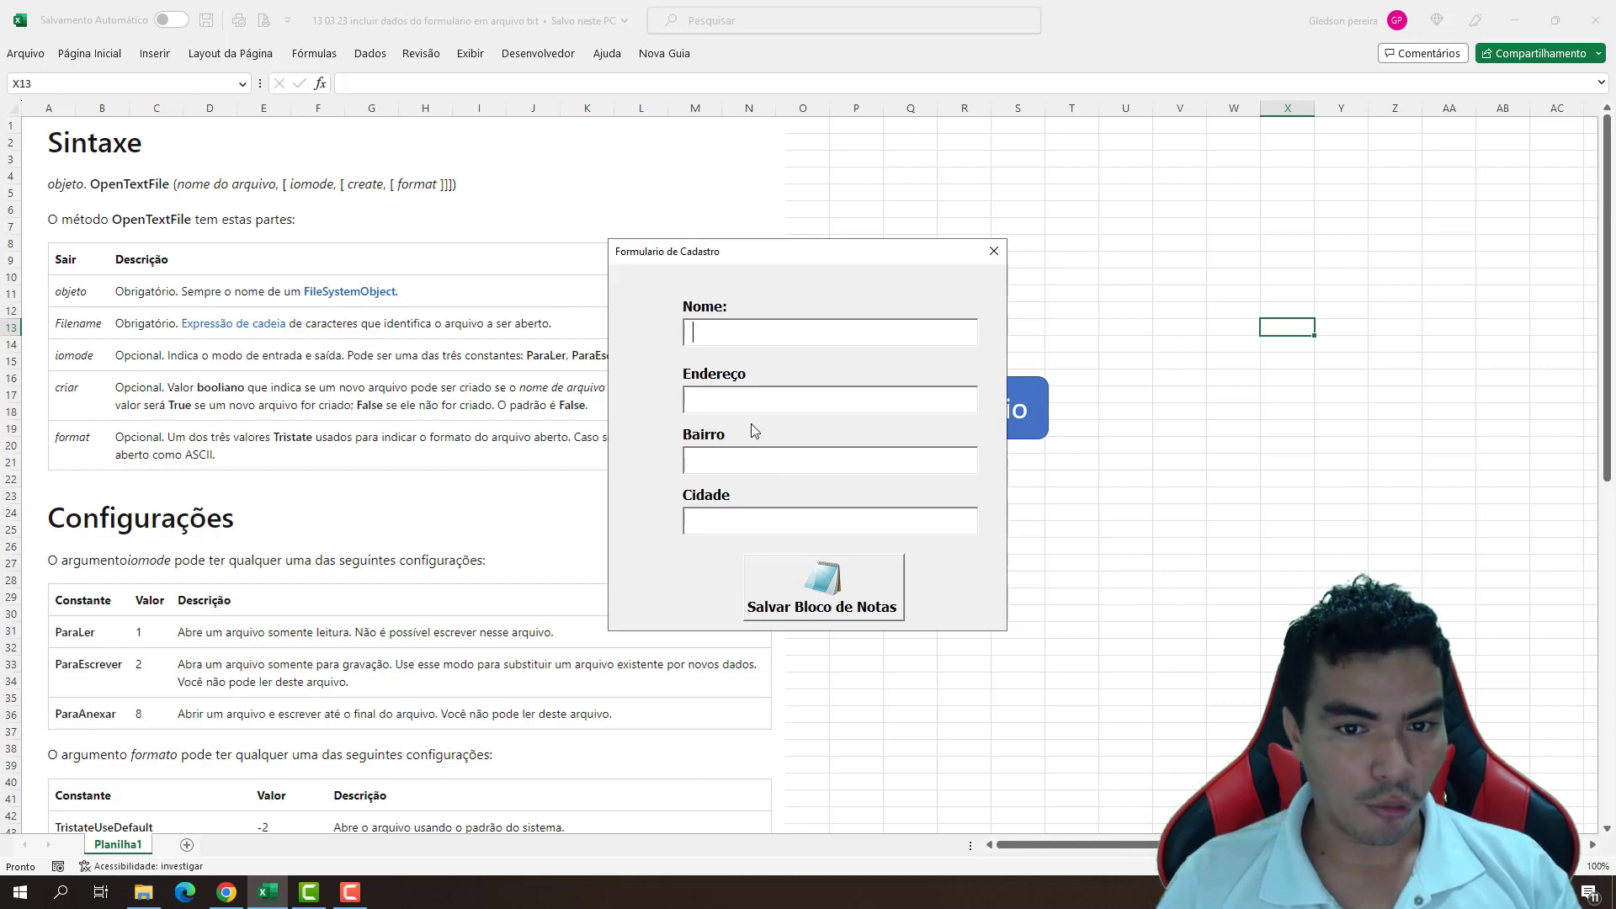
left_click(994, 251)
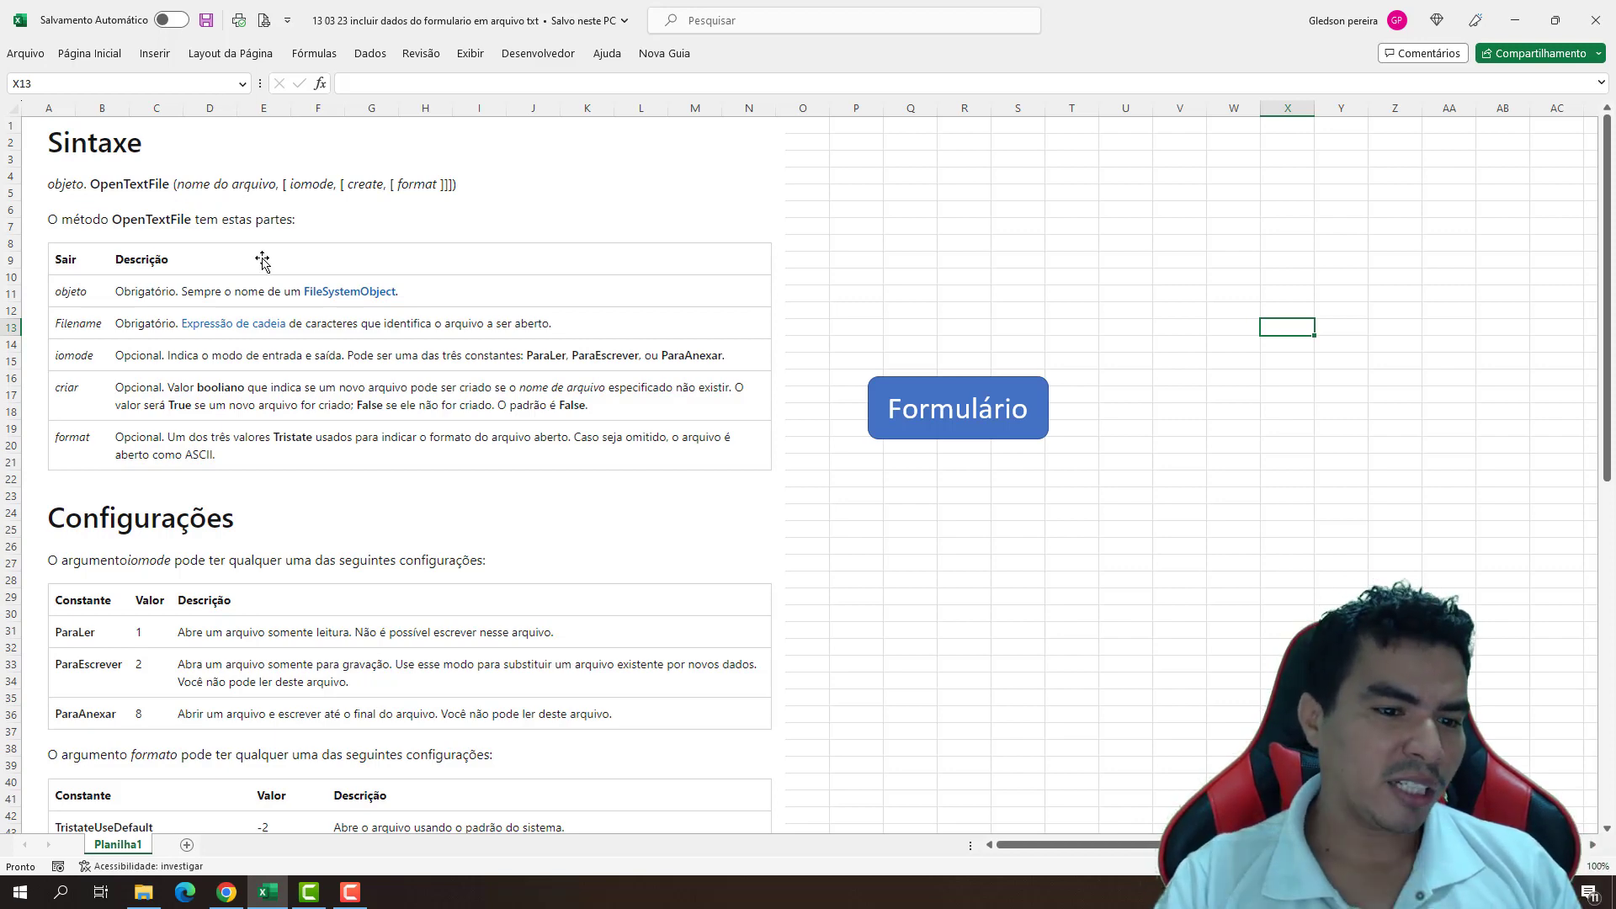
- Open the VBA editor's Project Explorer and open UserForm1's Formulario de Cadastro design
left_click(539, 53)
left_click(37, 103)
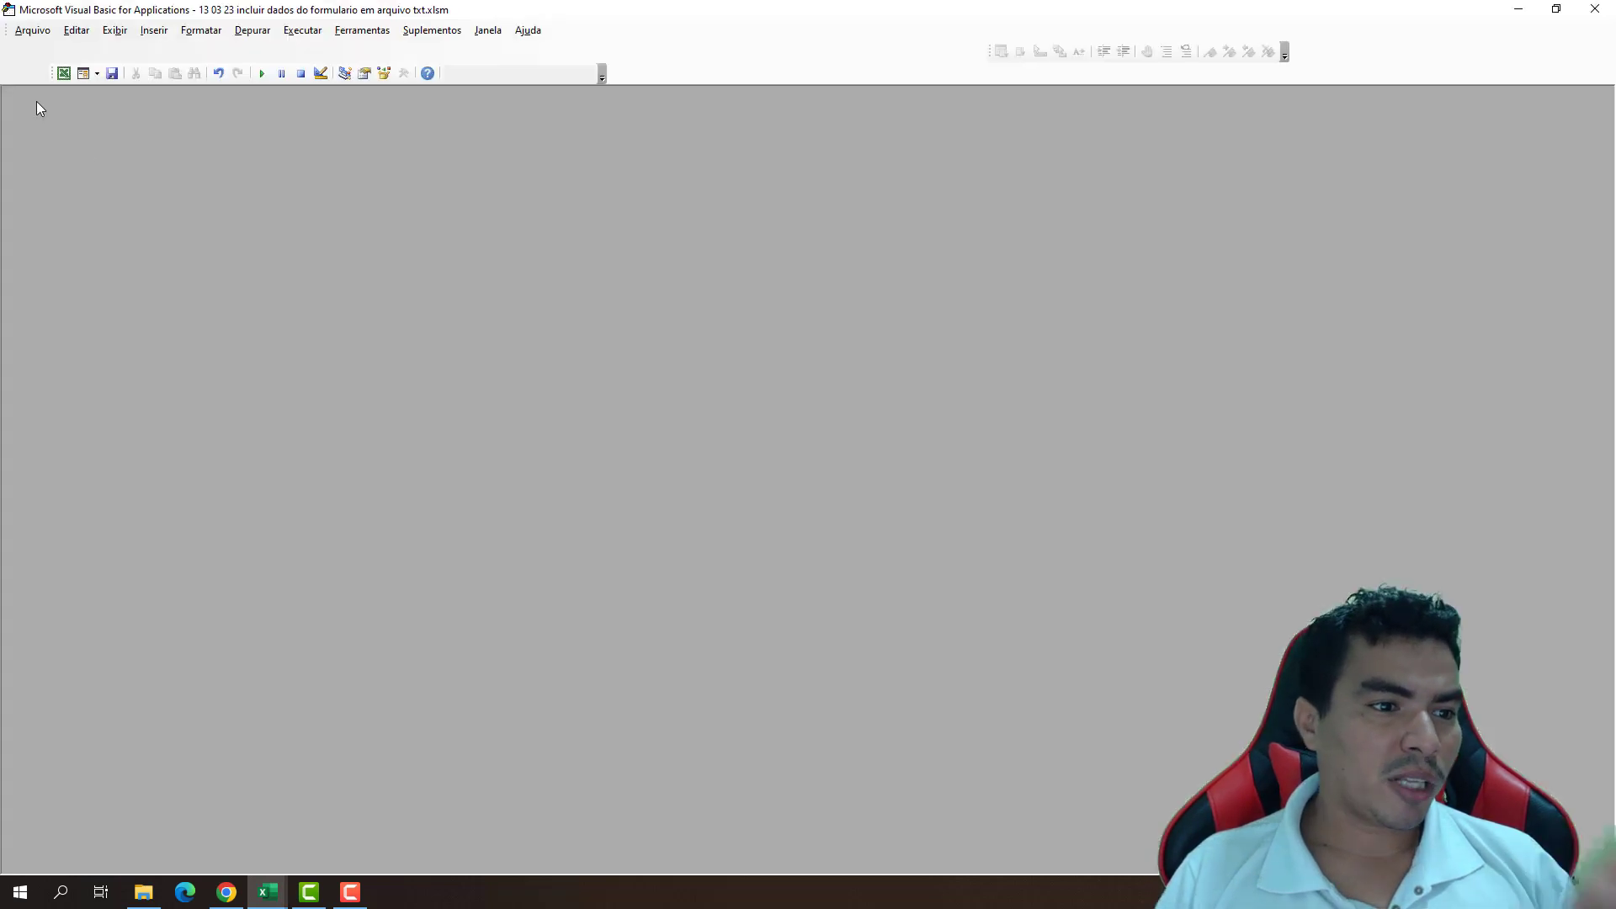
left_click(116, 30)
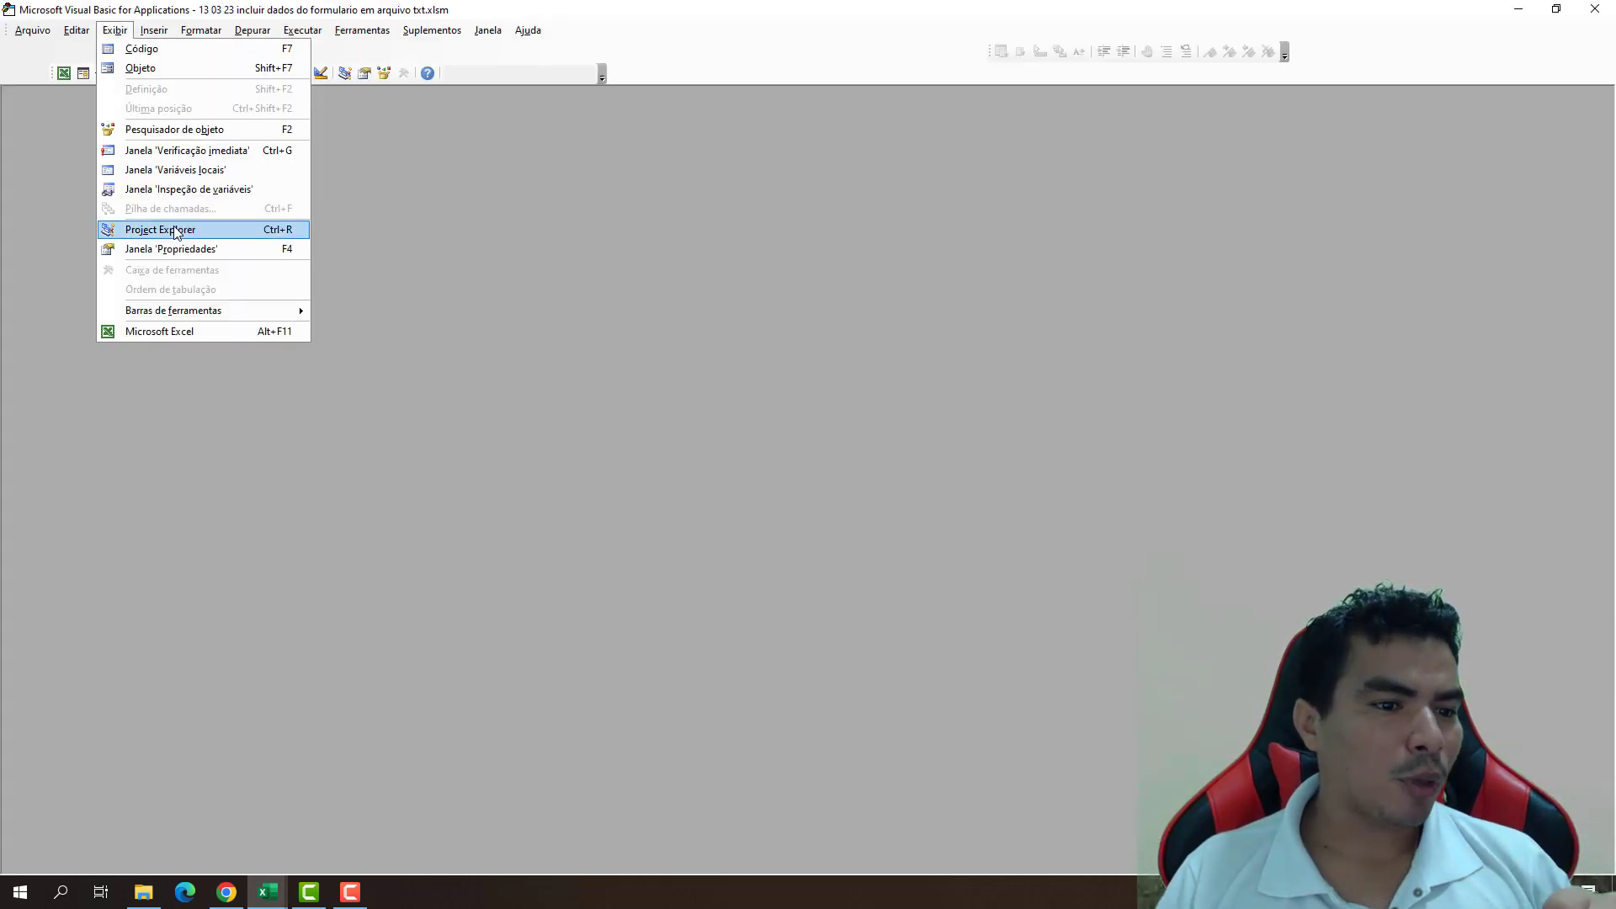
left_click(118, 223)
double_click(94, 205)
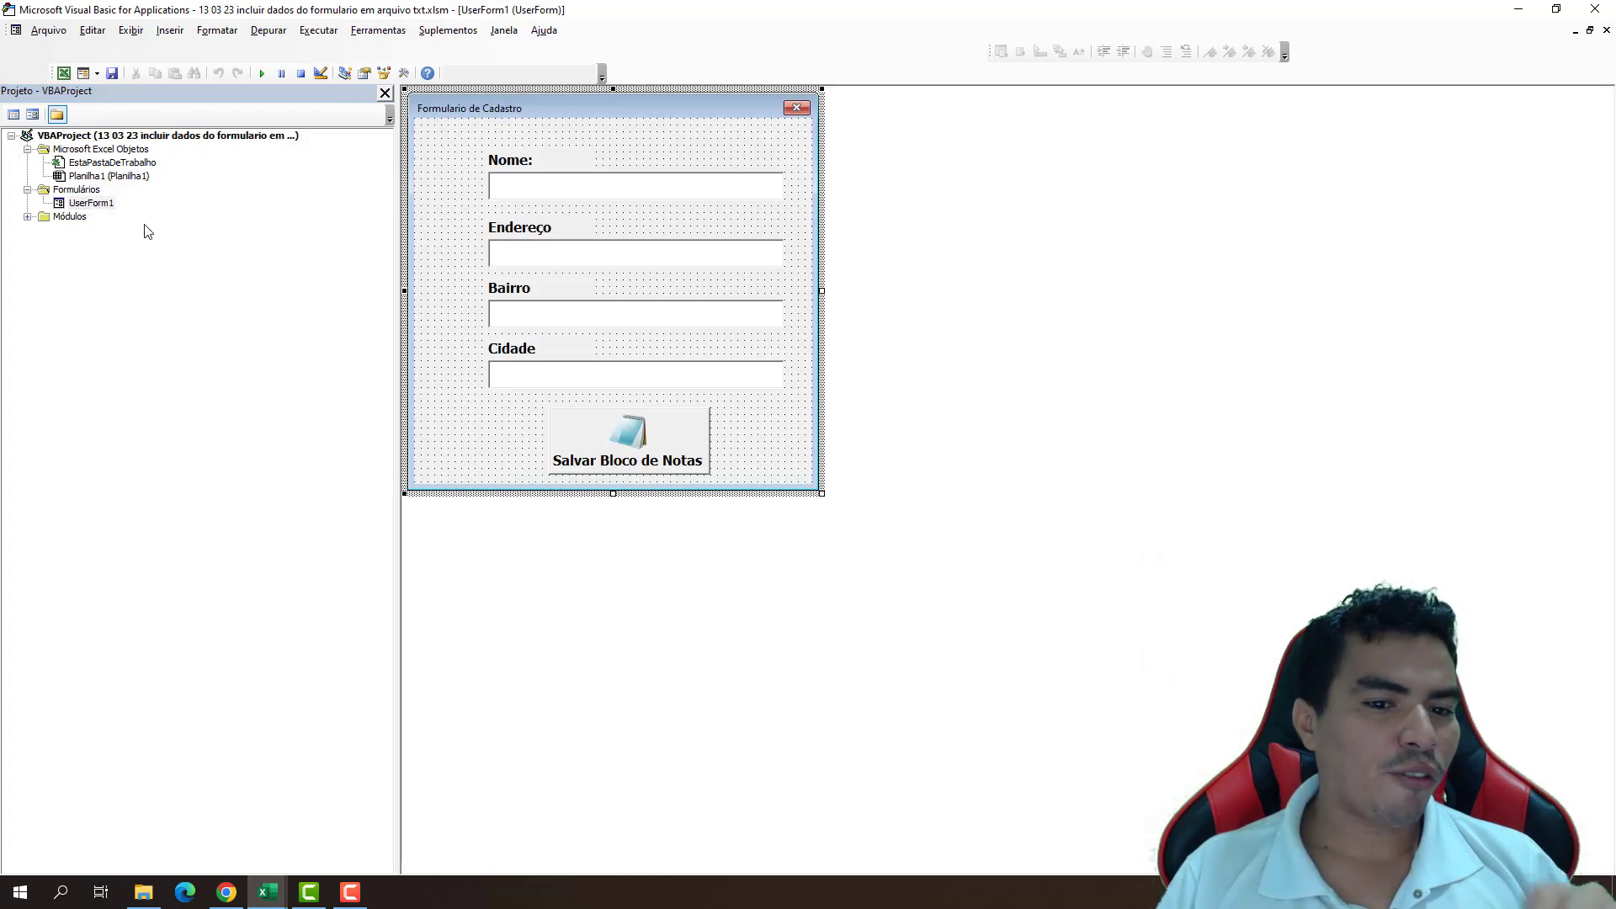
- Check the Properties names of the Nome, Endereço, Bairro and Cidade text boxes
left_click(537, 192)
right_click(537, 192)
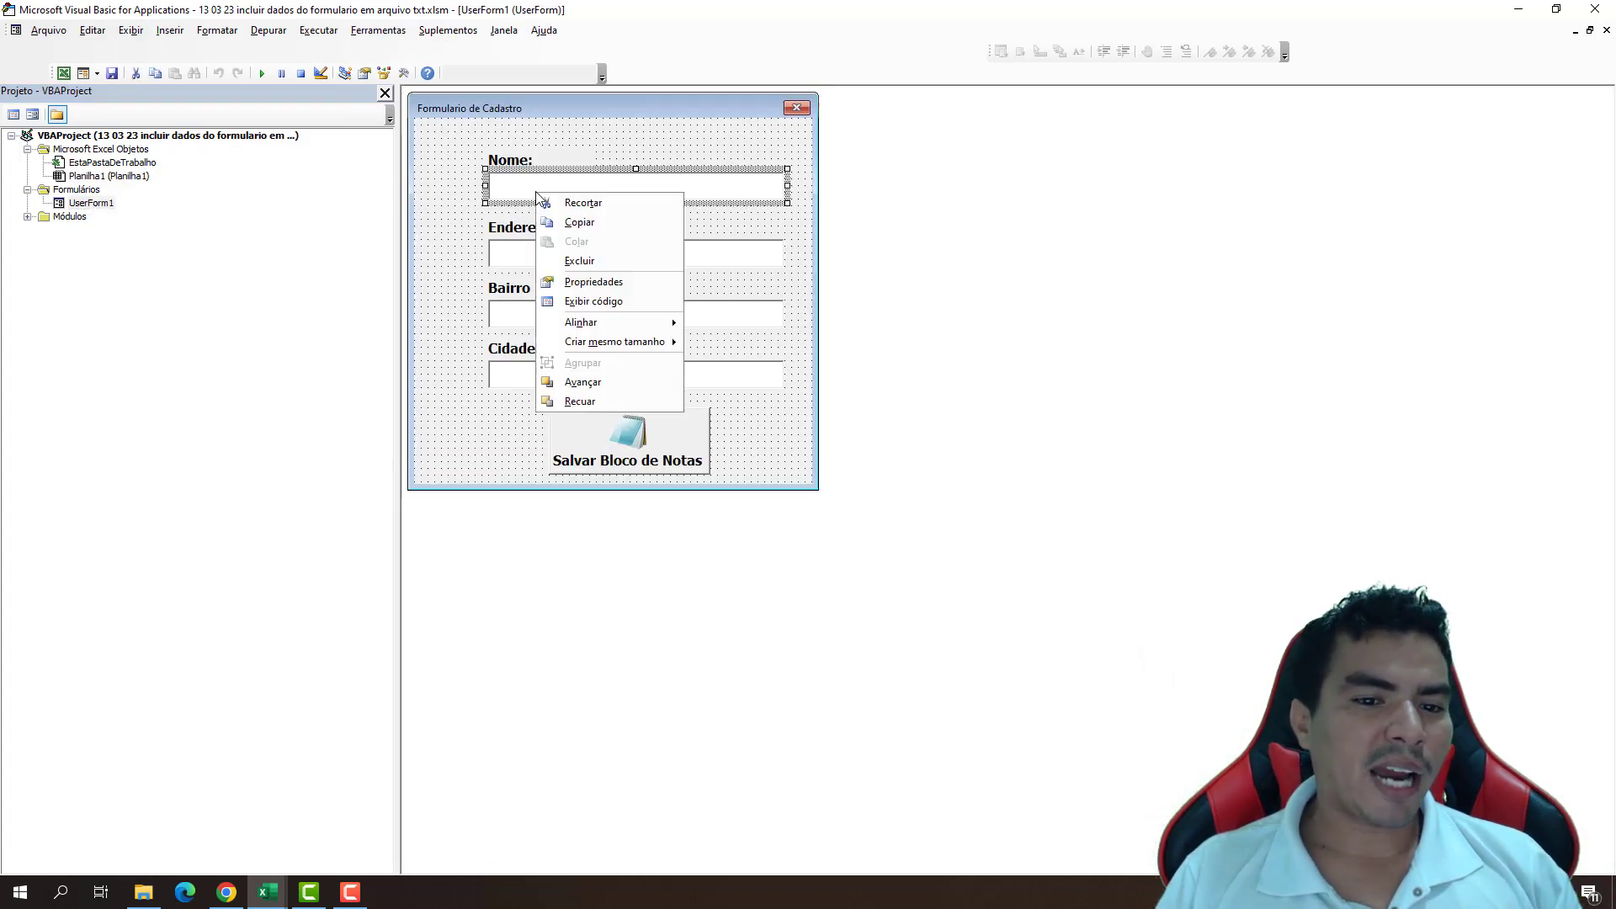
left_click(593, 283)
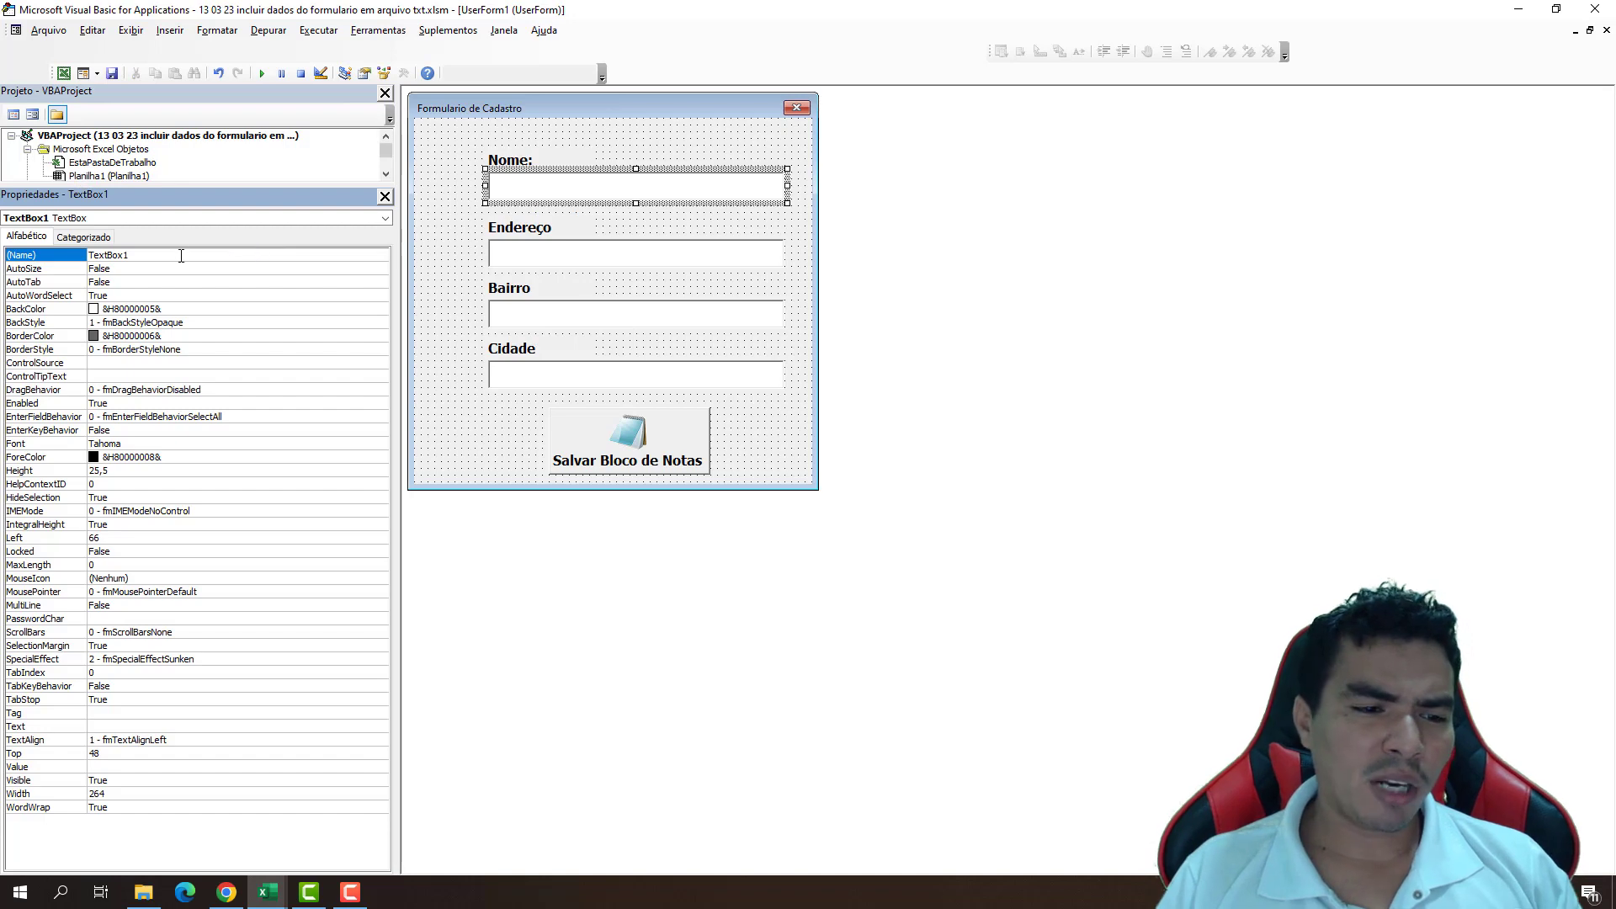
left_click(540, 264)
left_click(552, 323)
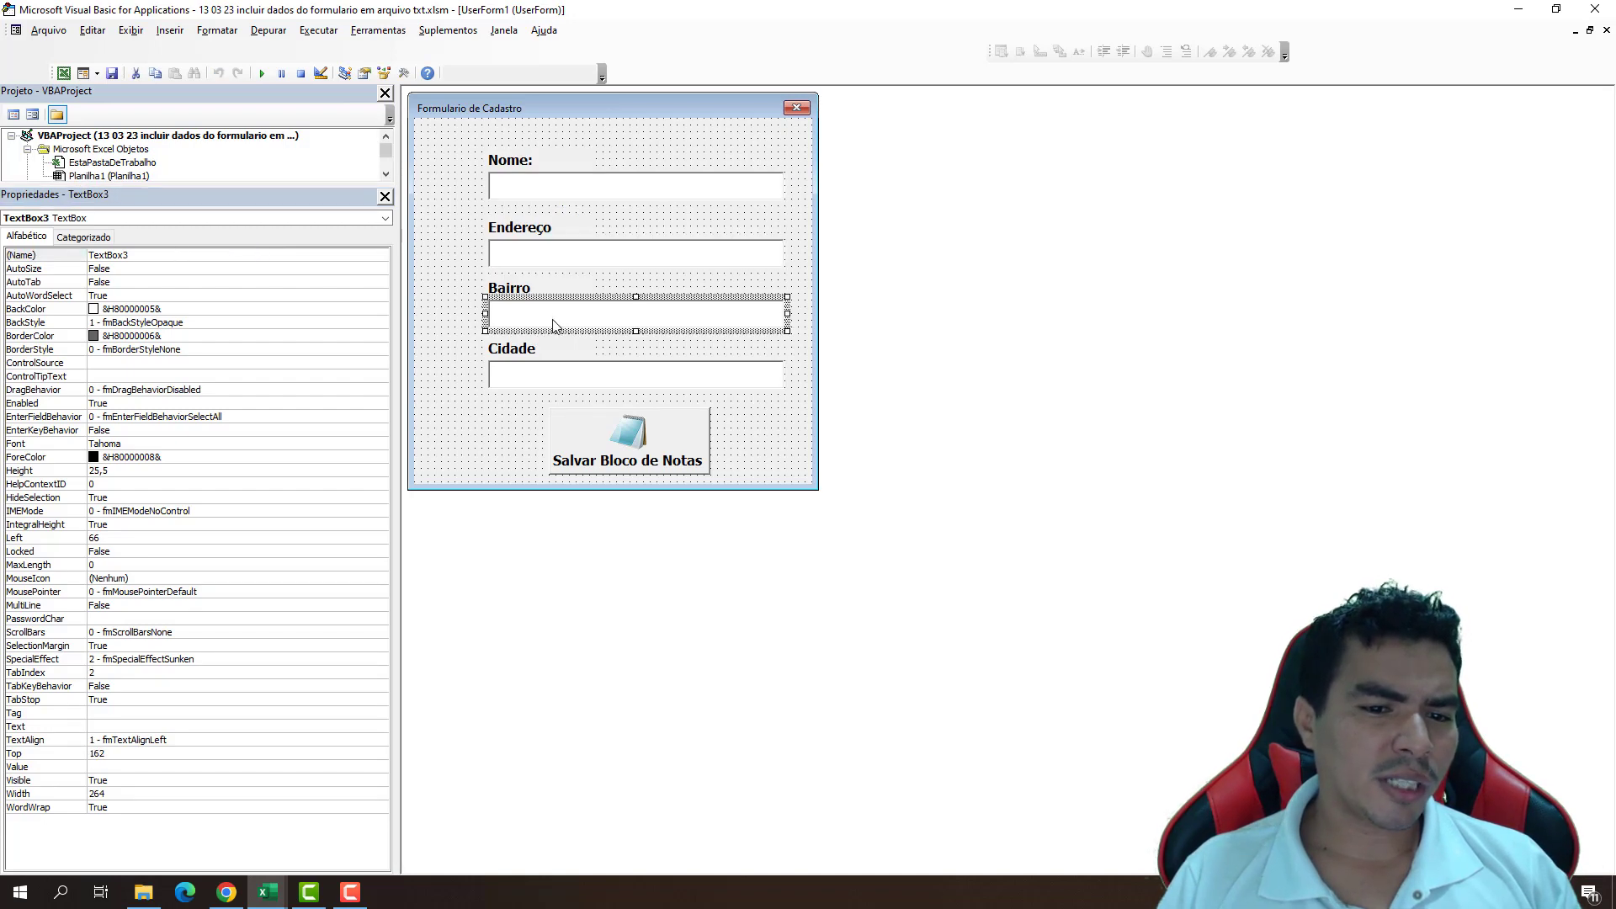
left_click(577, 388)
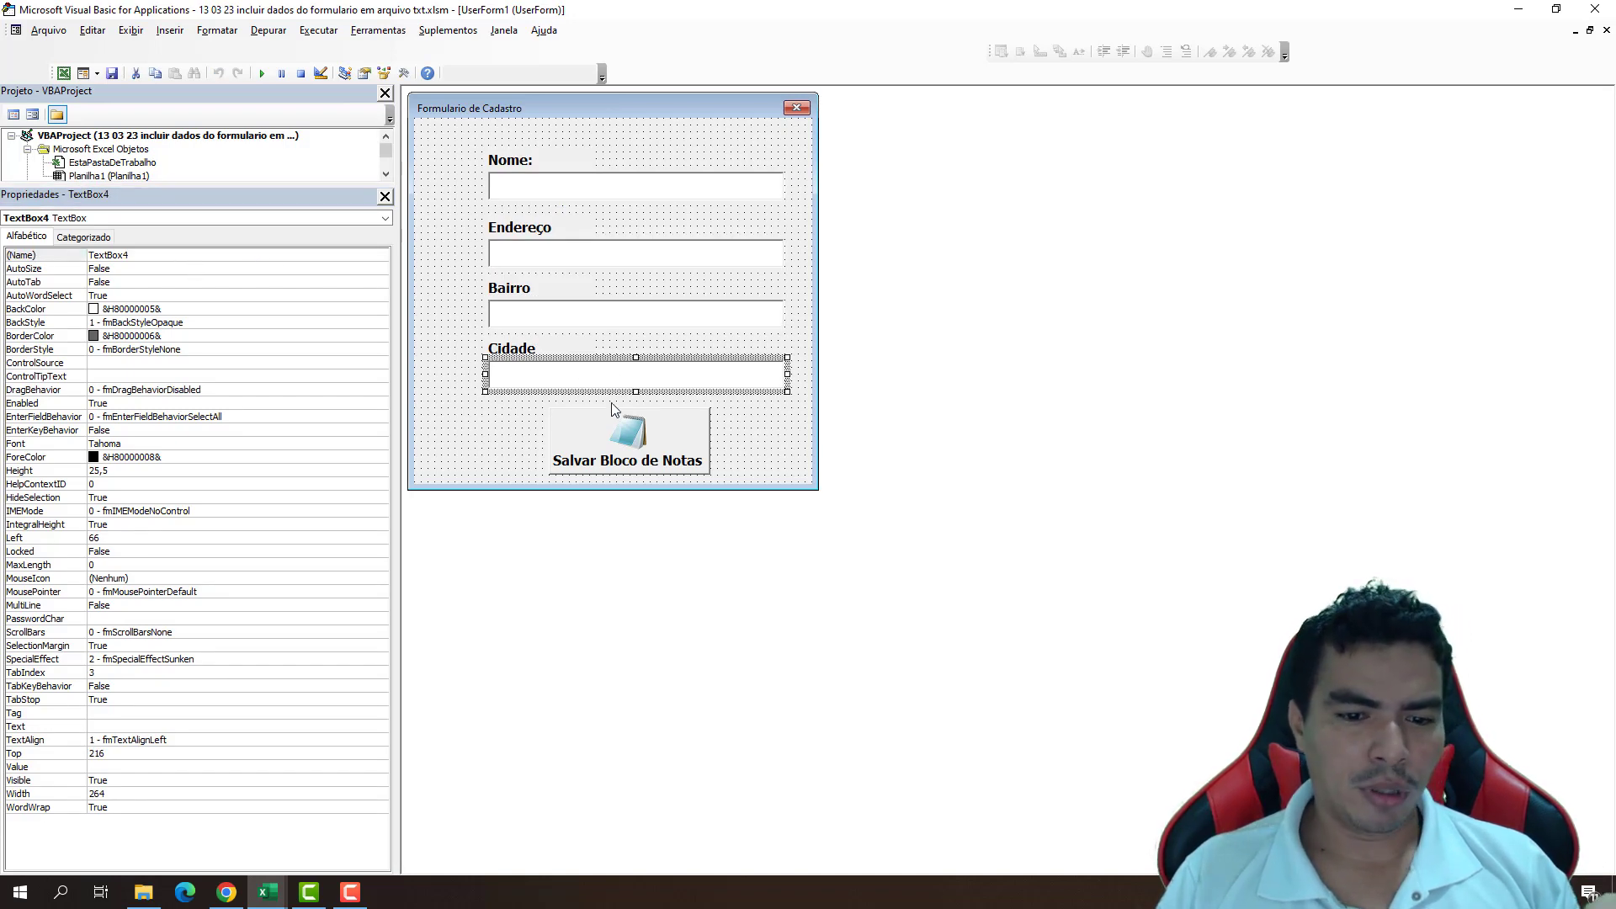
left_click(547, 199)
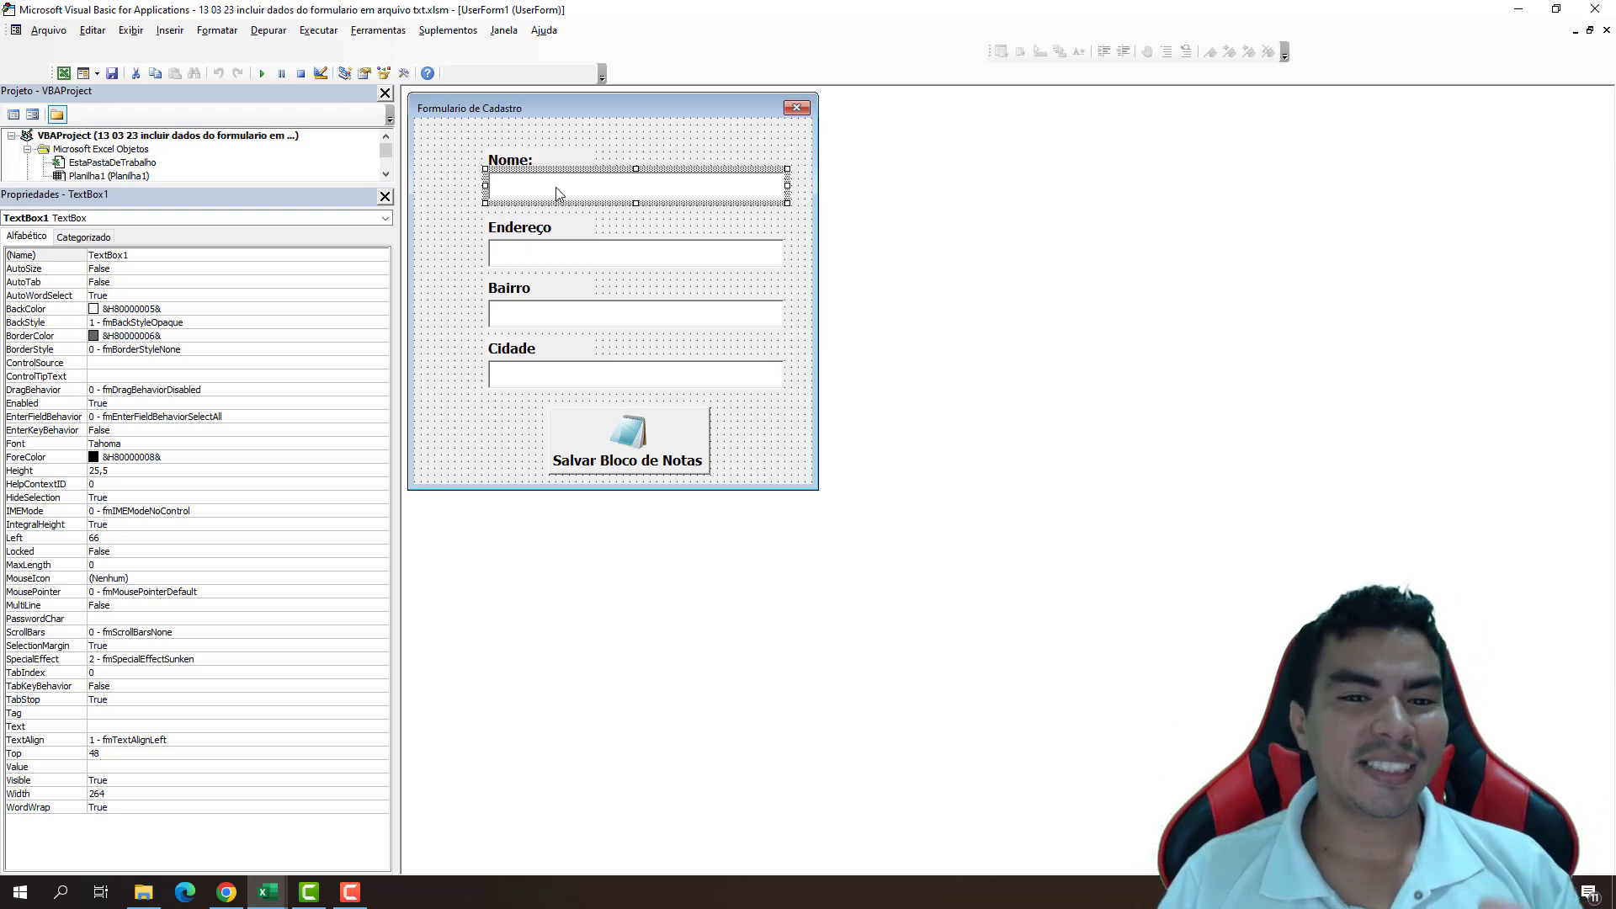
- Start the Salvar Bloco de Notas click procedure with Const ForAppending = 8, then return to Excel
double_click(643, 431)
type("const ForAppending =")
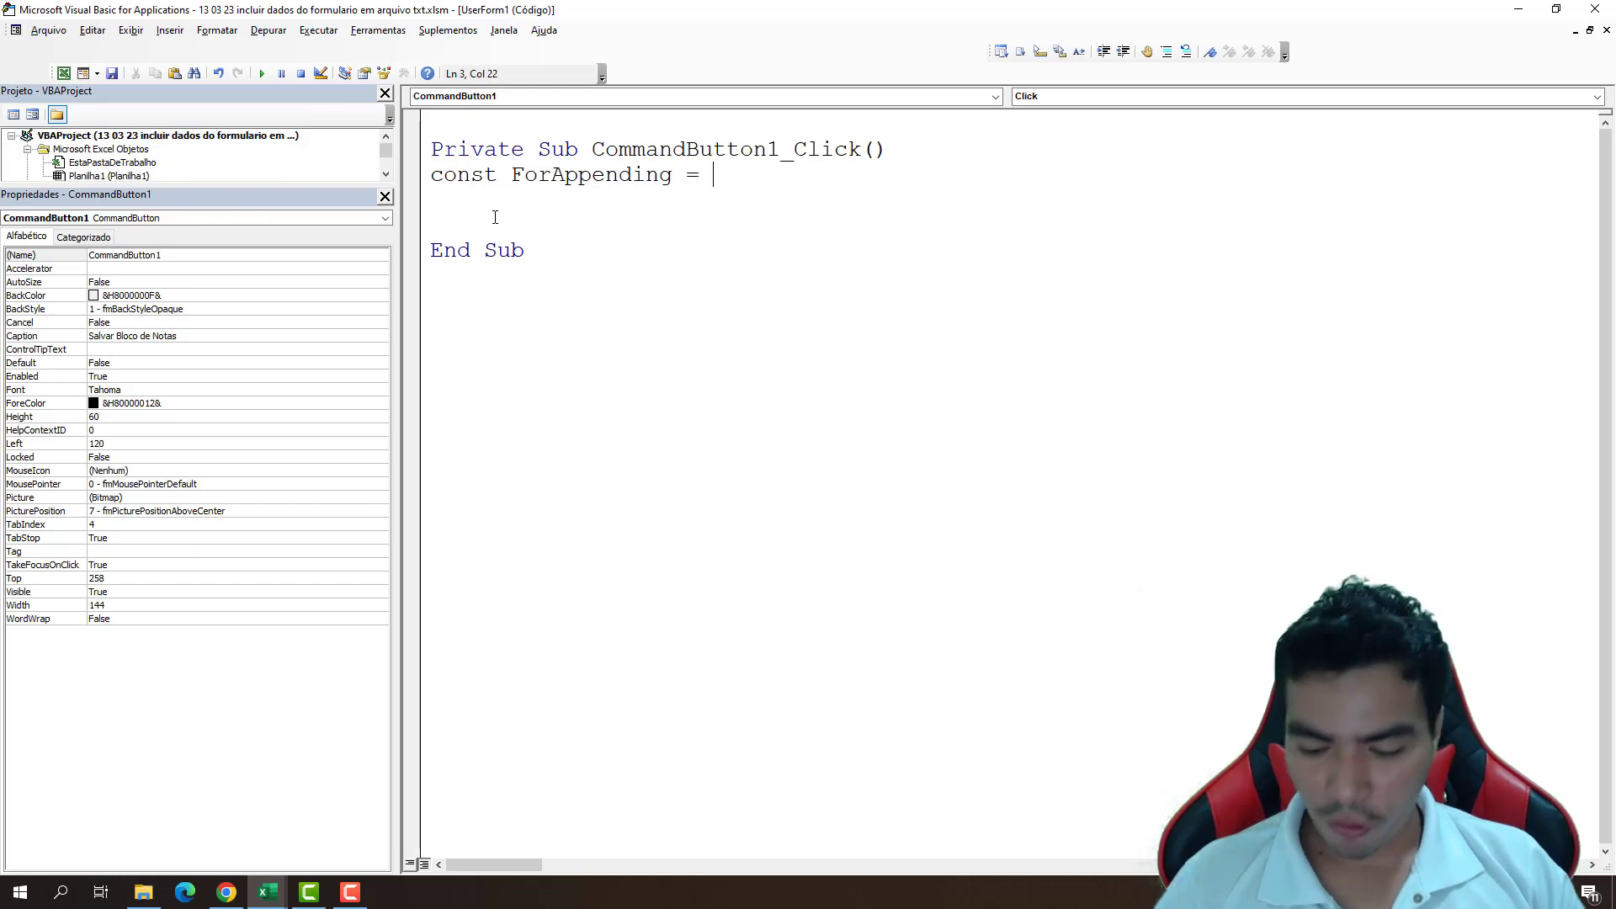
type("8")
key("Return")
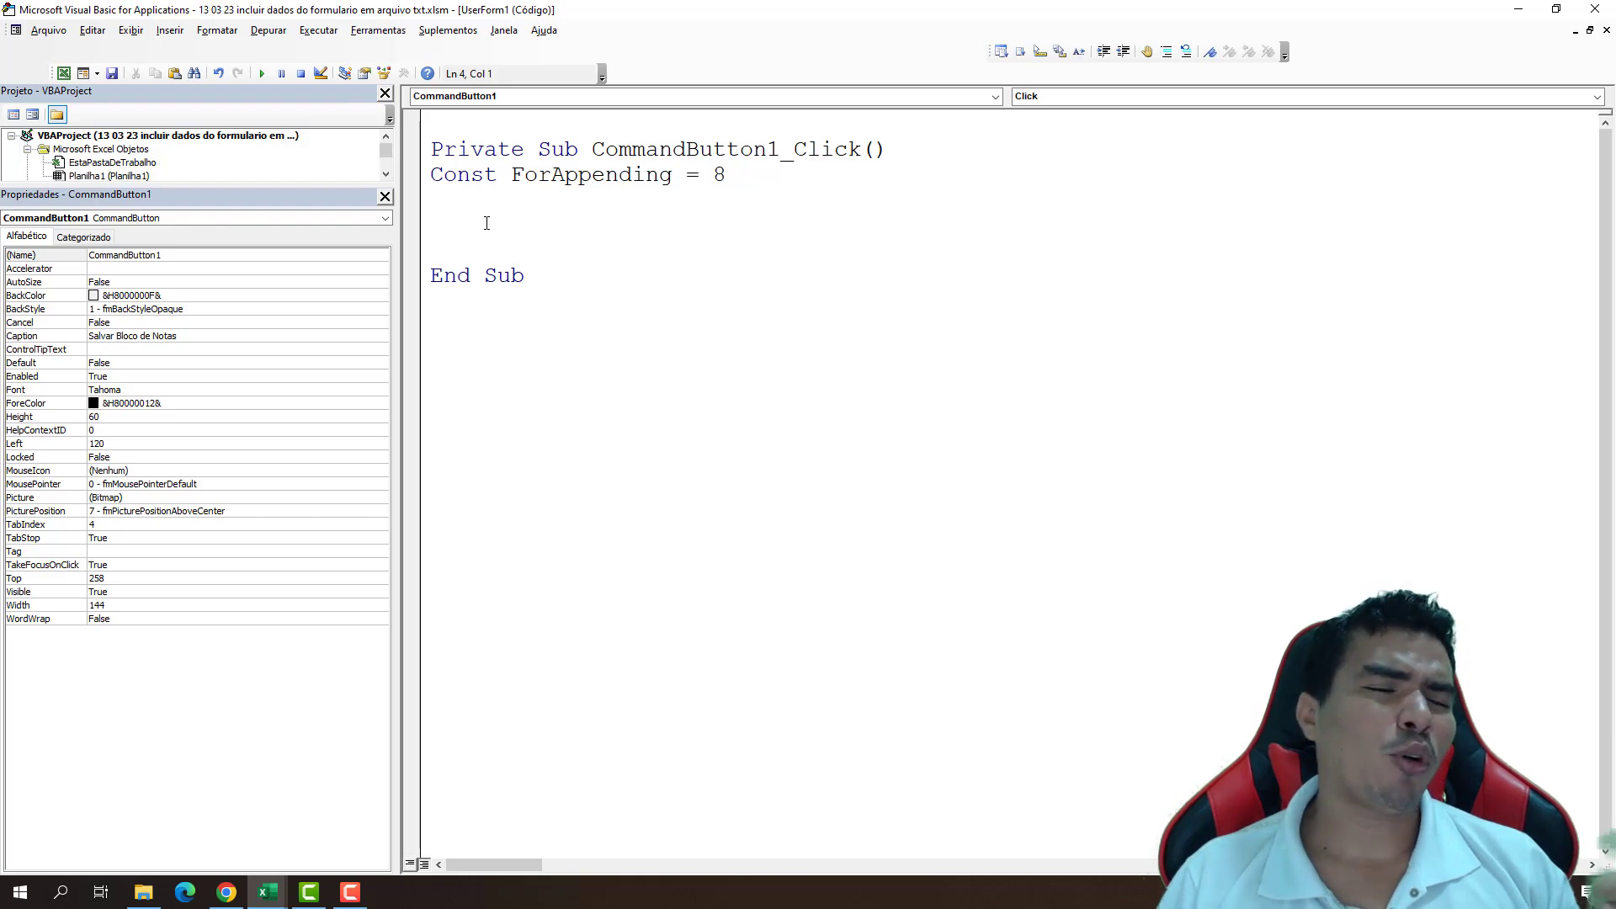
left_click(63, 73)
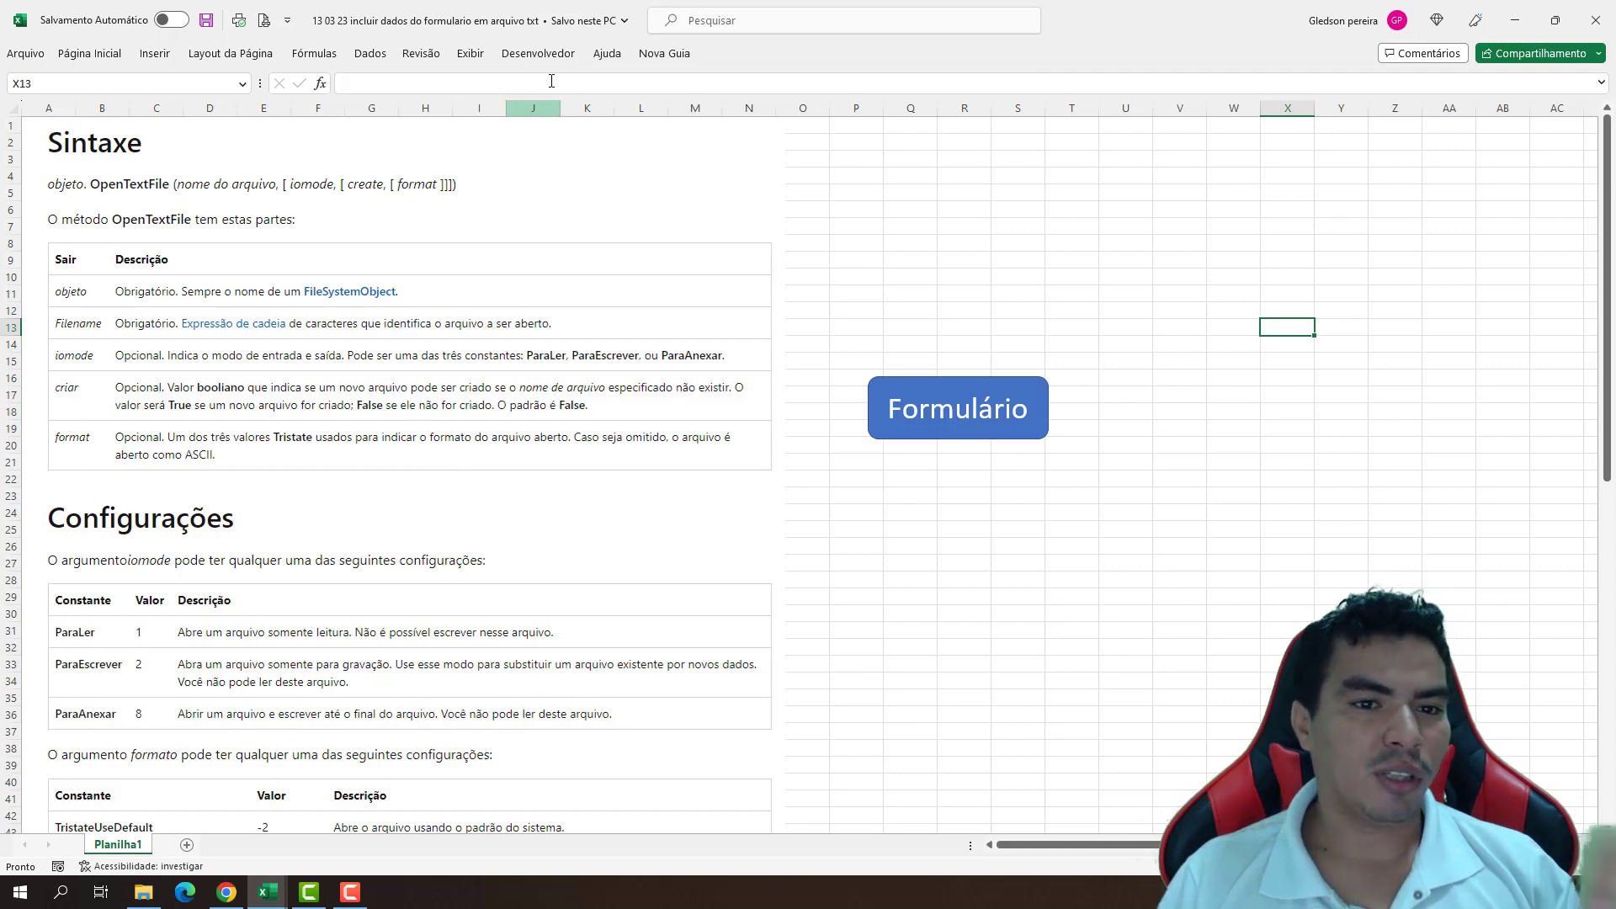
- Back in the save button's code, declare Dim Fs, F
left_click(539, 53)
left_click(34, 96)
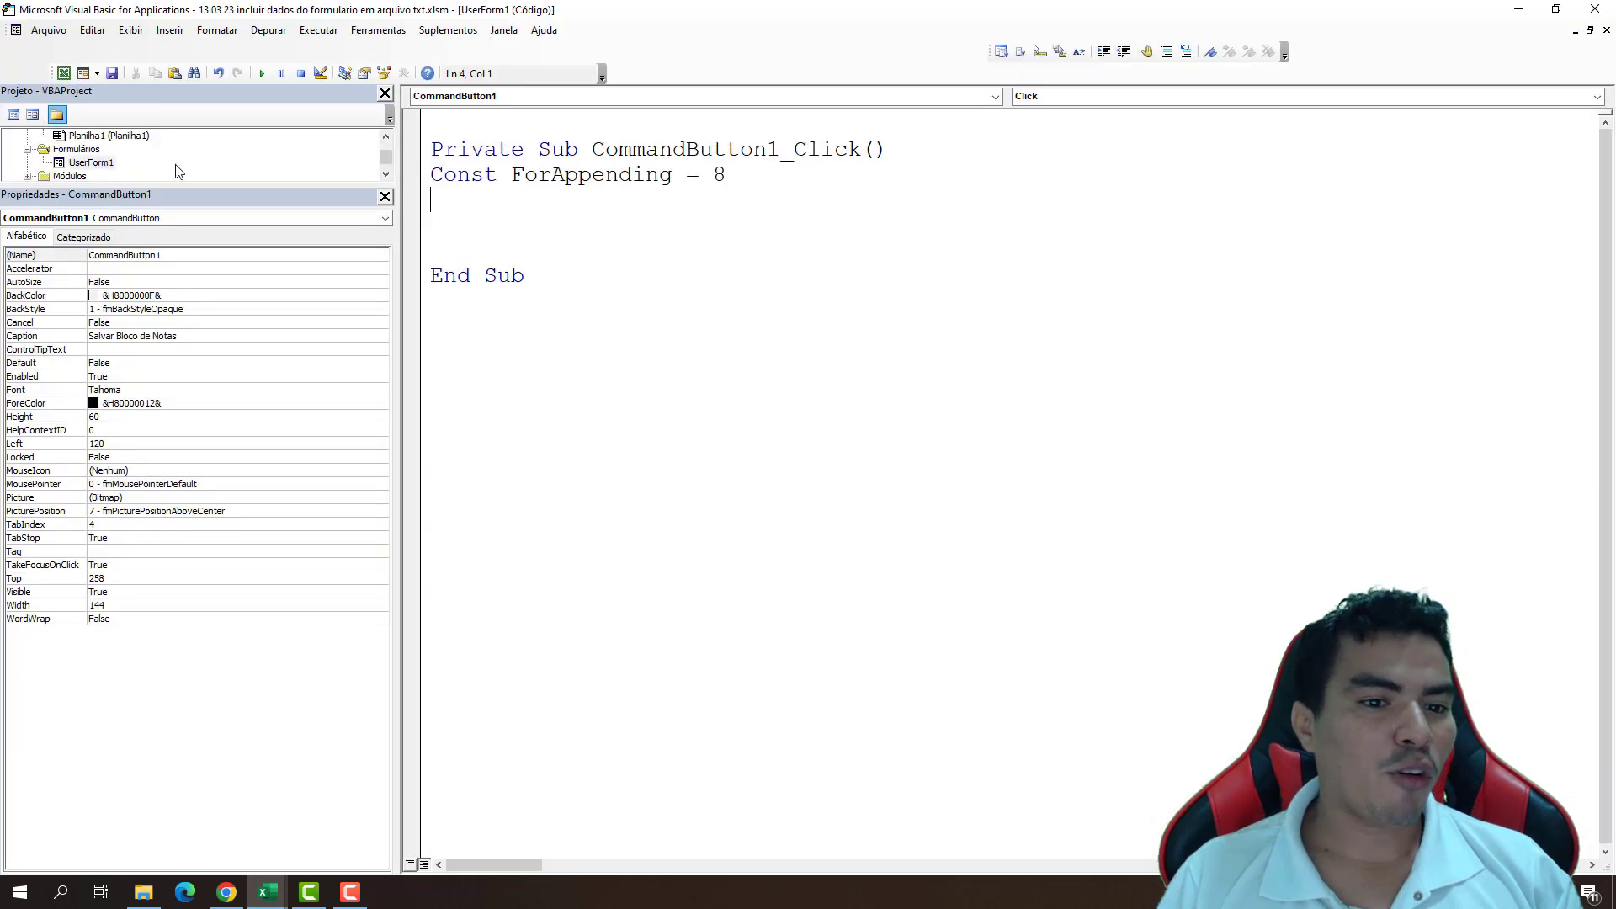
key("Return")
type("d")
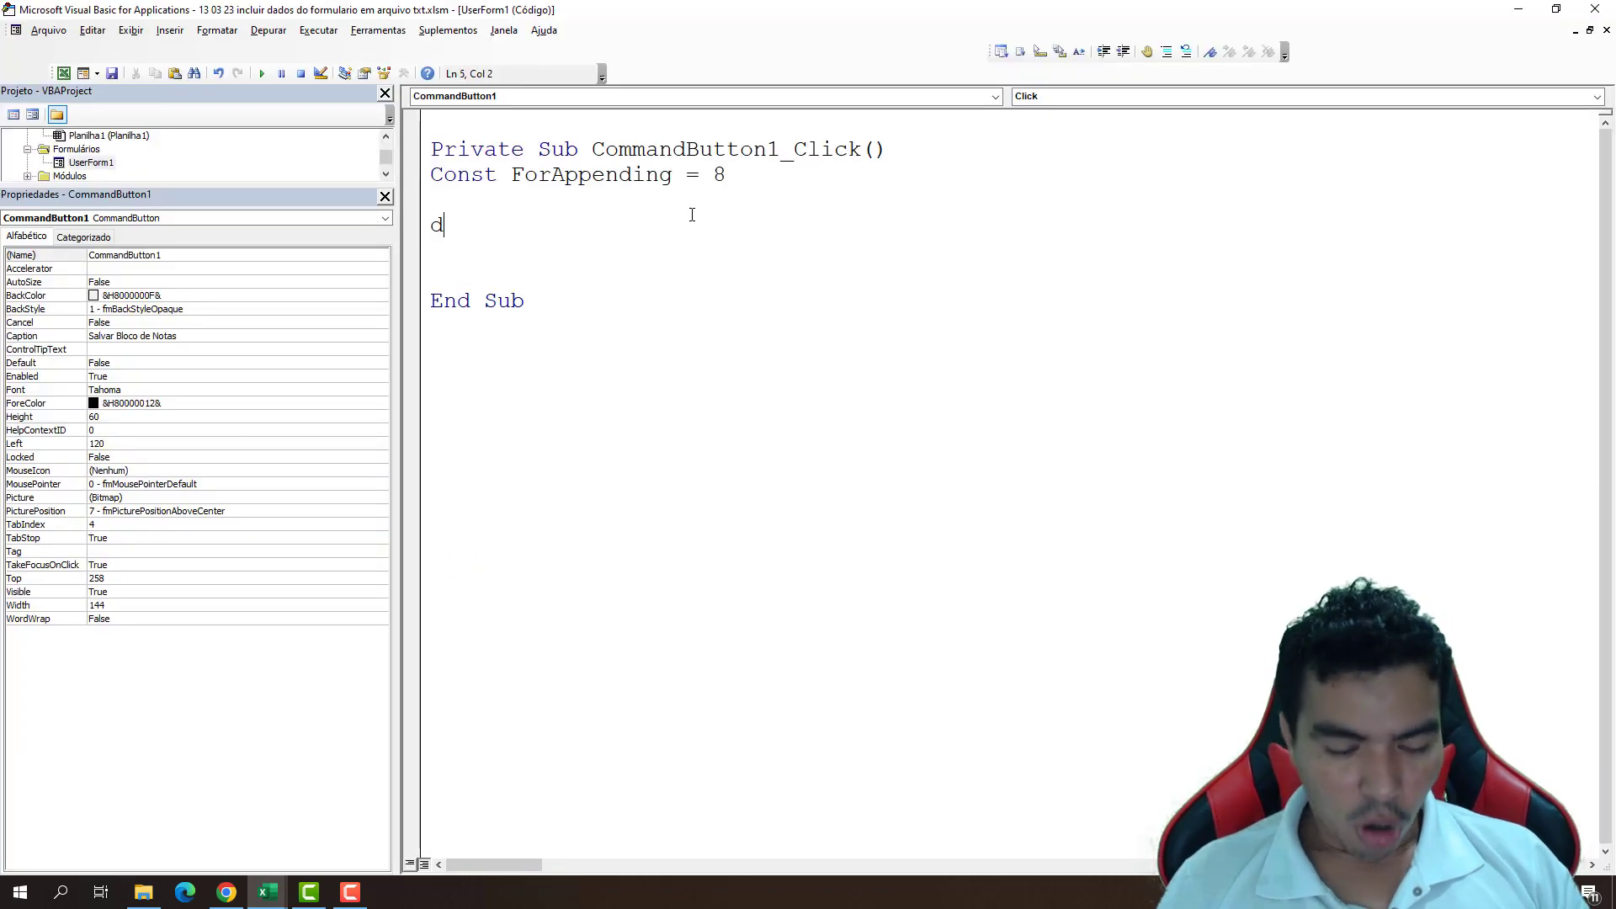
type("io")
key("BackSpace")
type("m ")
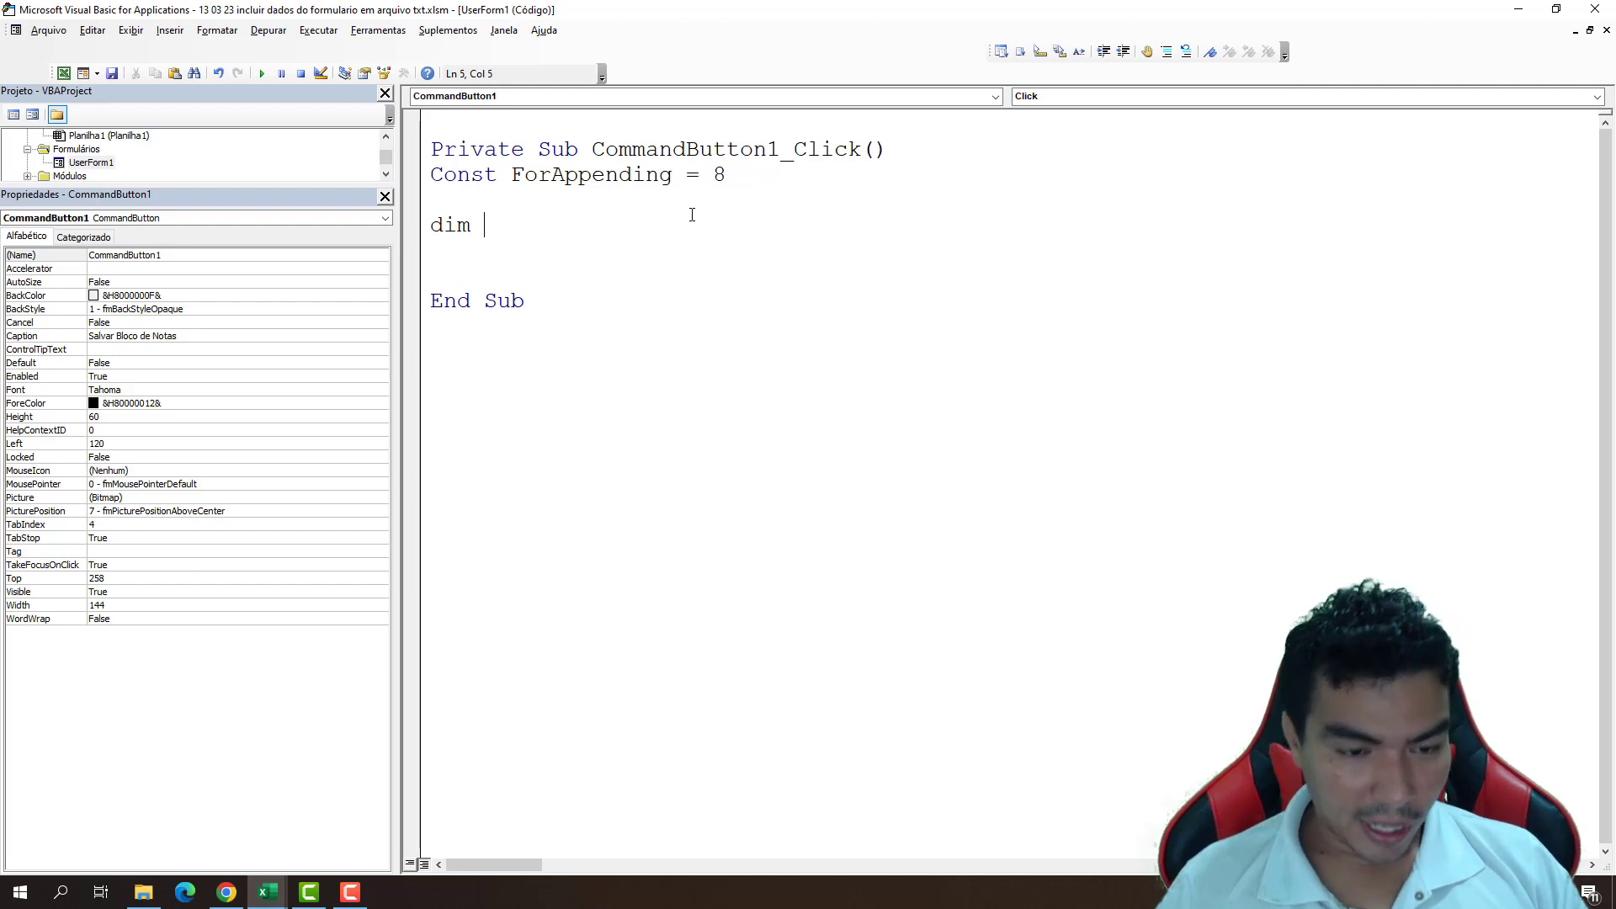
type("Fs, F")
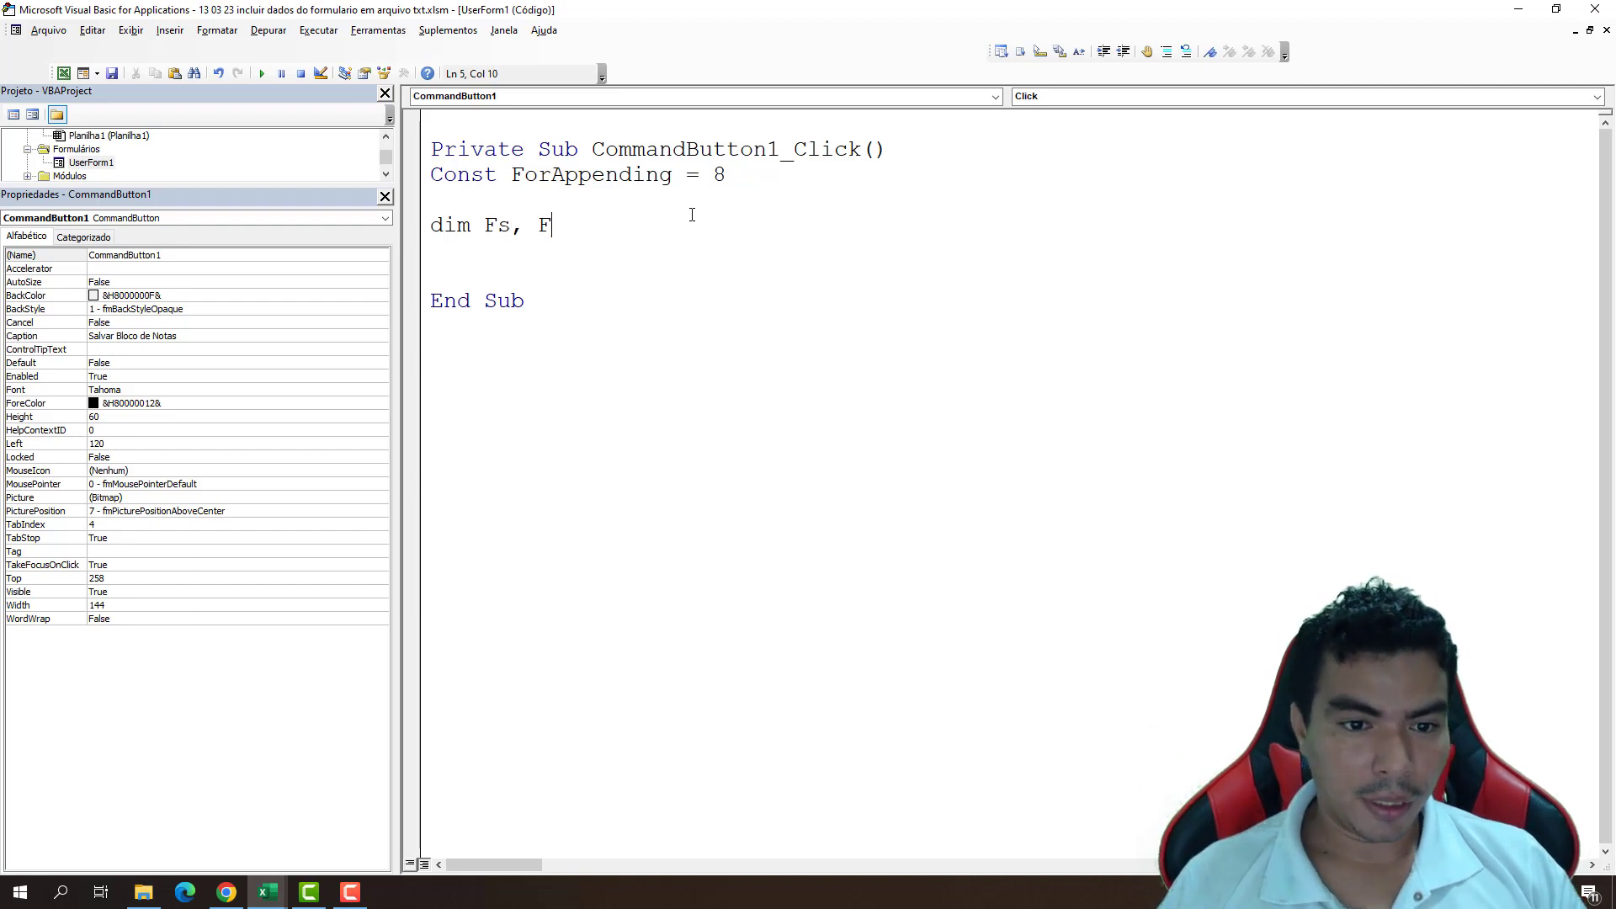
key("Return")
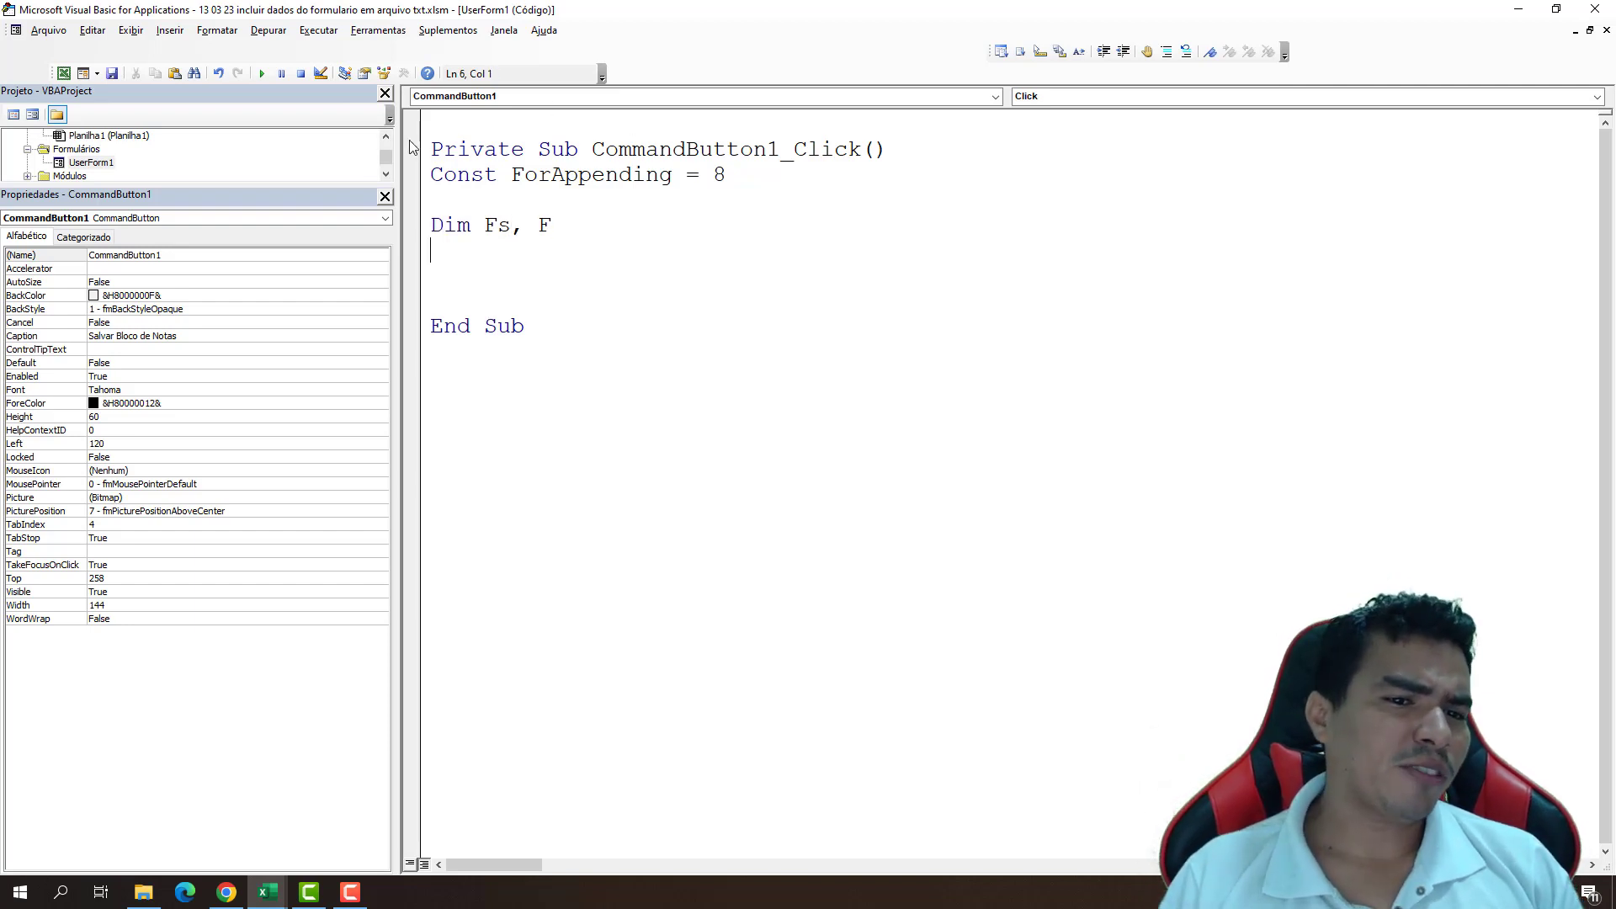
- Close Project Explorer and Properties, and set Fs = CreateObject("Scripting.FileSystemObject")
left_click(385, 93)
left_click(384, 93)
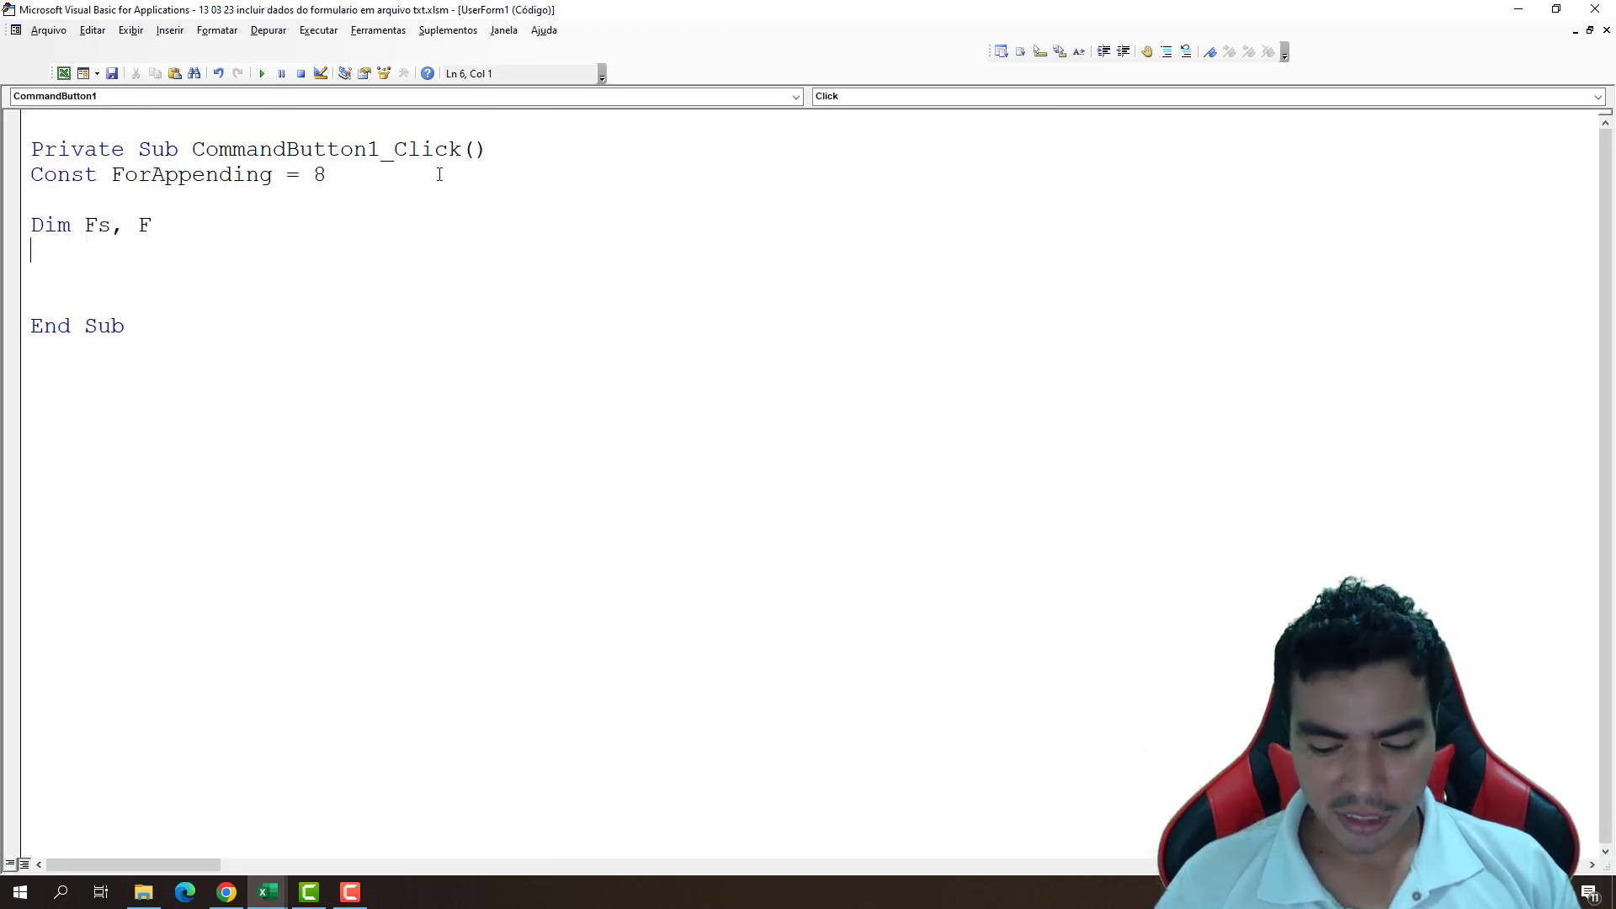
key("Return")
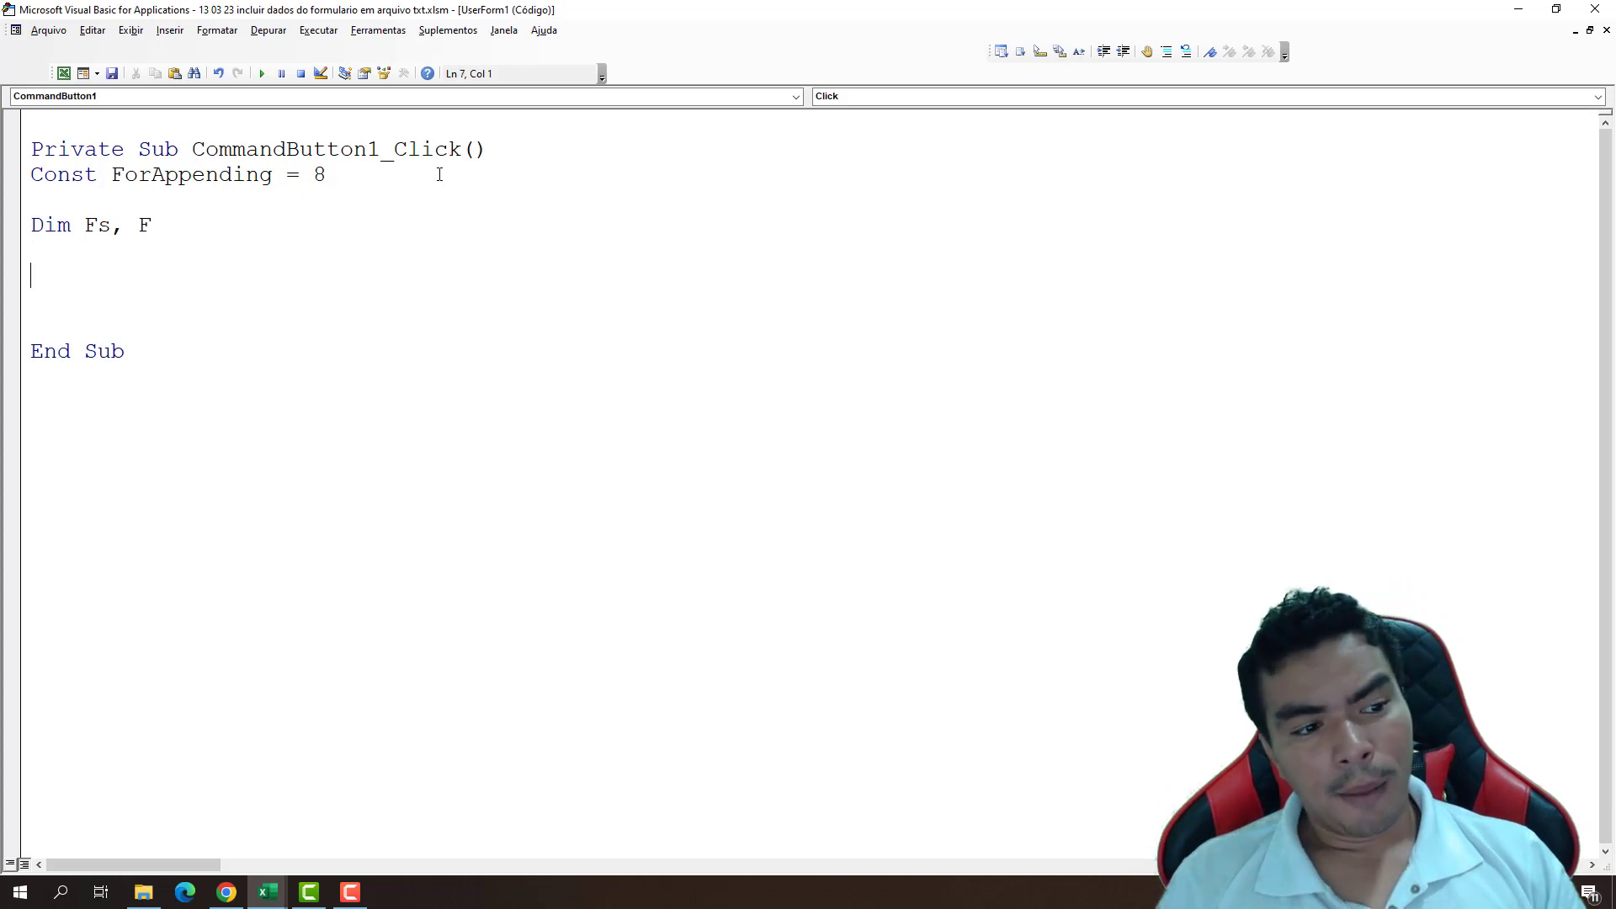
type("se")
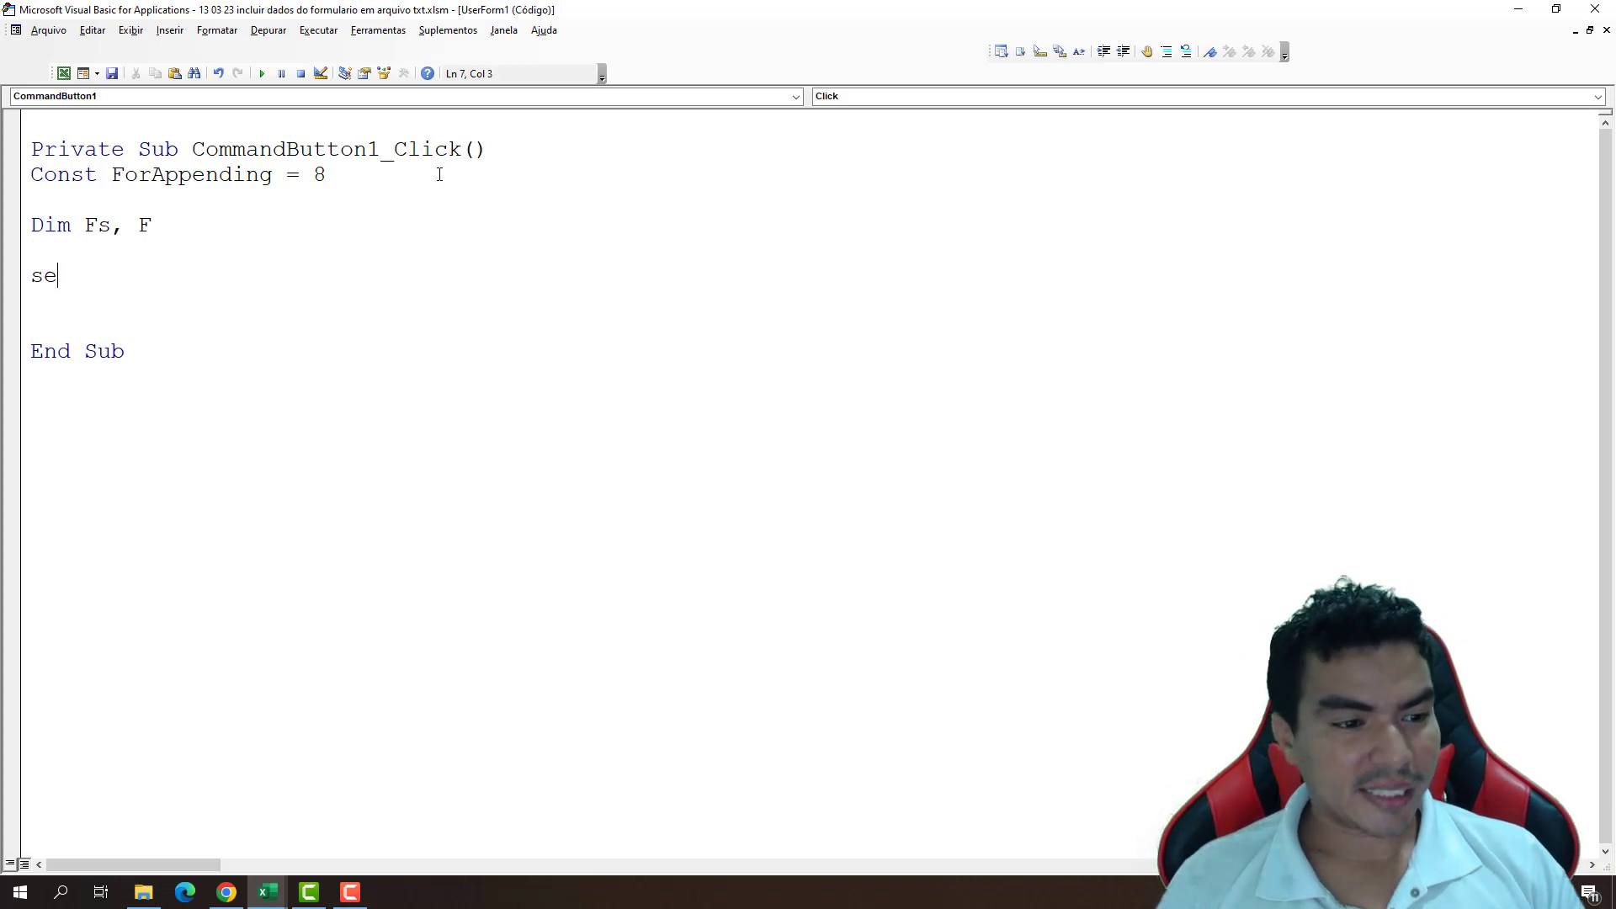
type("t fs = crea")
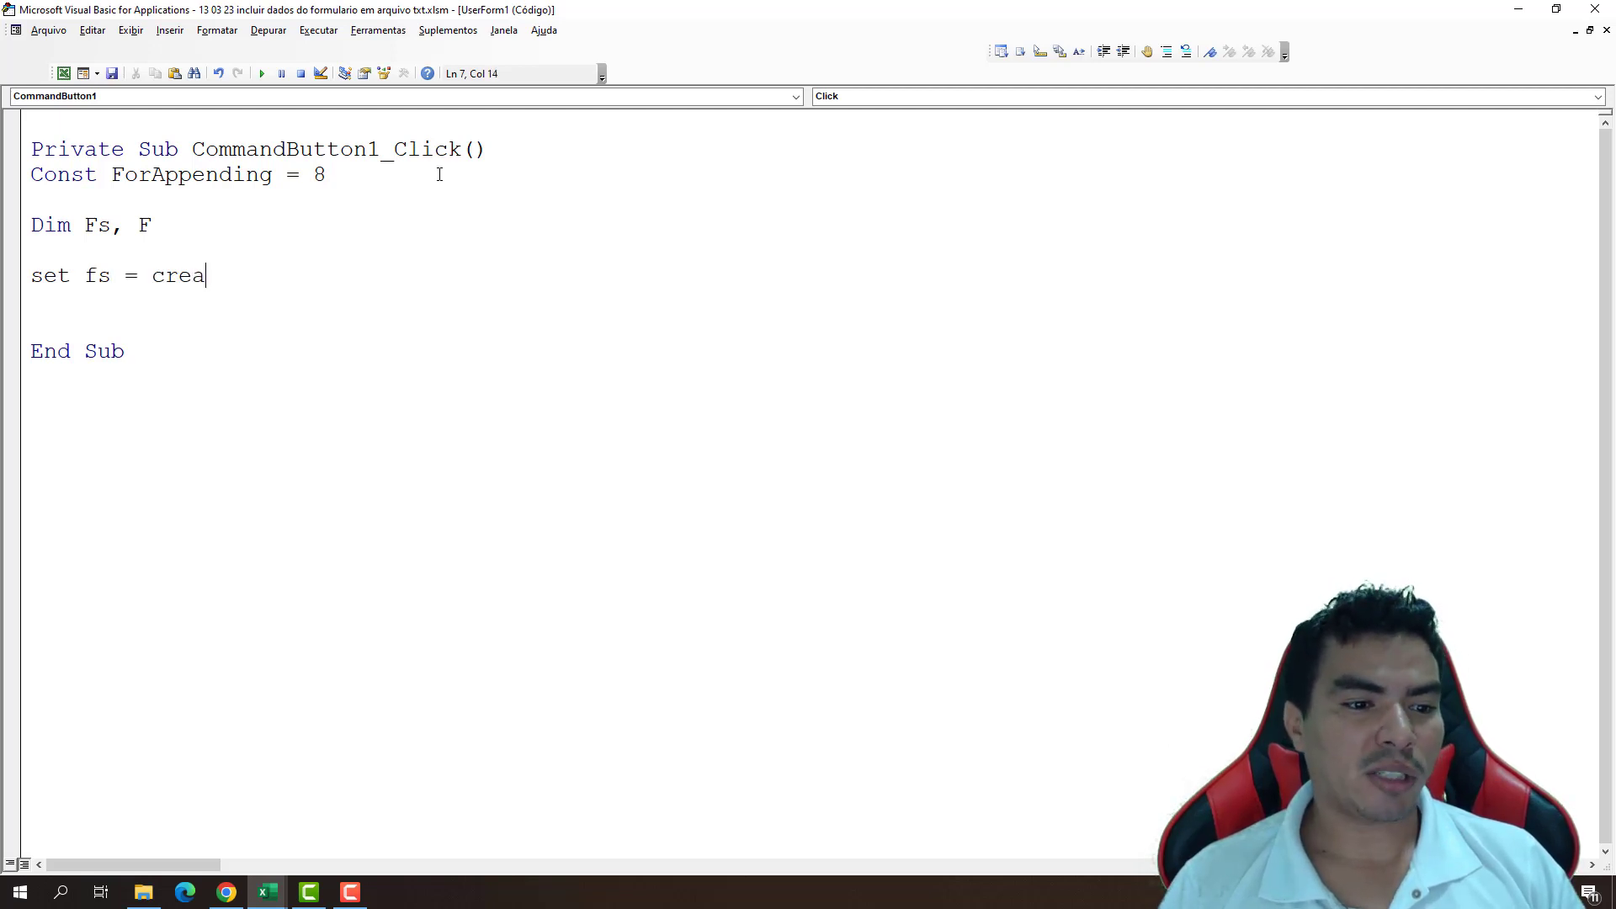
type("teobject")
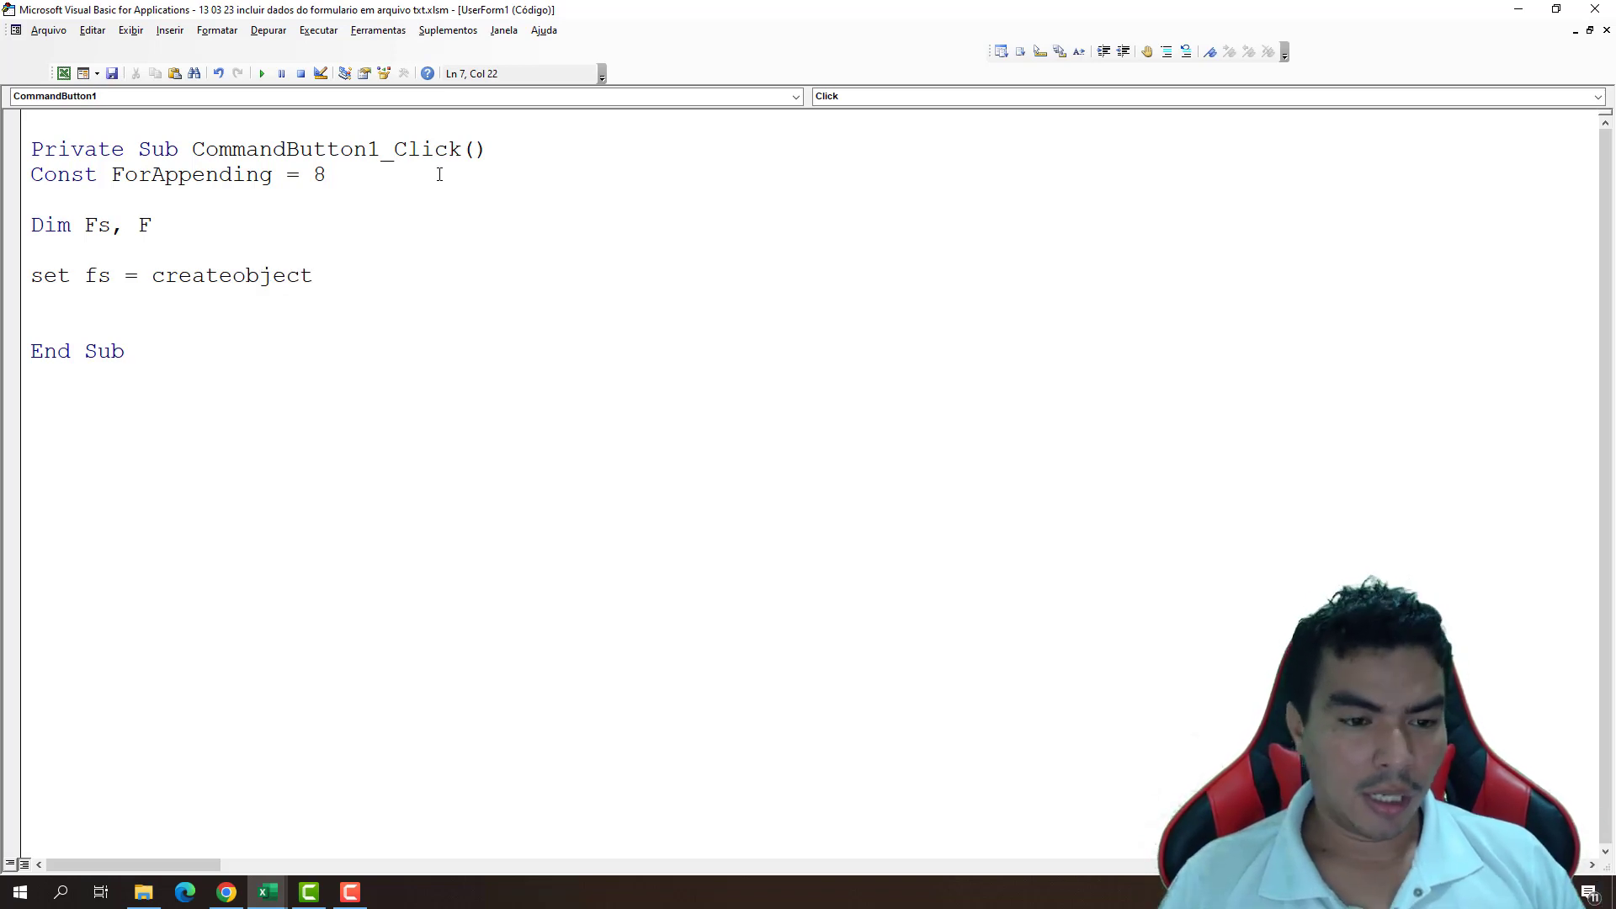
type("(\"")
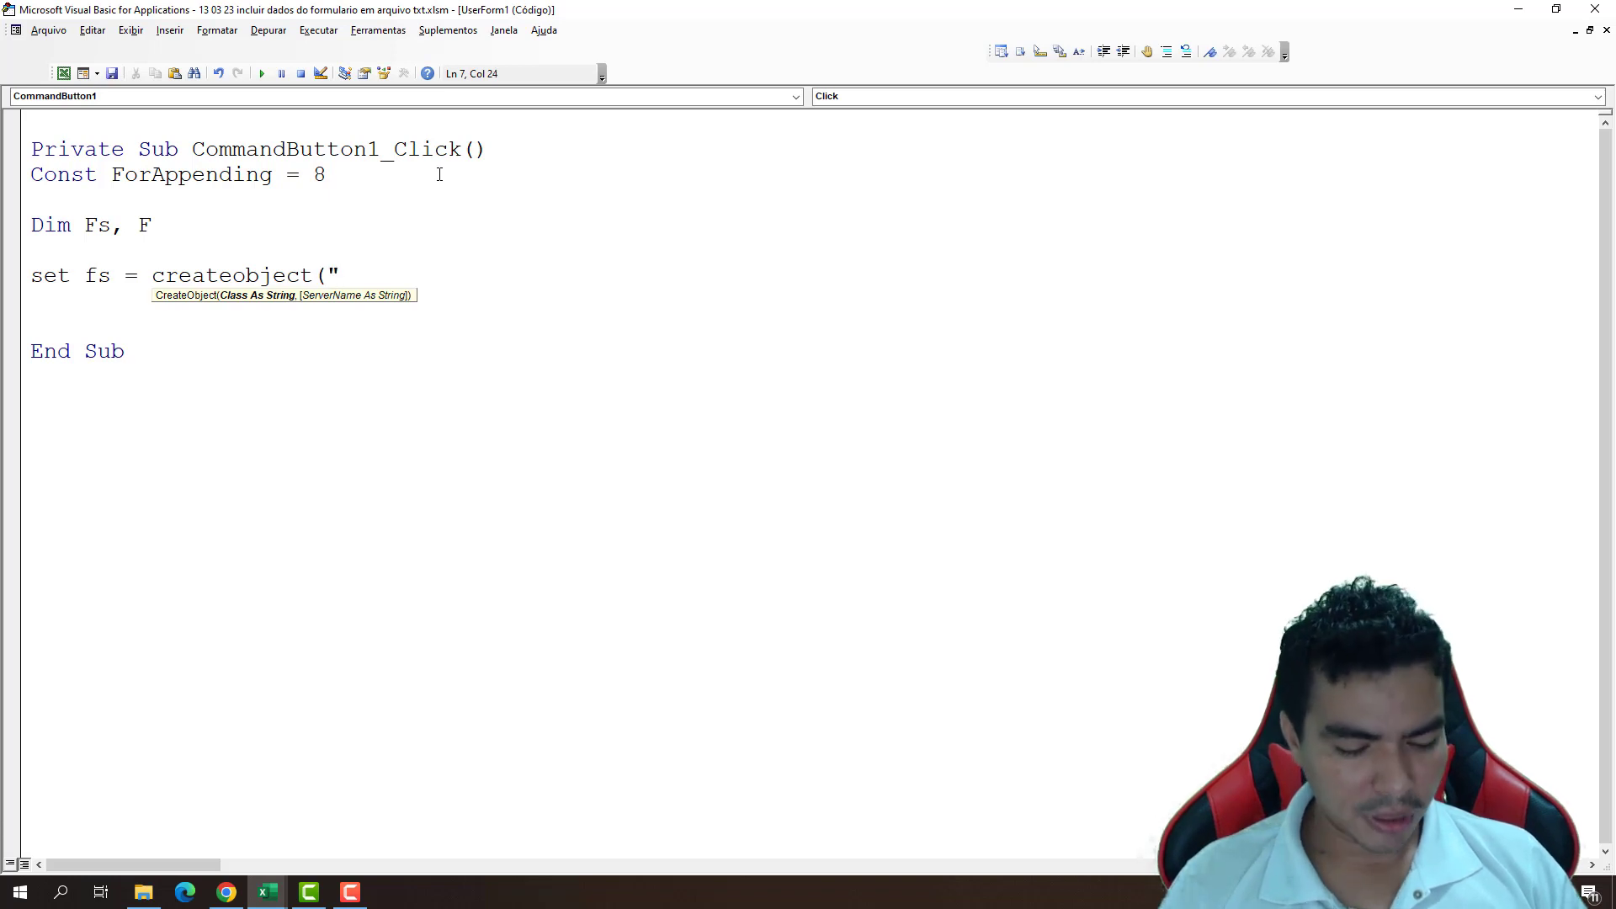
type("Scripting.FileSystemObject")
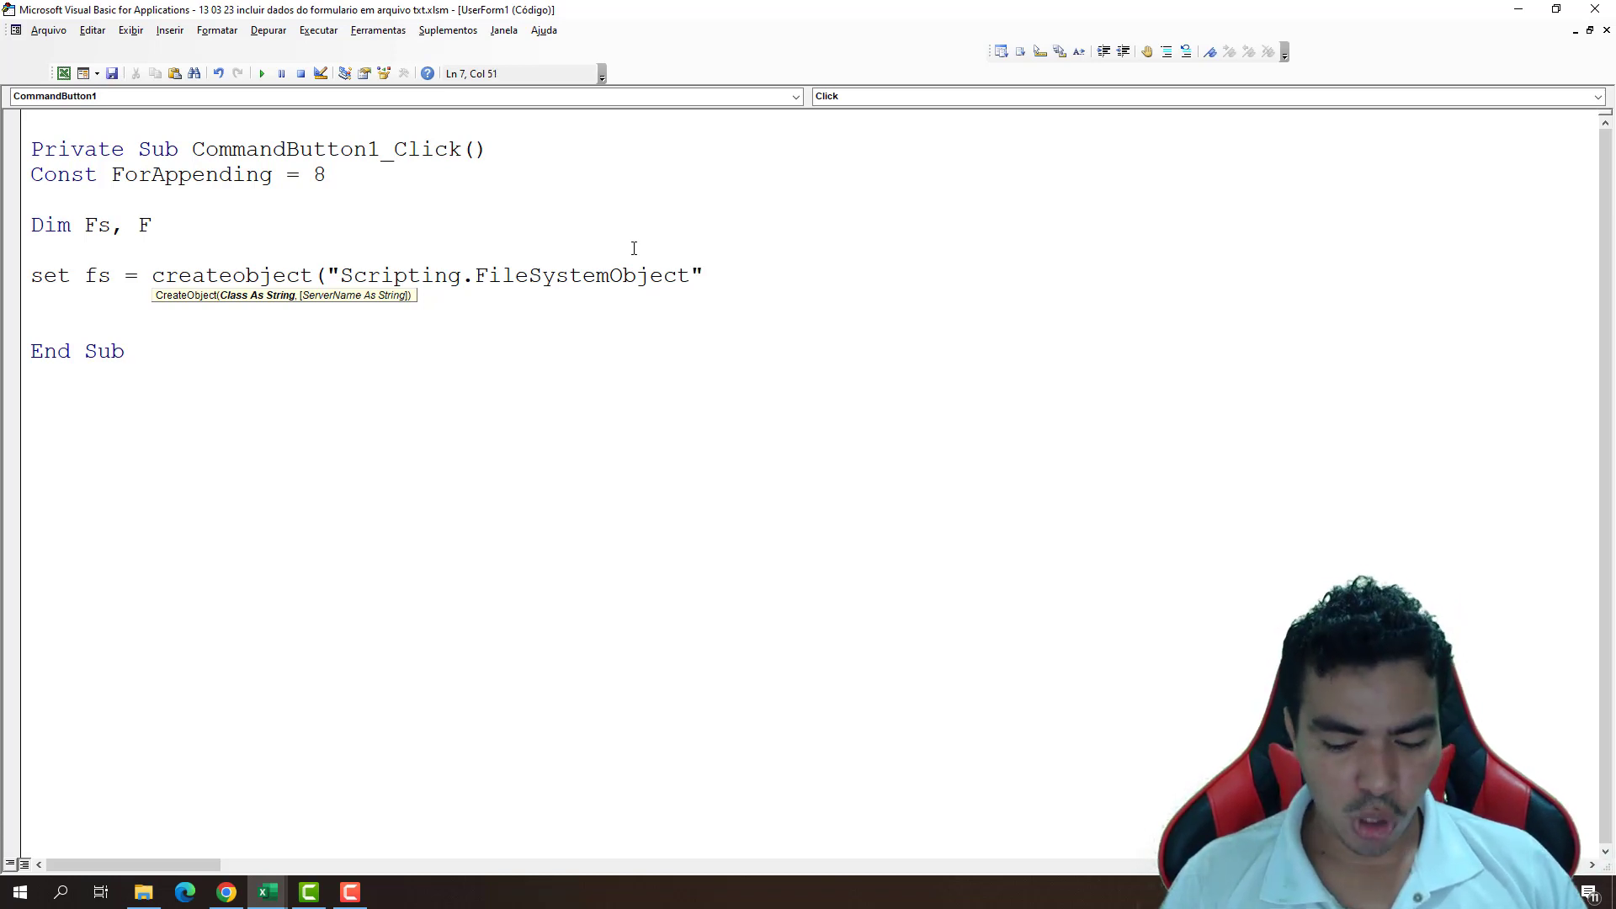
- Finish the CreateObject line and begin 'Set F = fs.opentextfile' on the line below
type(")")
key("Return")
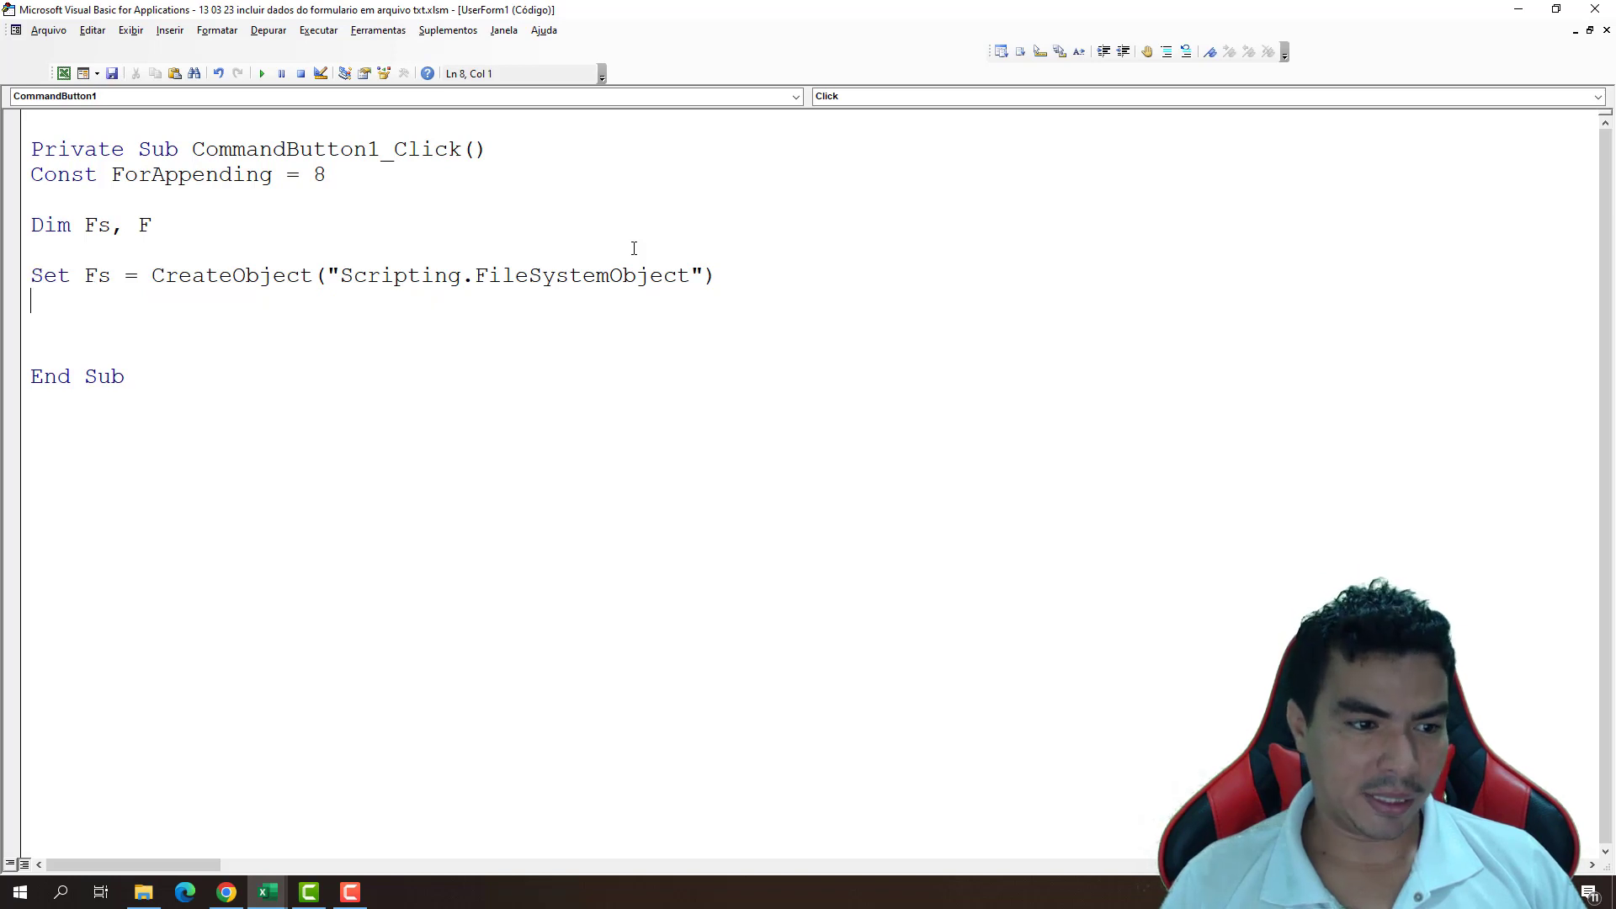
key("Return")
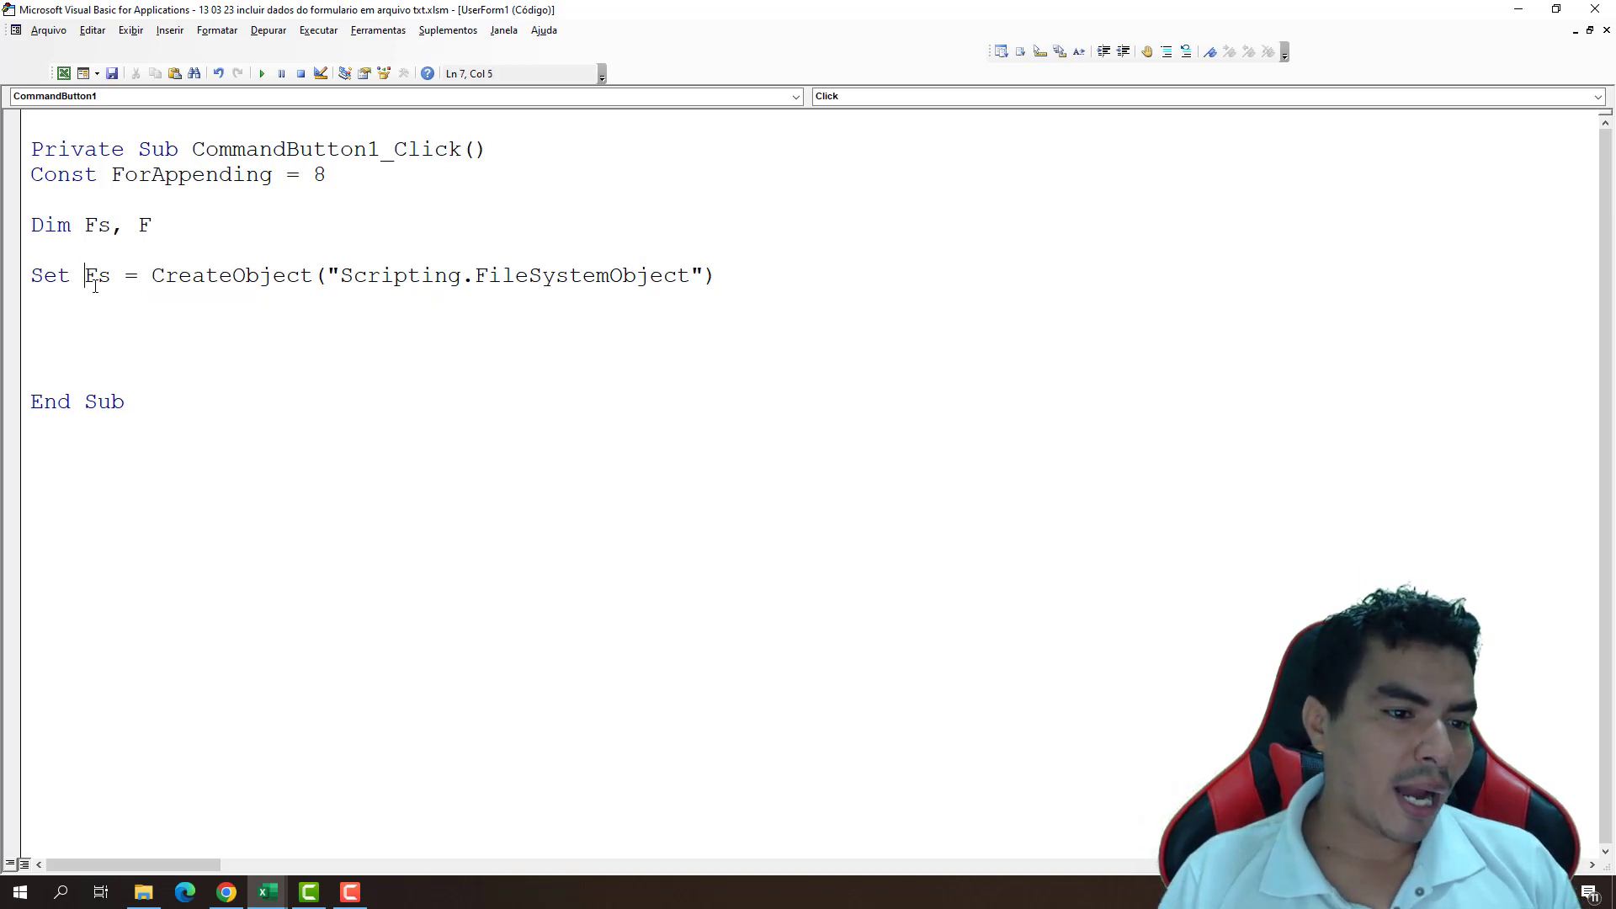
double_click(97, 275)
left_click(53, 328)
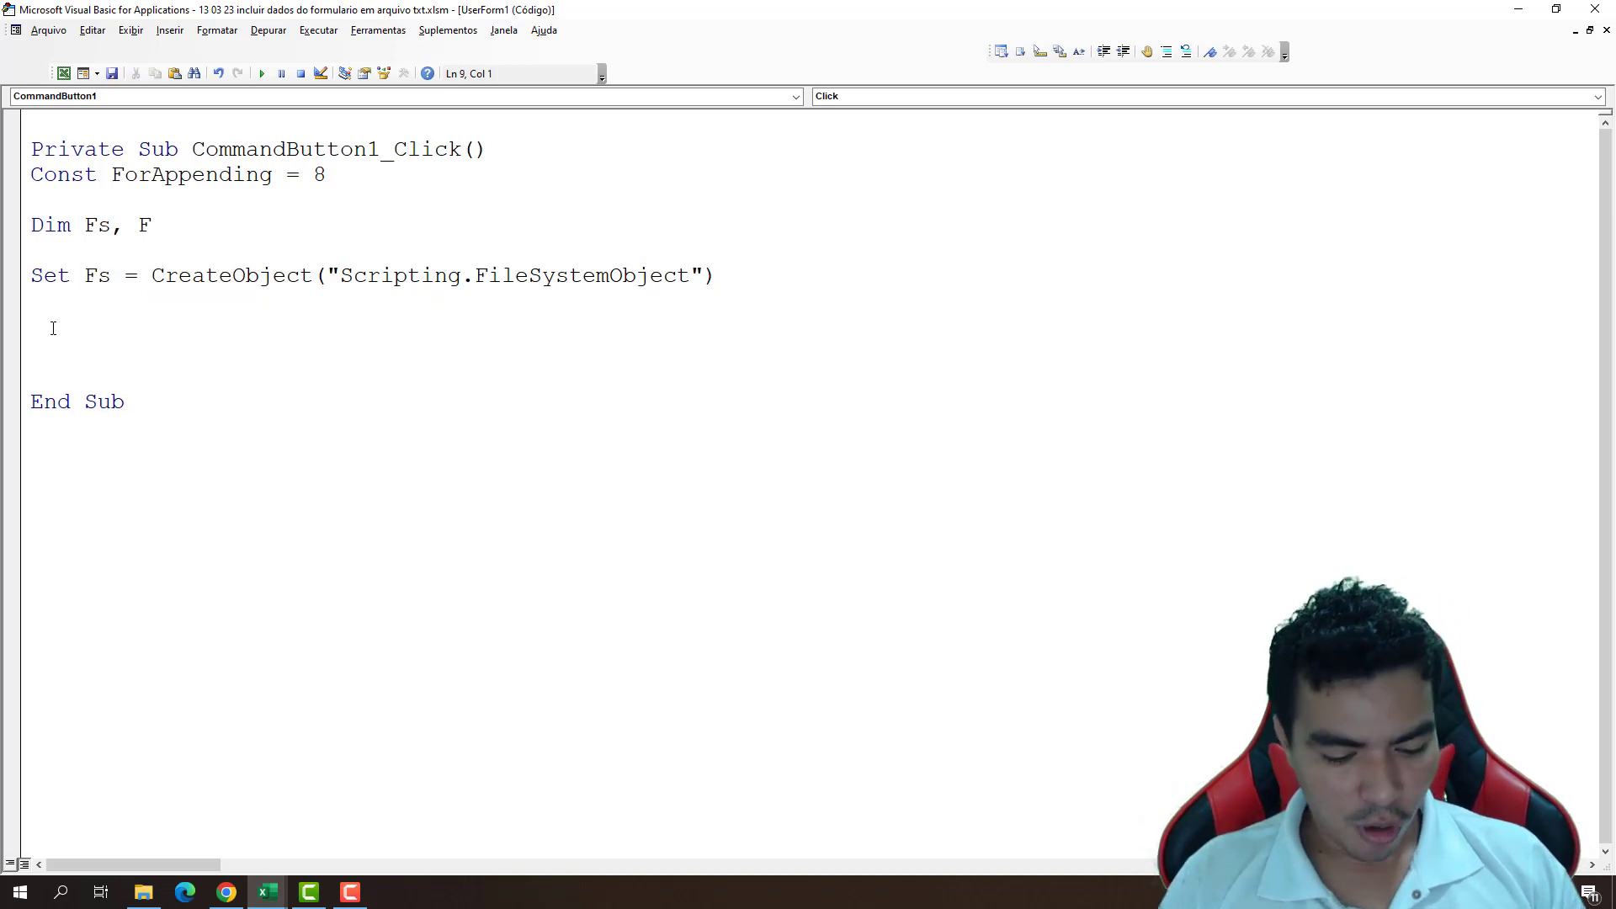
type("set")
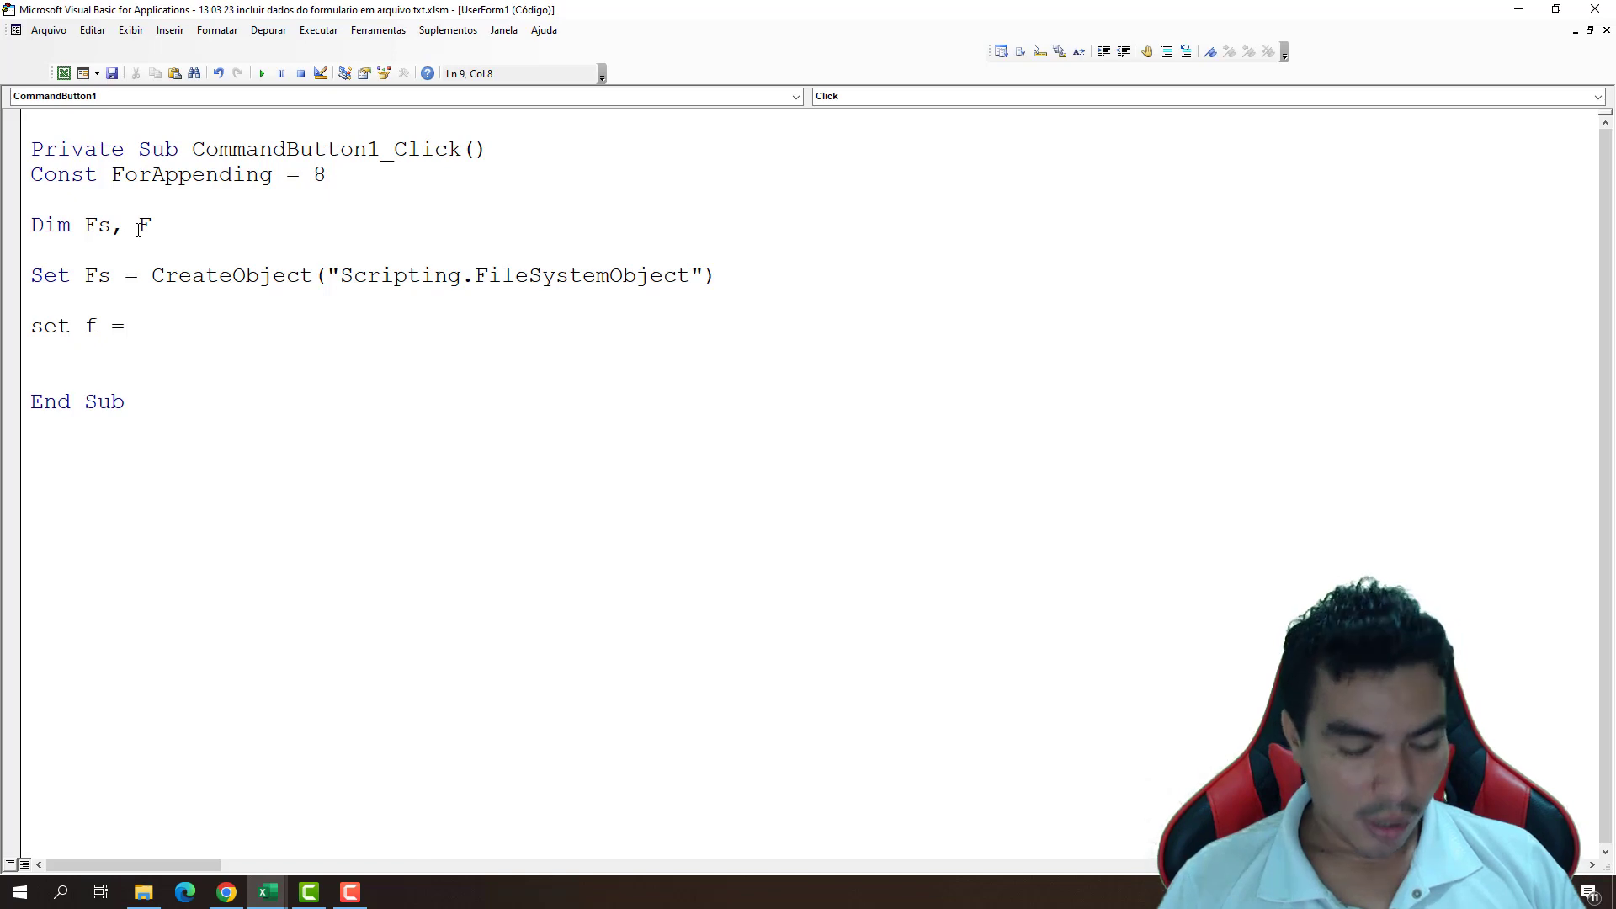
type(" f =fs")
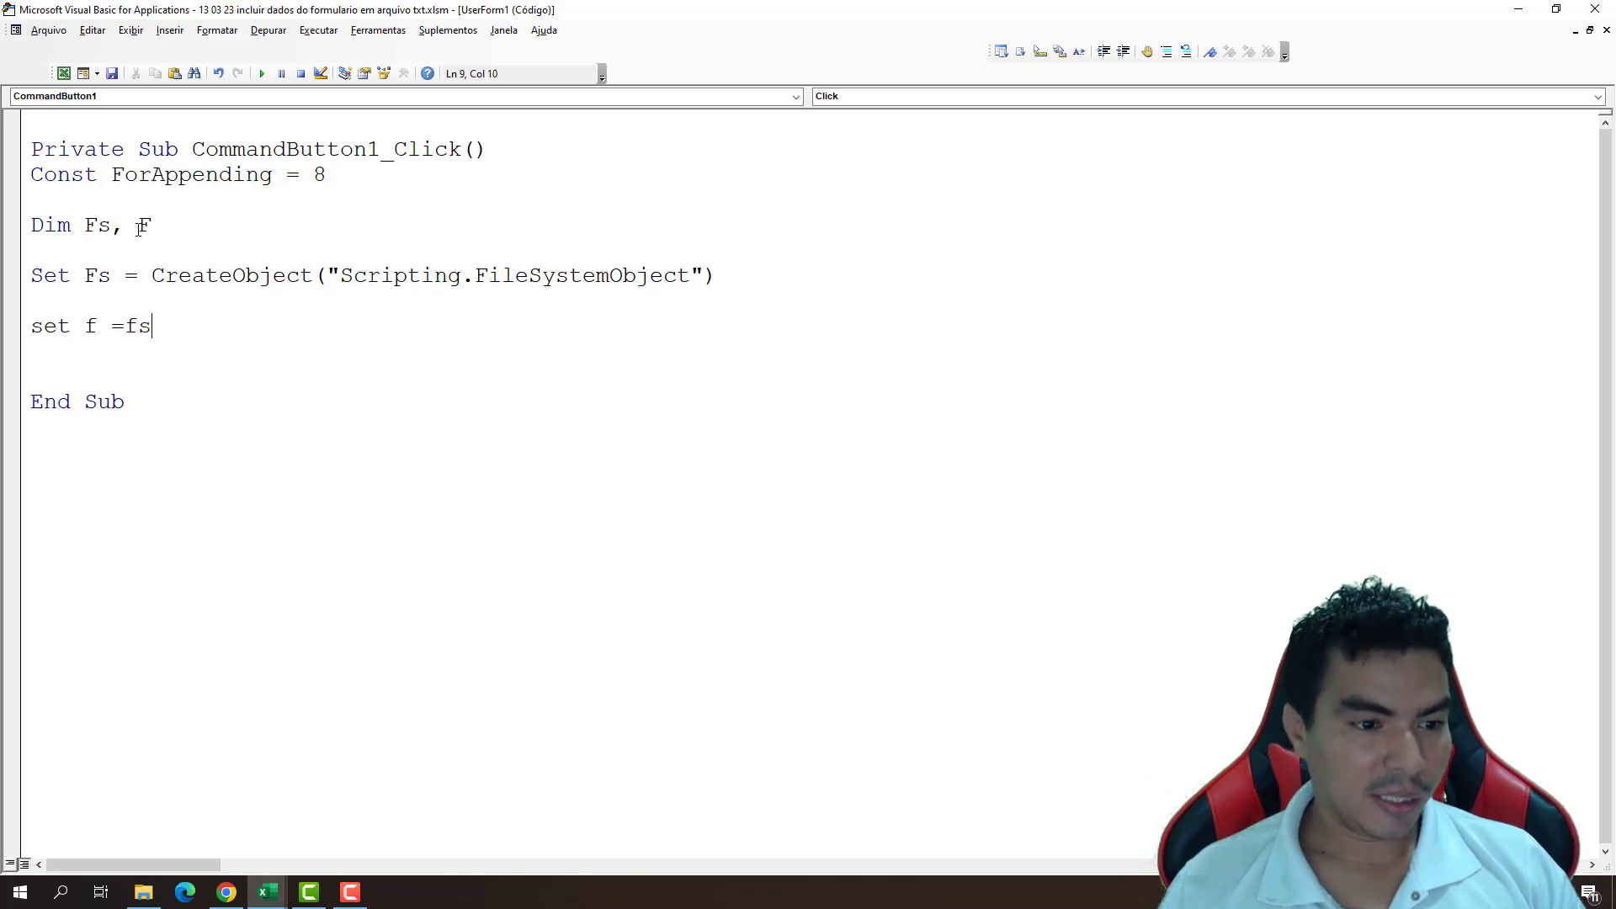
type(".o")
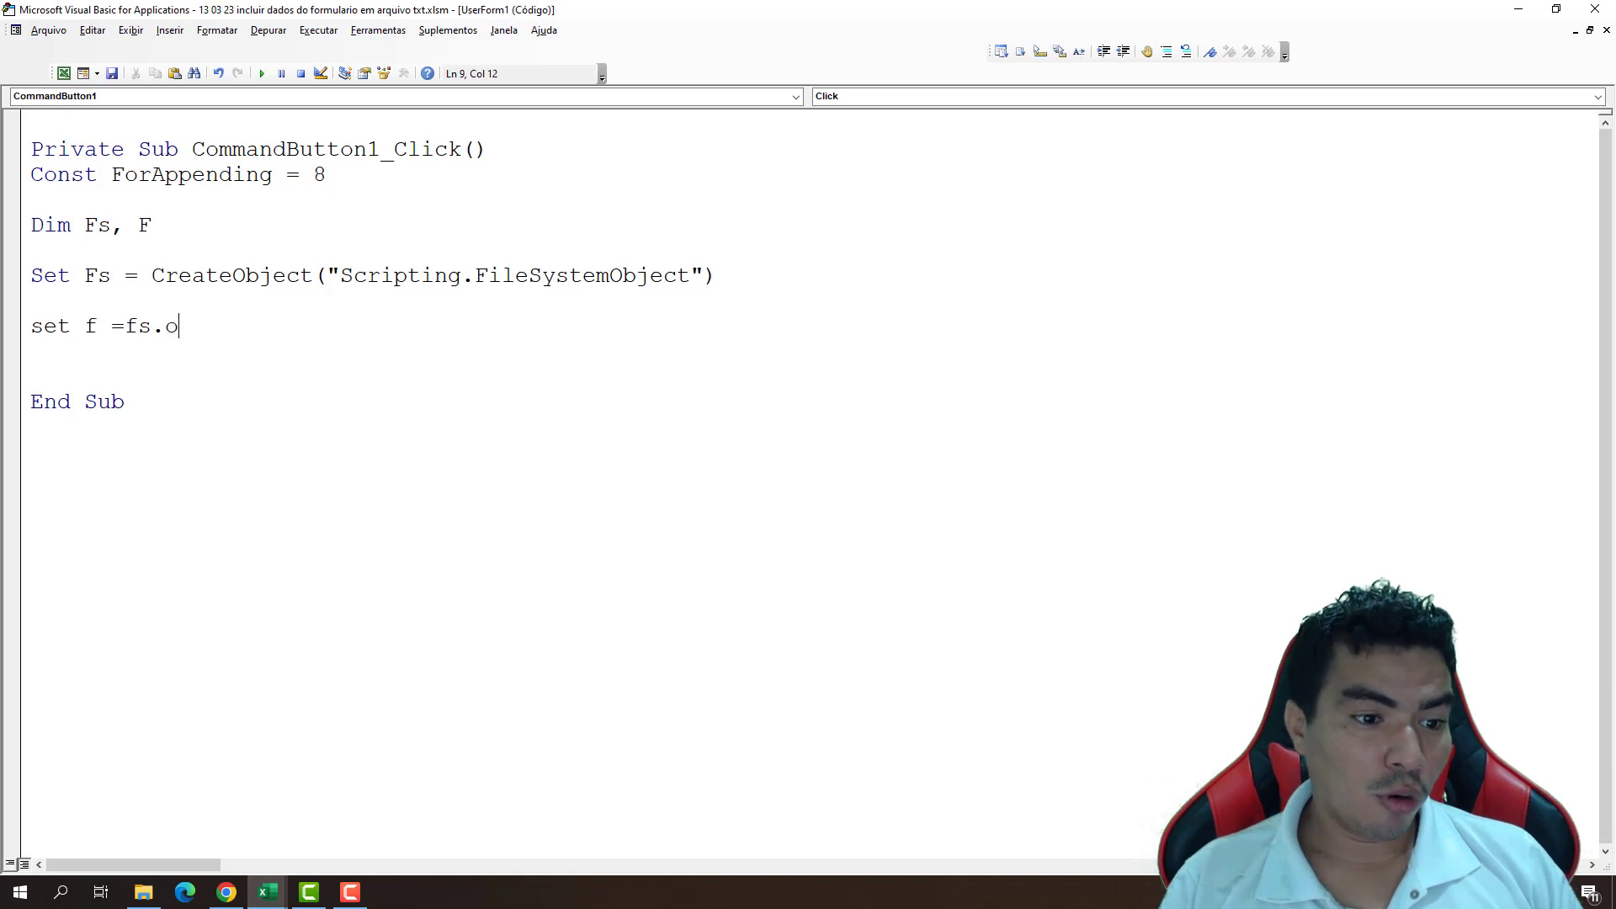
type("pent")
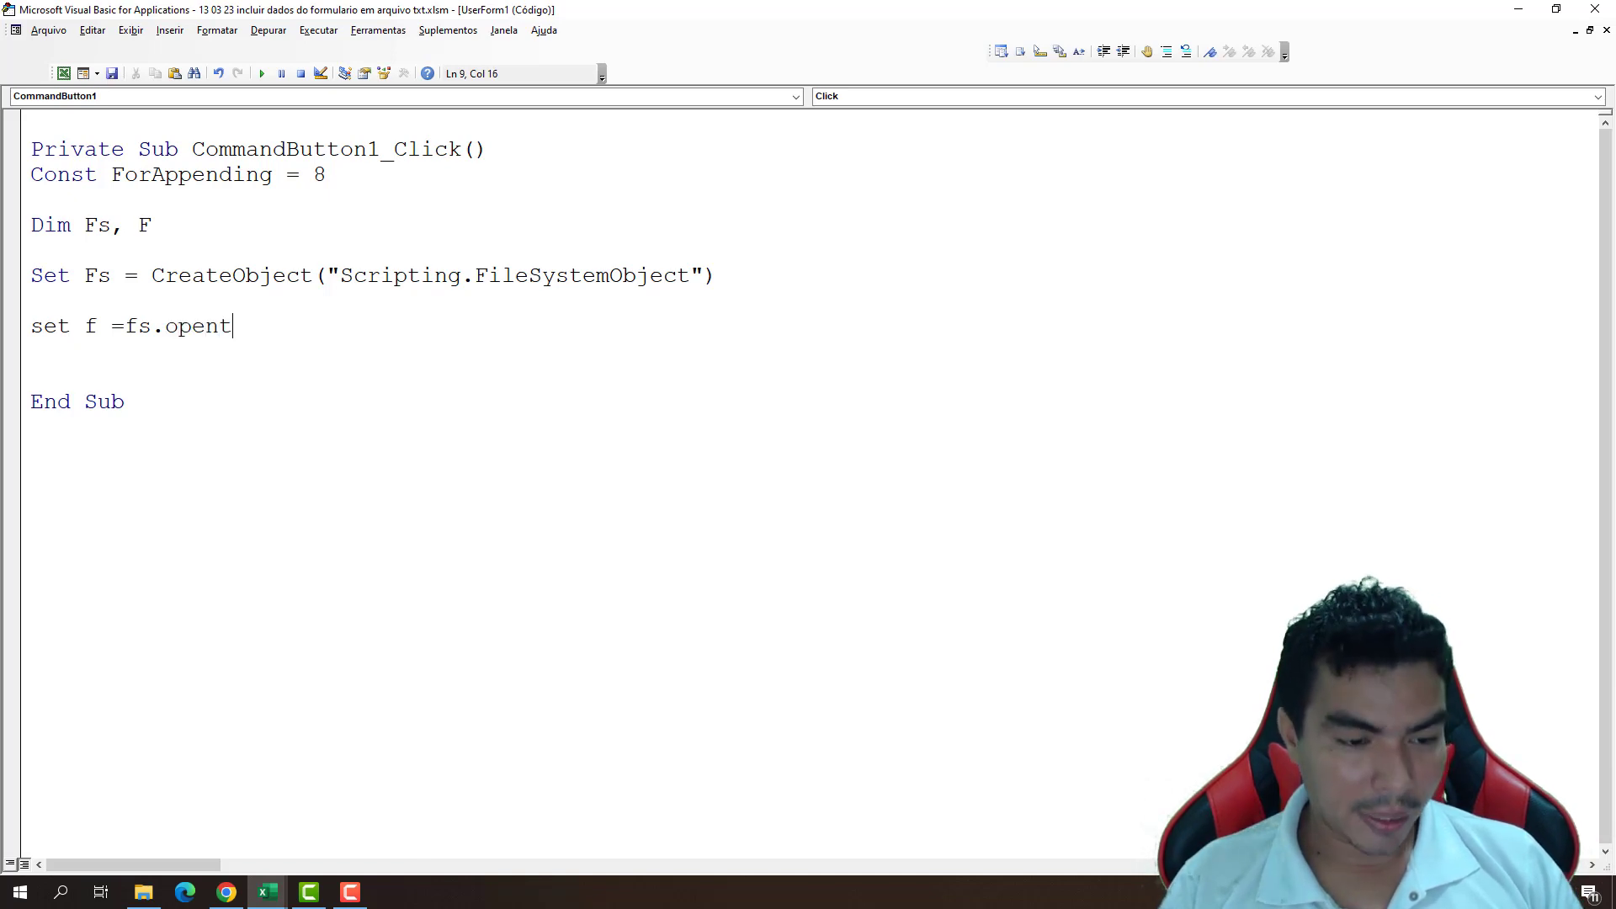
type("extfi")
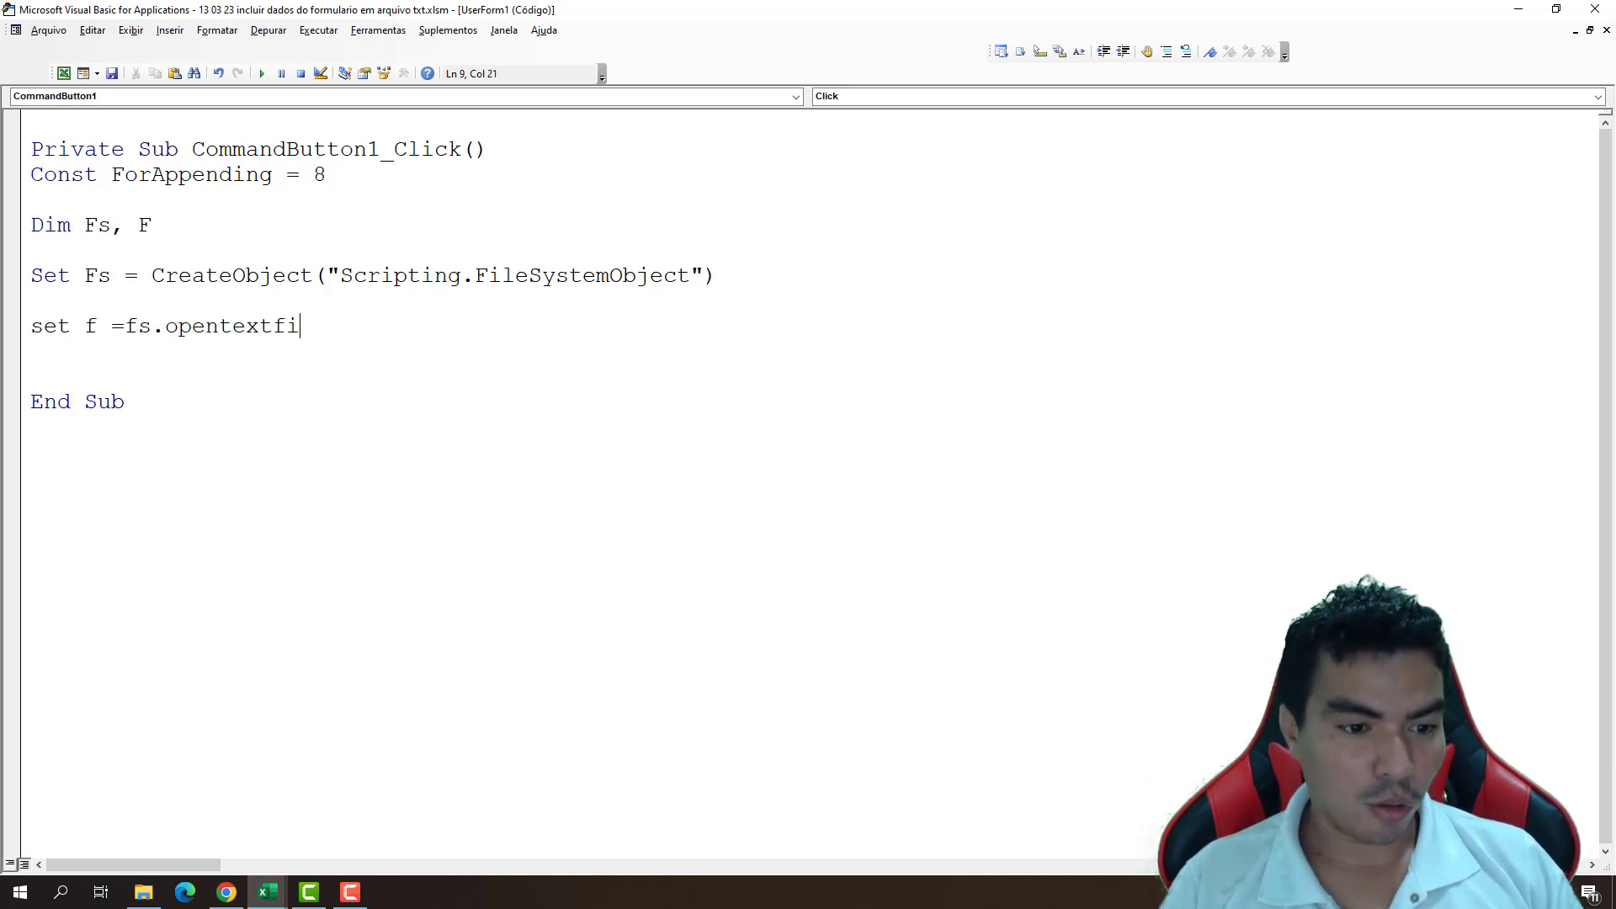
type("le")
- After checking the syntax notes, add the argument "c:\" & Me.TextBox1.Text & ".txt"
key("alt+F11")
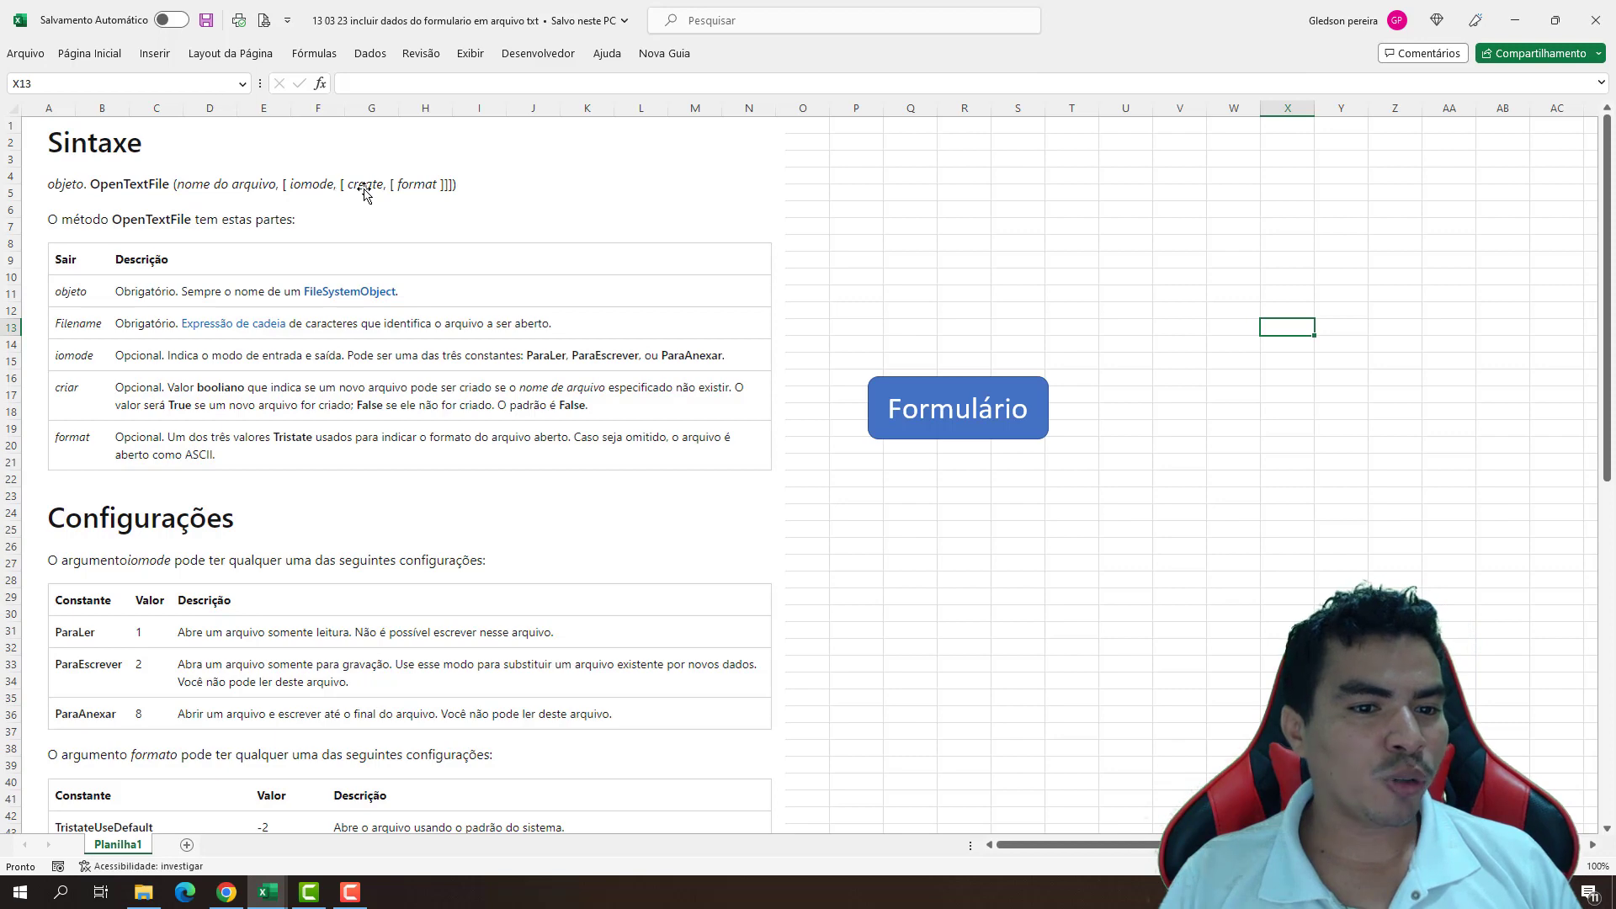
left_click(538, 53)
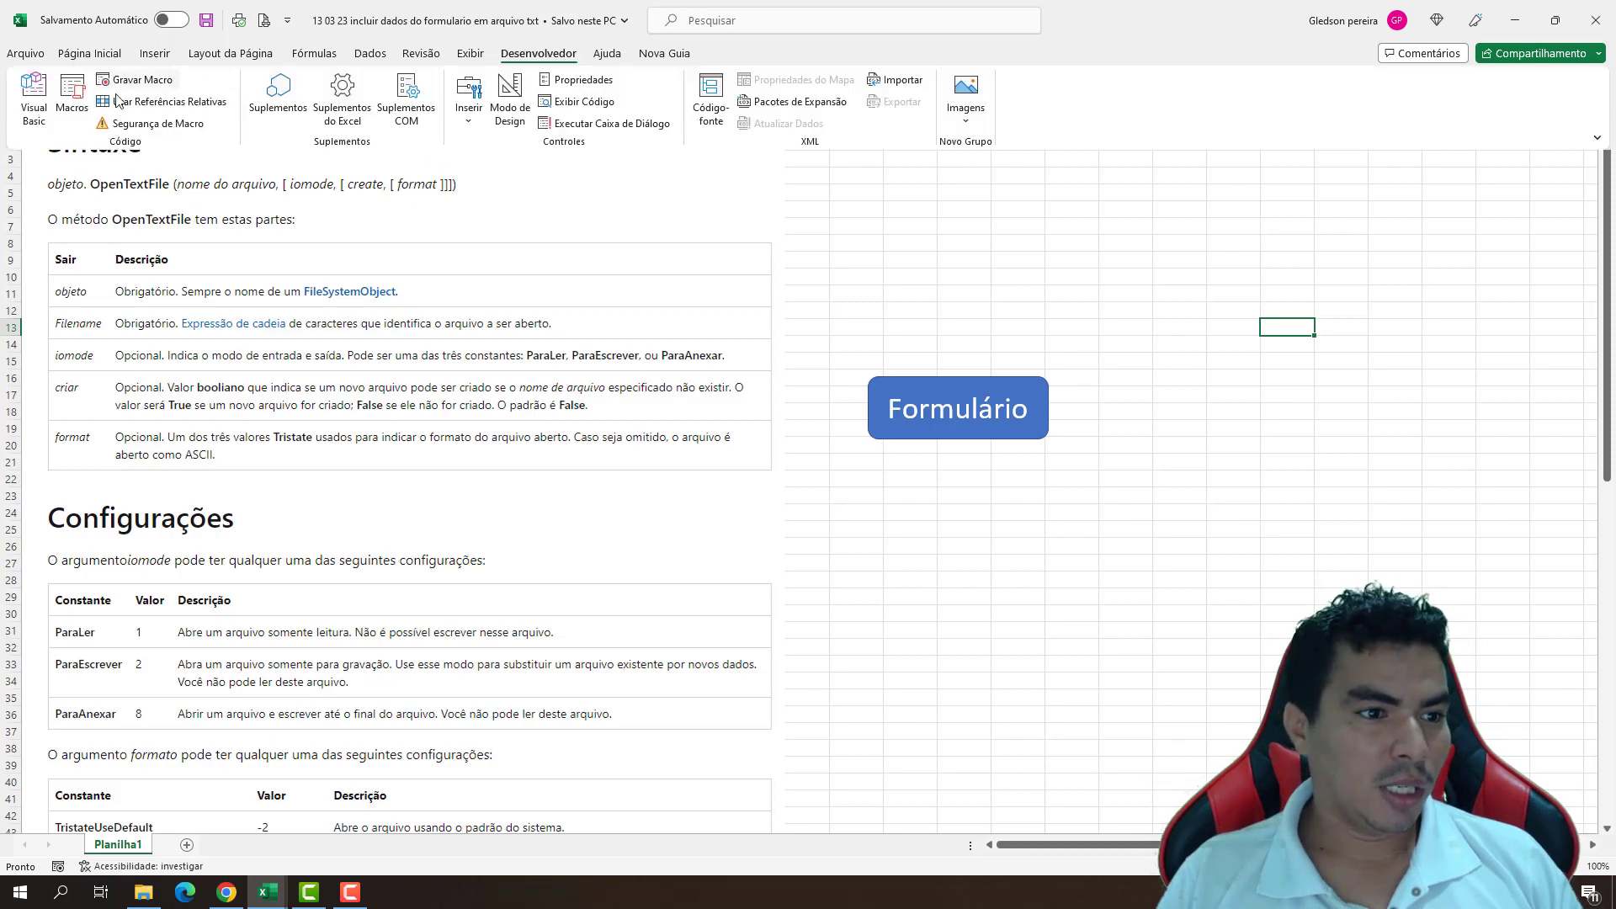
left_click(35, 103)
type("set f =fs.opentextfile(")
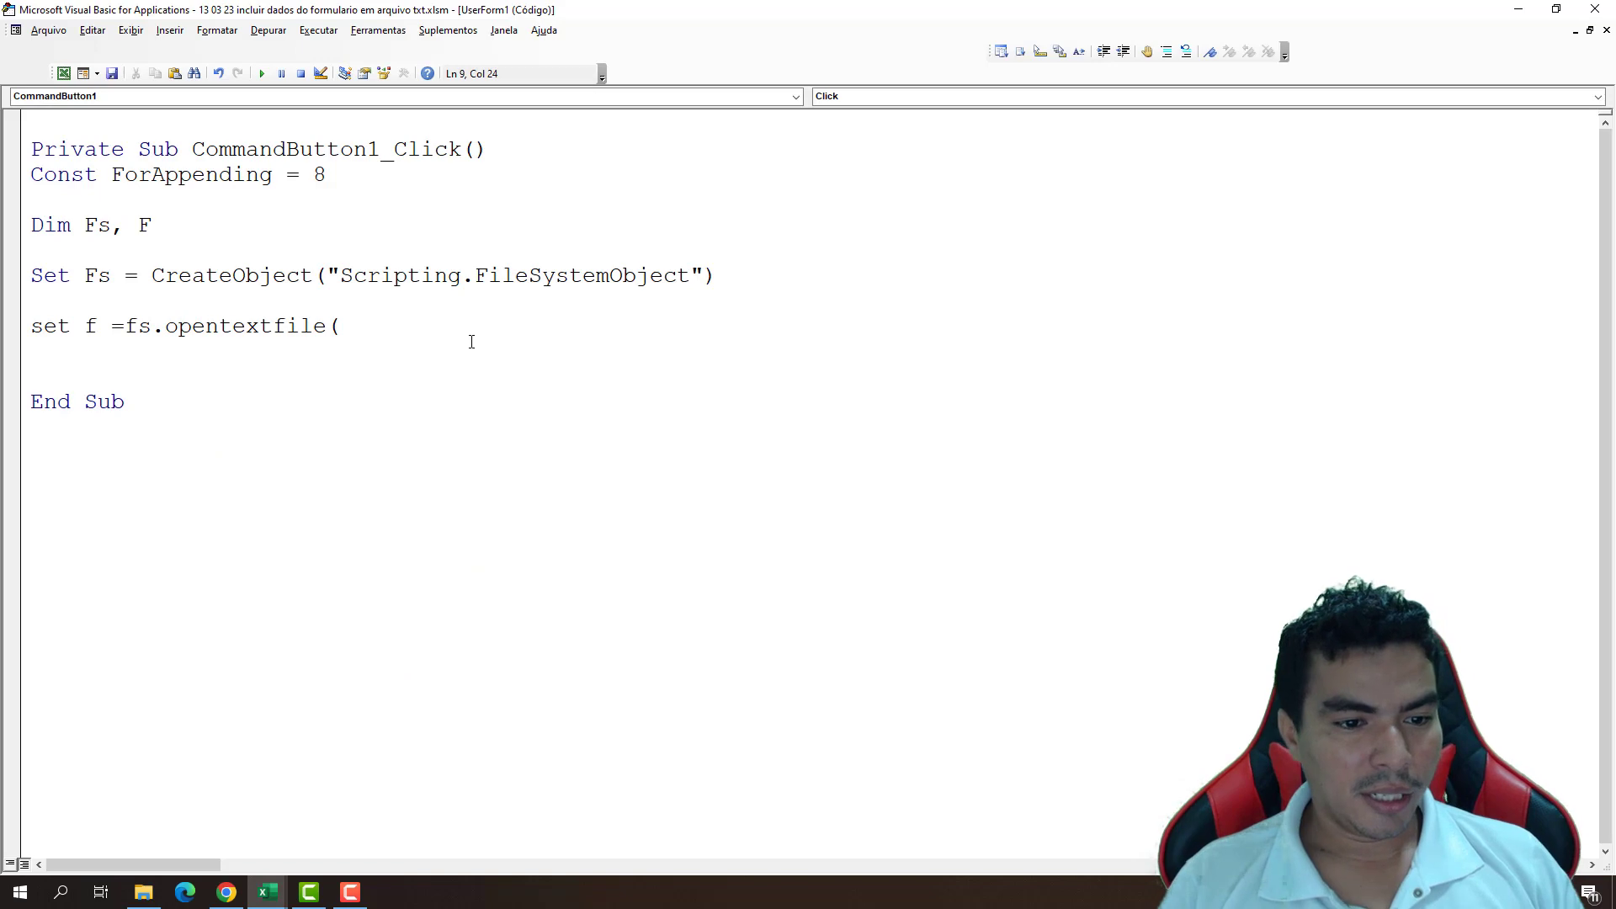
type("\"")
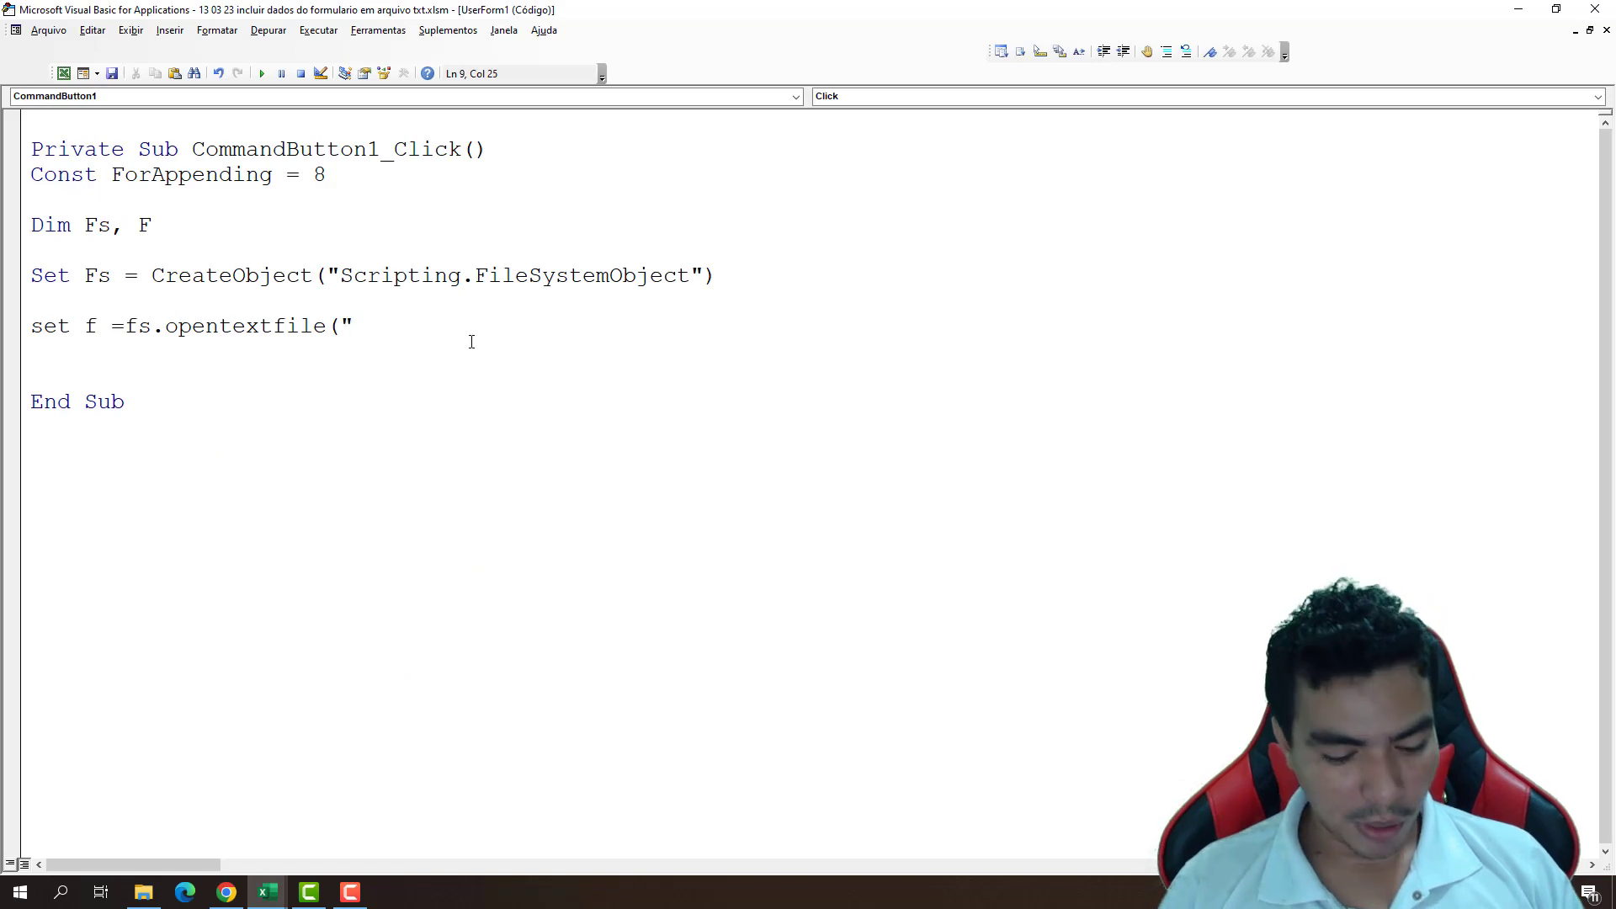
type("c:\\")
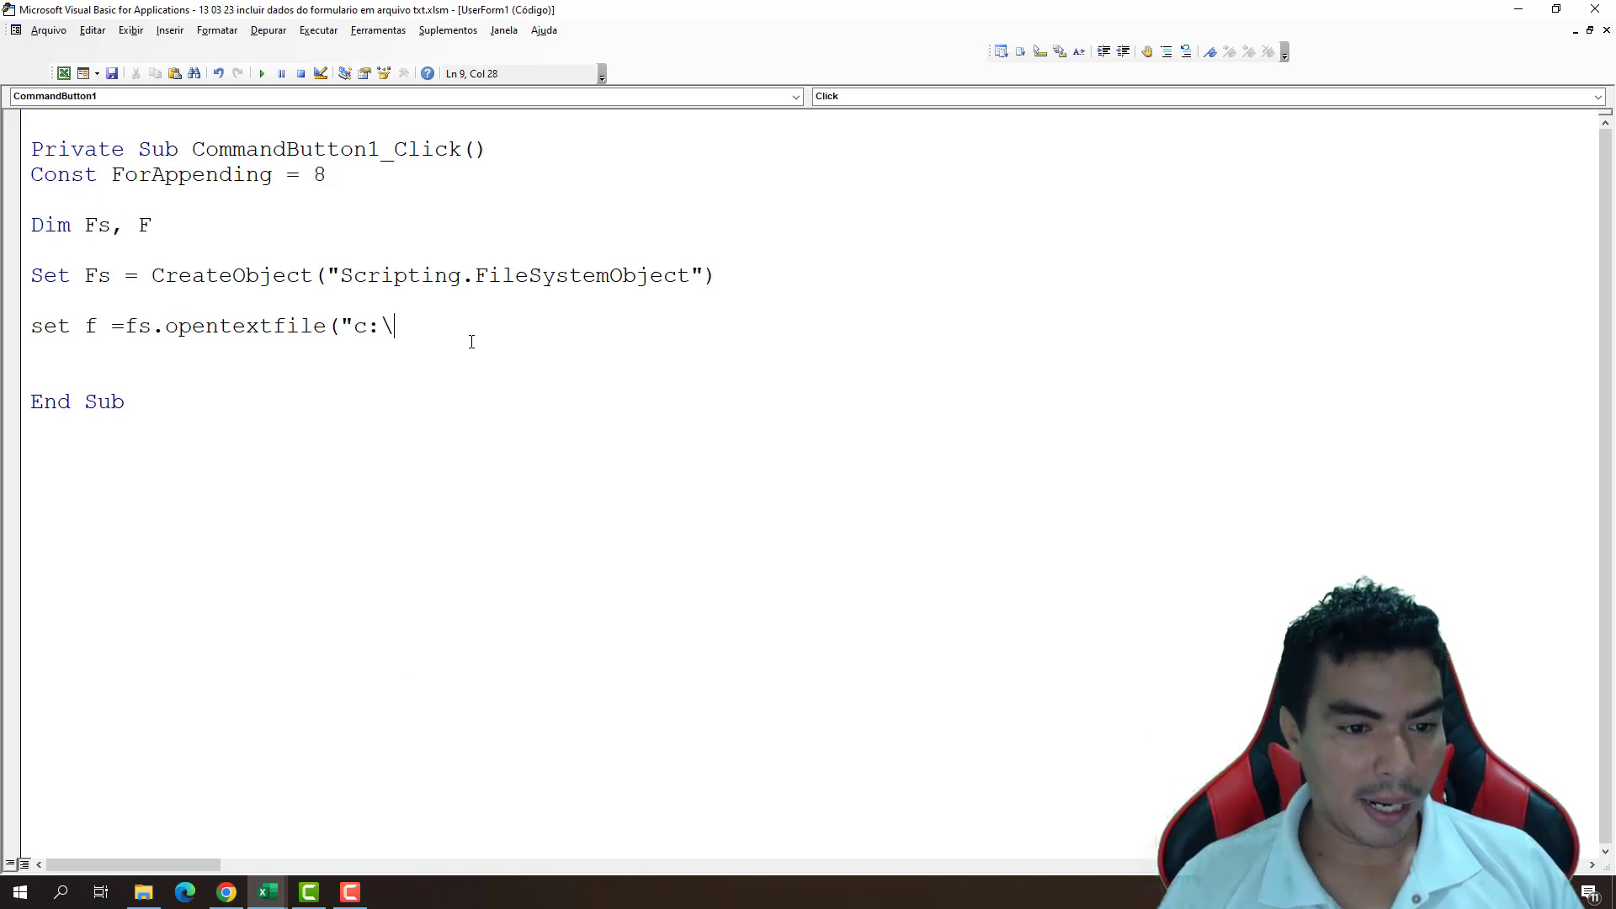
type("\"&")
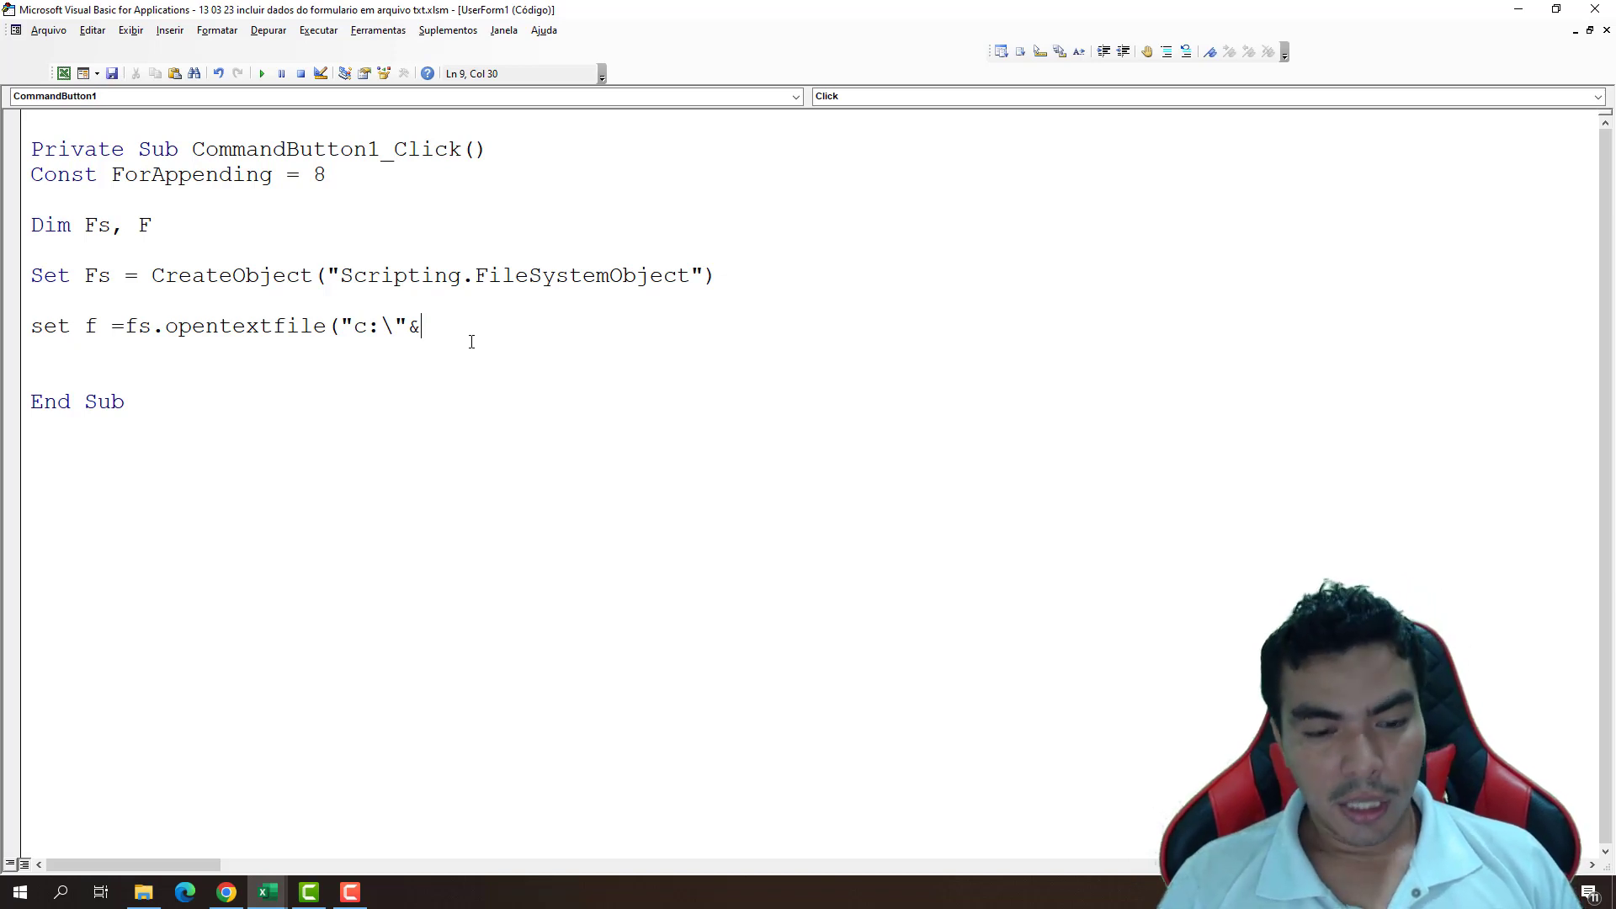
type(" me.")
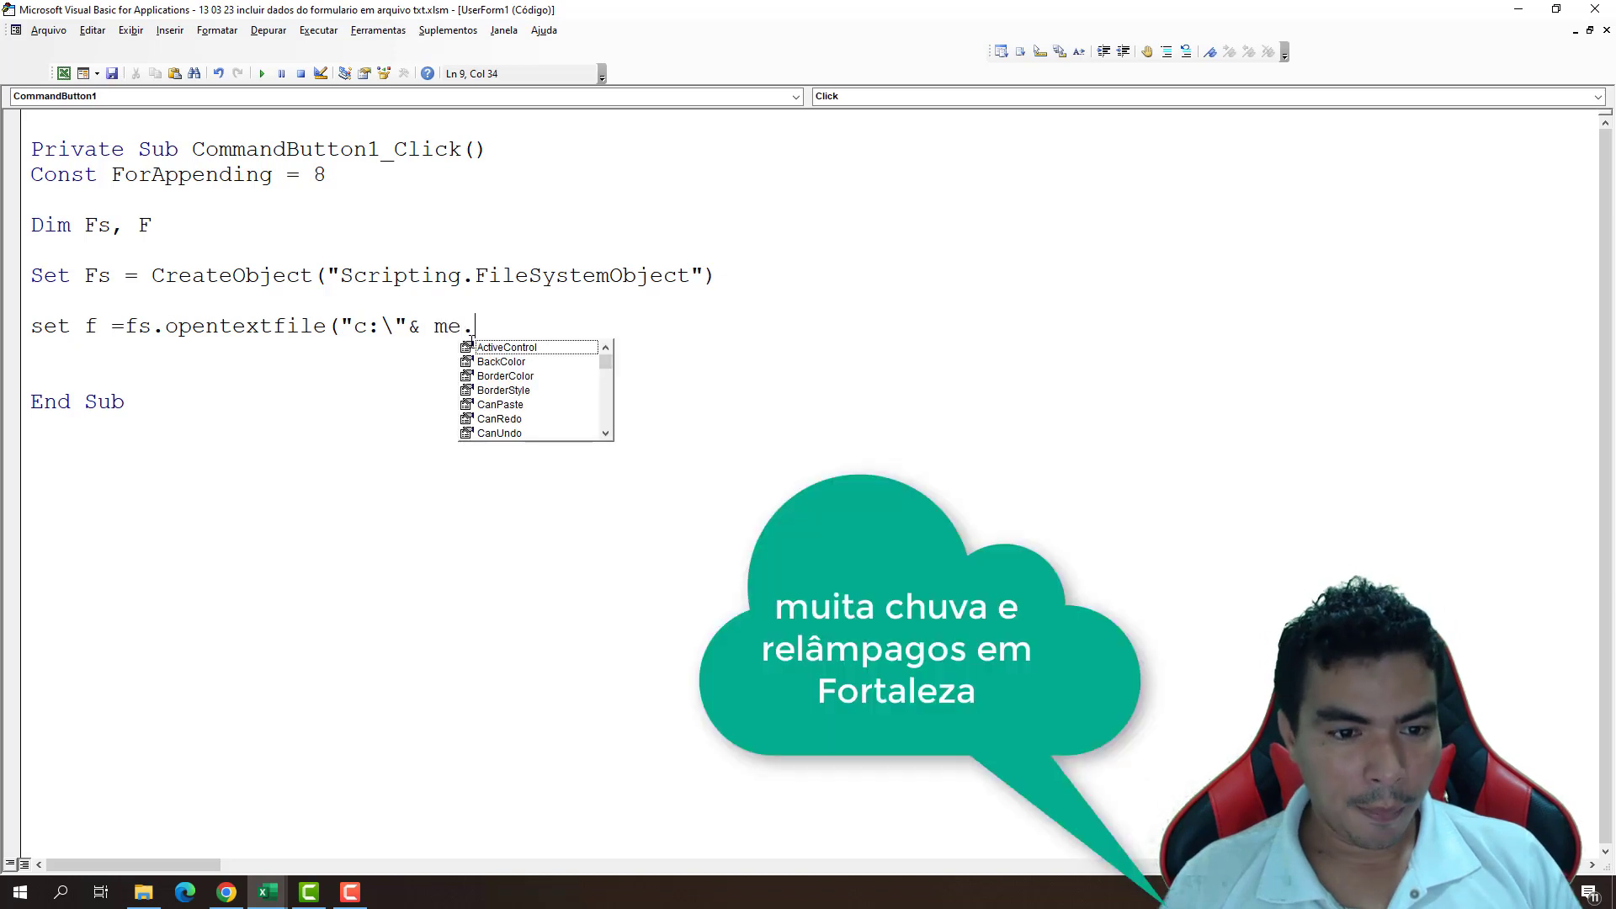
type("te")
key("Tab")
type(".")
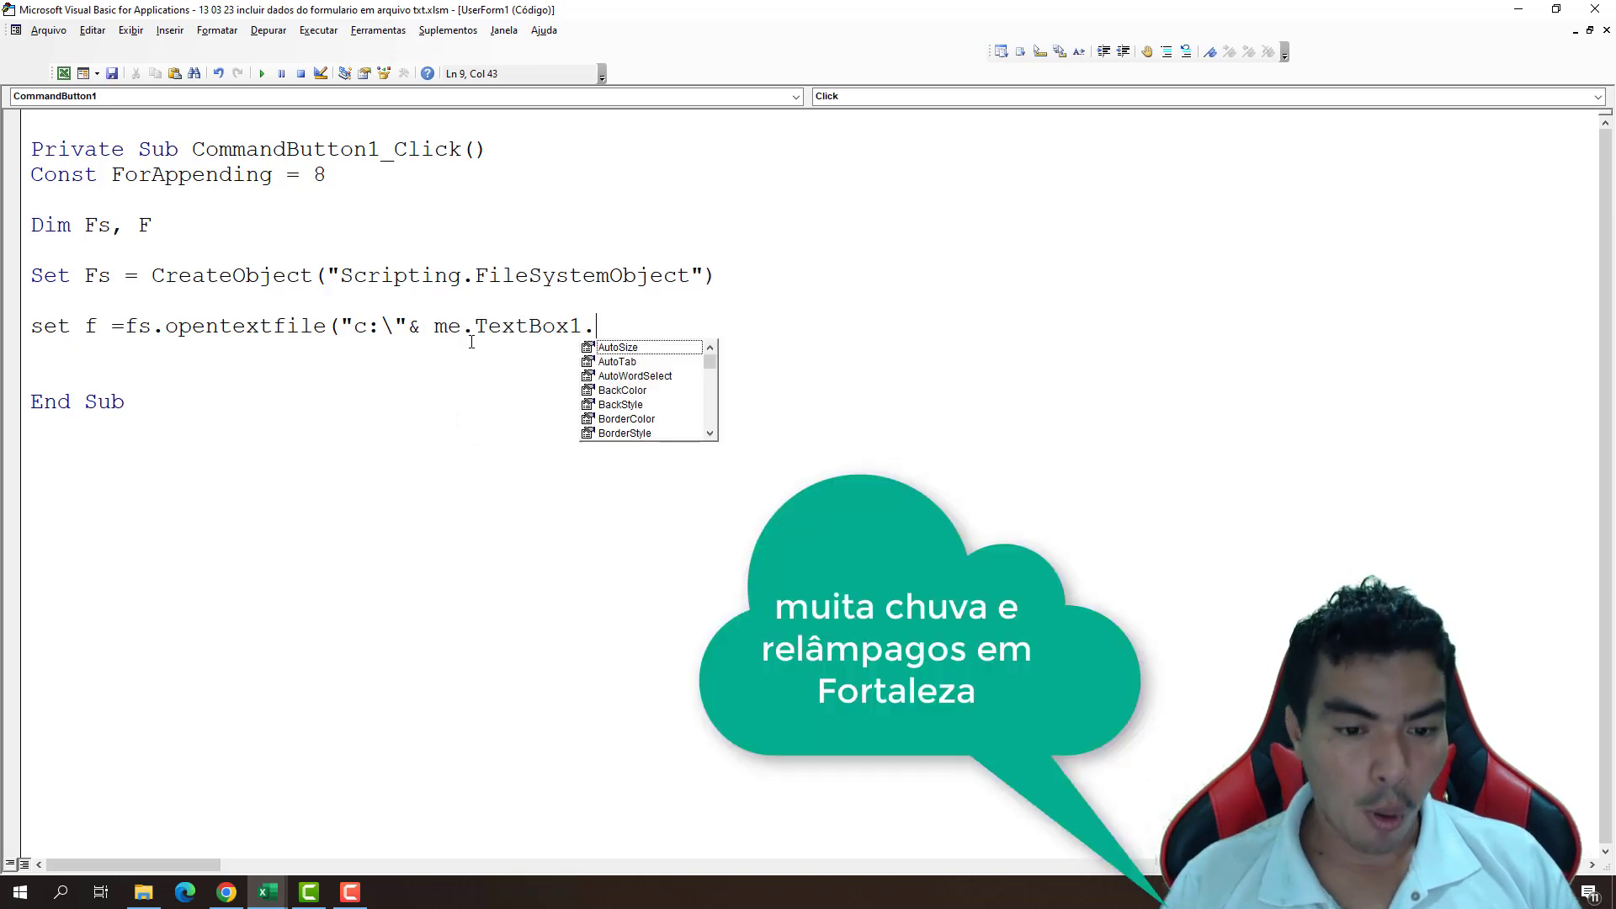
type("t")
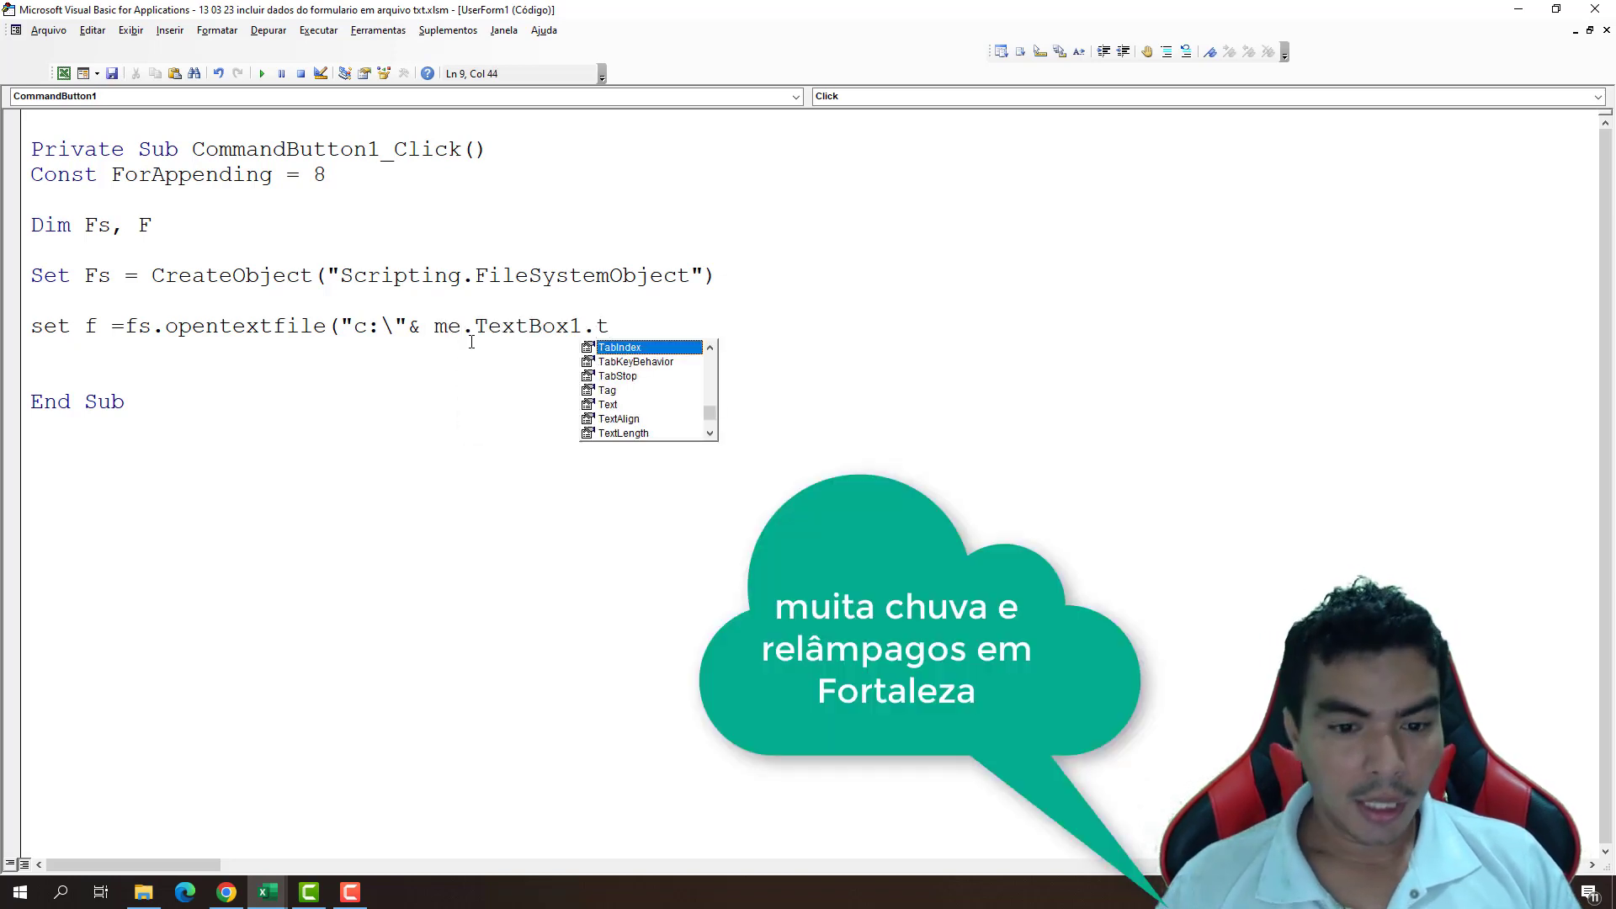
key("Down")
key("Down")
key("Down")
key("Down")
key("Tab")
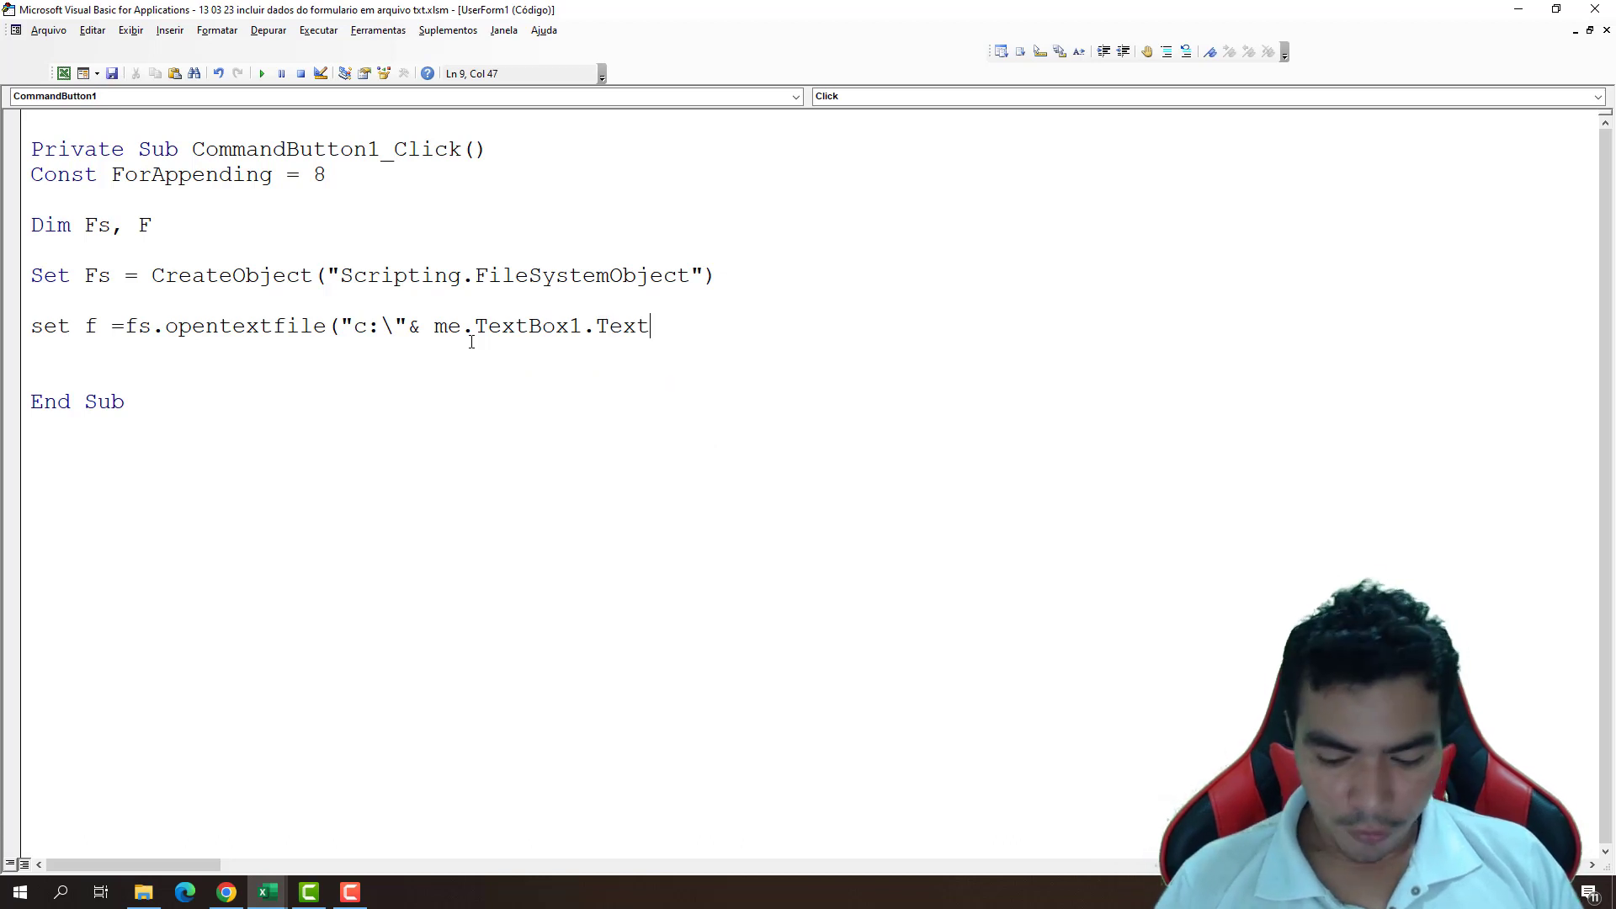
type(" & ")
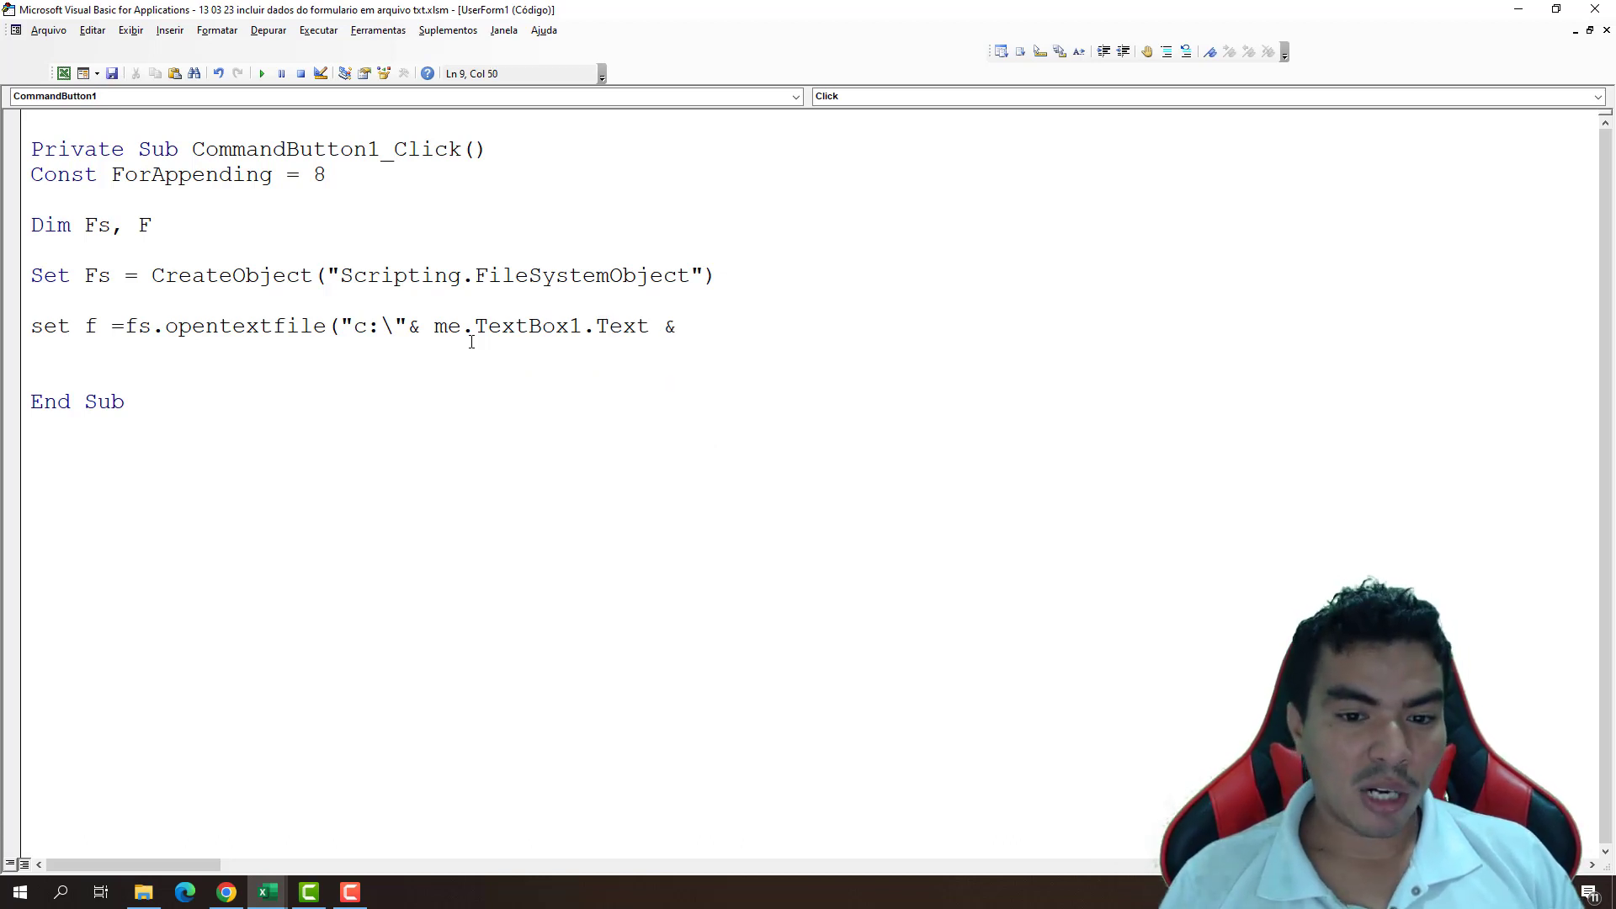
type("\".txt")
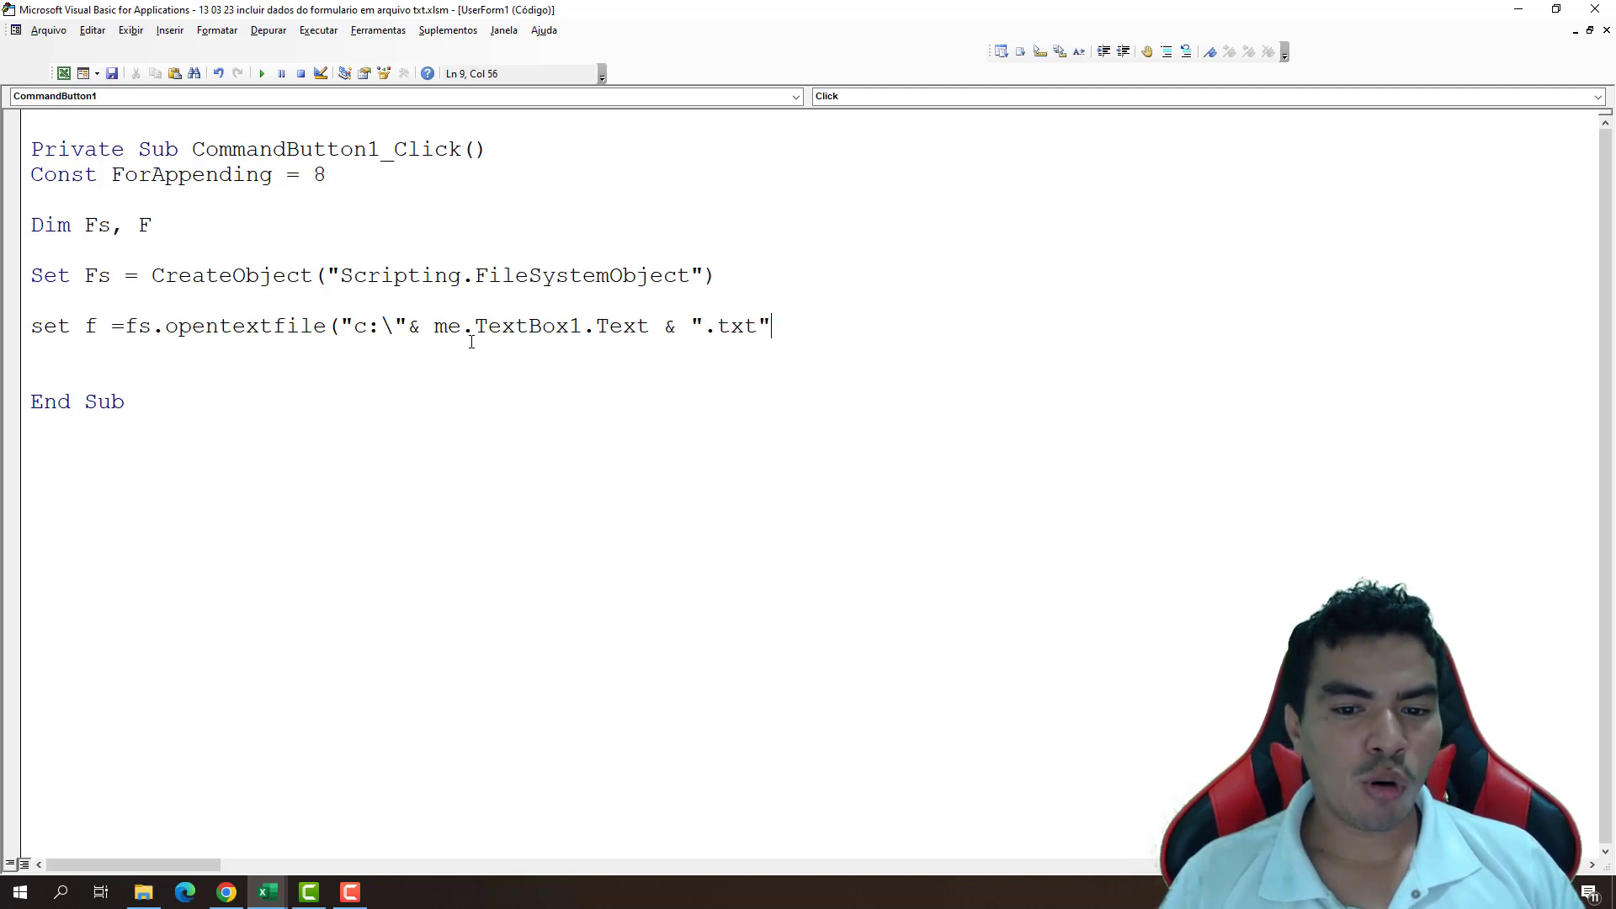
- Review the formatted line 9, highlighting the c:\ path and the ForAppending constant
left_click(272, 387)
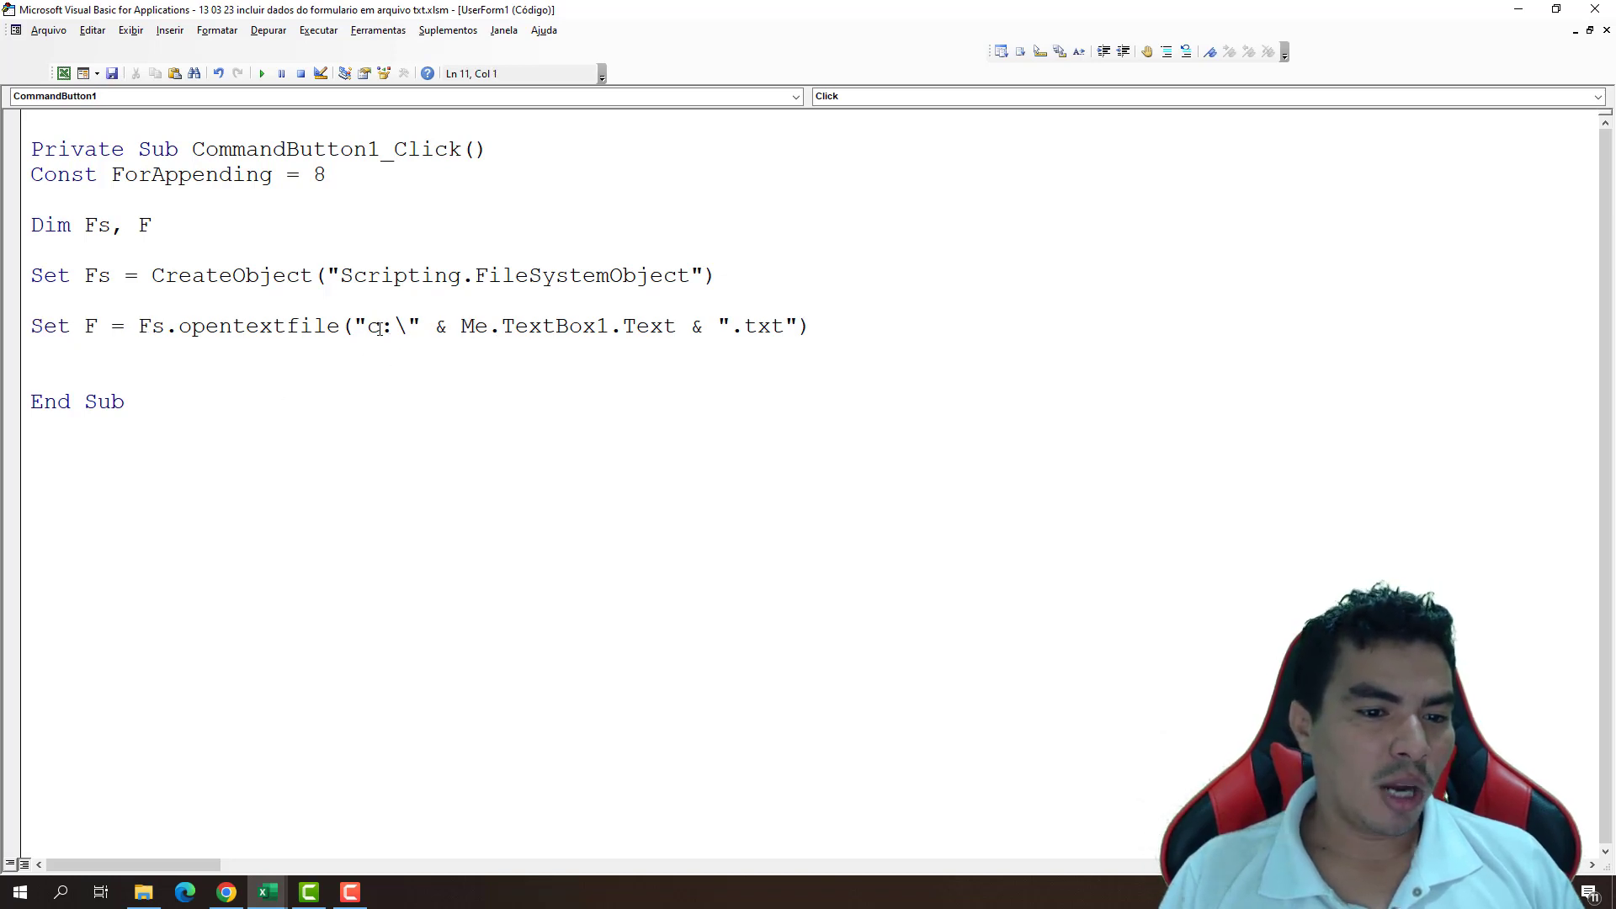
left_click_drag(368, 326, 669, 333)
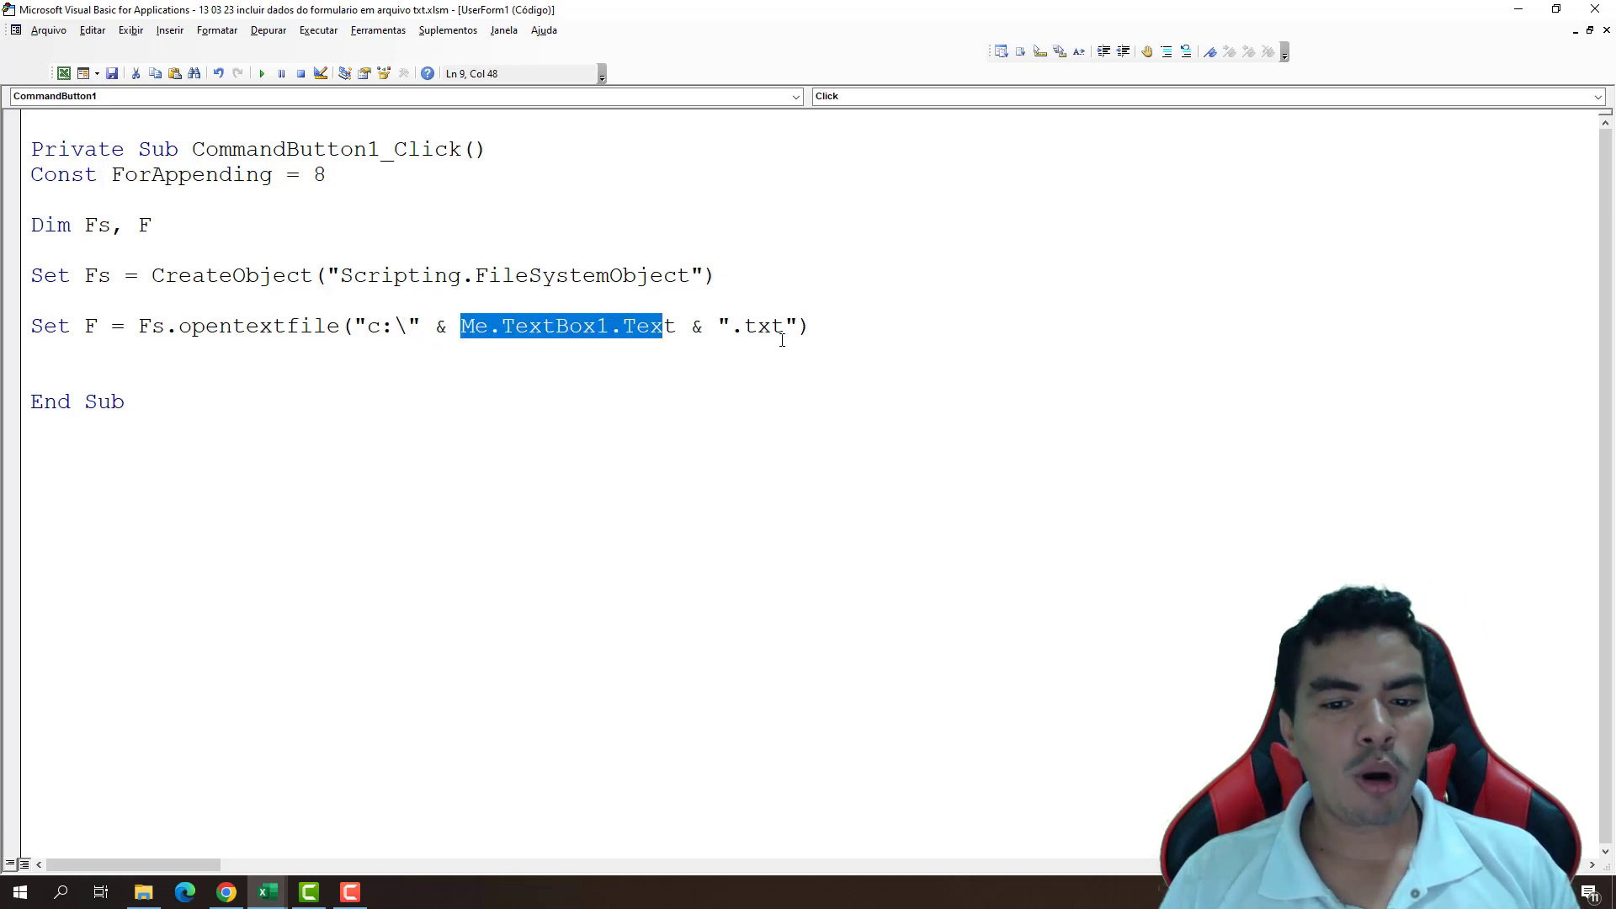
left_click(827, 331)
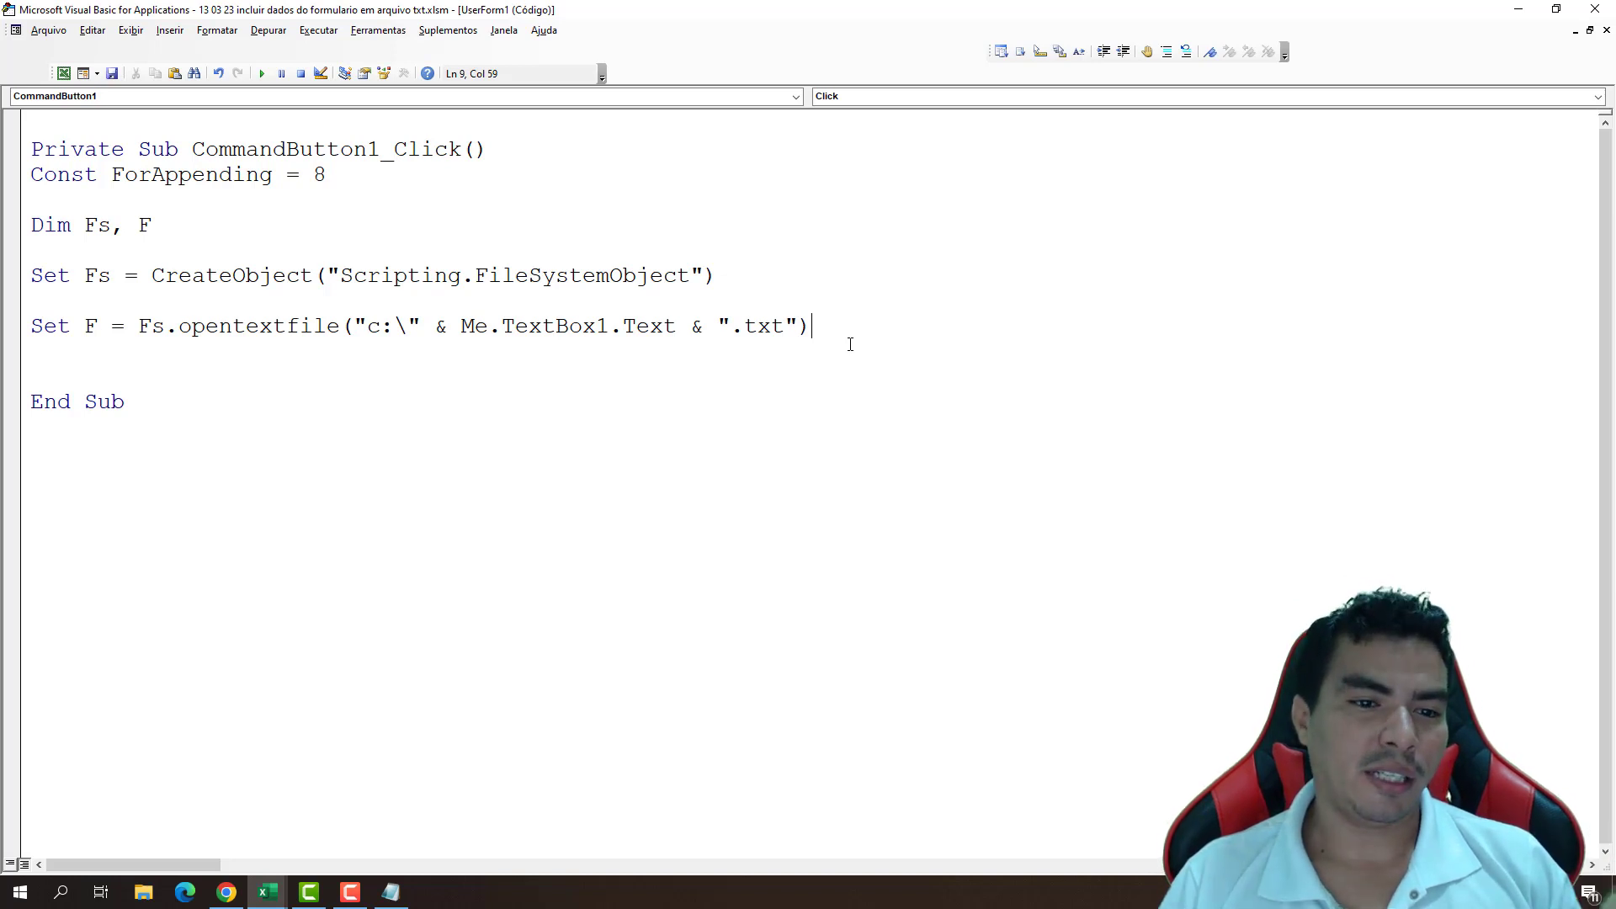
left_click_drag(110, 174, 278, 177)
- Add ', forappending,' after ".txt" in the opentextfile call, fixing the typo, then return to Excel
left_click(63, 73)
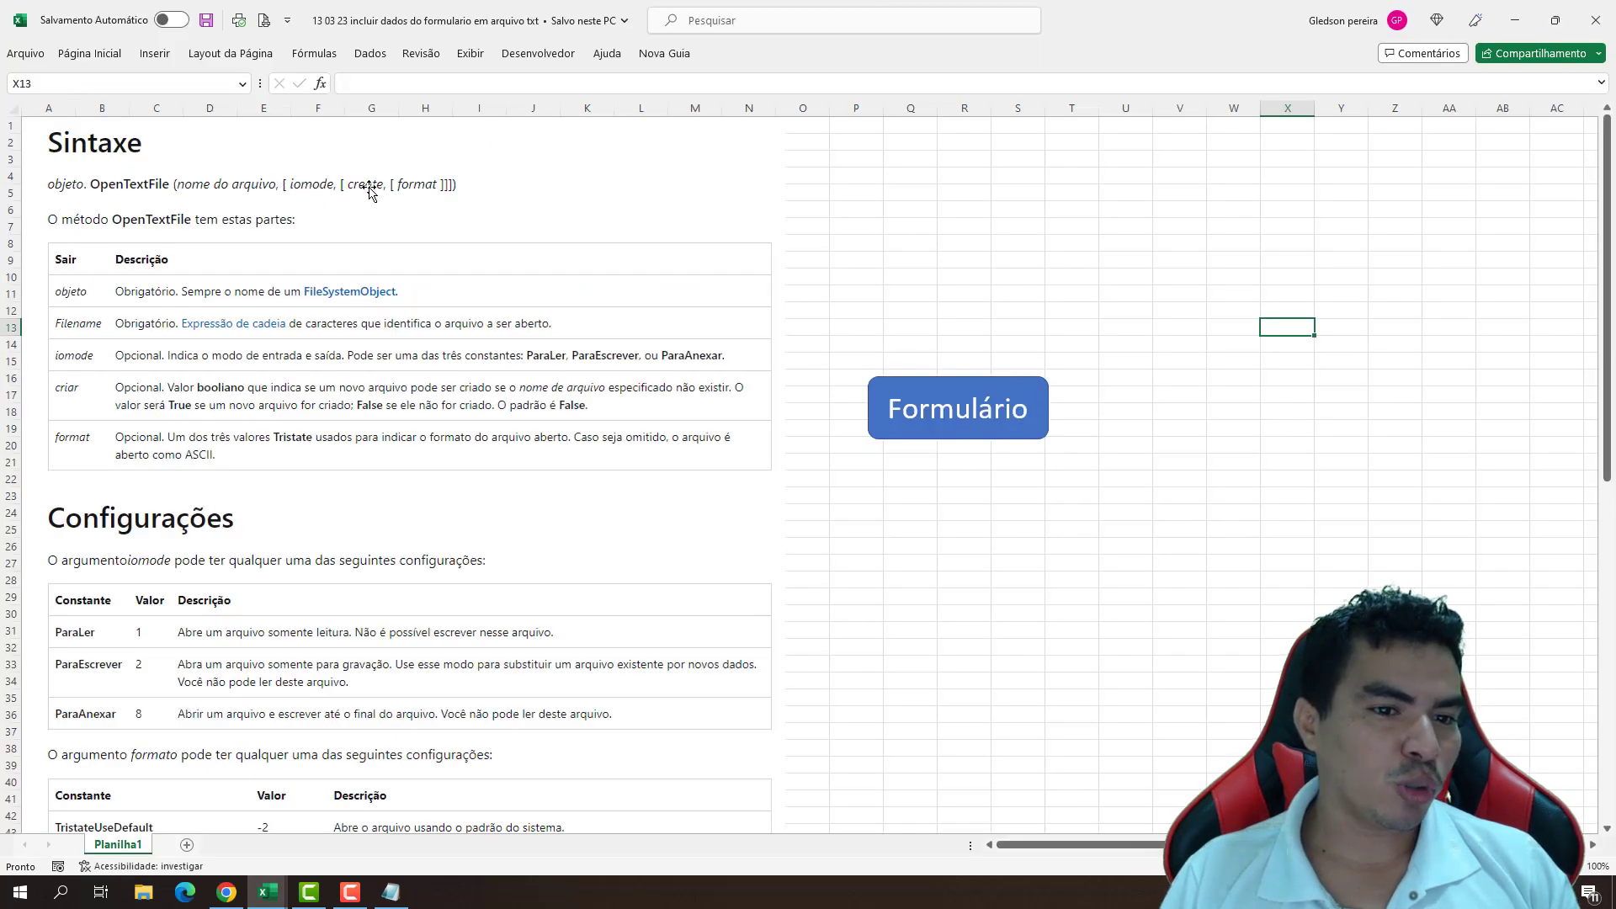
left_click(538, 53)
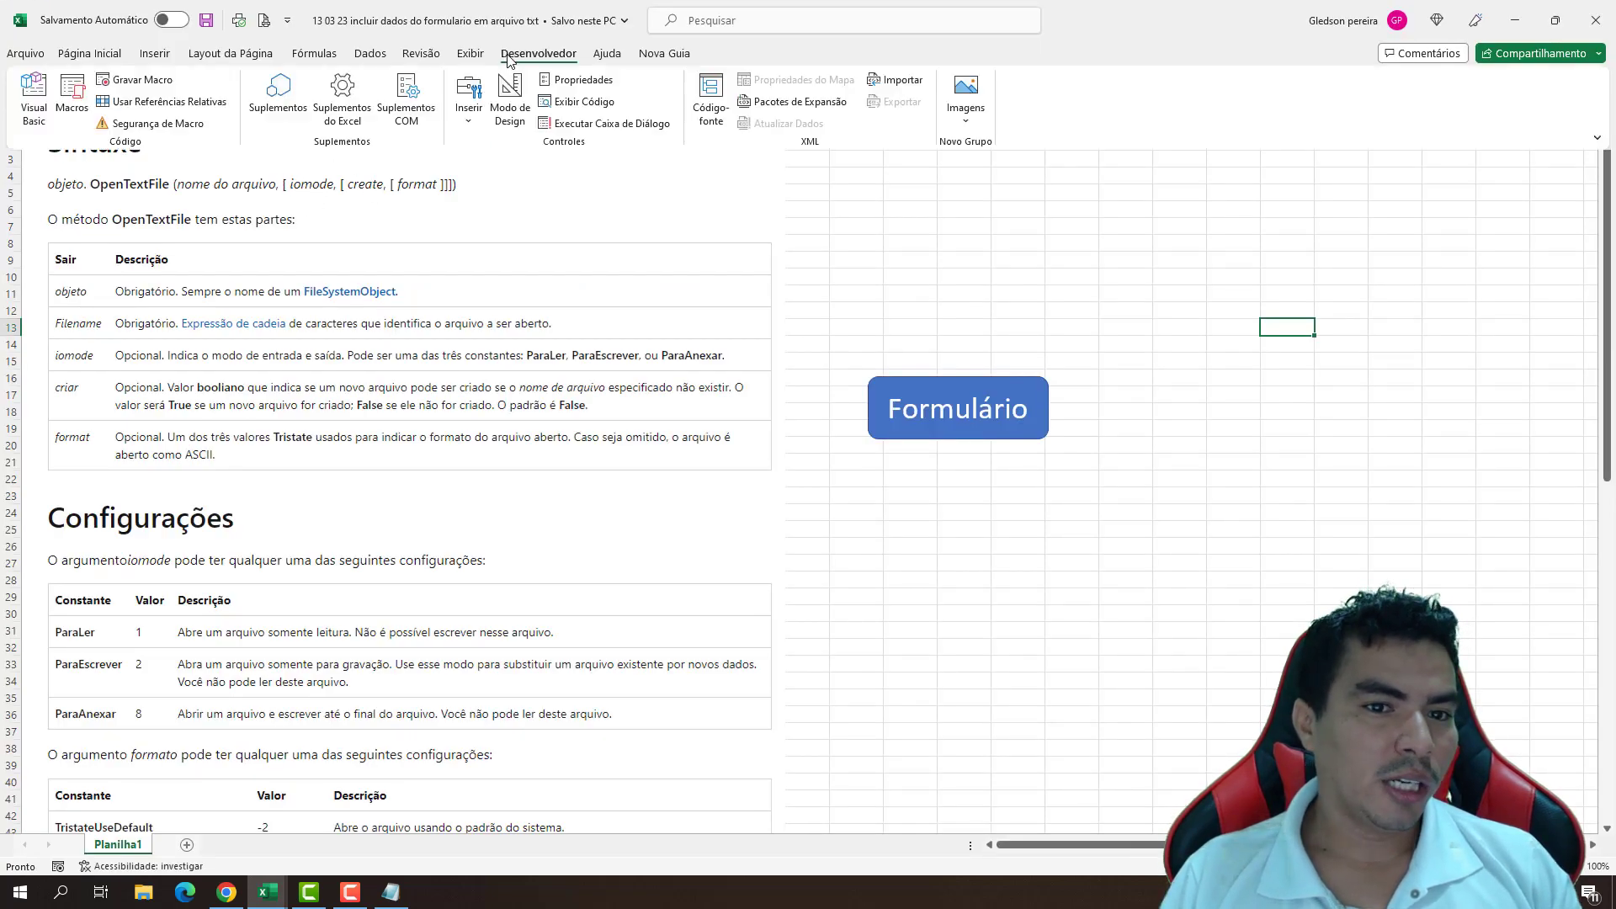
left_click(36, 88)
left_click(792, 326)
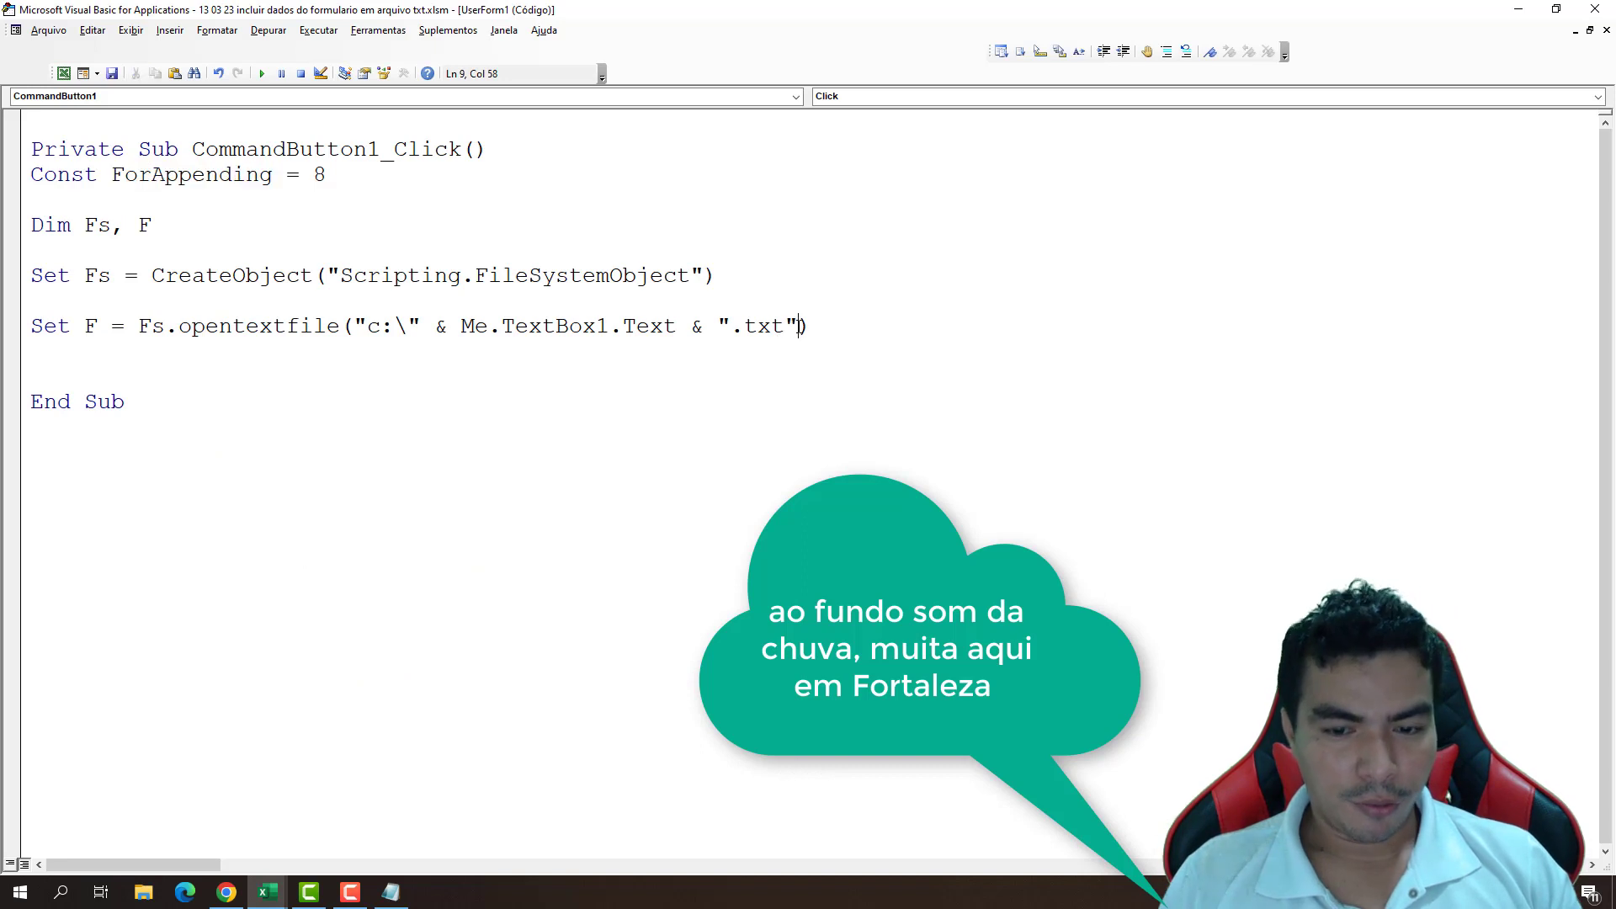
type(", ")
type("for")
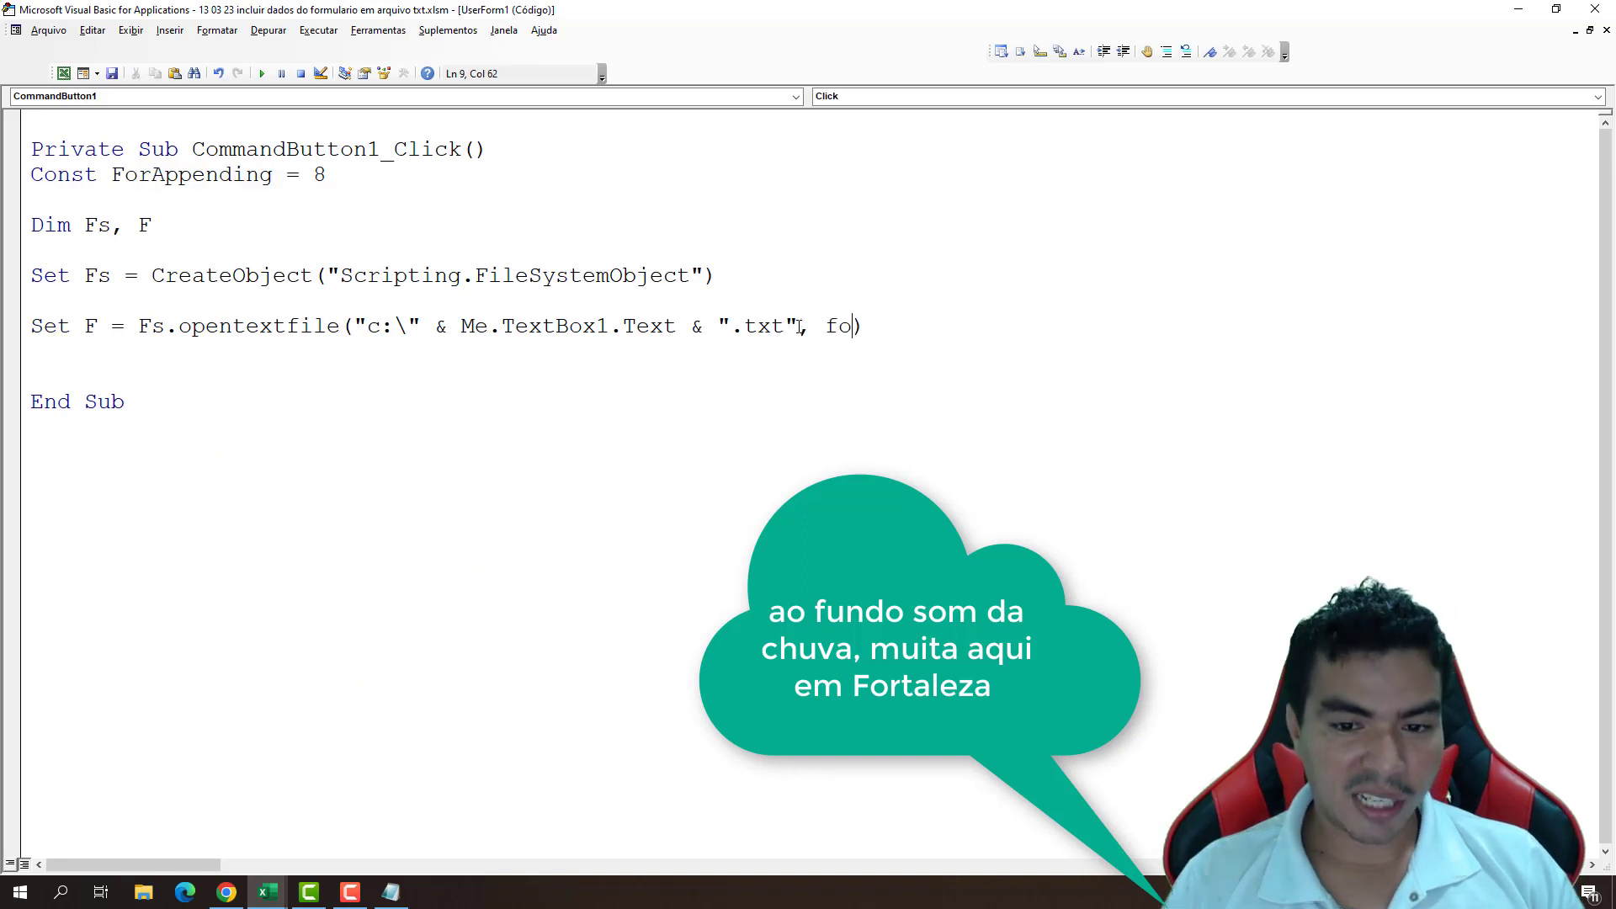
type("app")
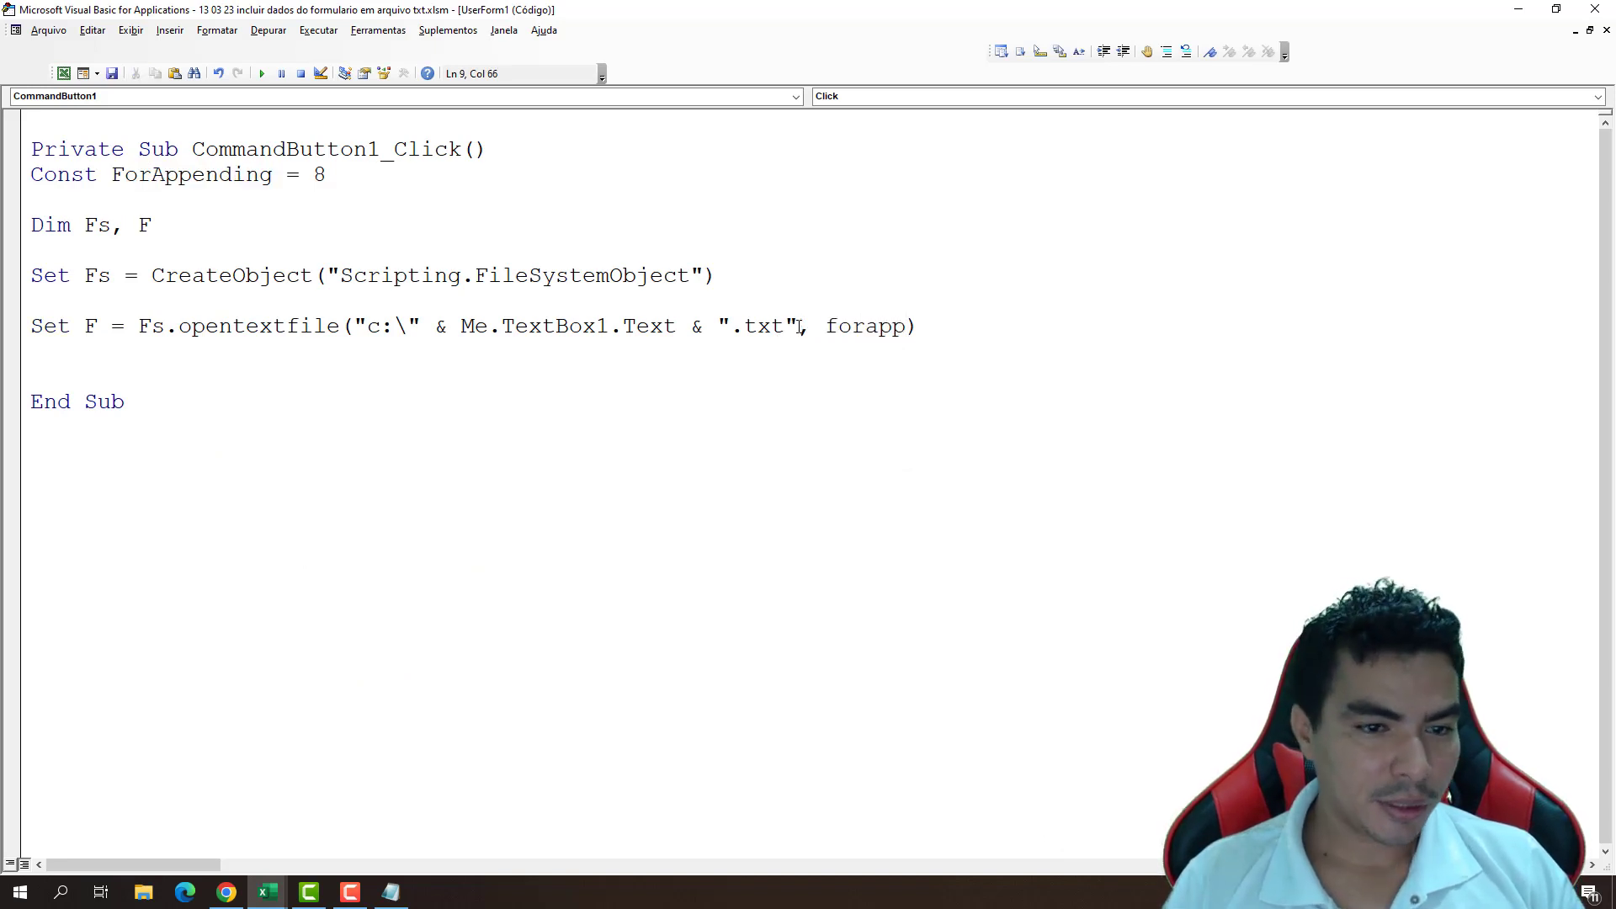
type("endiun")
key("Left")
type("u")
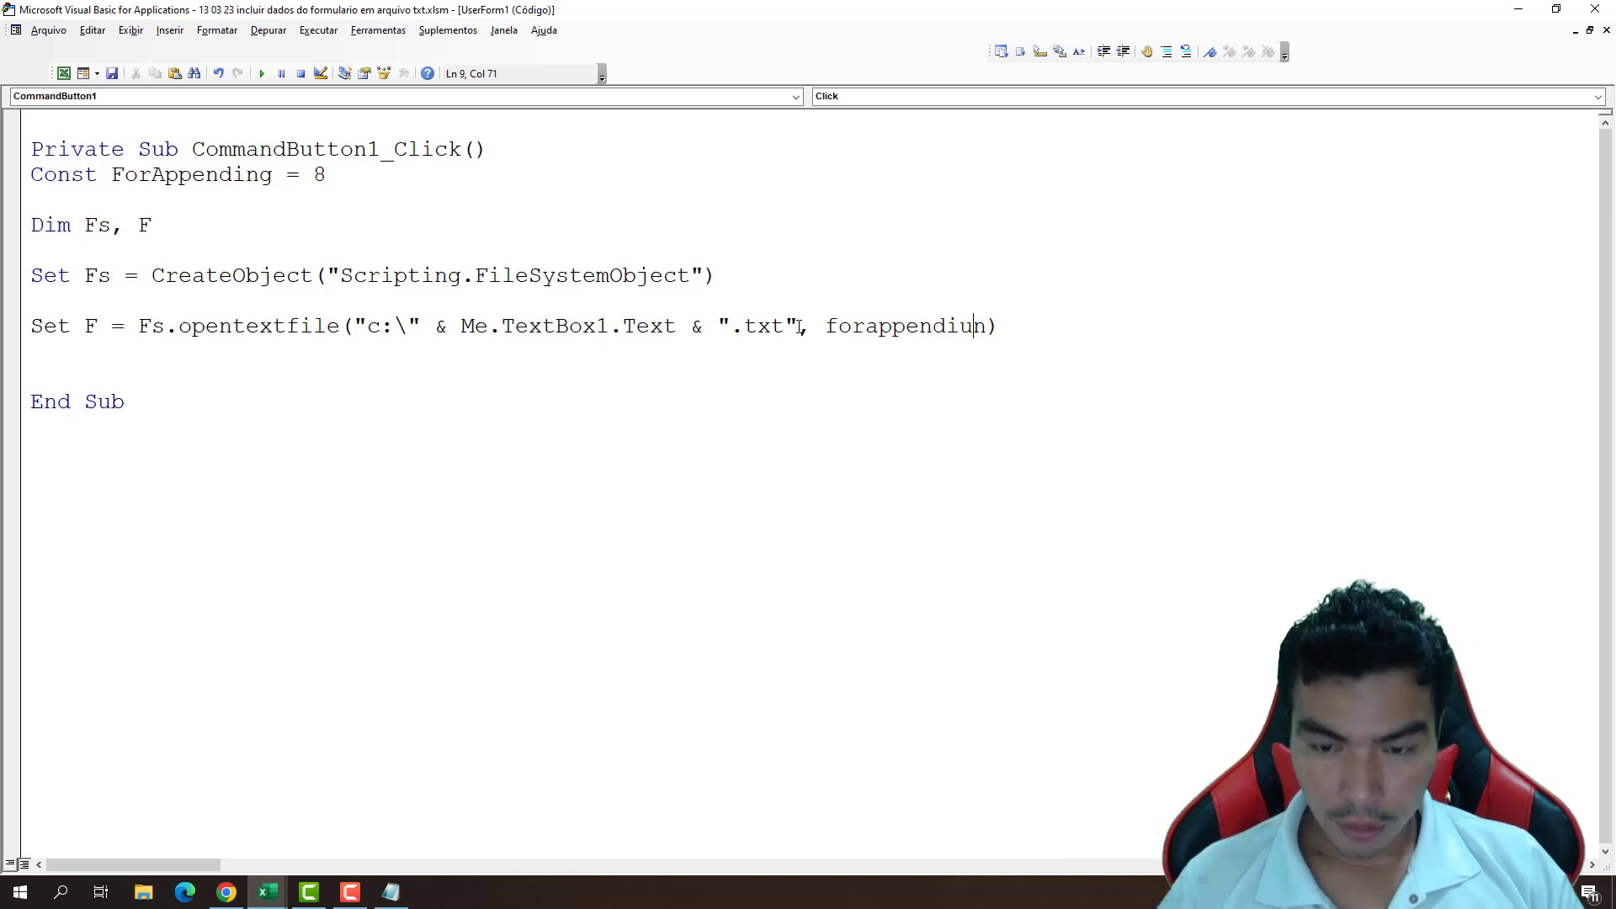
key("BackSpace")
key("Right")
type("g,")
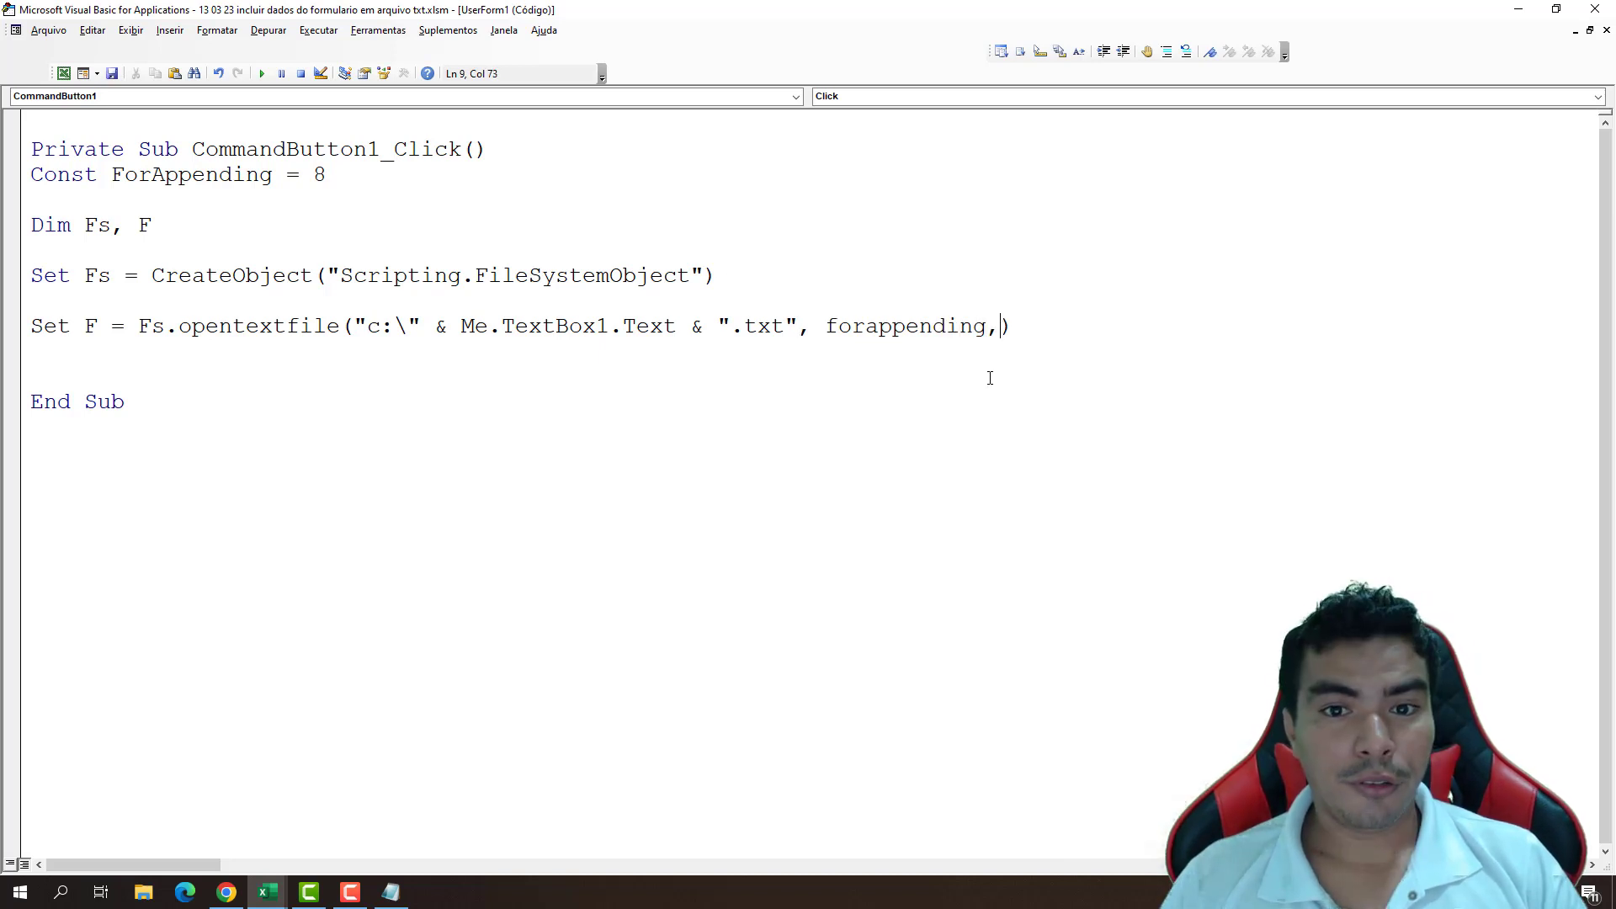
left_click(64, 74)
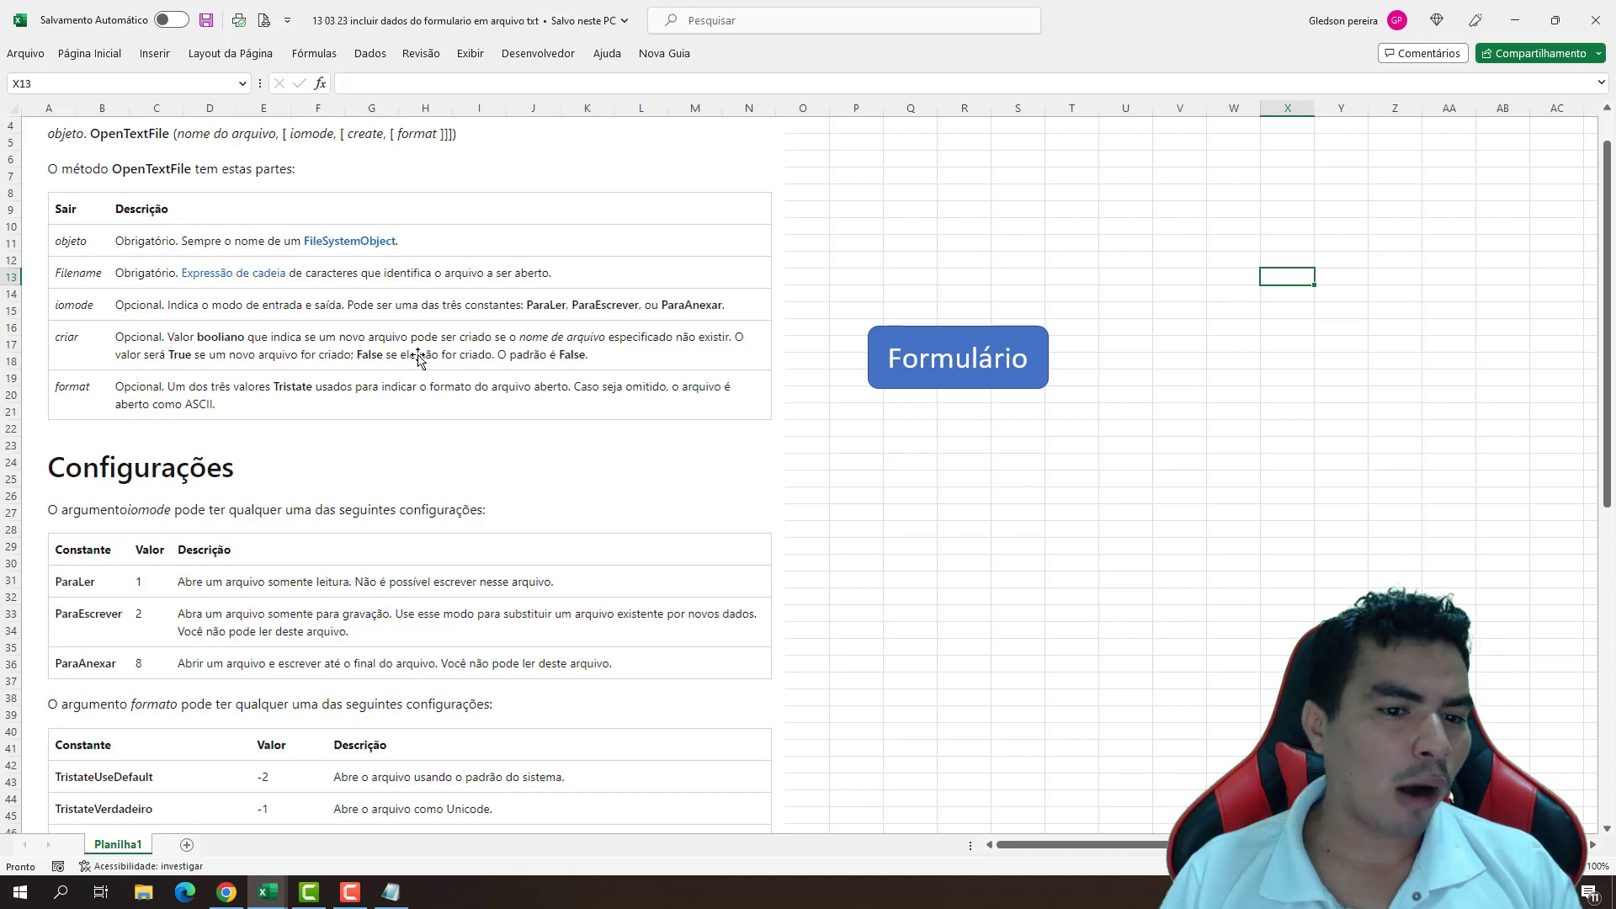
- Add True as the create argument of the opentextfile call
left_click(539, 53)
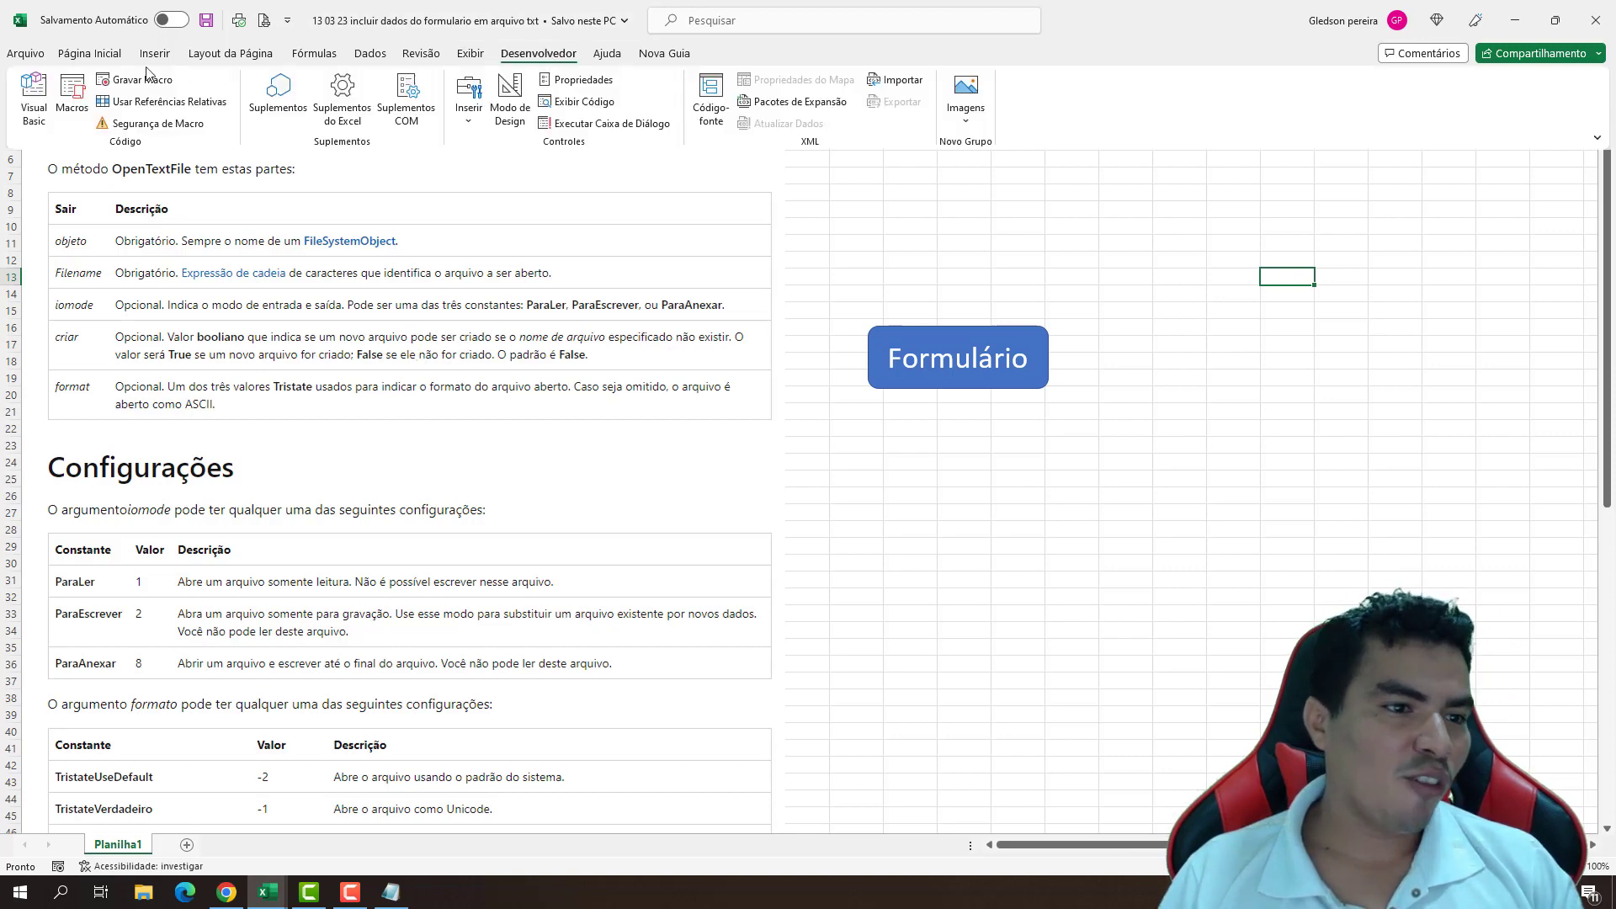
left_click(33, 97)
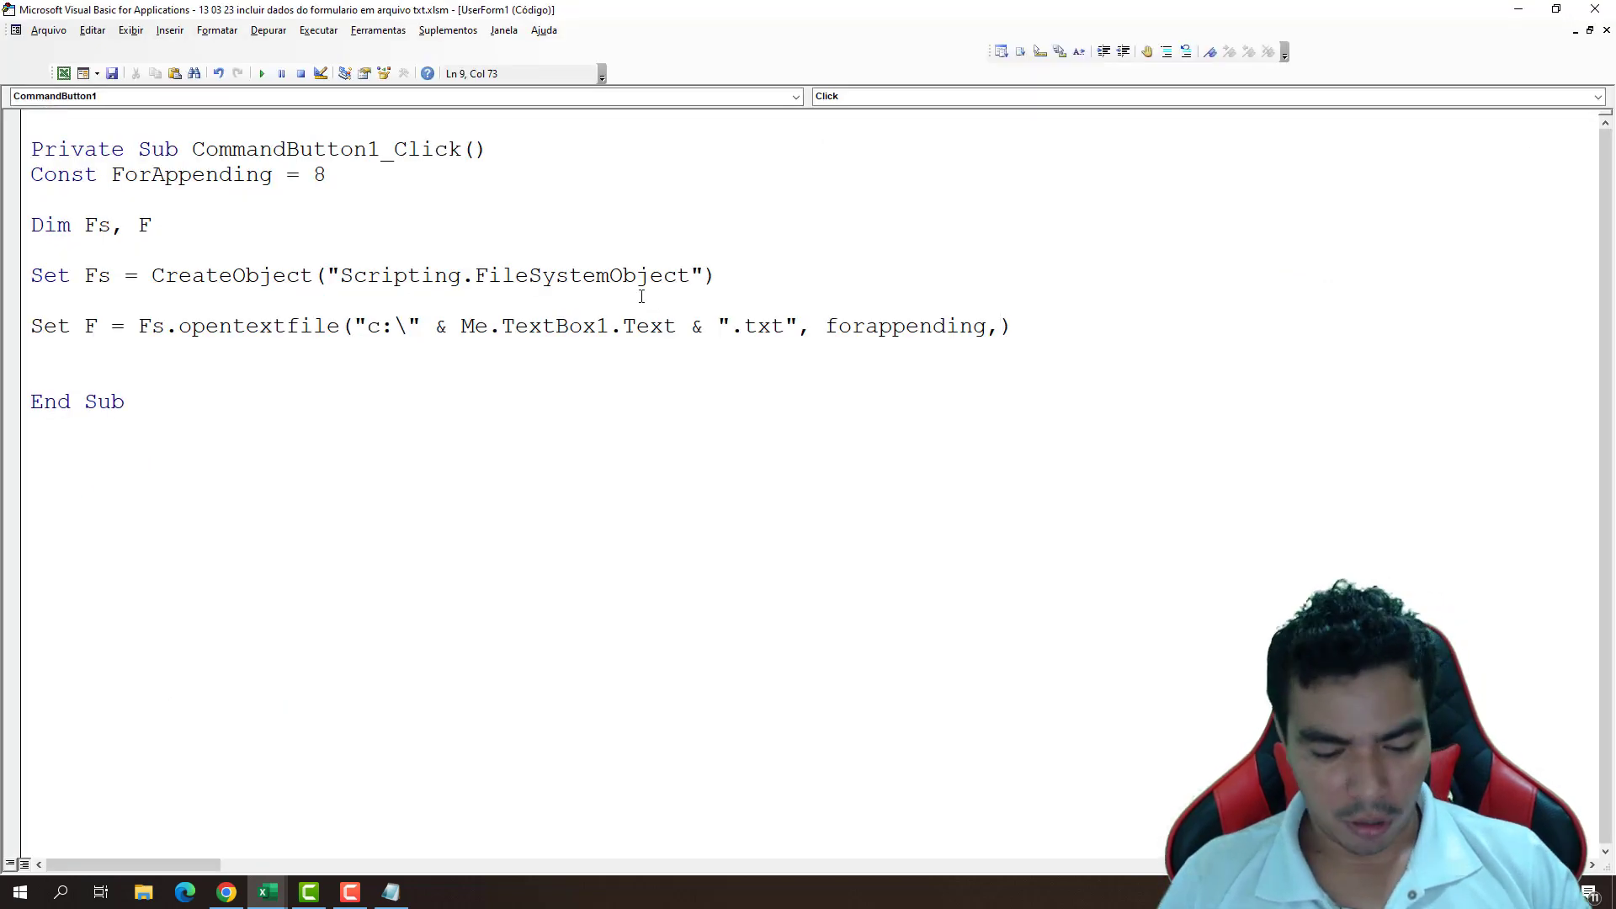
type("true,")
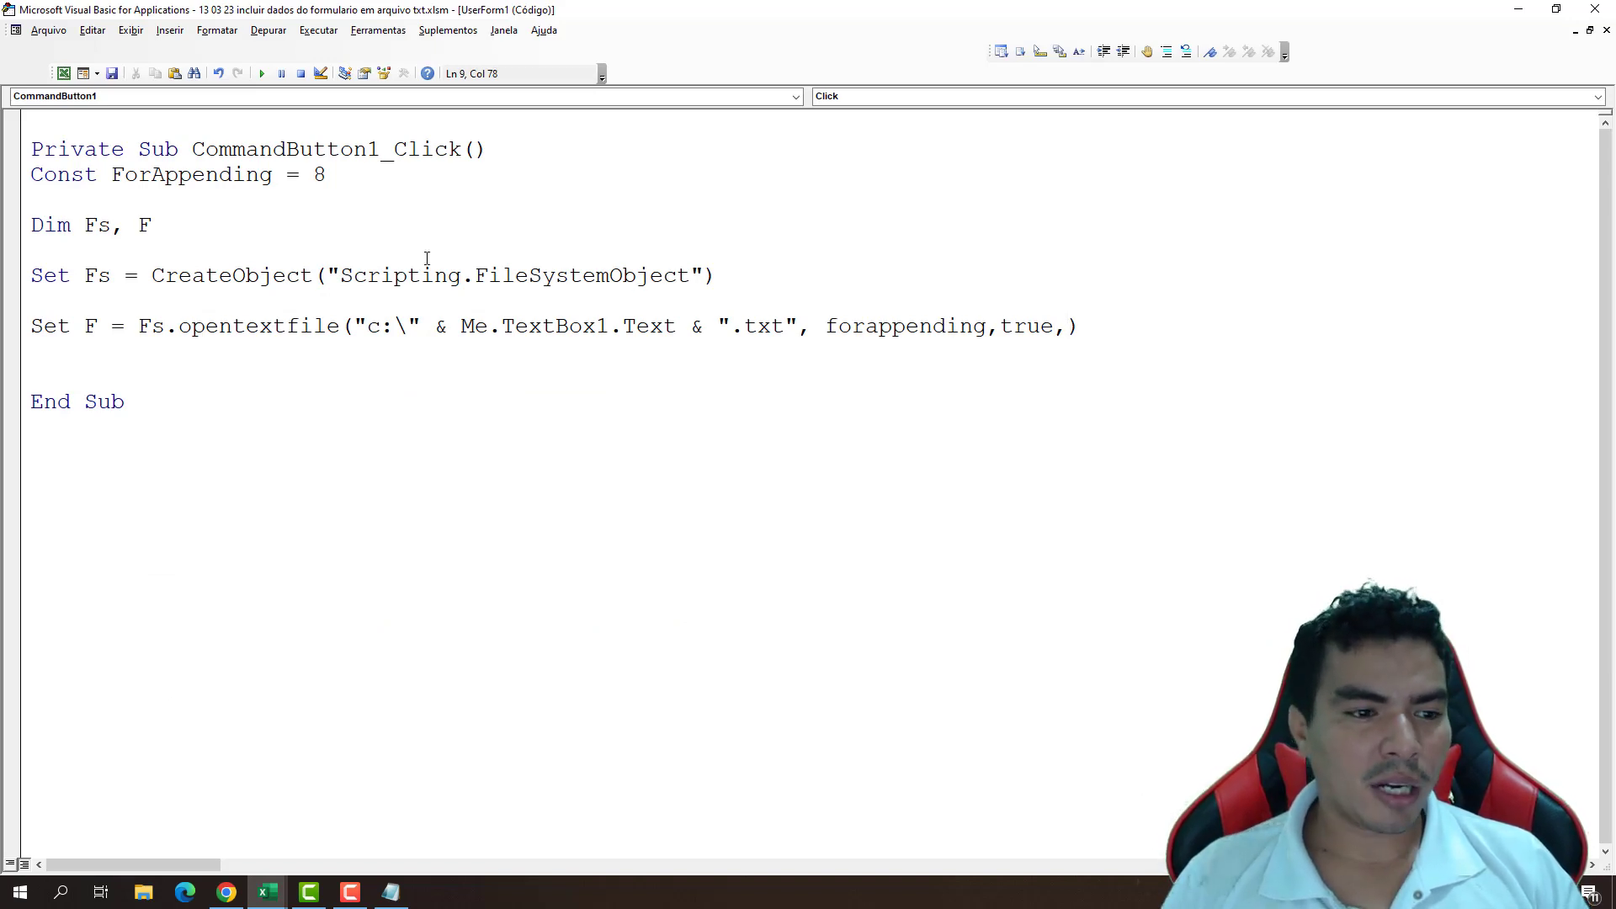
- Check the OpenTextFile reference sheet and add tristatefalse as the final argument
left_click(70, 76)
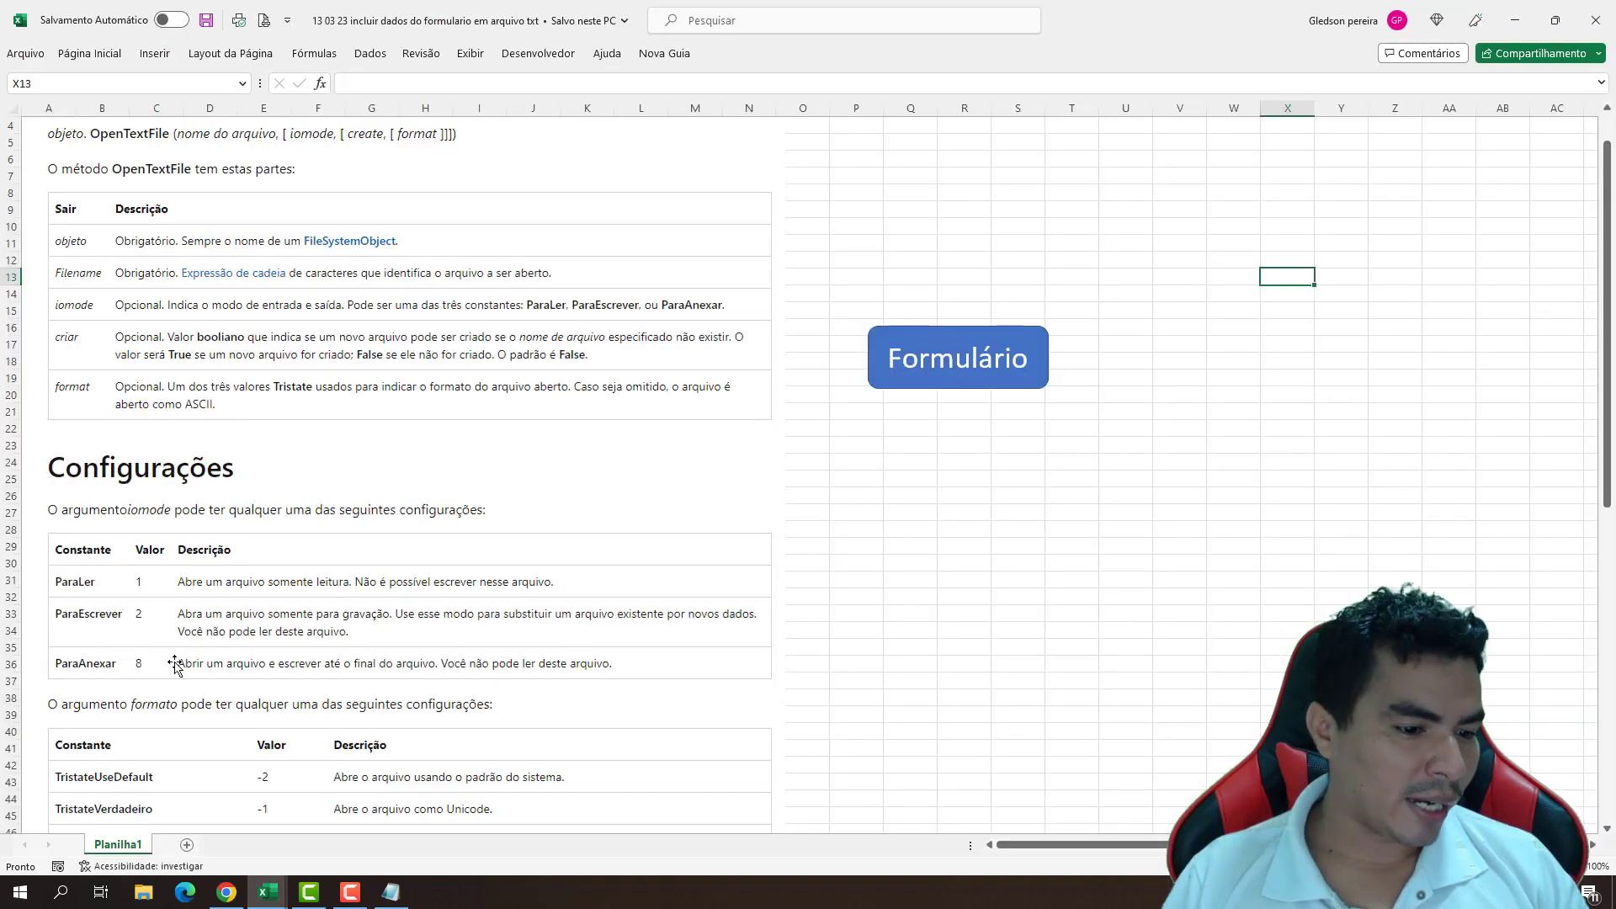
scroll(173, 665, "down", 2)
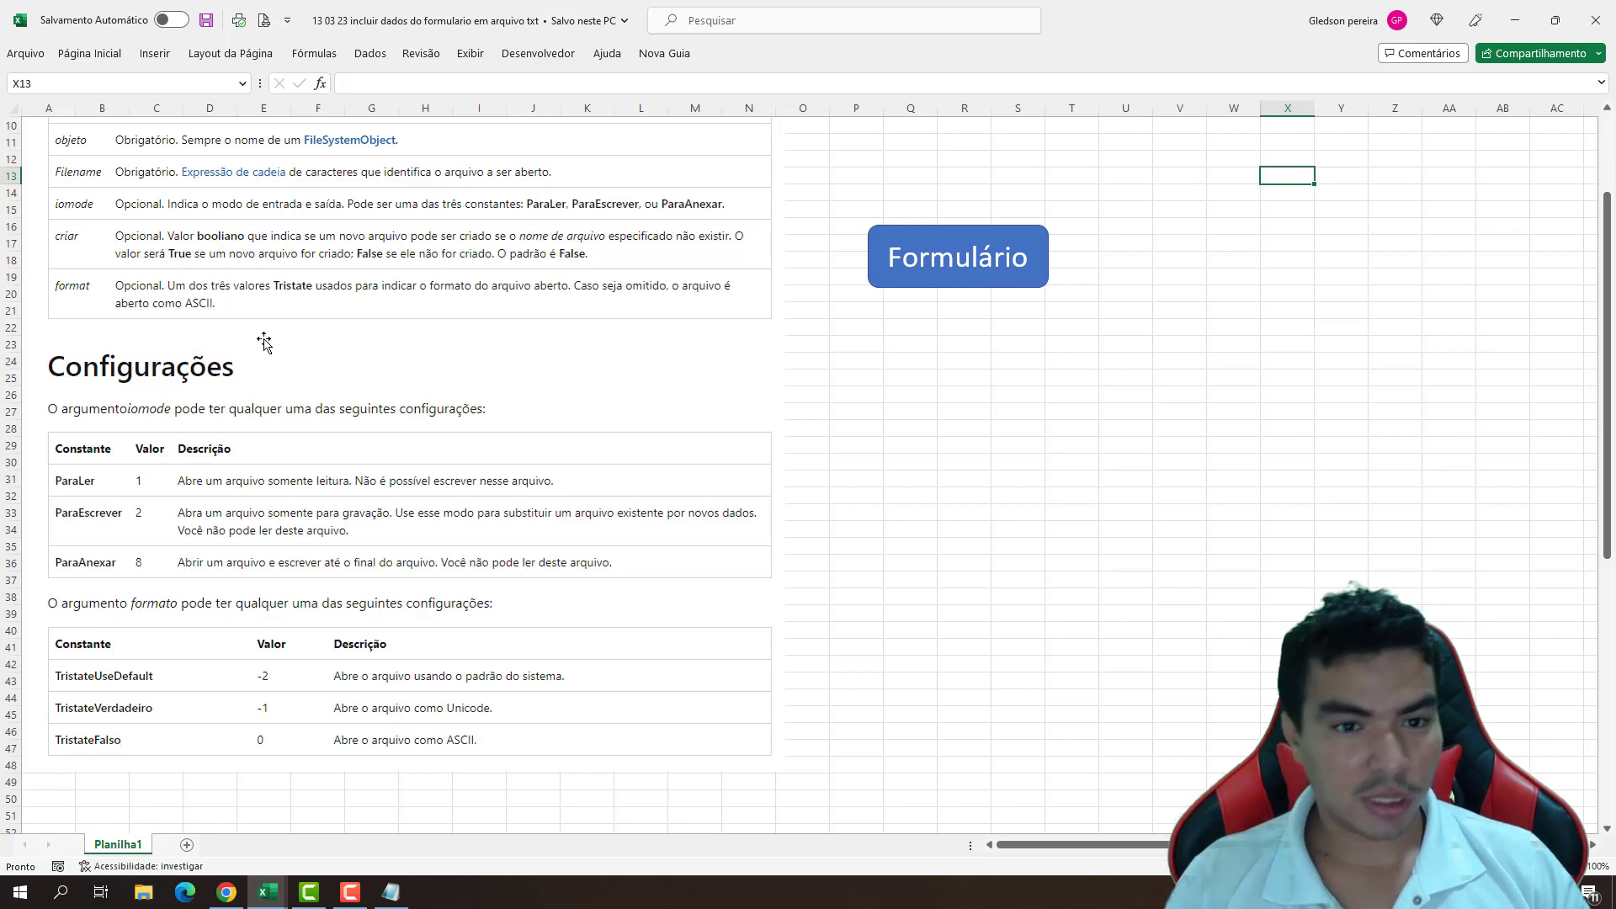
left_click(521, 55)
left_click(32, 118)
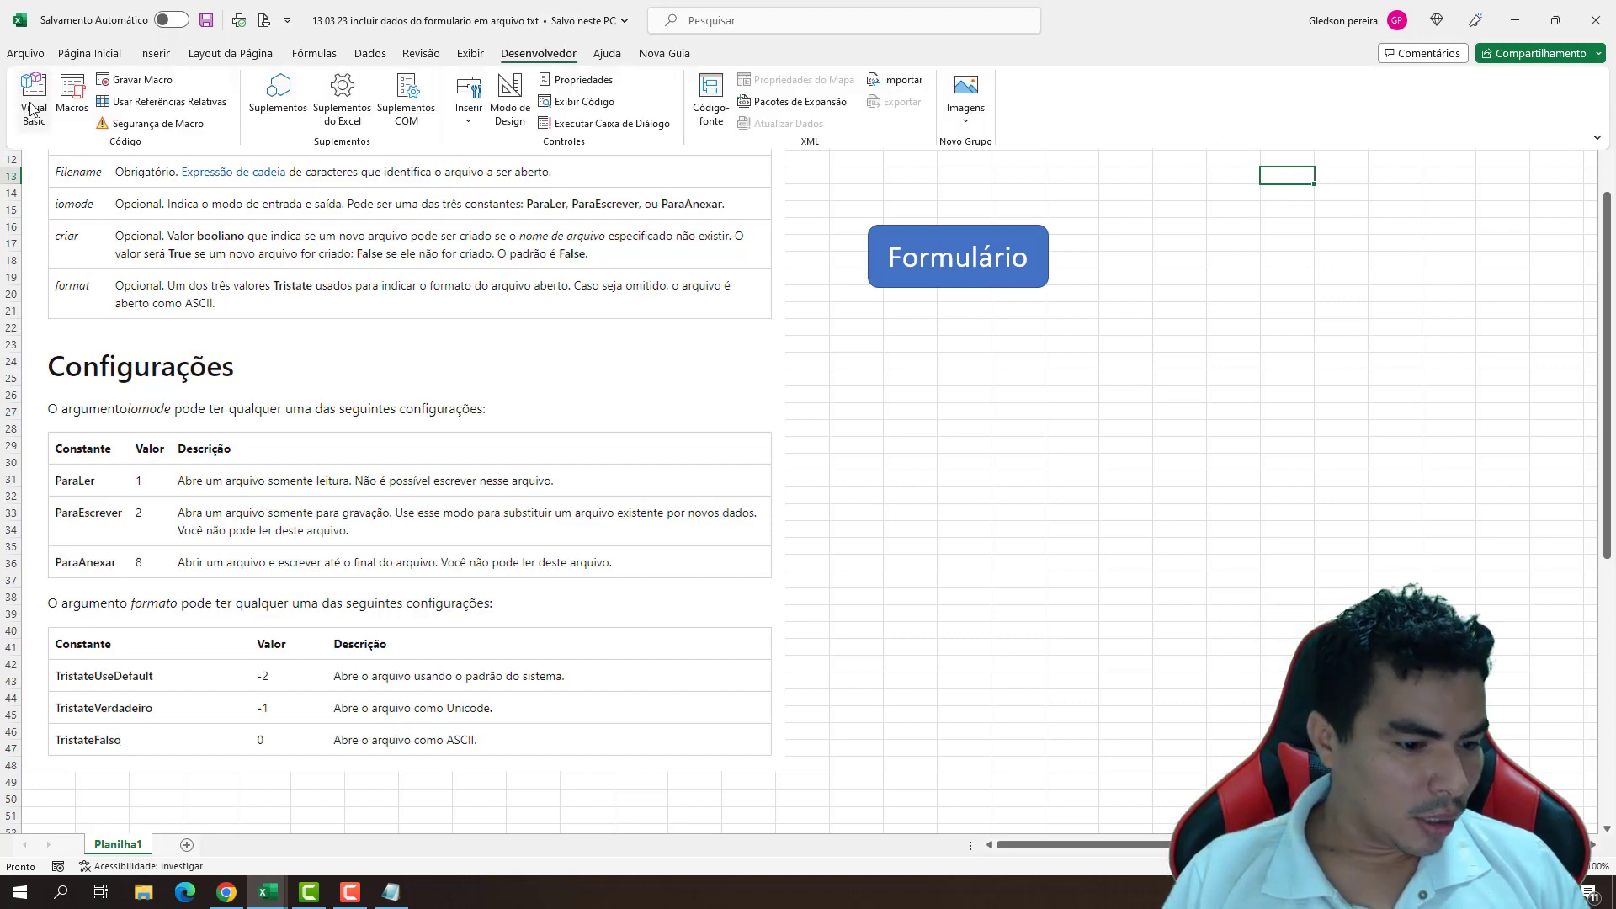
type("tris")
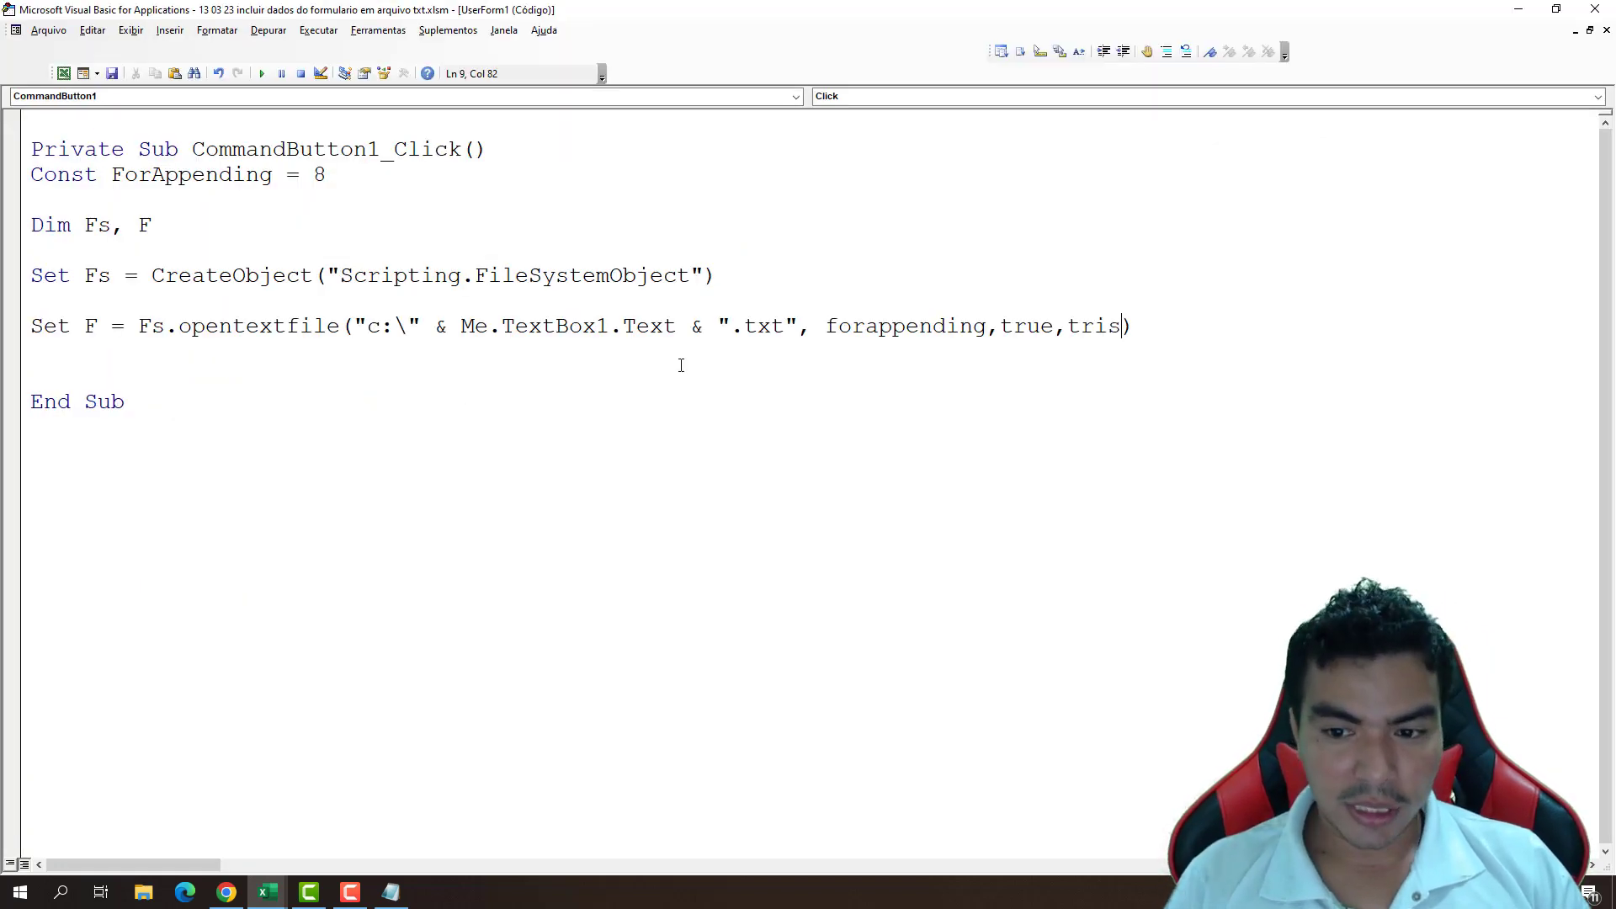
type("te")
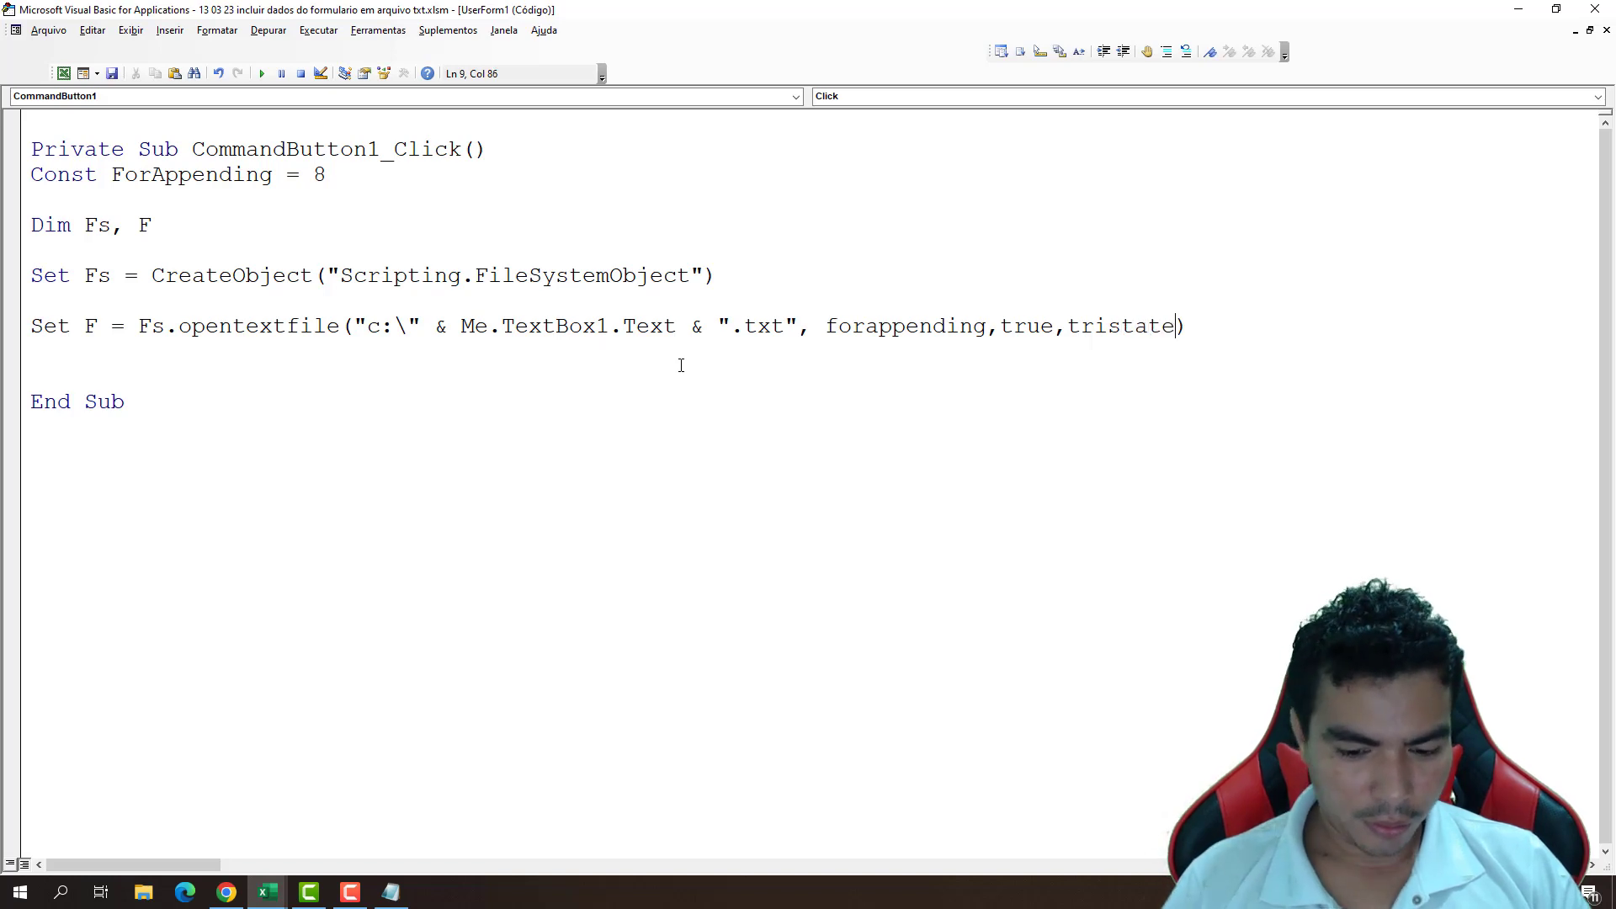
type("false")
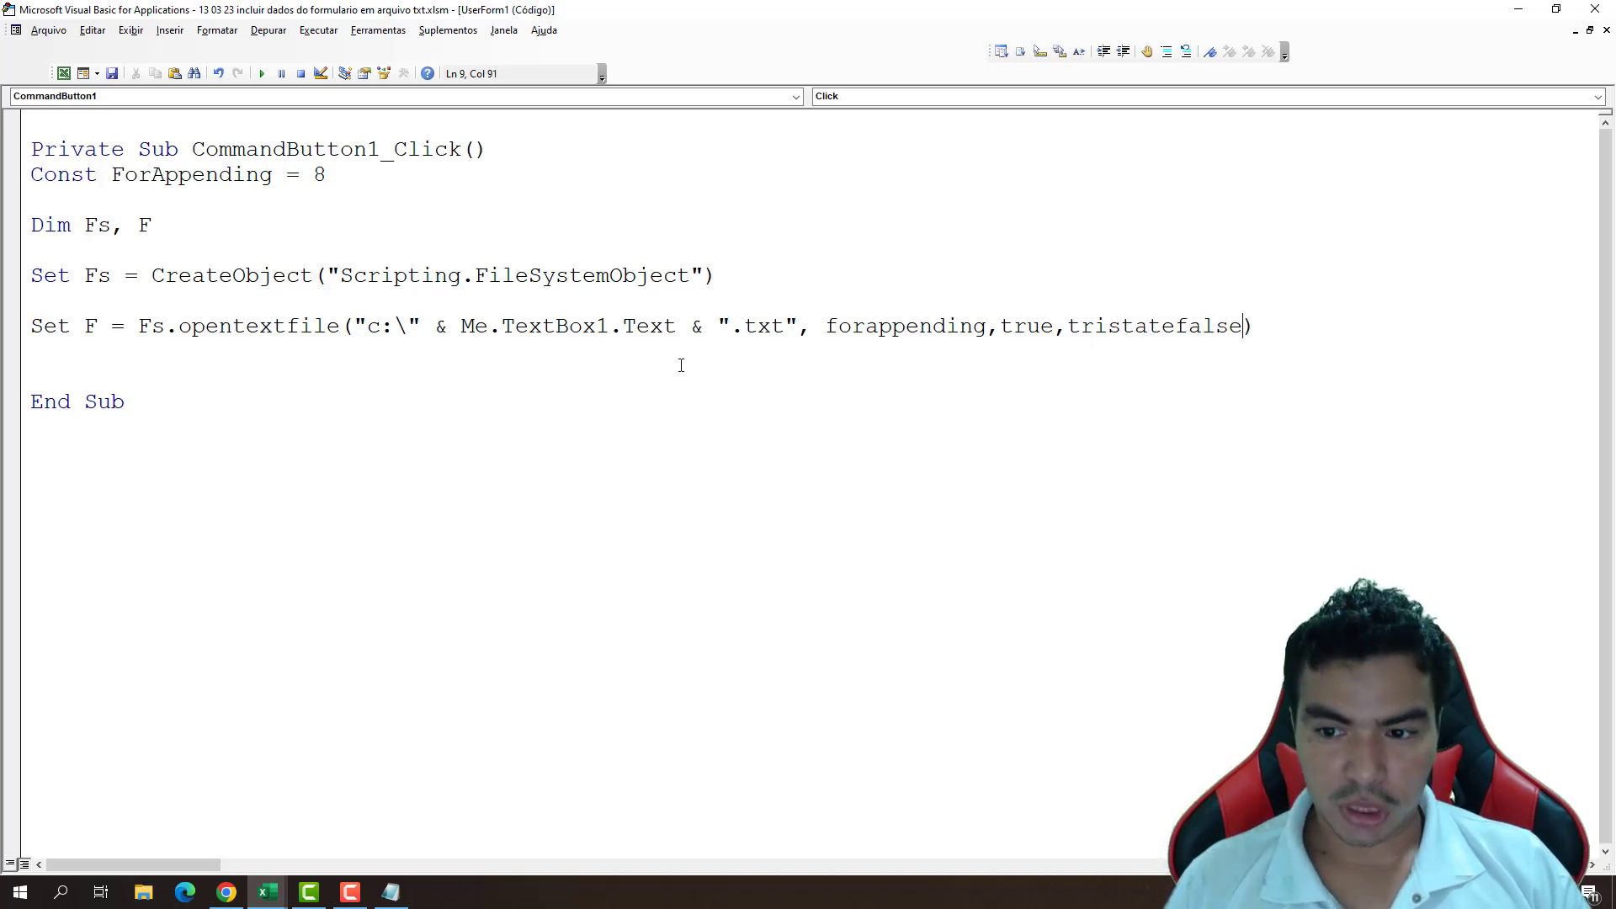
left_click(831, 471)
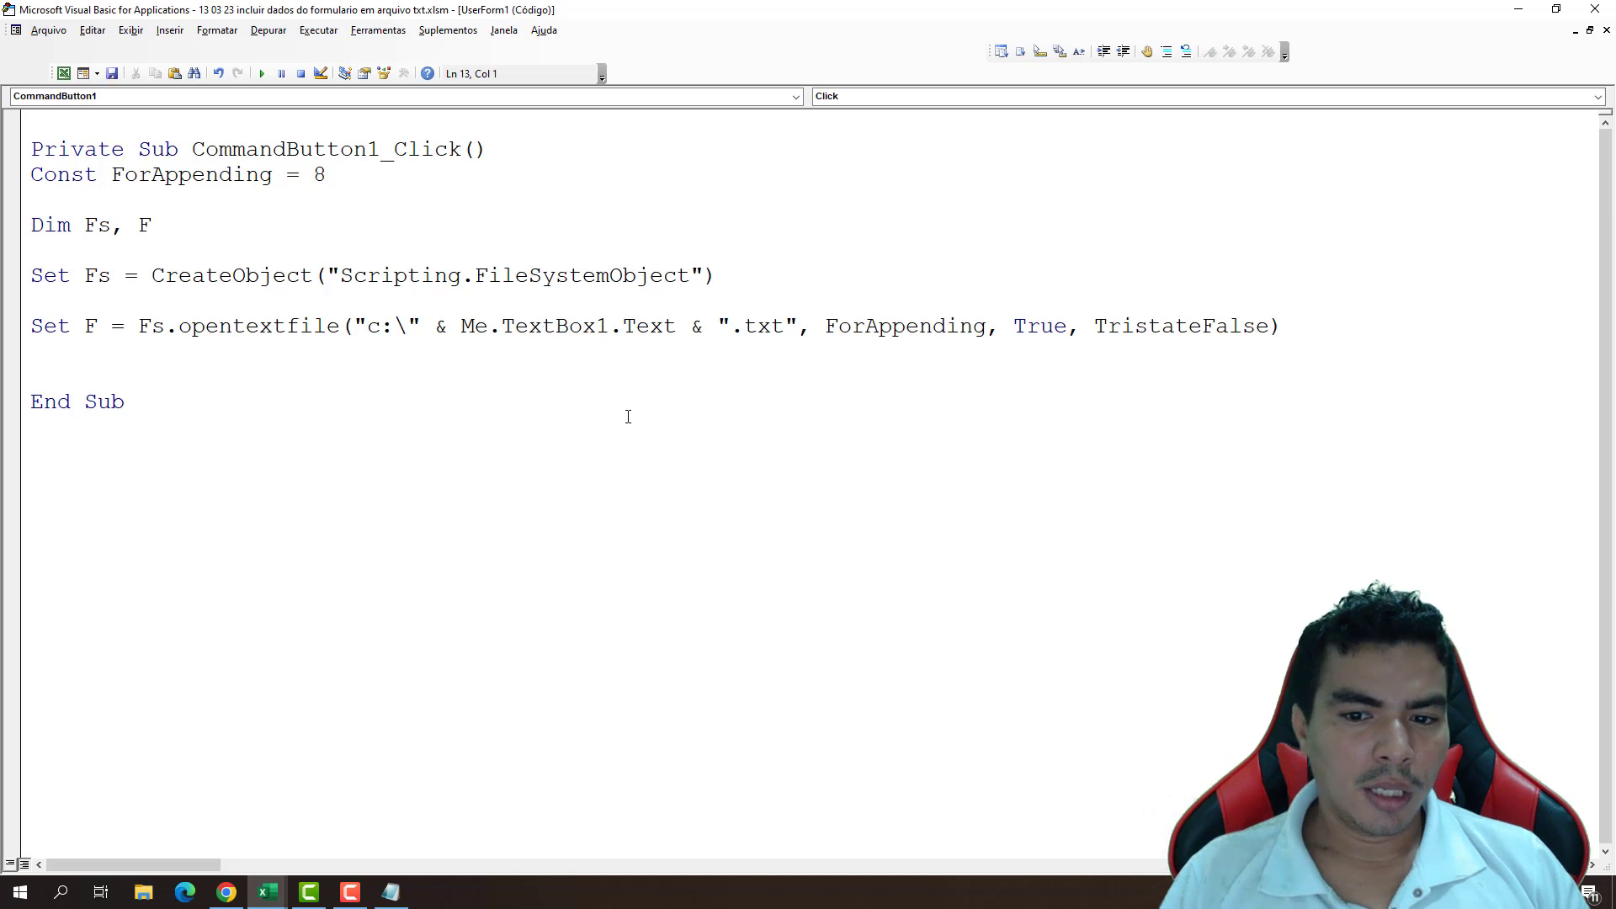
- Add F.Close before End Sub and set a breakpoint on the CreateObject line
left_click(104, 362)
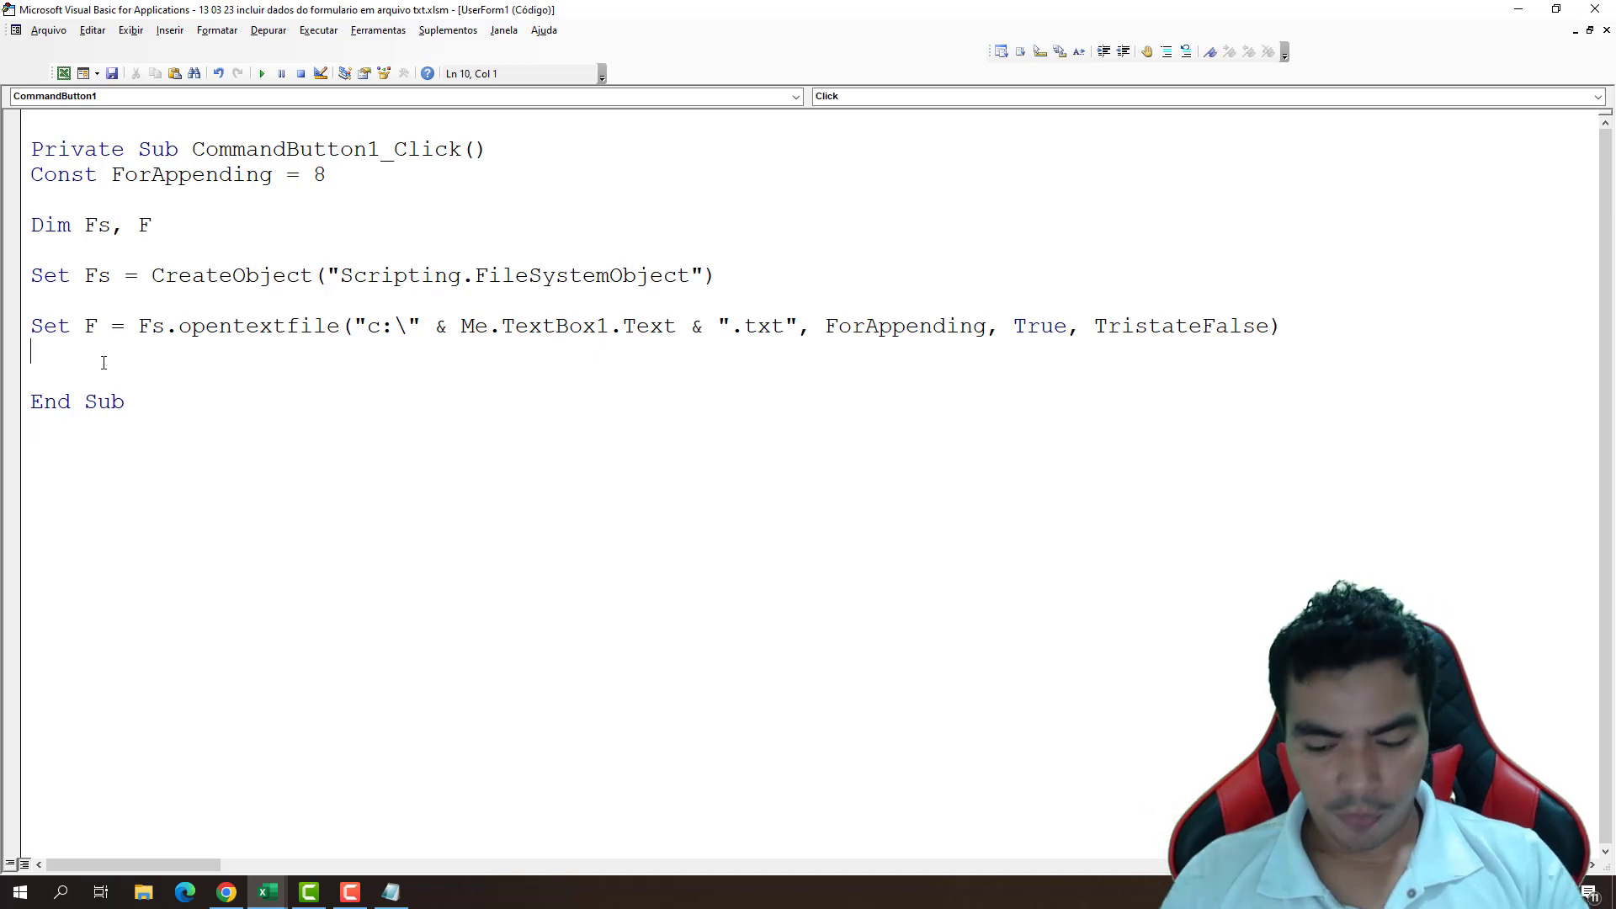
key("Return")
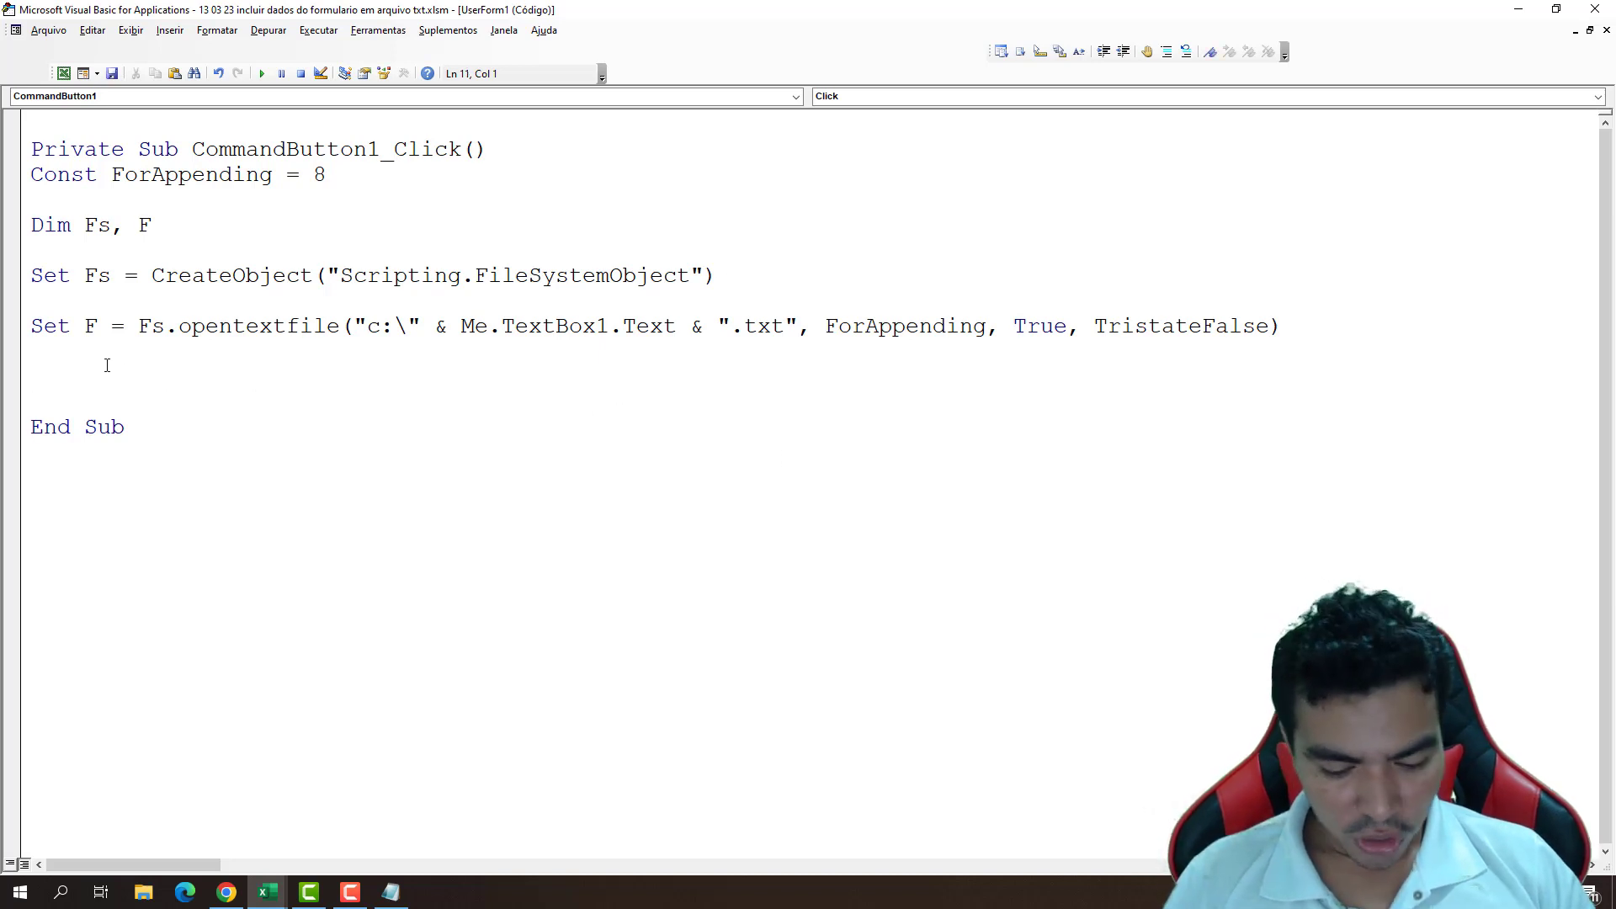
type("f")
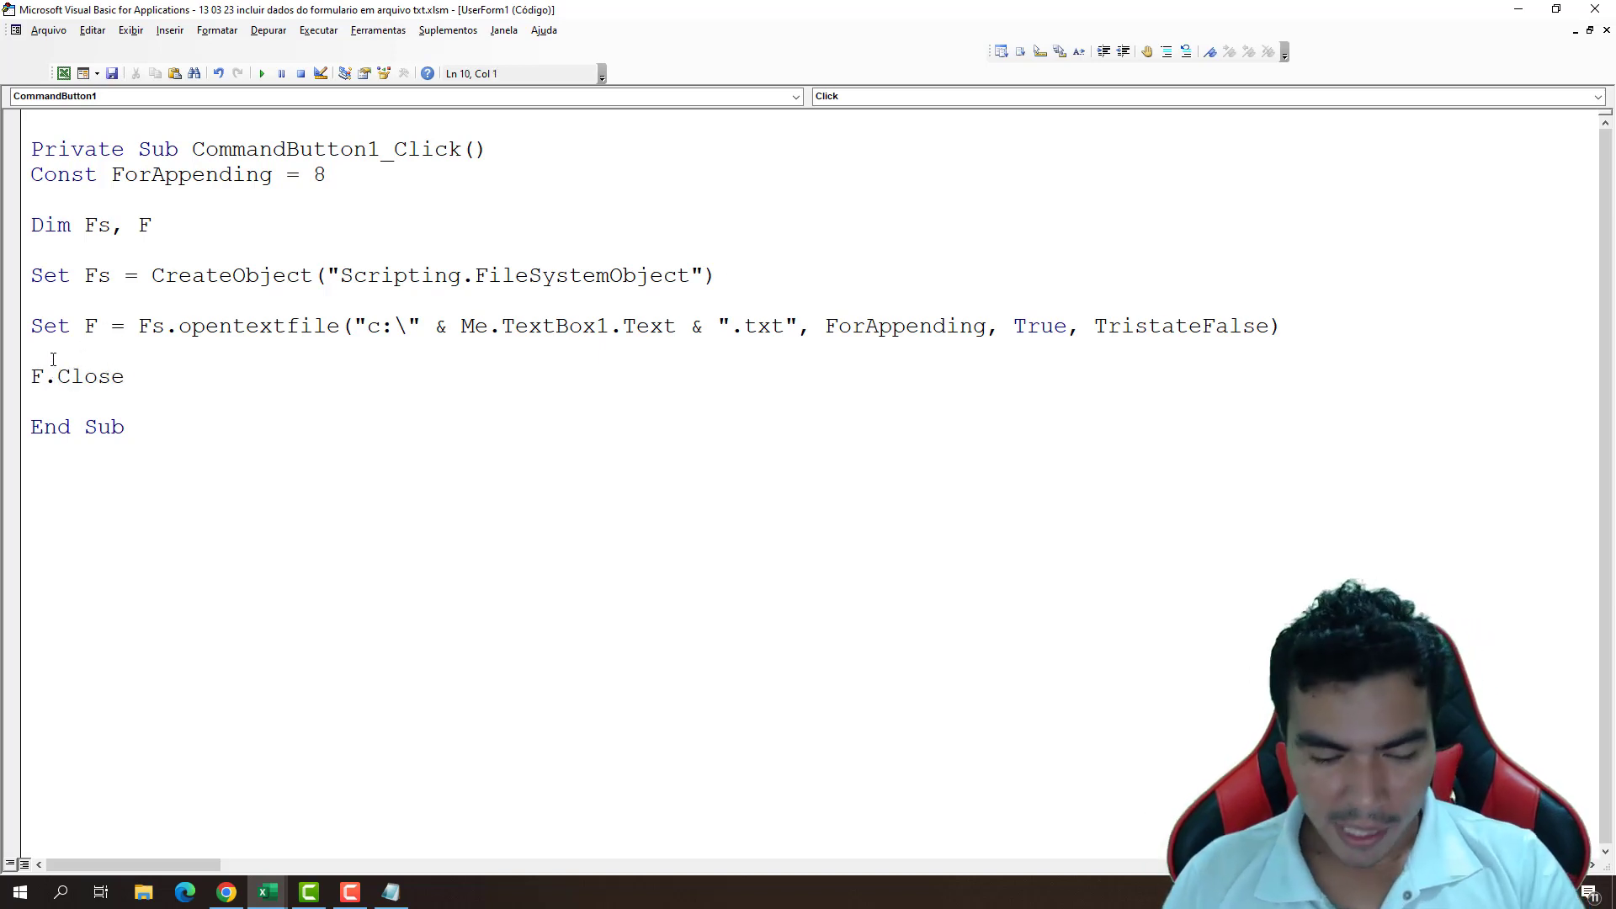
key("Return")
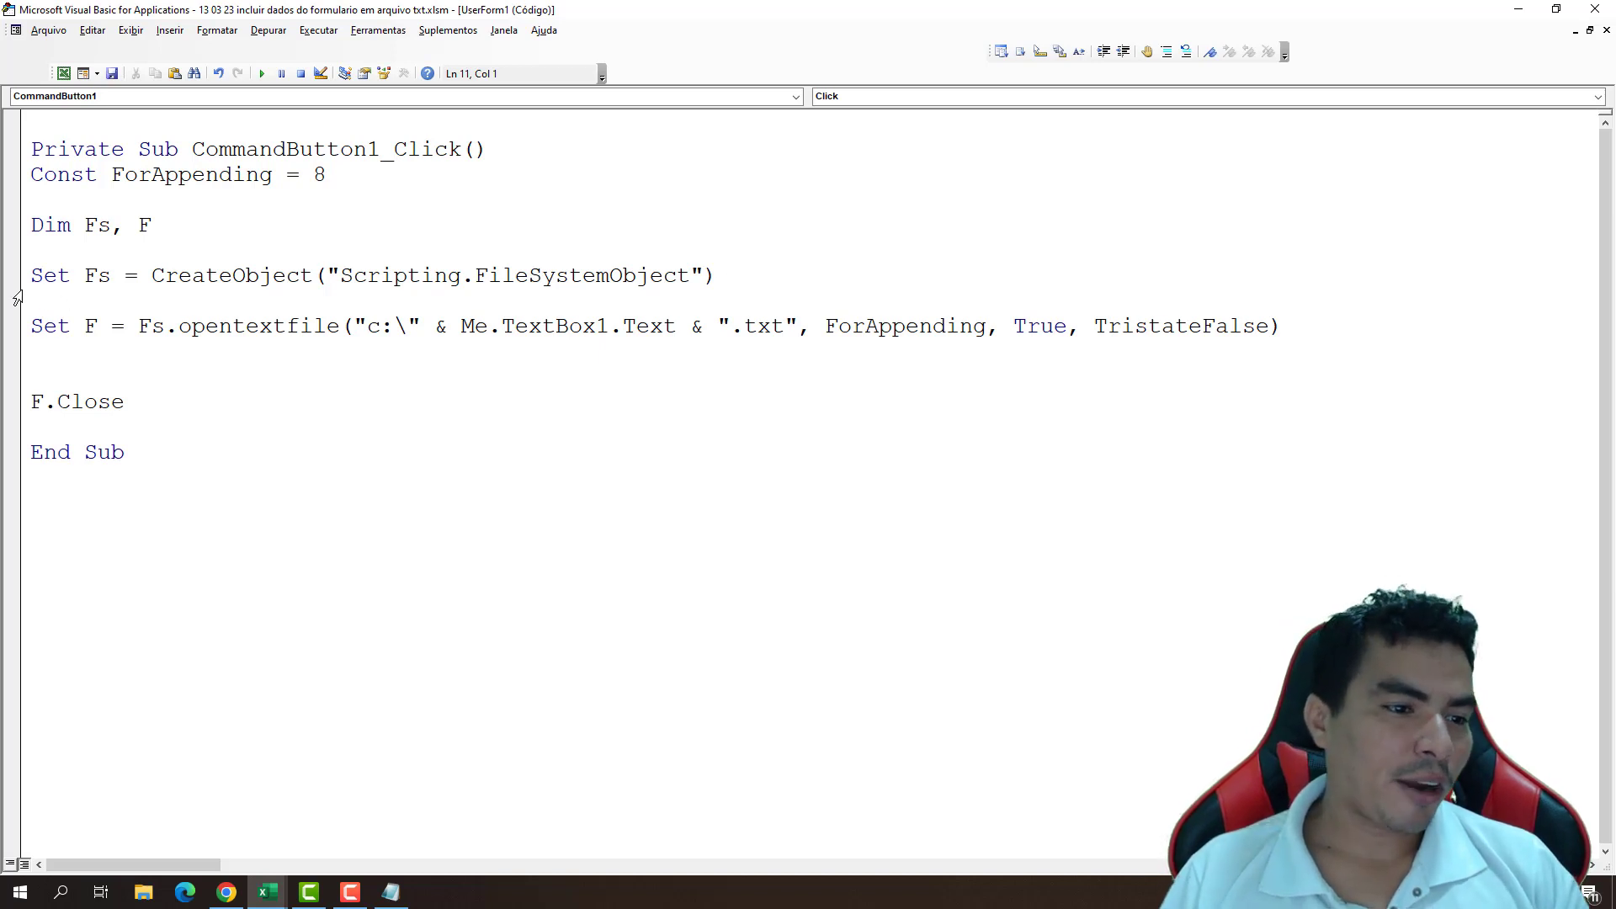
left_click(11, 276)
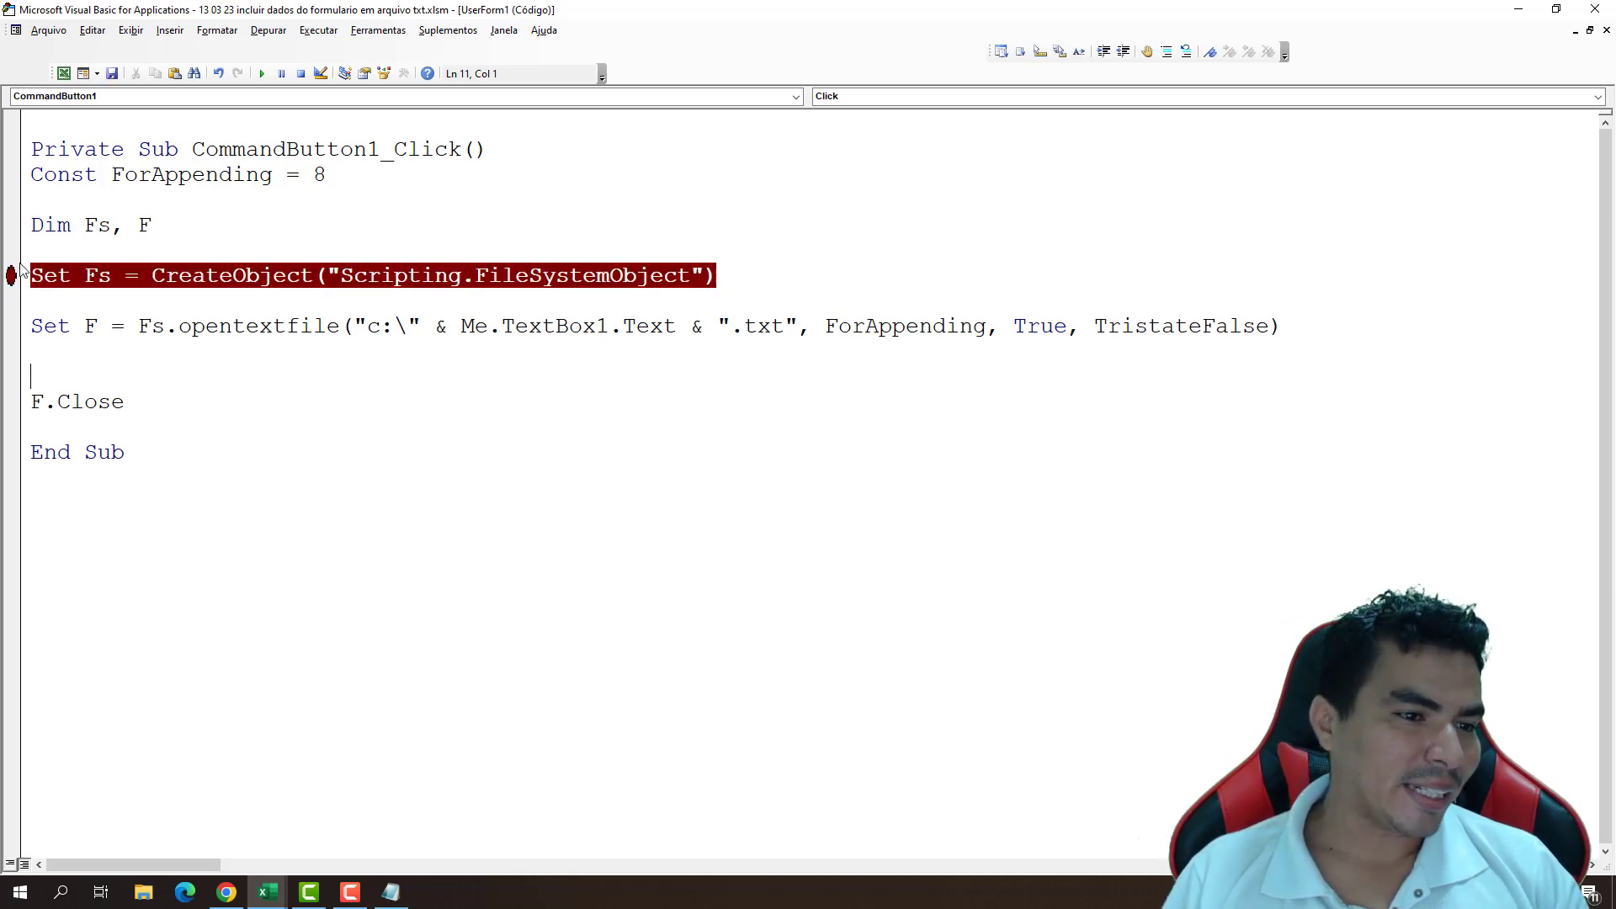
- Open the registration form in Excel and enter a name in the Nome field
left_click(64, 74)
left_click(921, 290)
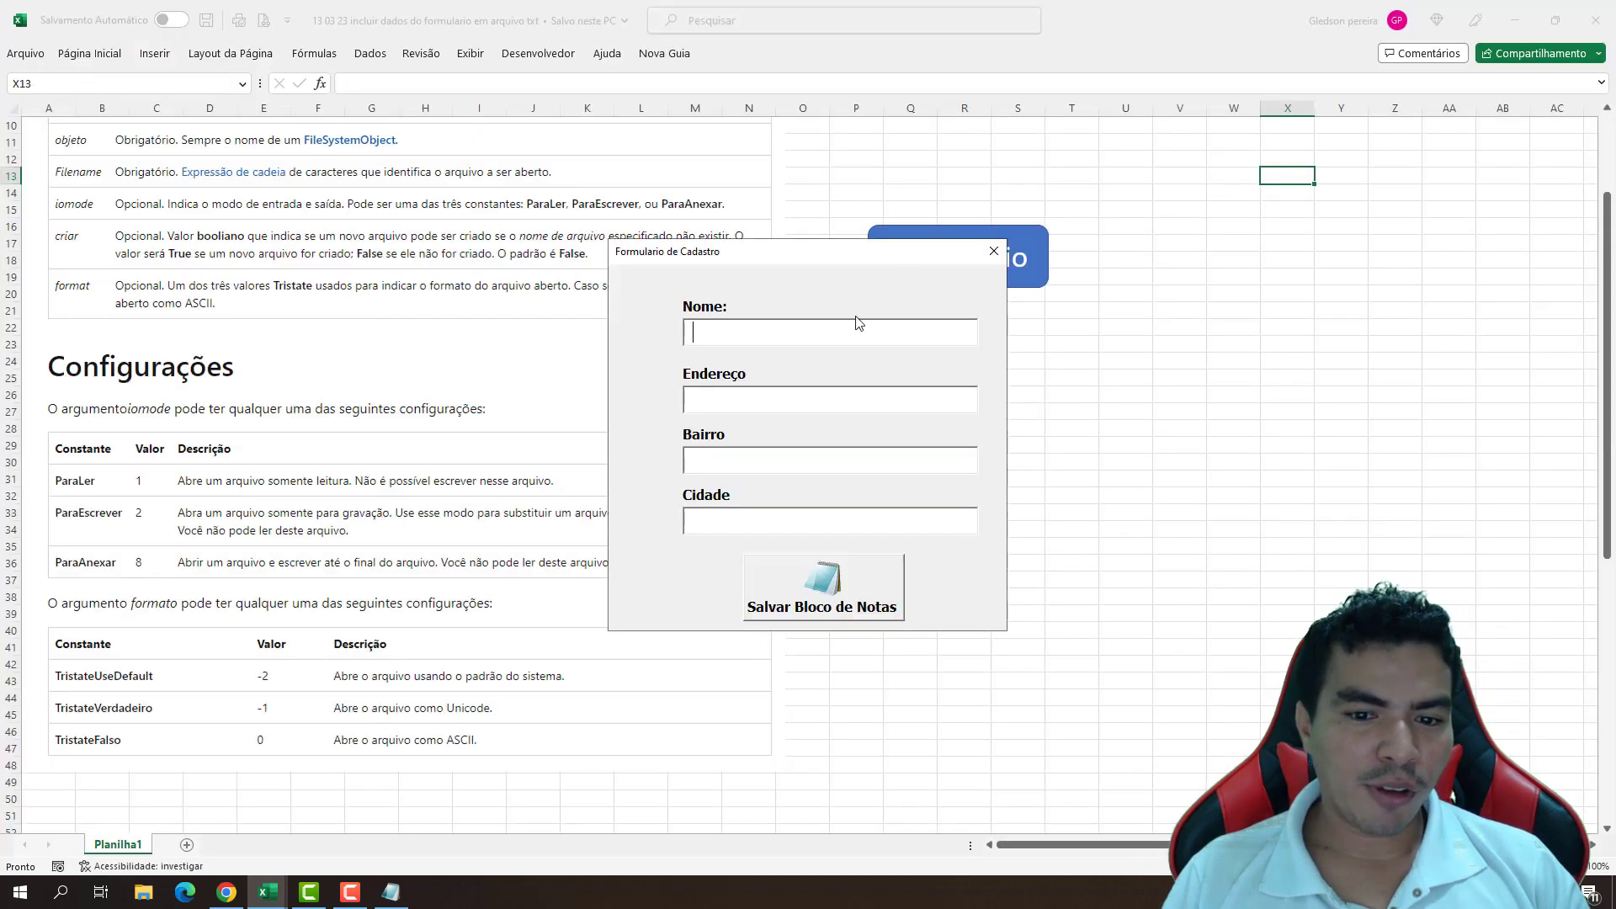
type("ricard")
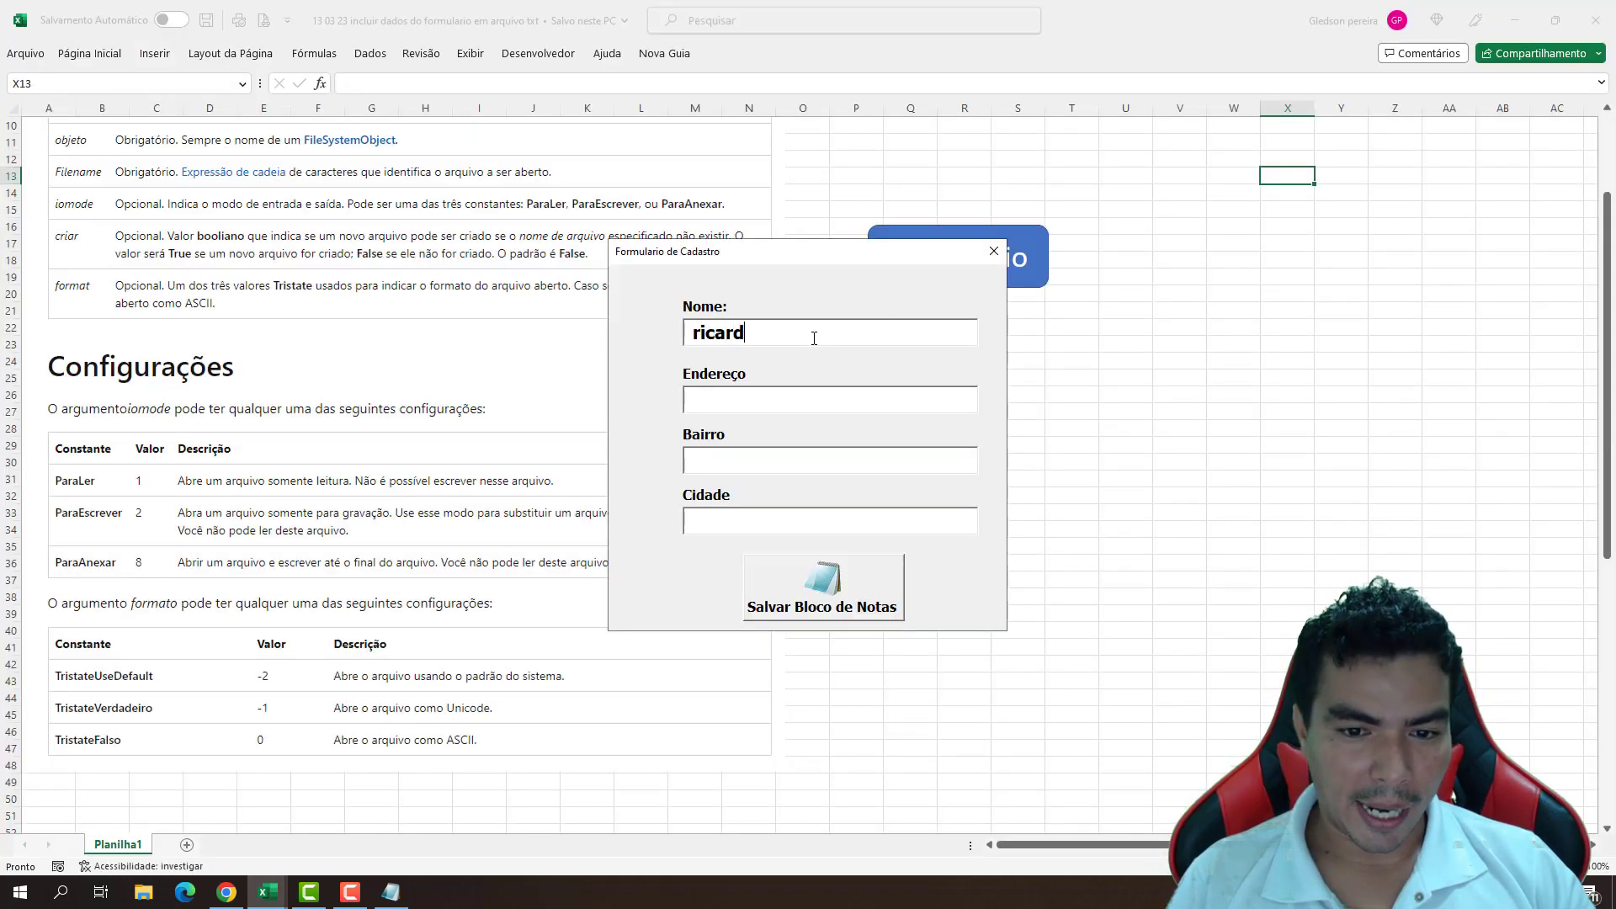
type("o")
left_click(152, 896)
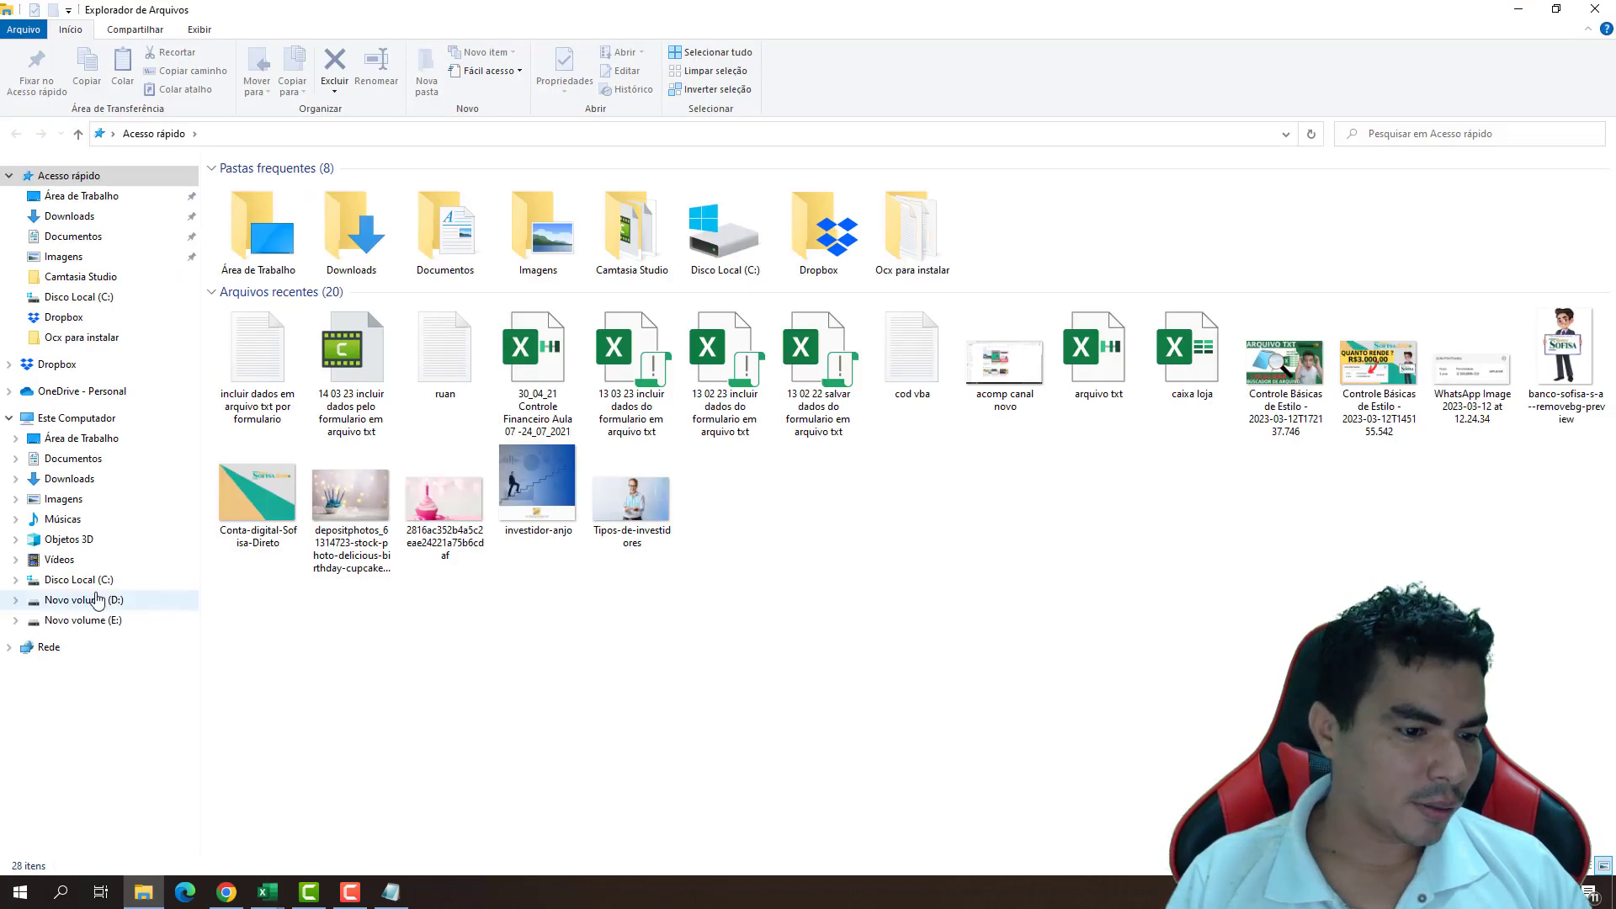
- Browse the Disco Local (C:) drive, then minimize File Explorer to show the form
left_click(82, 580)
left_click(146, 895)
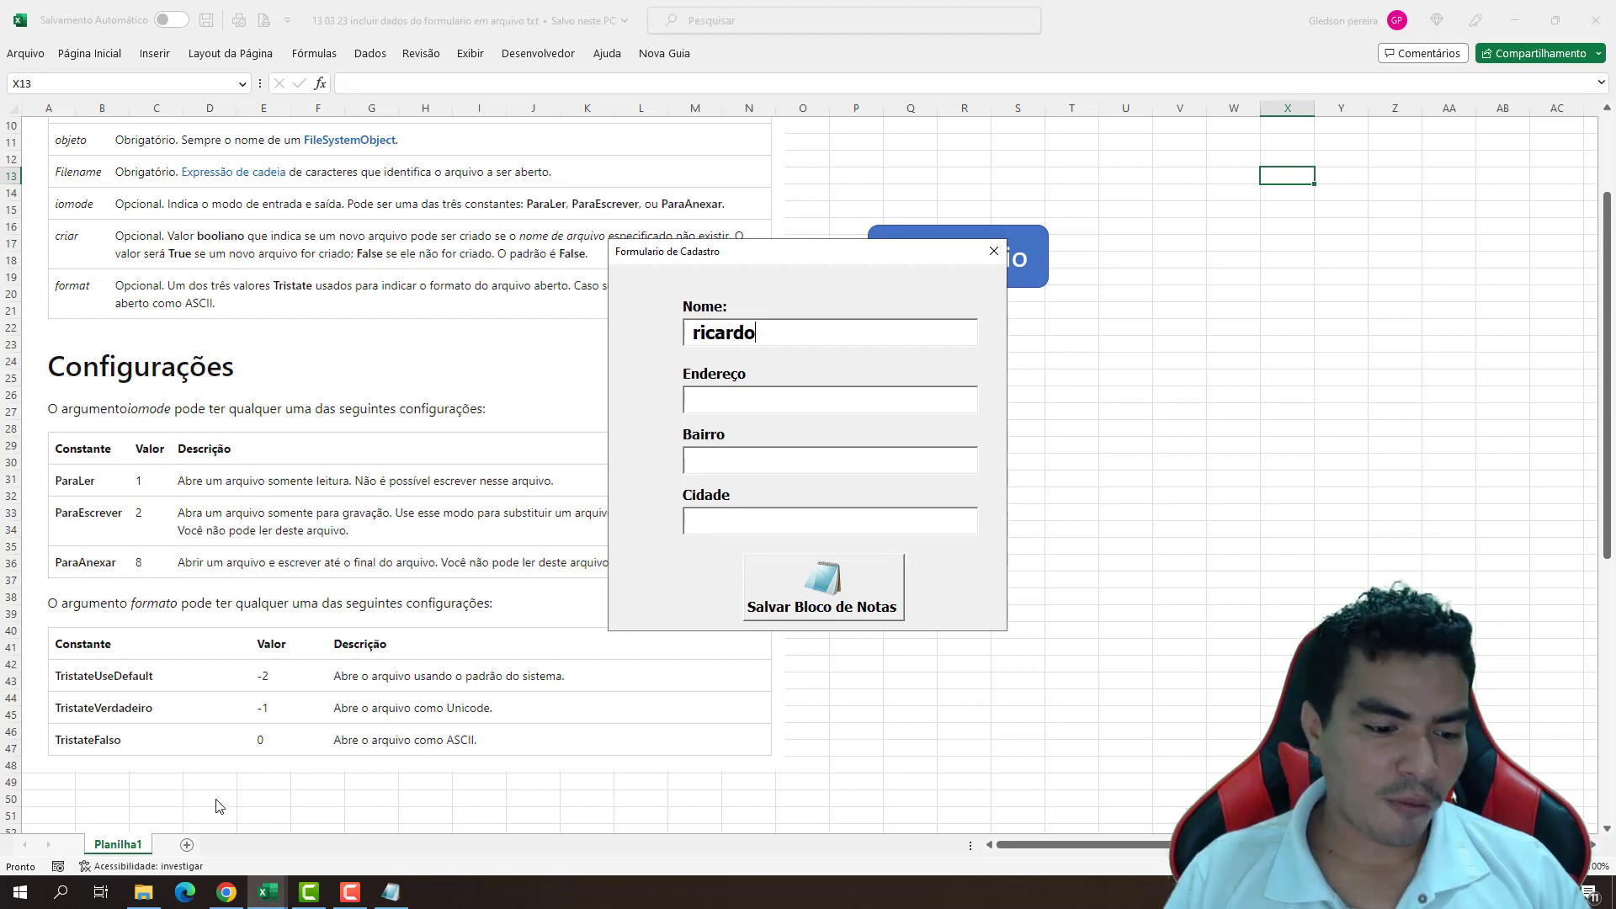
left_click(145, 892)
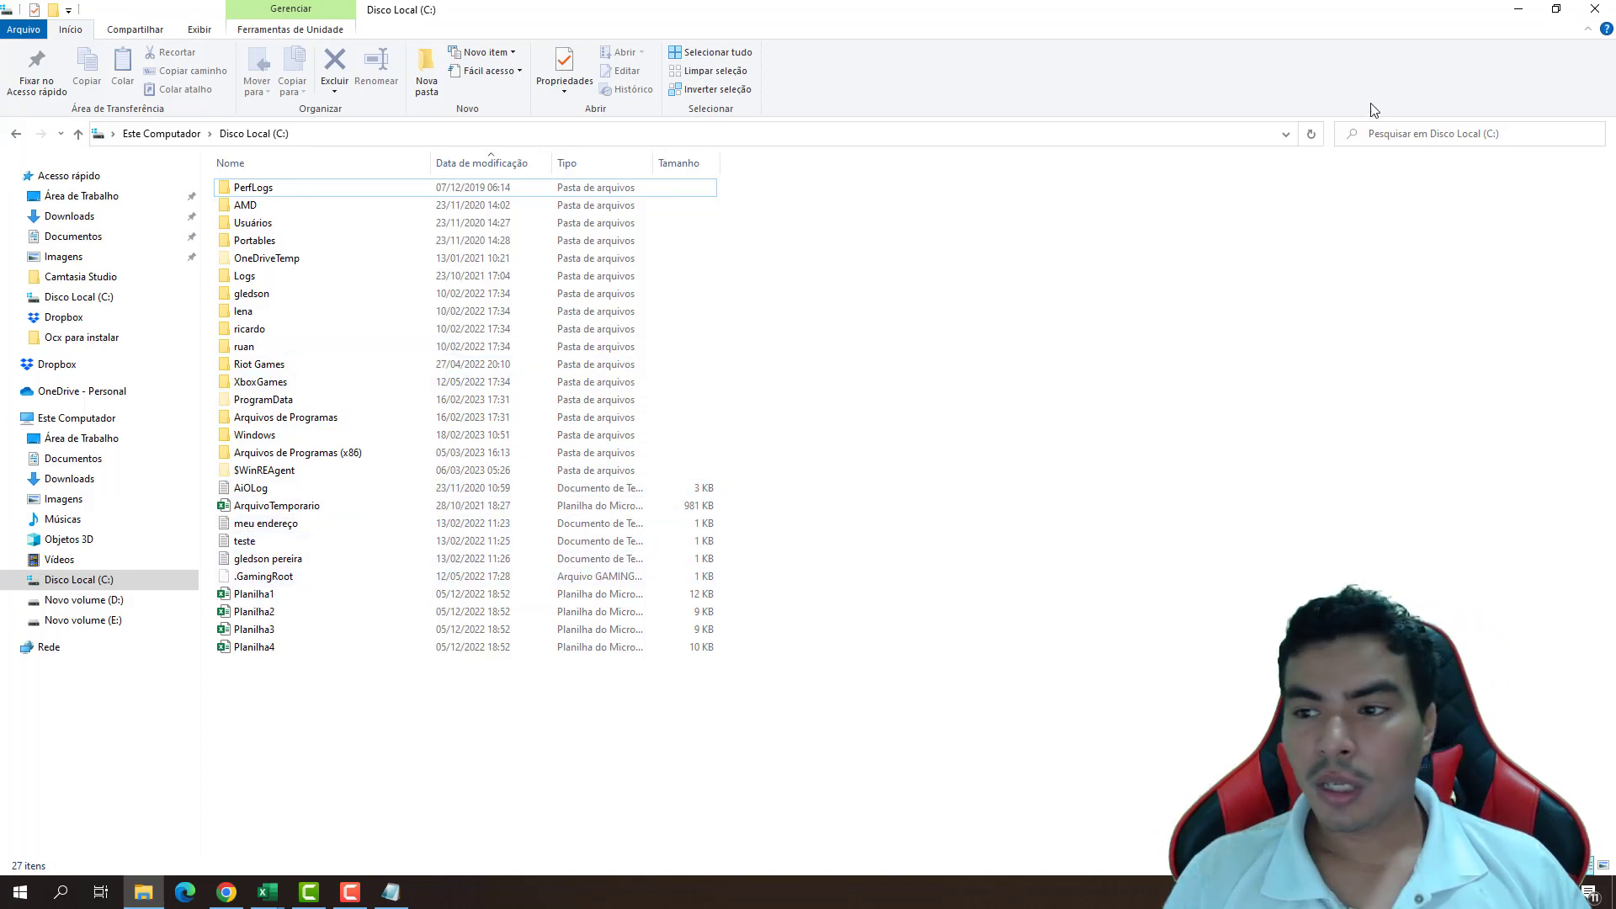
left_click(1528, 10)
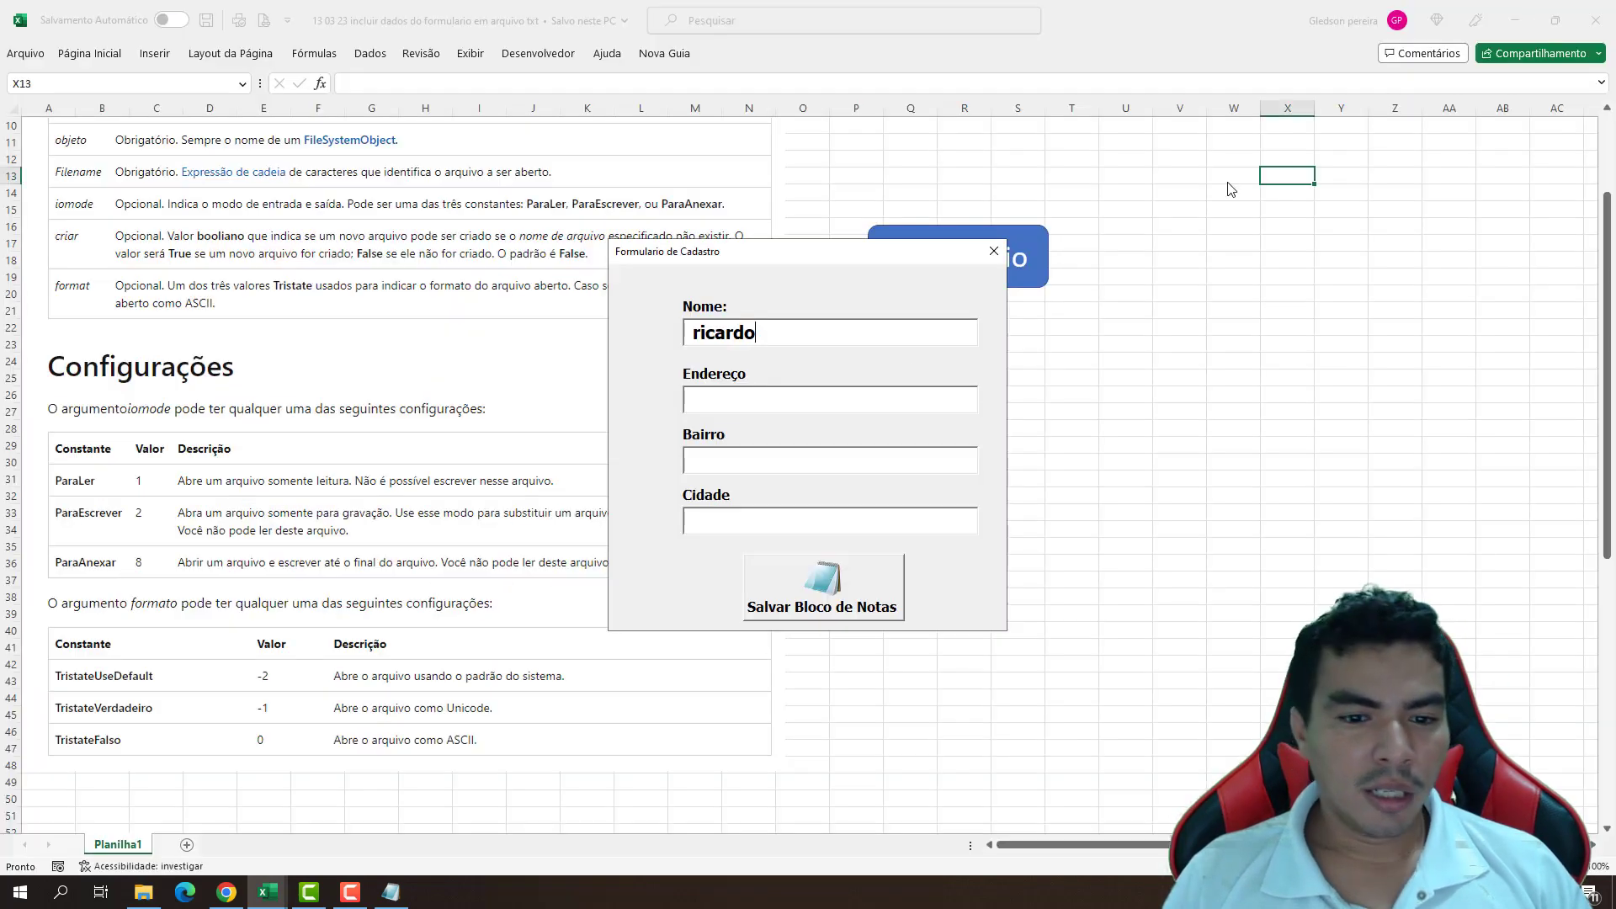
- Enter an address and neighbourhood, then run Salvar Bloco de Notas to stop at the breakpoint
left_click(776, 400)
type("rua p")
key("Tab")
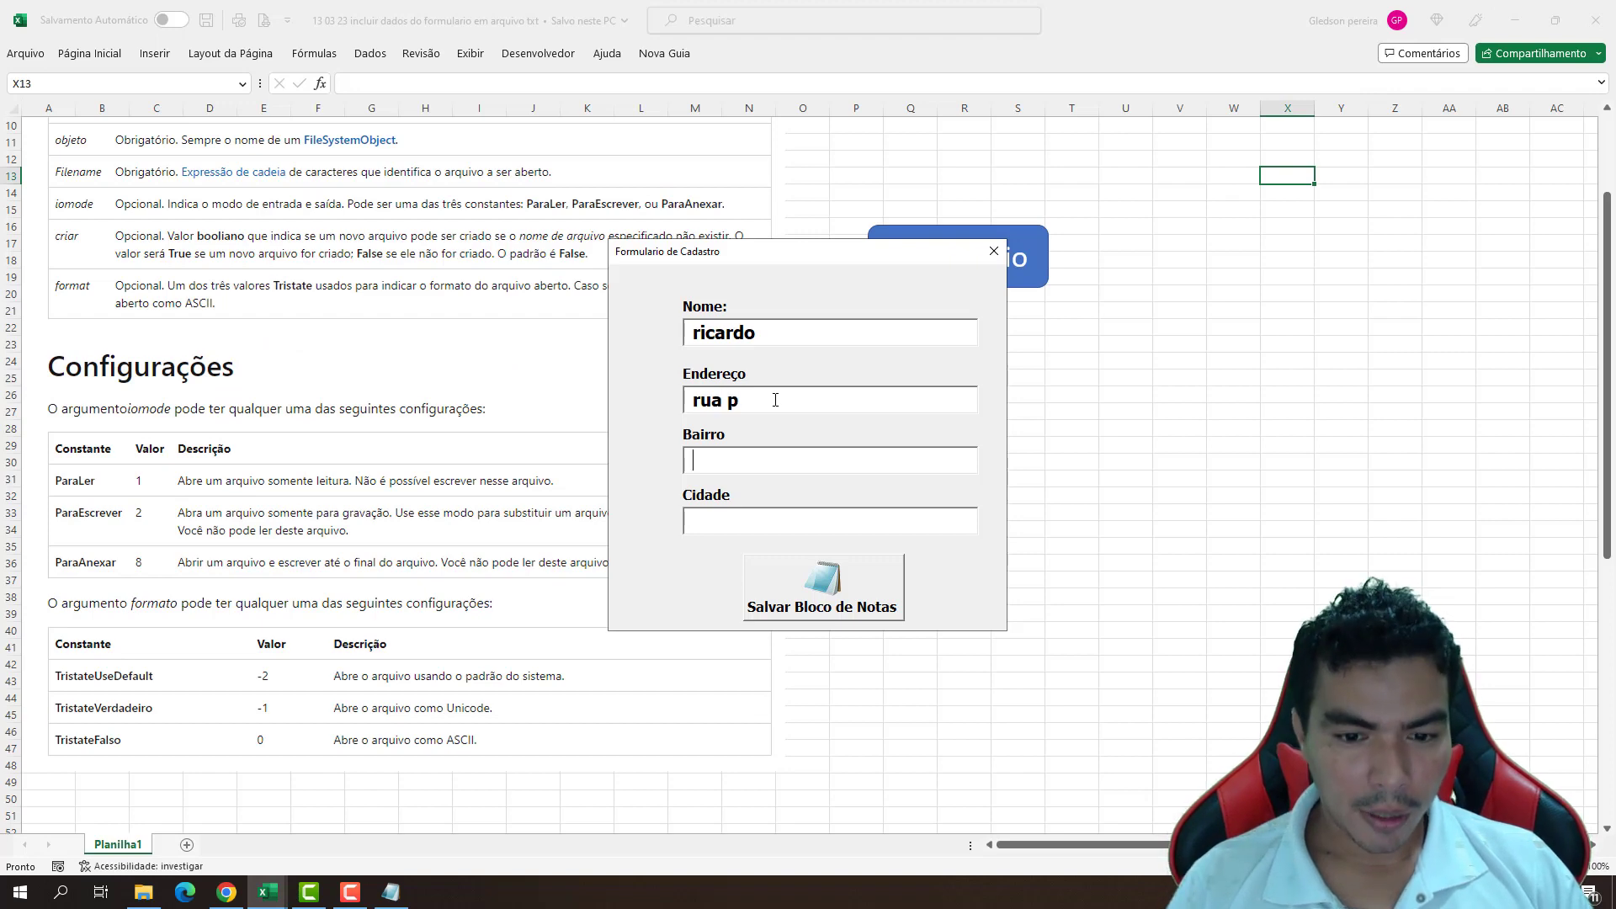
type("bairro")
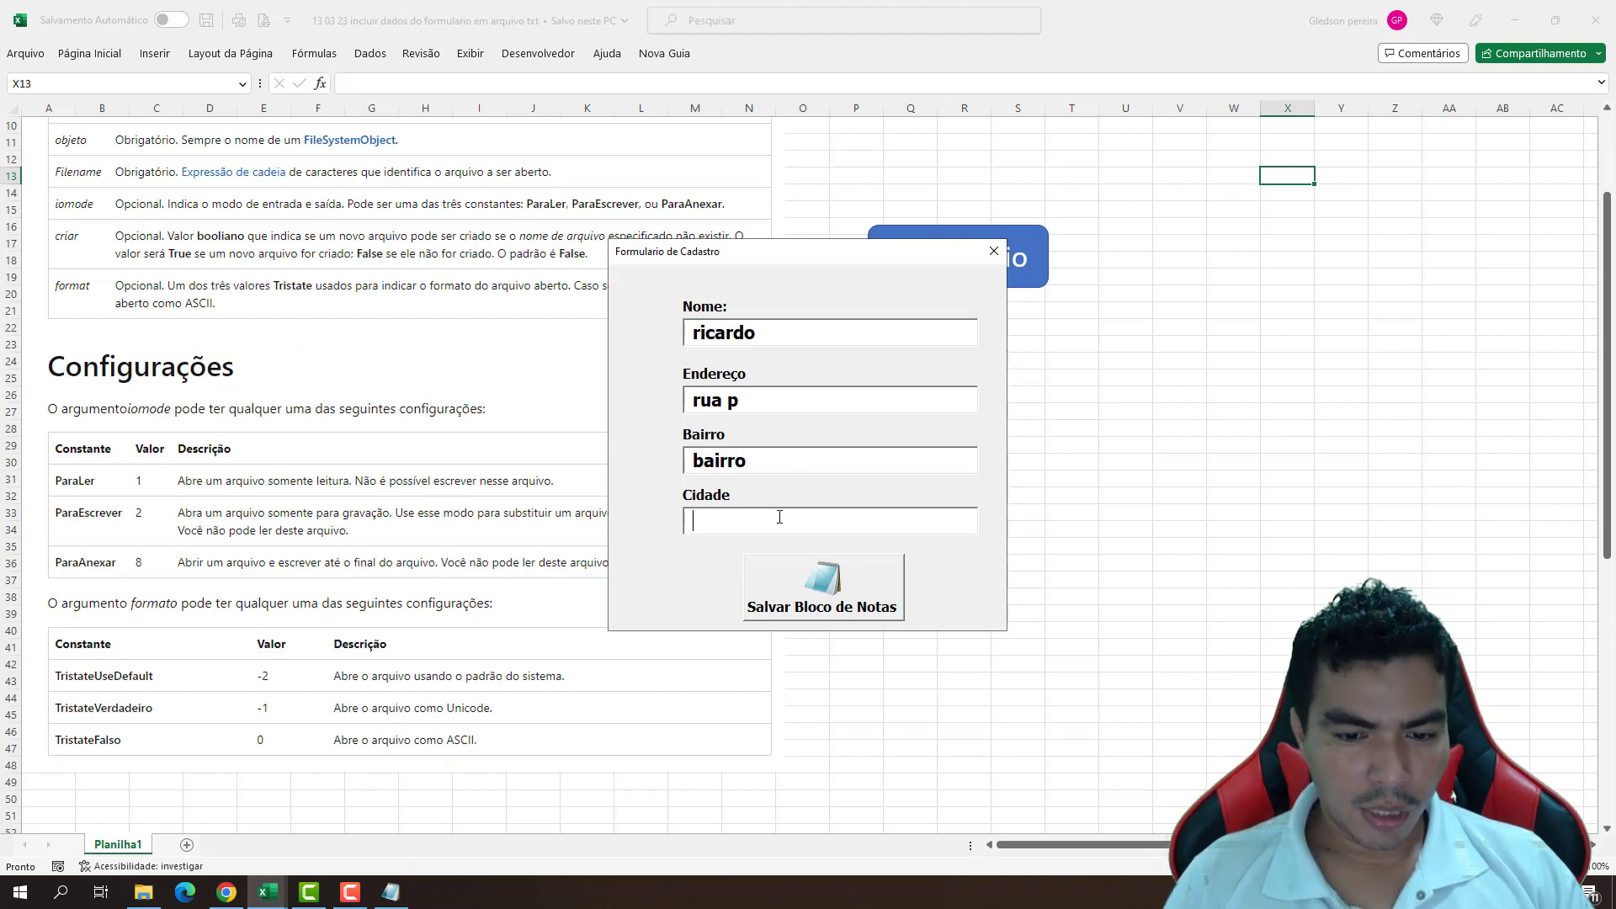
type("fortale")
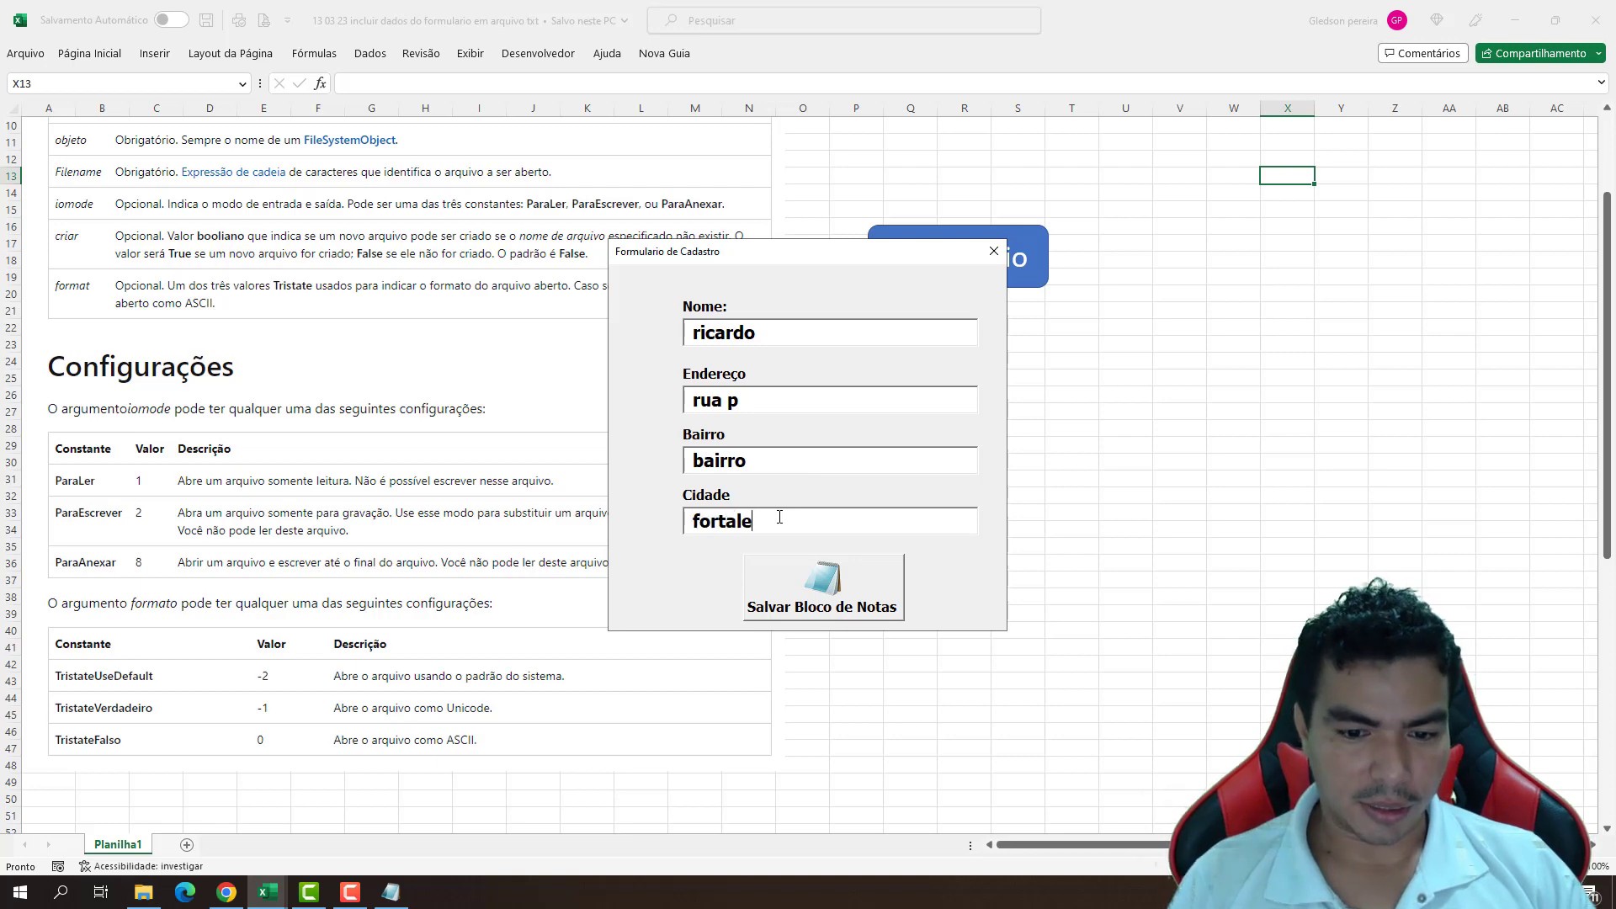
type("za")
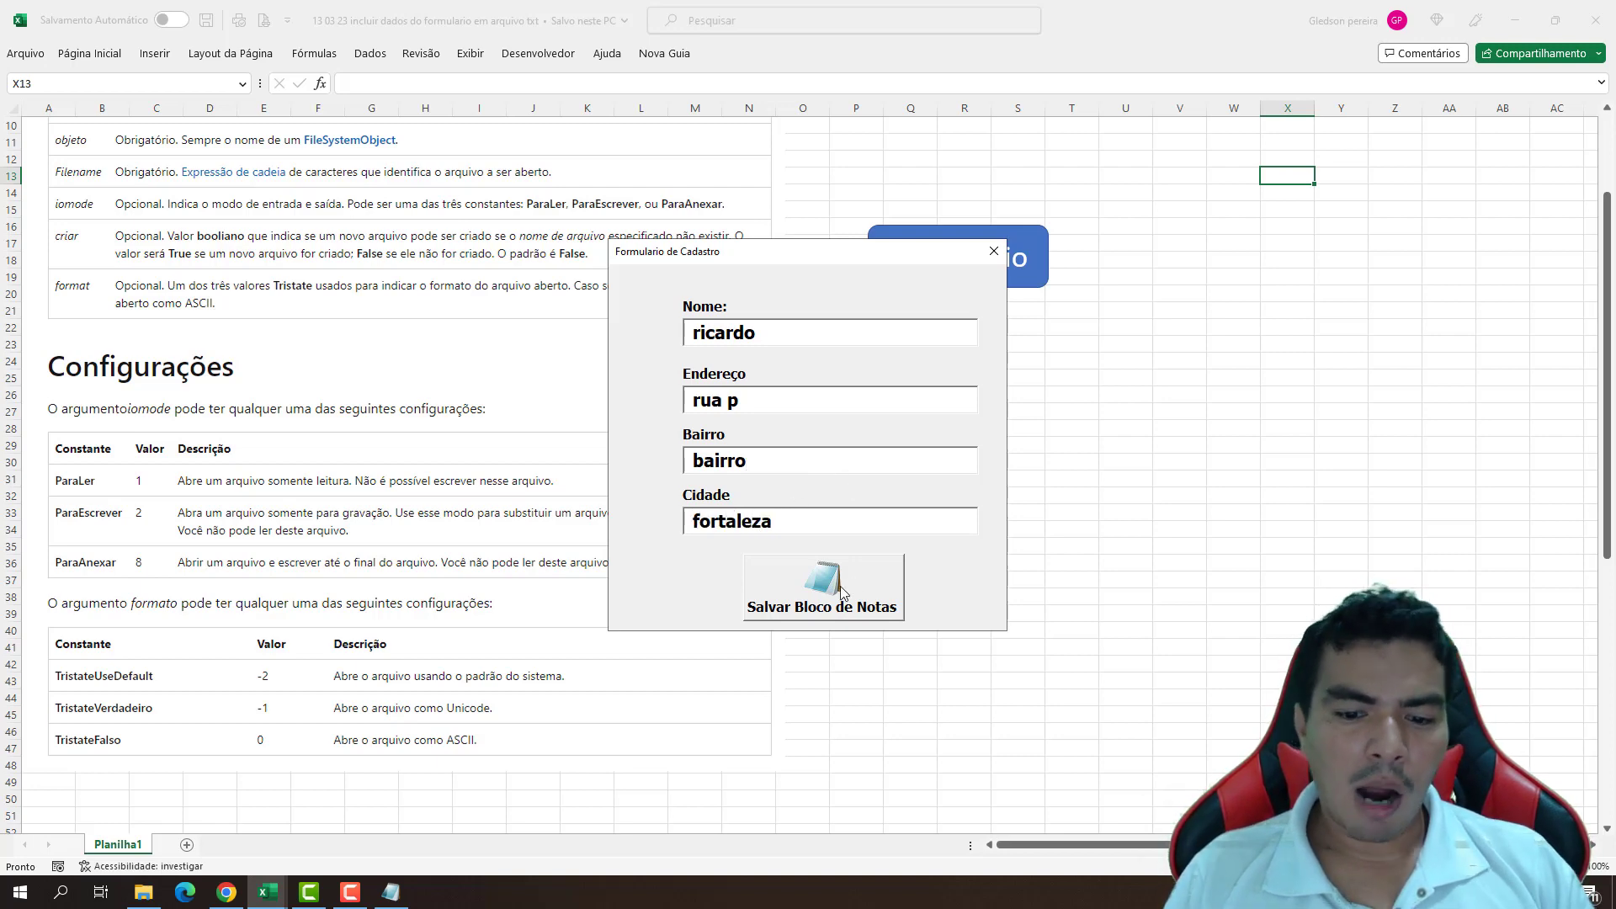
left_click(842, 592)
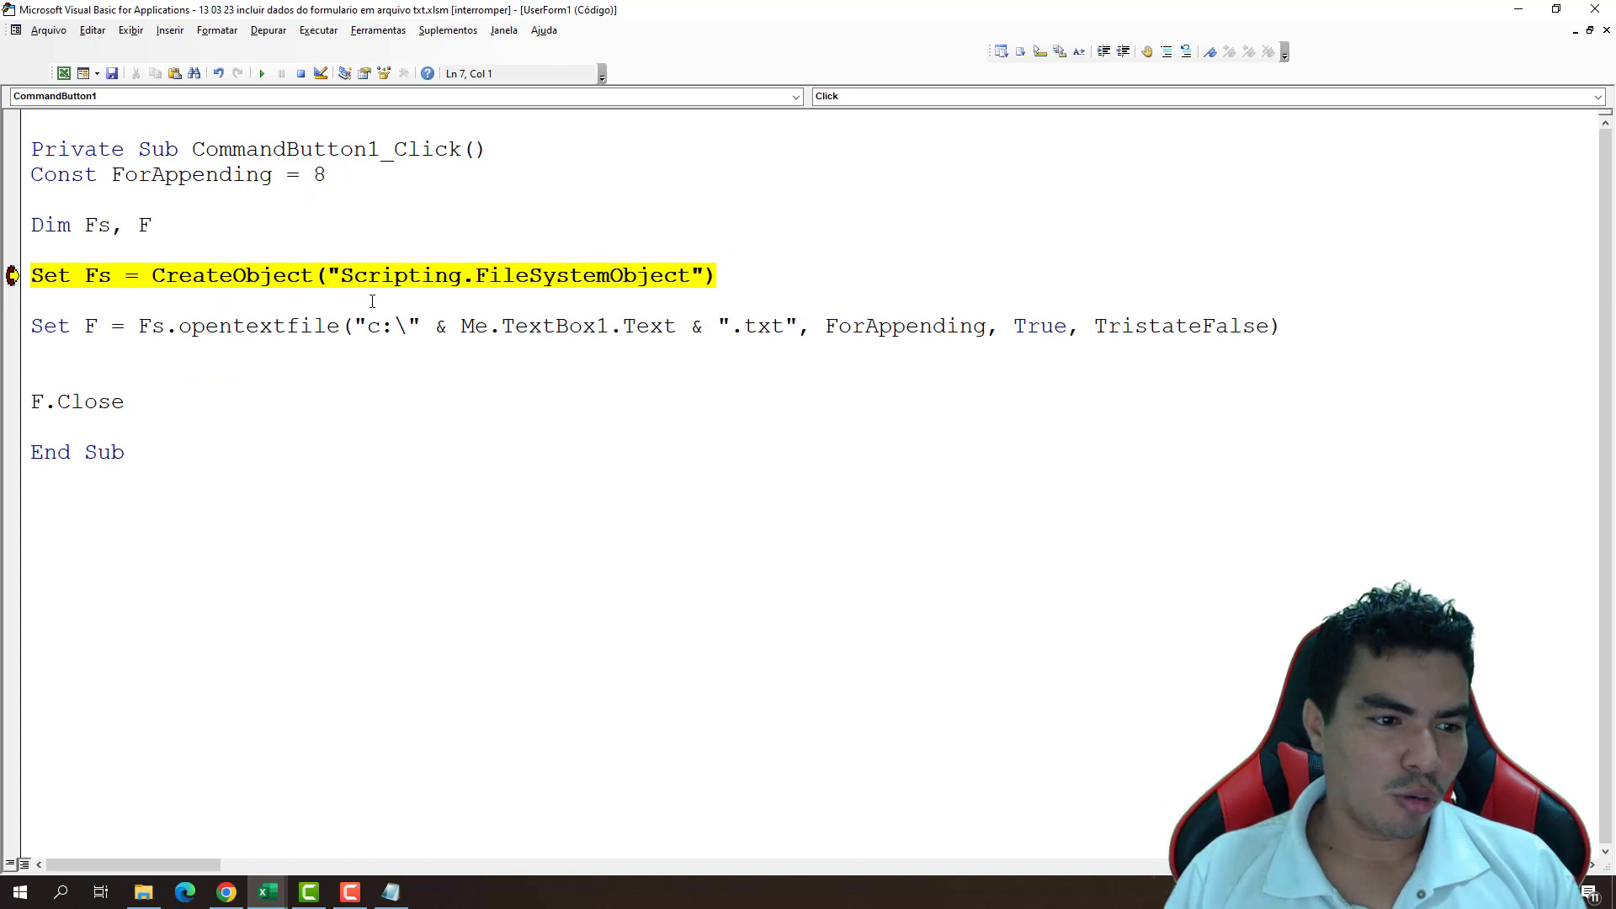
double_click(306, 8)
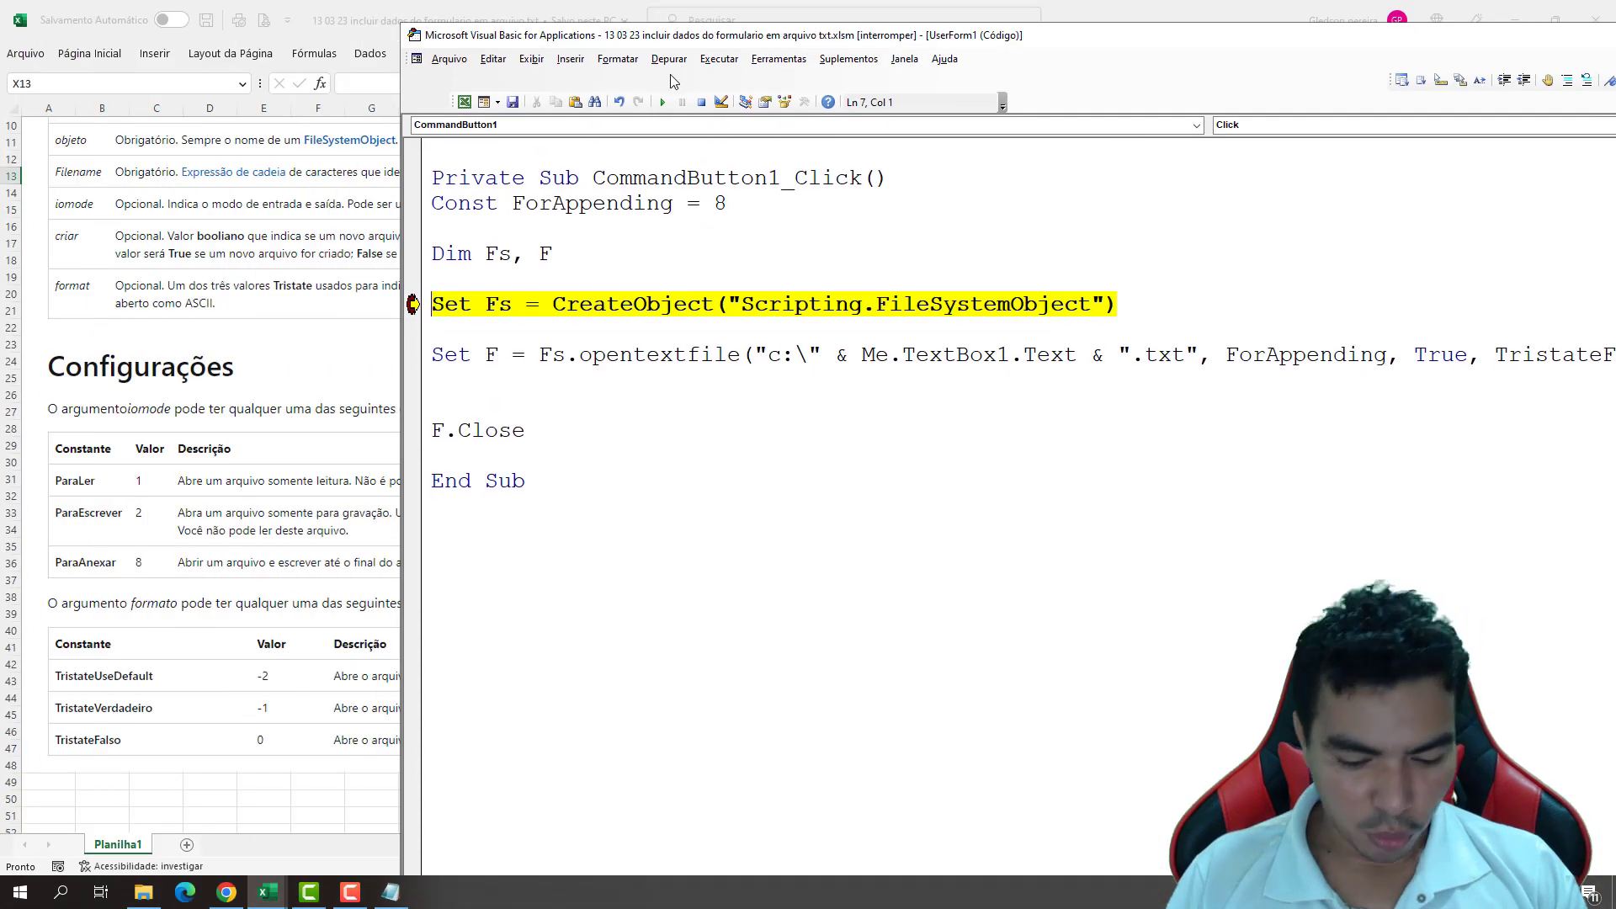
- Step two lines to the opentextfile call, check TextBox1's value, then view Disco Local (C:)
key("F8")
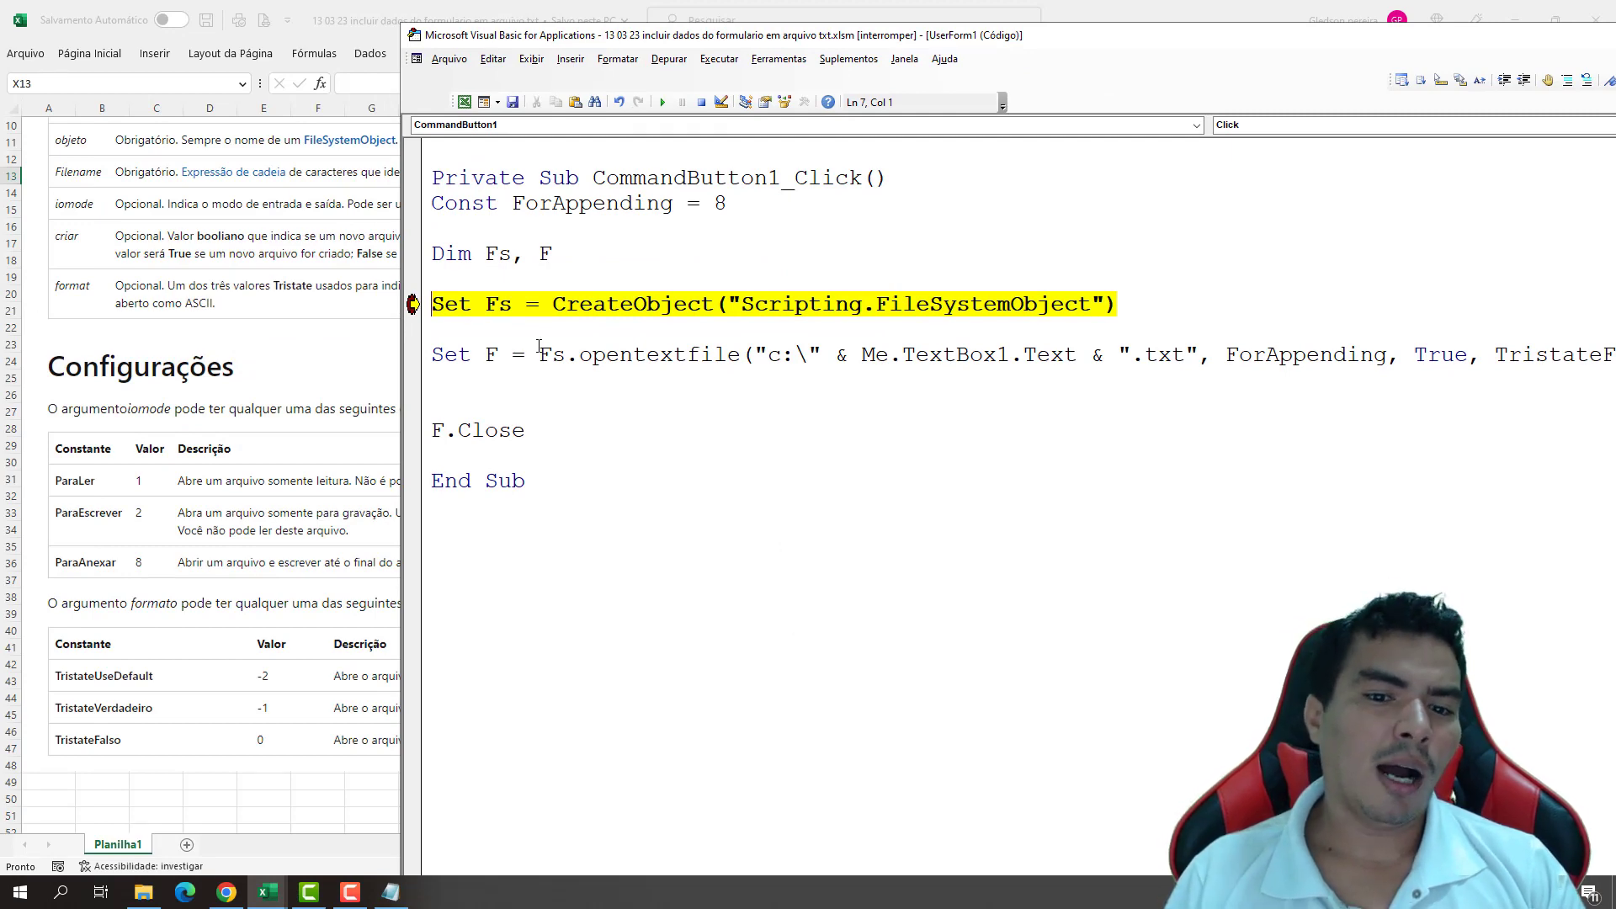
key("F8")
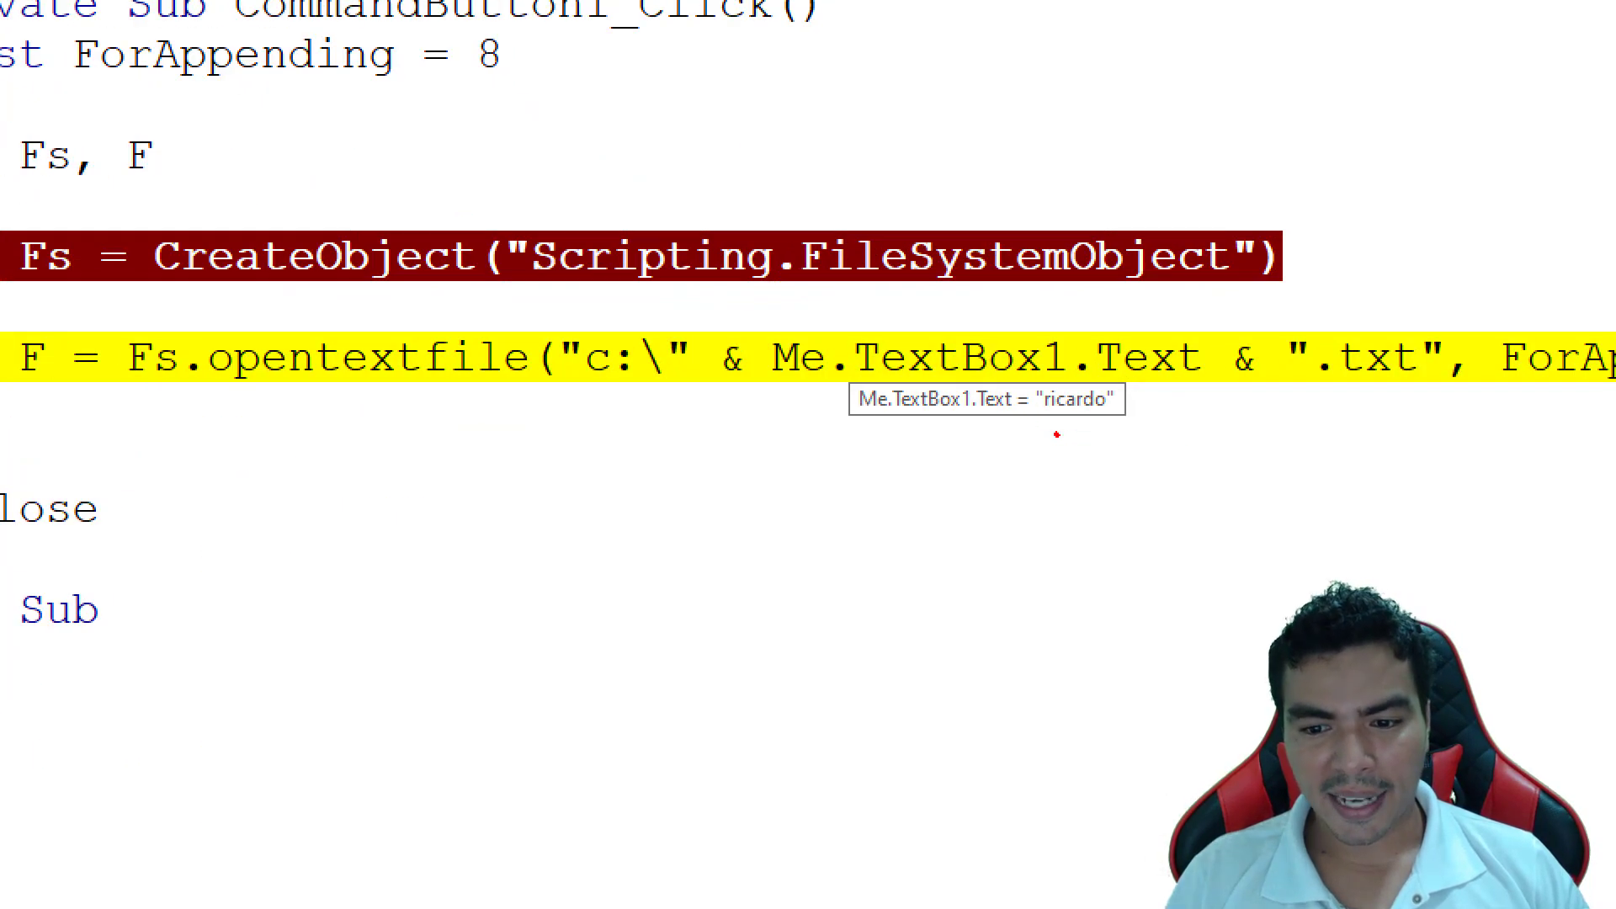
left_click_drag(1057, 440, 1185, 442)
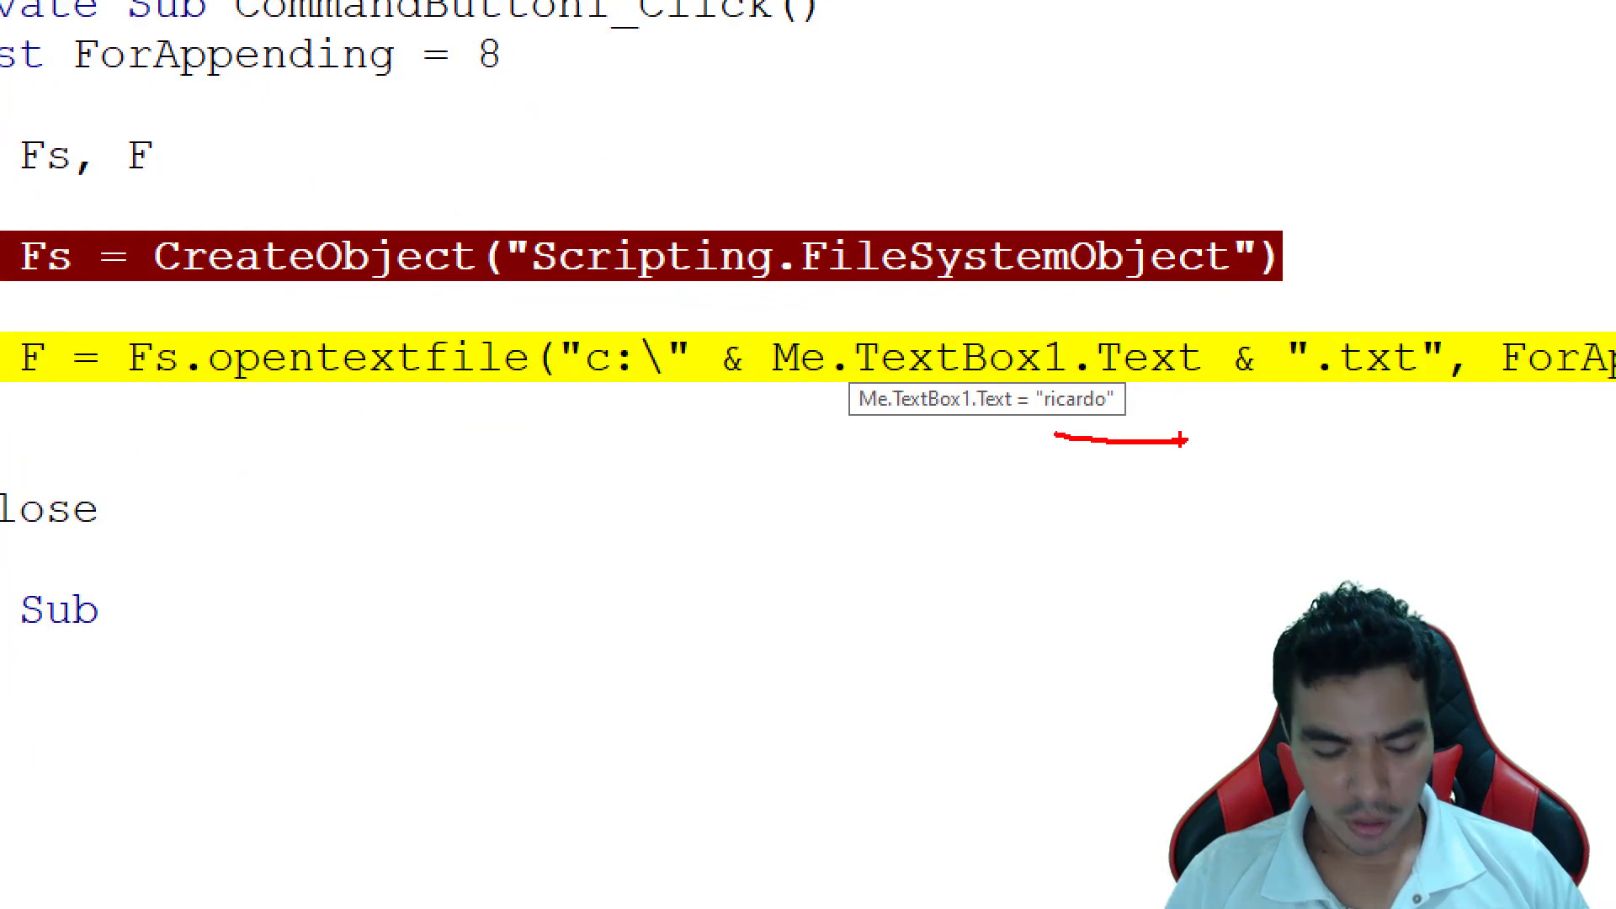
key("Escape")
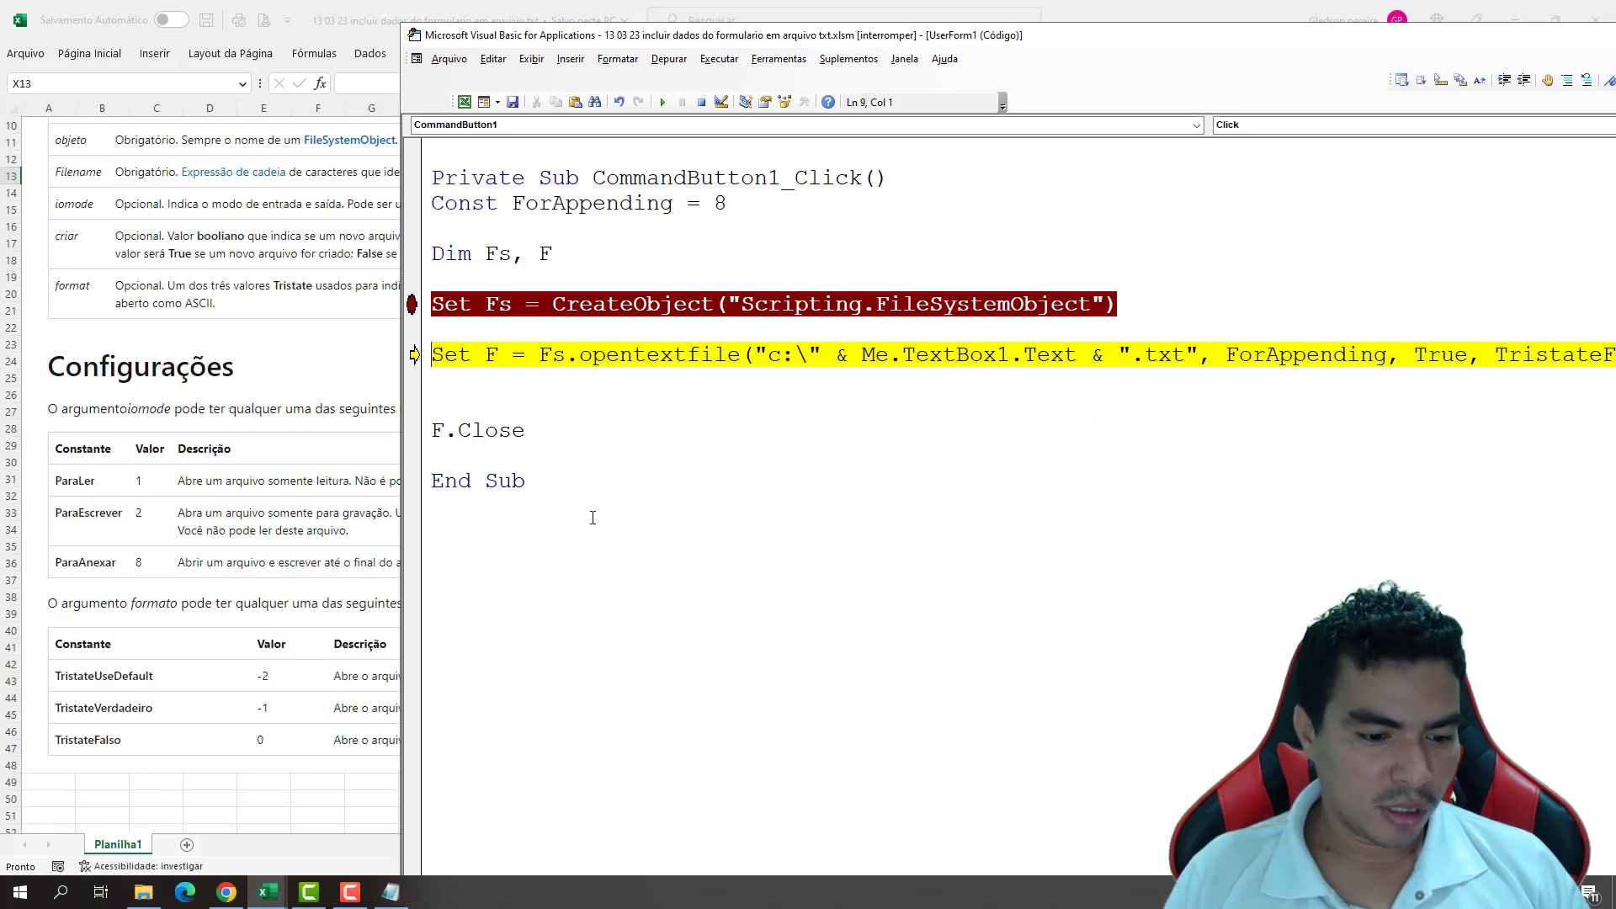
left_click(143, 892)
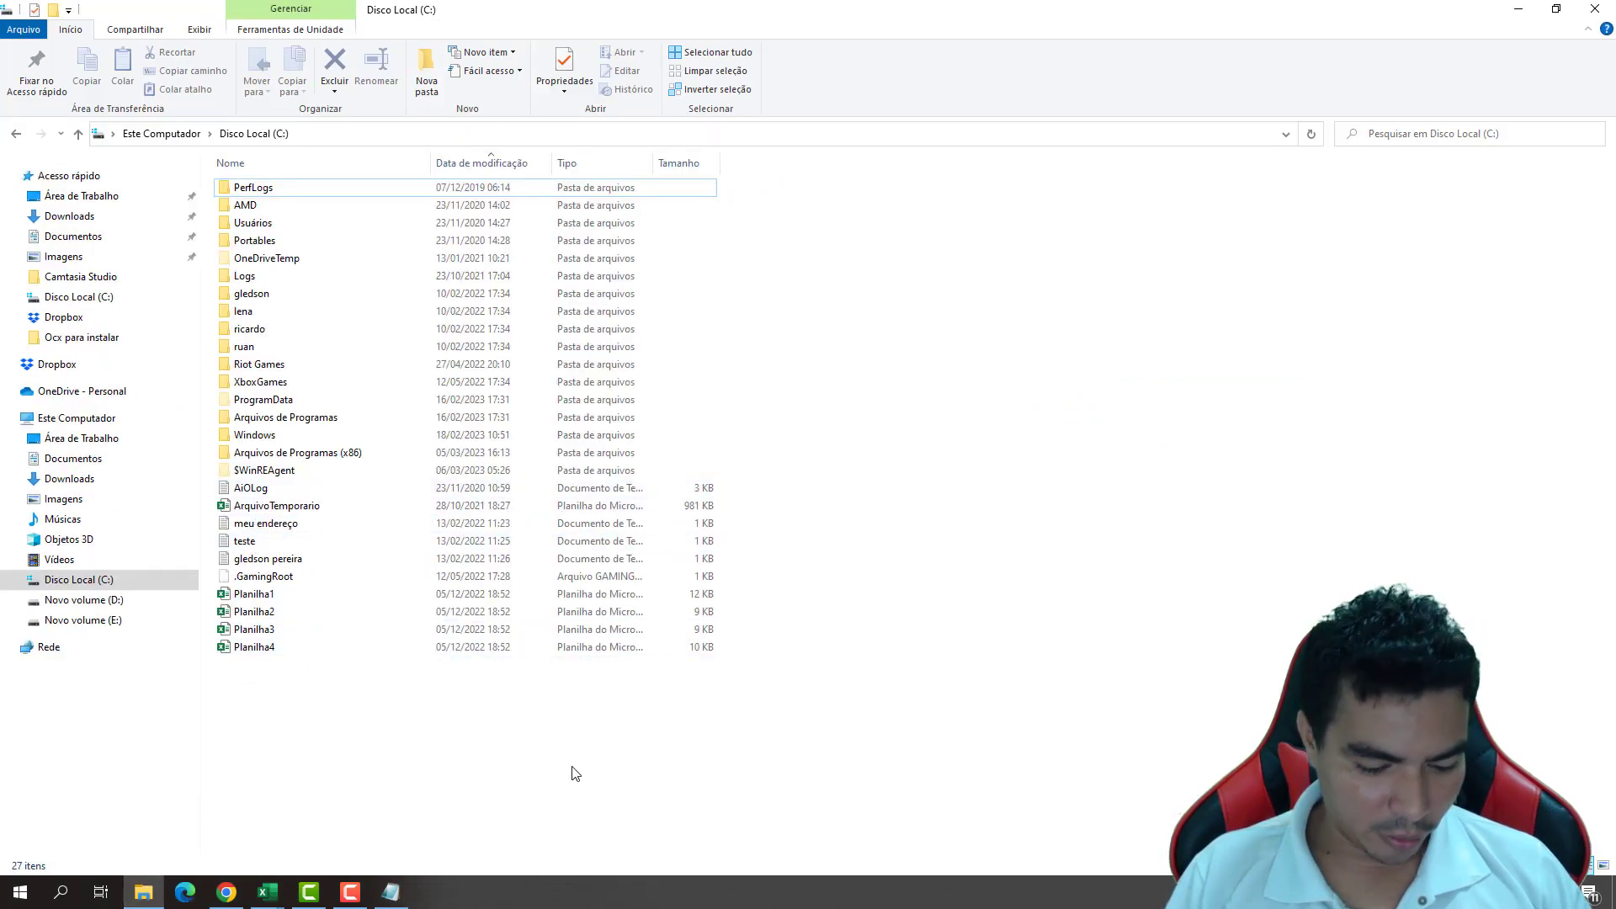
- Tile Explorer beside the code editor and step the save code with F8 until the name-based .txt appears in C:\
key("super+Left")
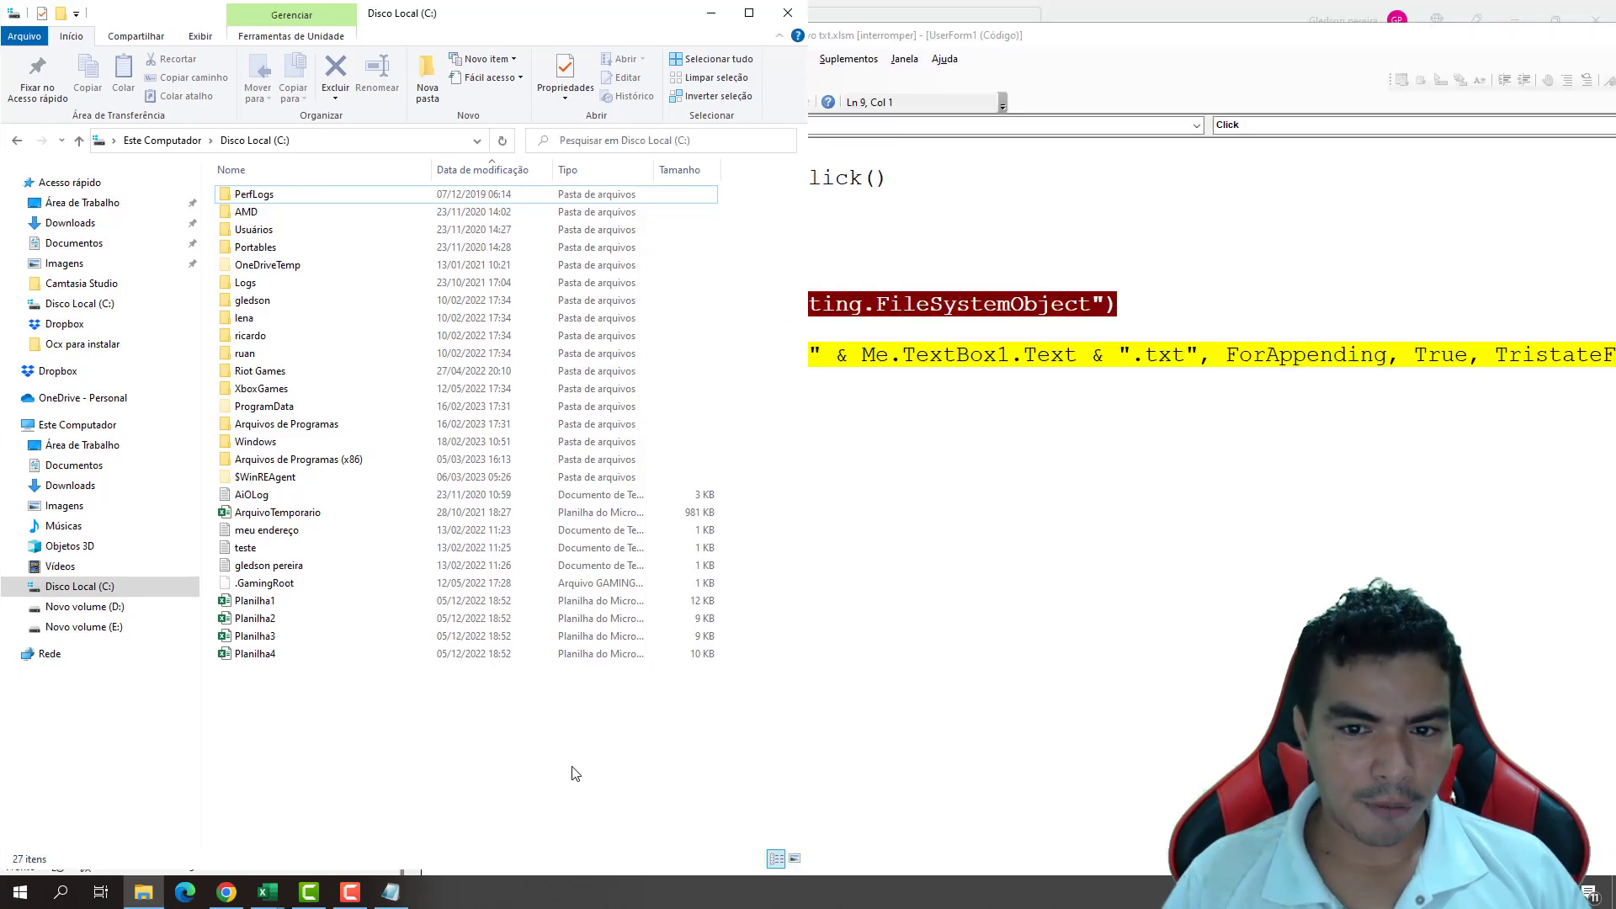
left_click(993, 668)
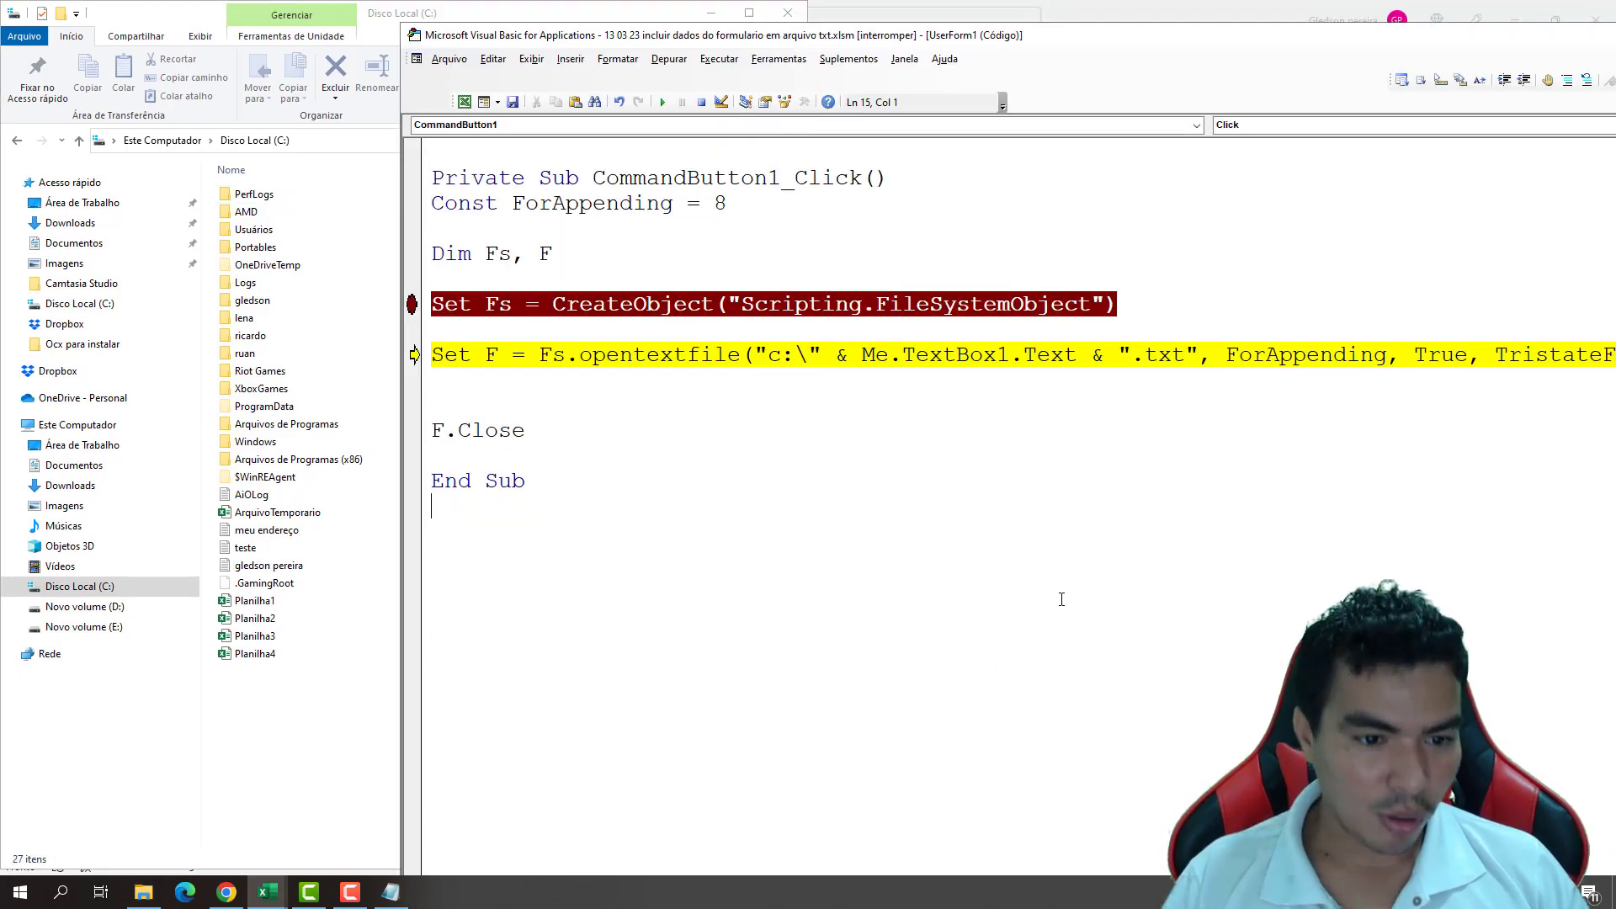
left_click_drag(623, 38, 828, 39)
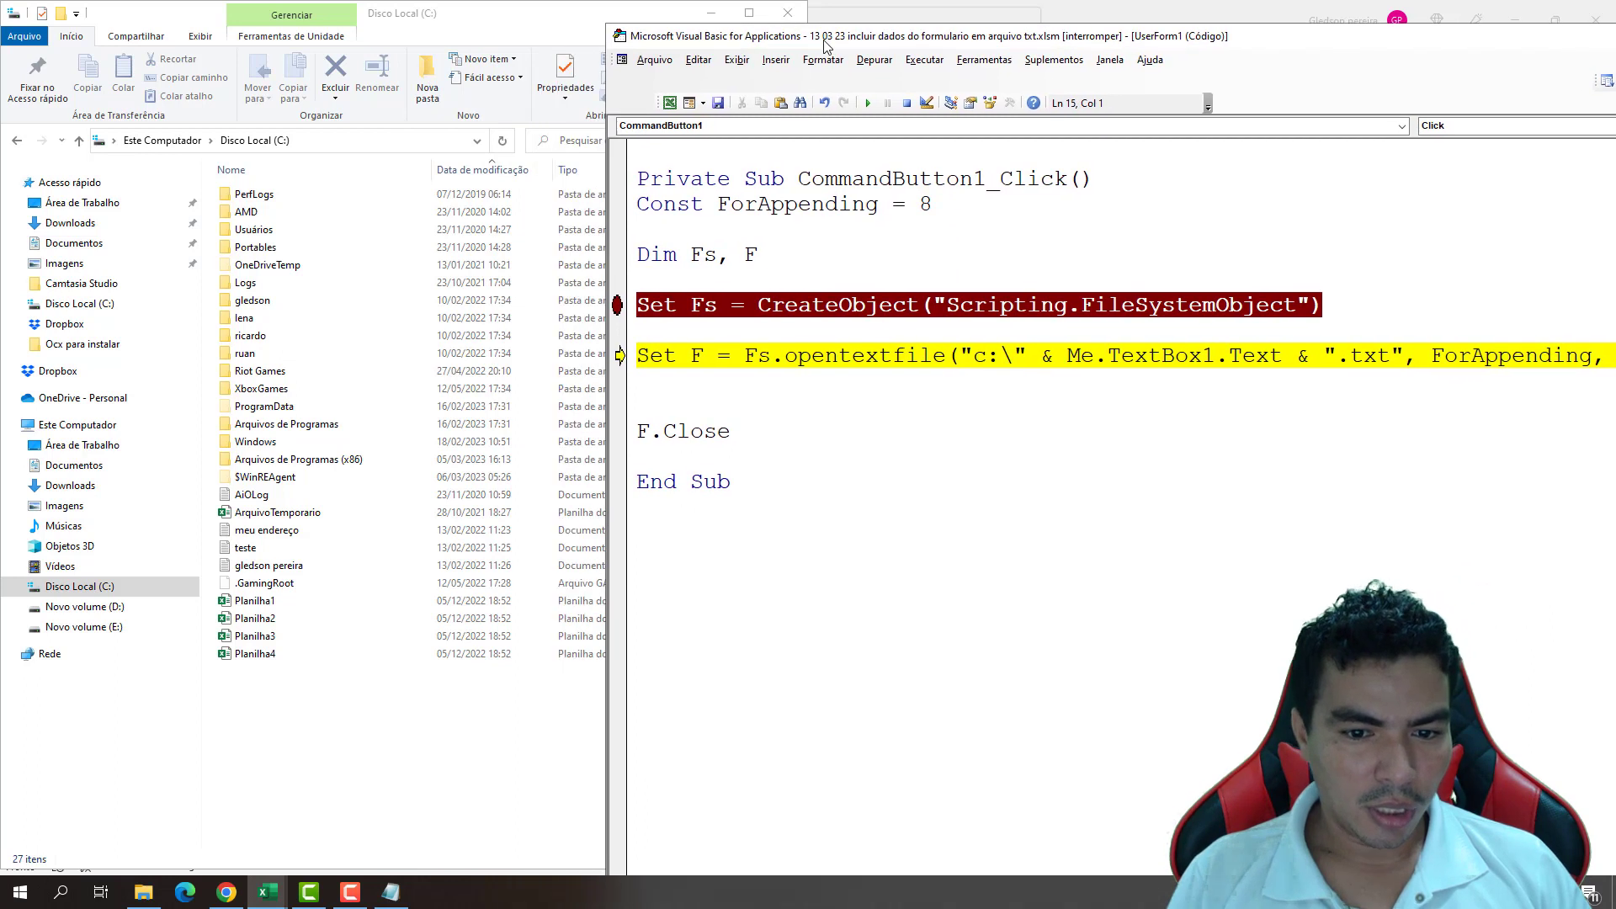
key("F8")
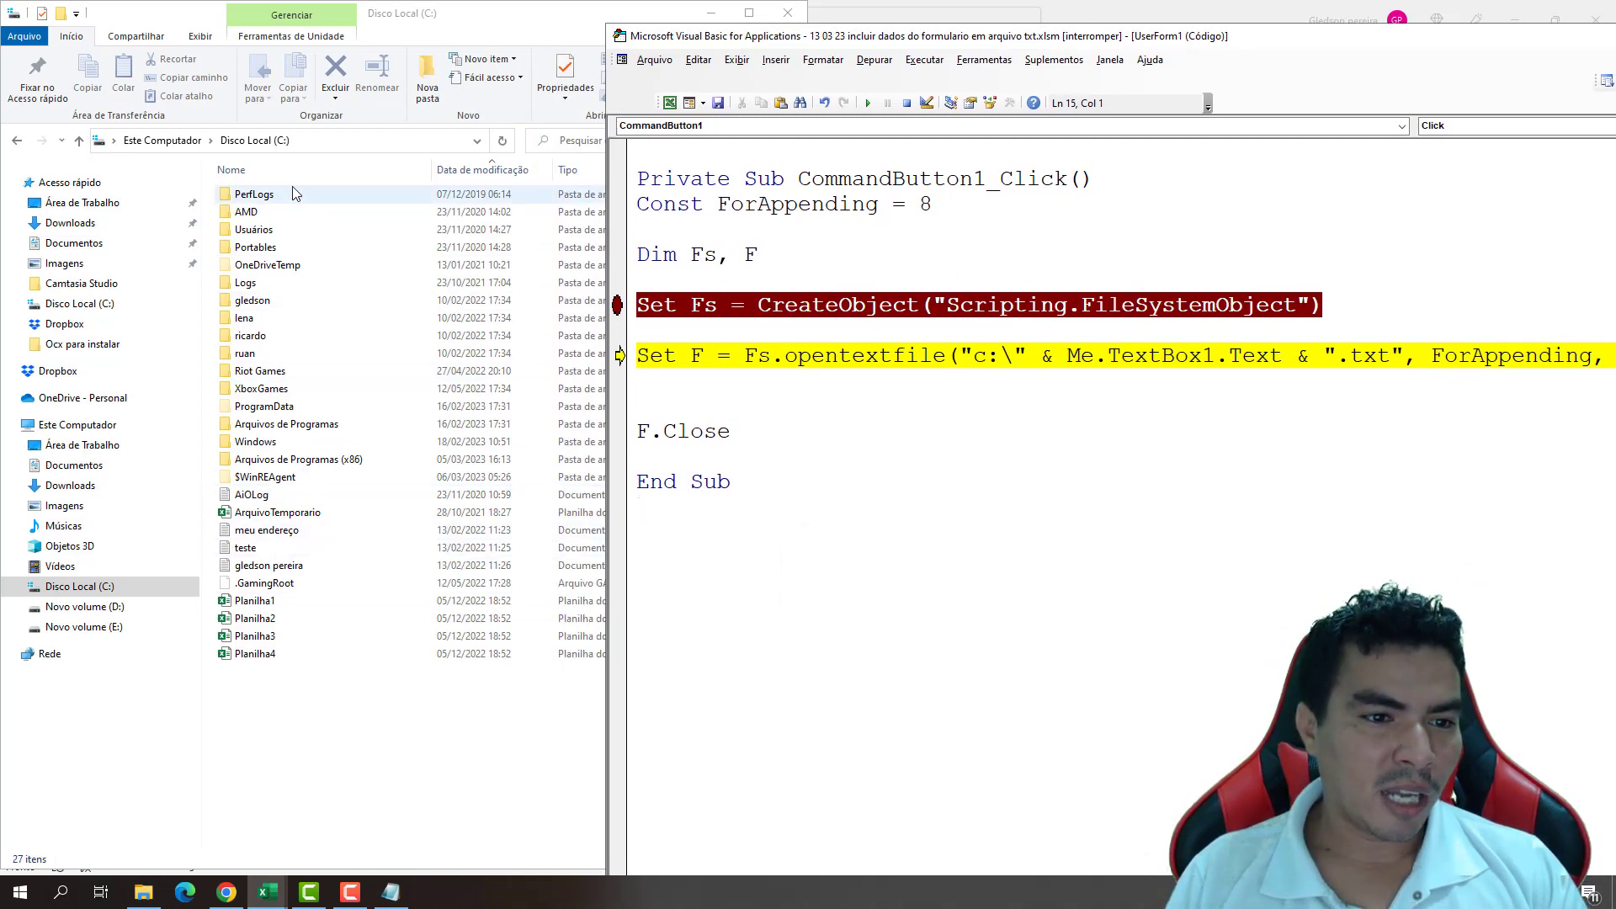
key("F8")
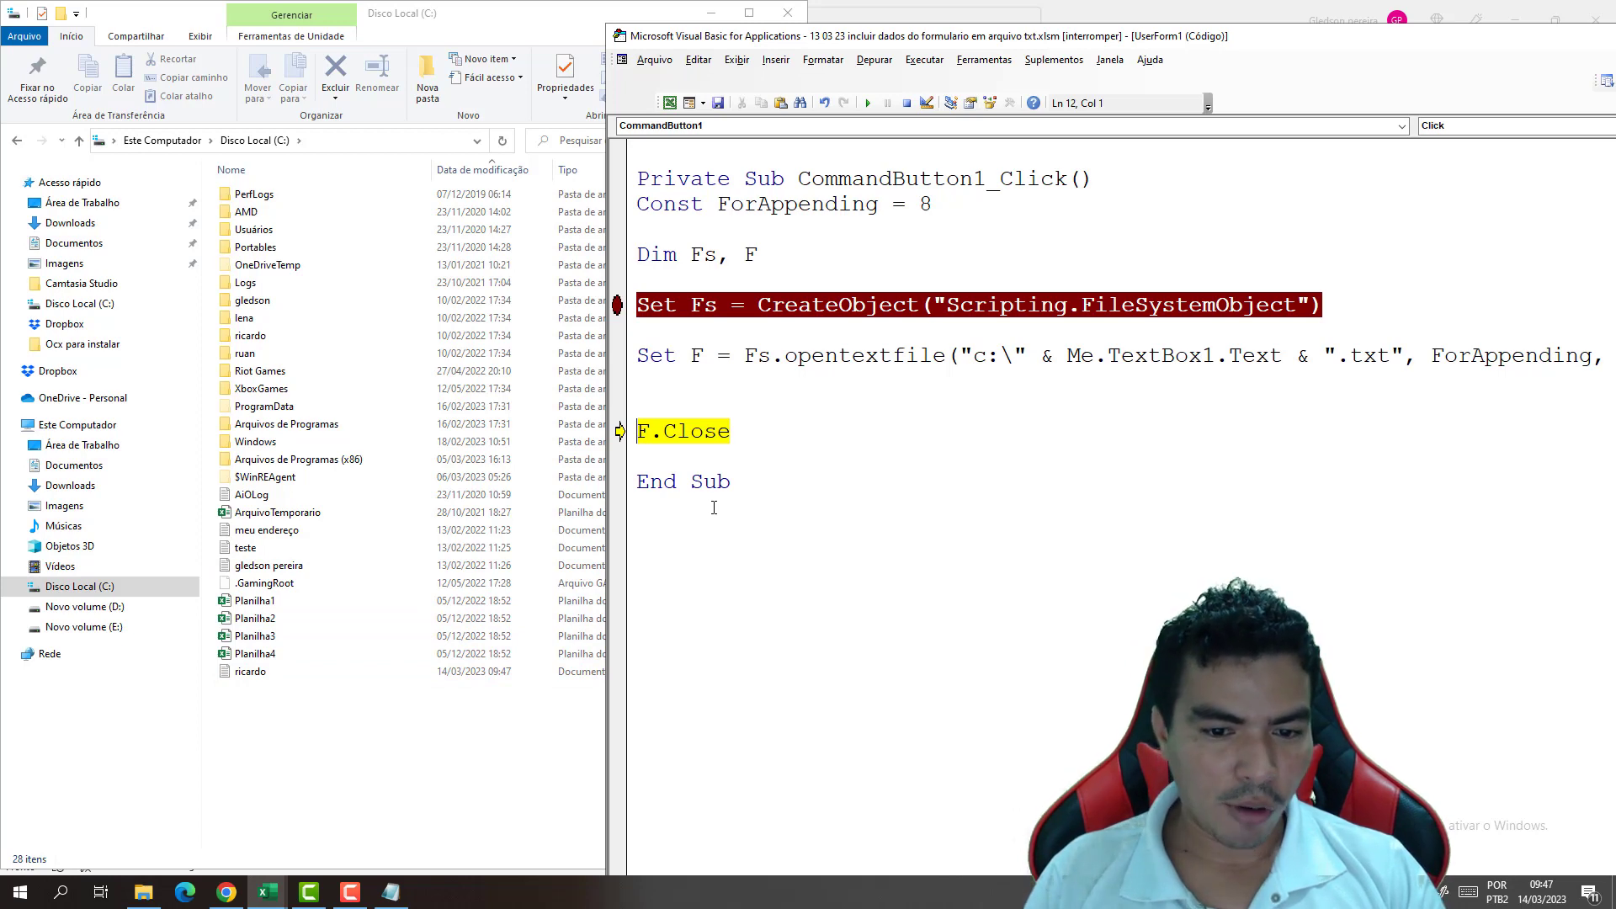
key("F8")
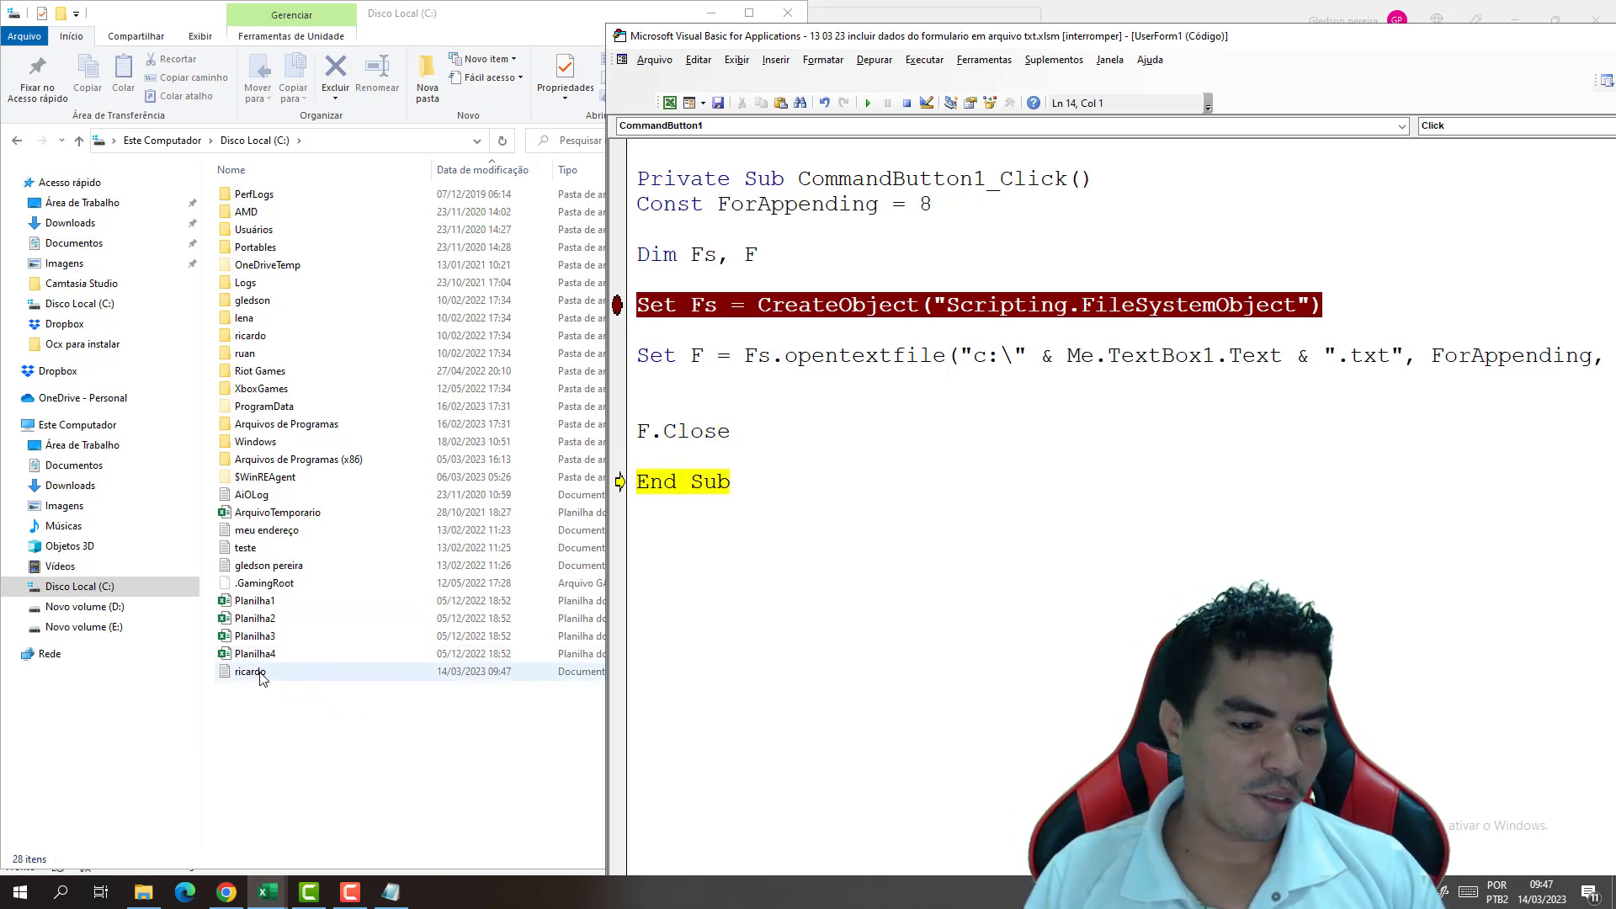
- Open the new text file in Notepad to confirm it is empty, close it, and resume the code
double_click(250, 671)
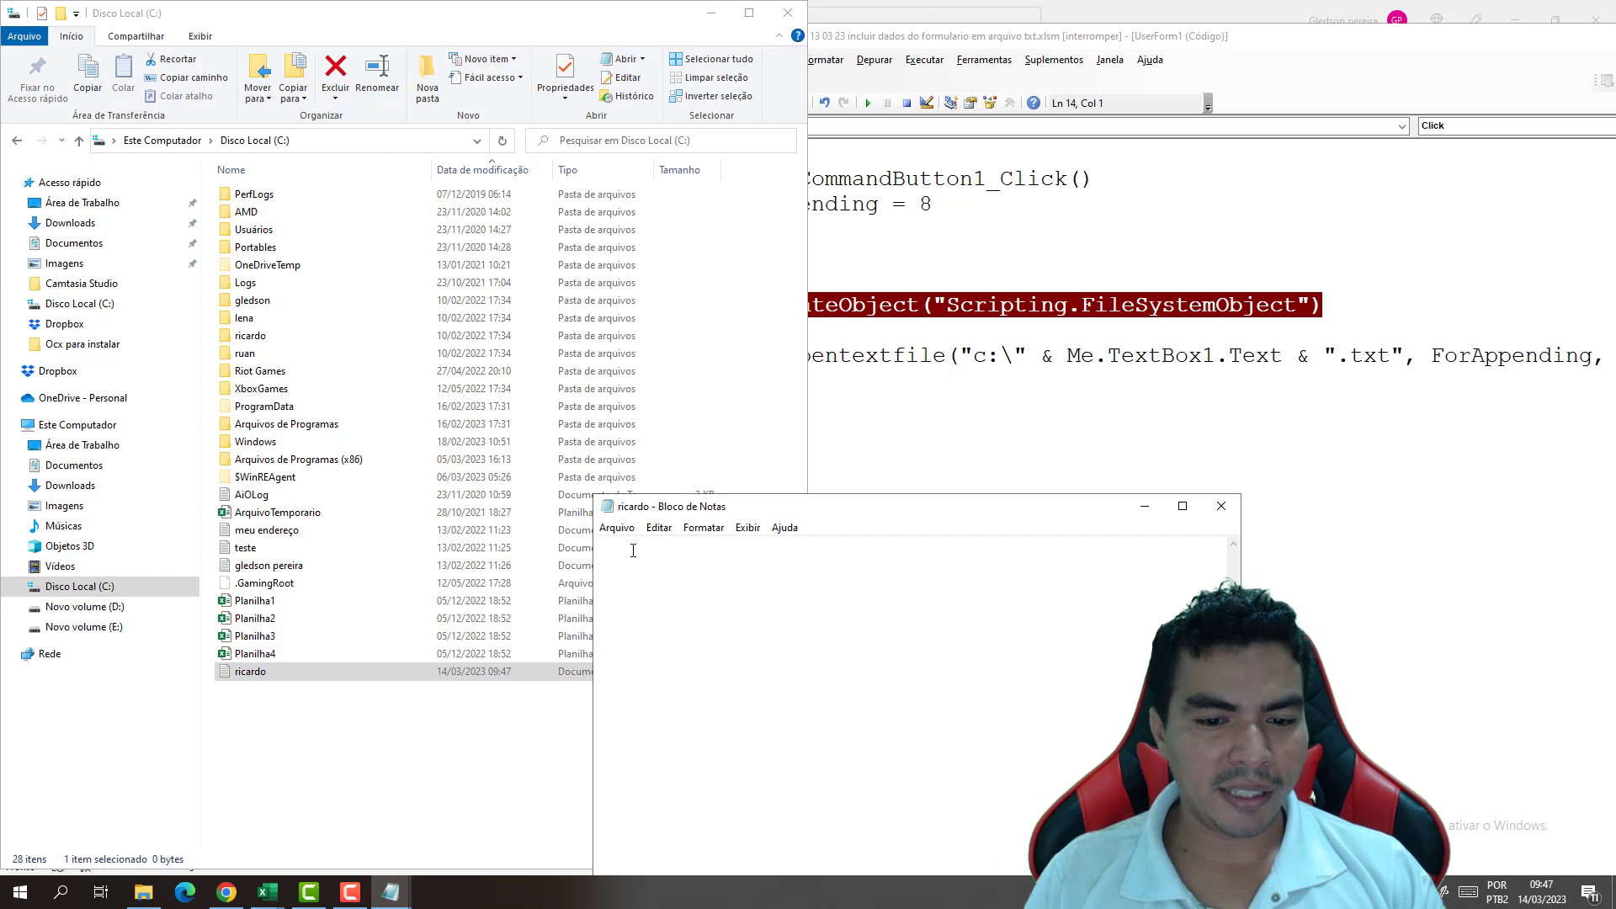
left_click(1221, 506)
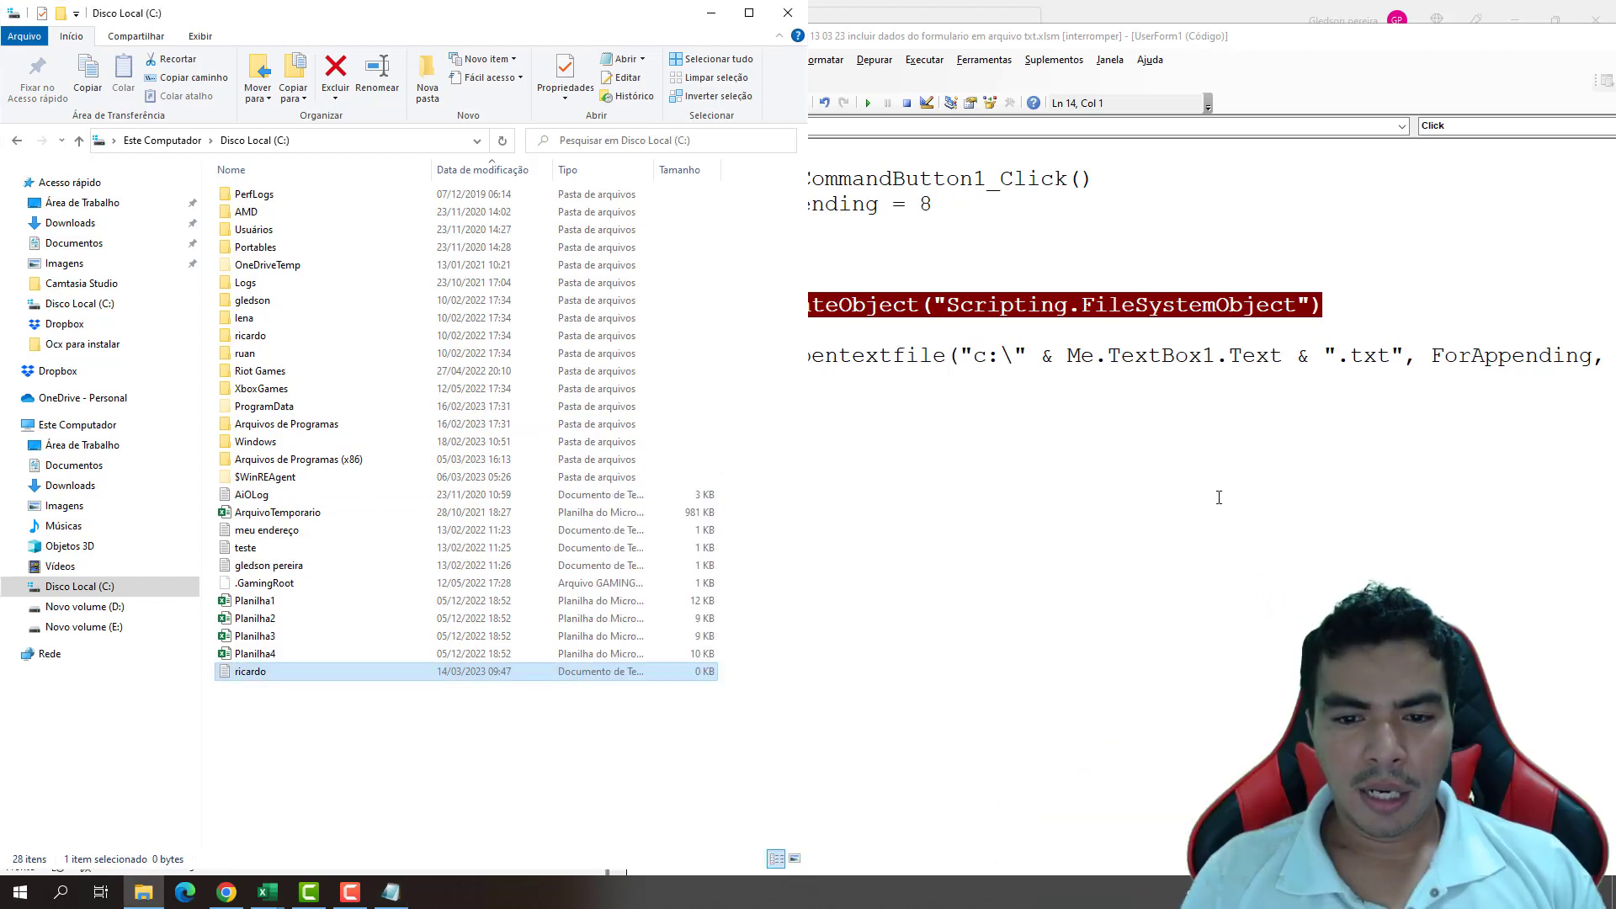
left_click(845, 231)
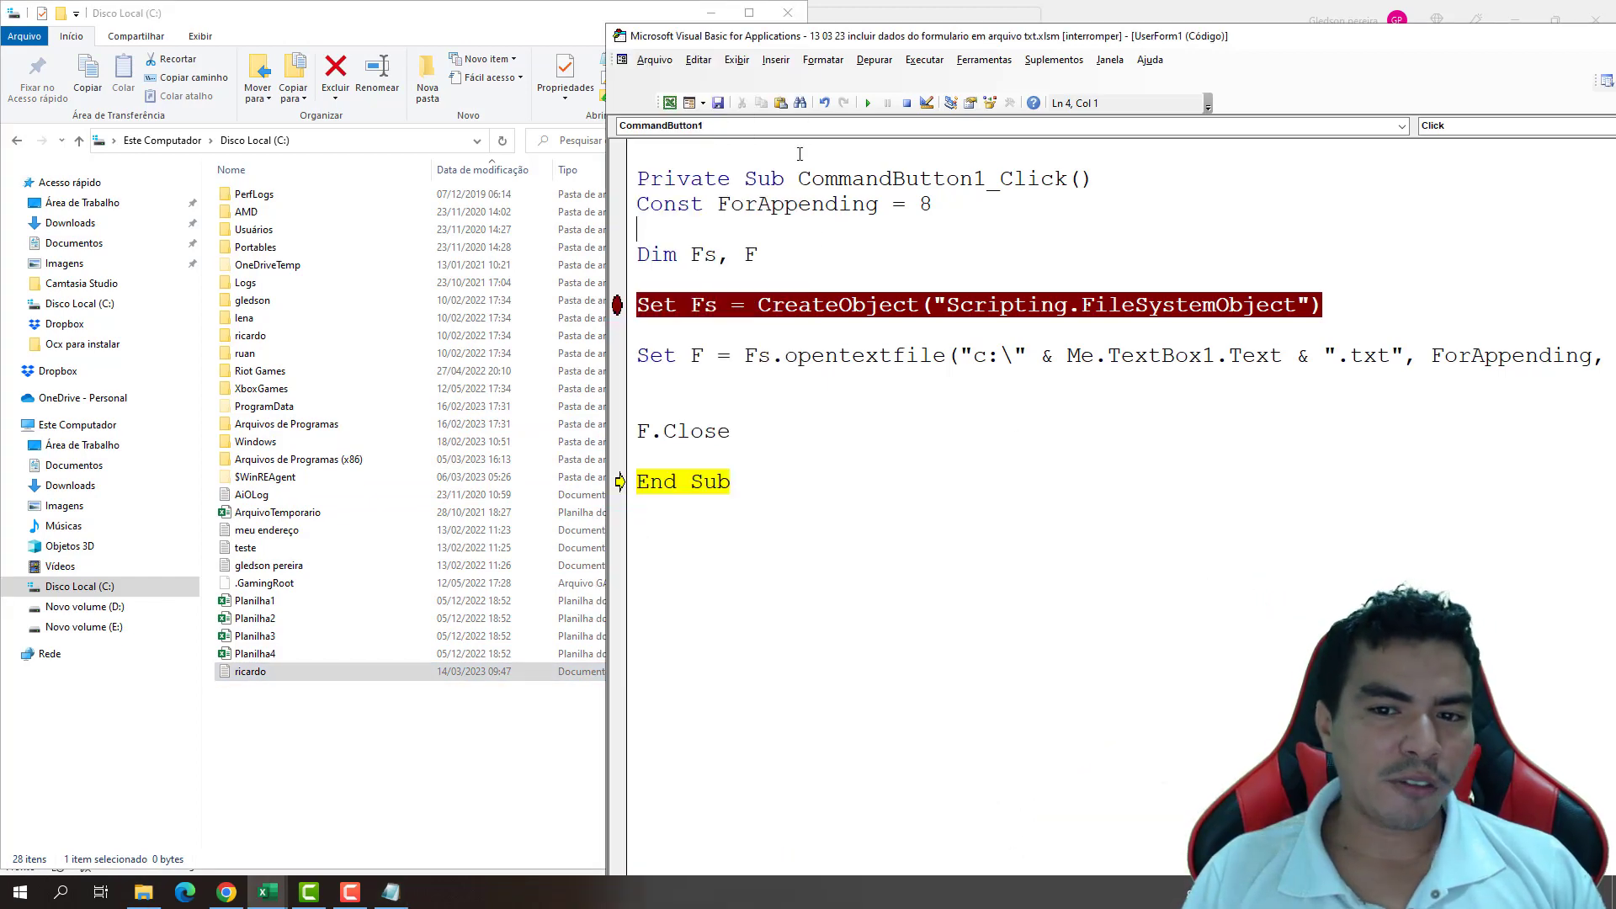
left_click(877, 103)
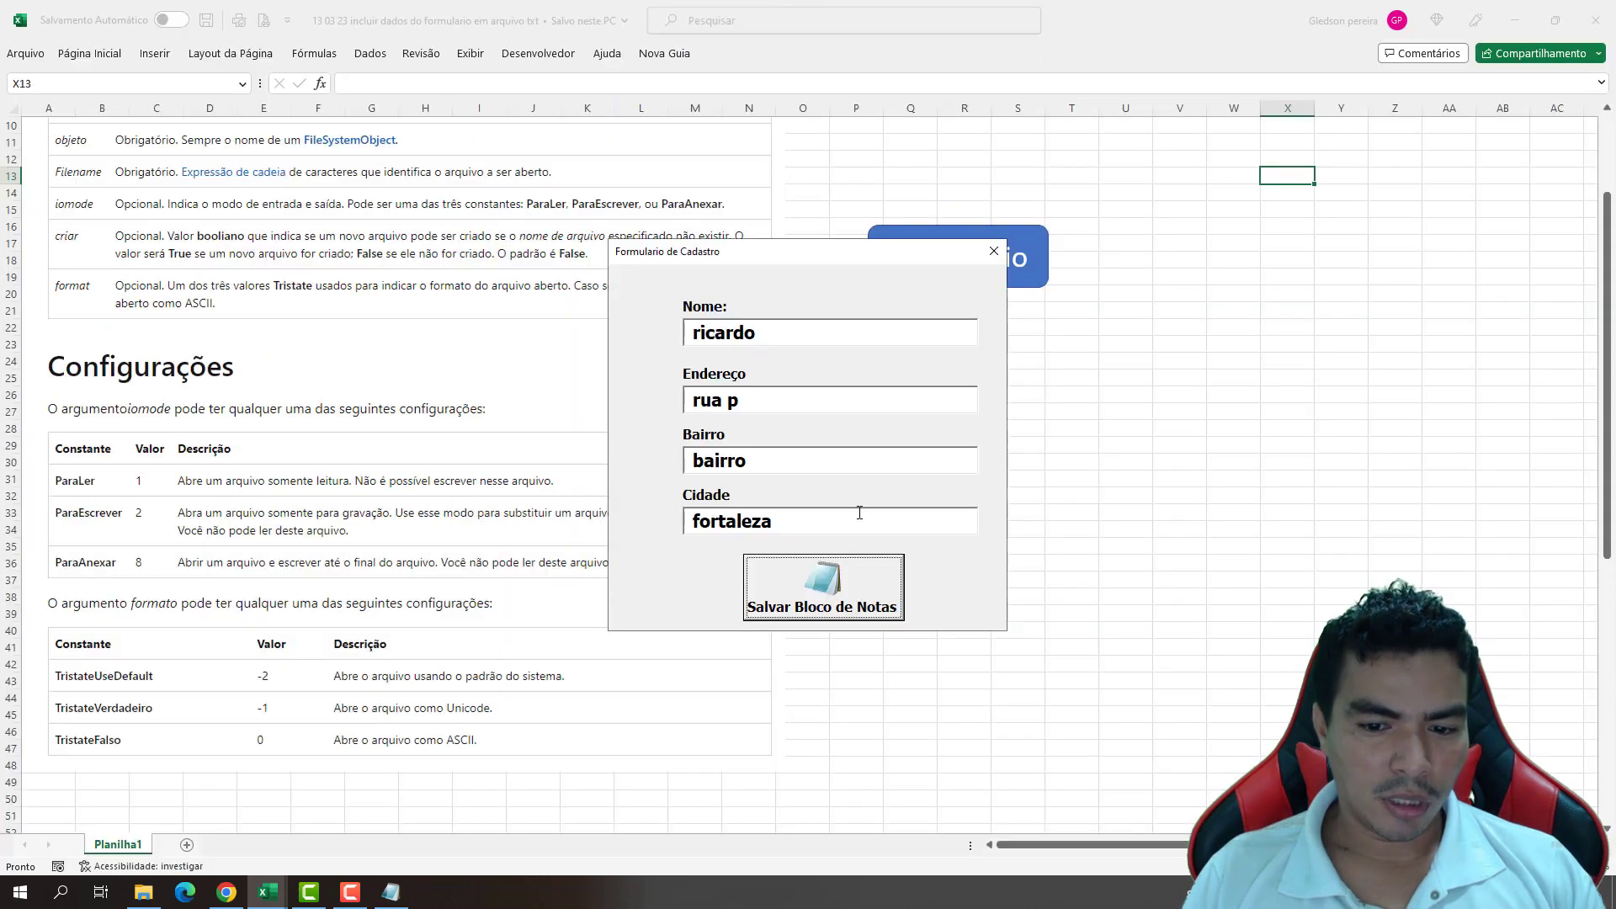
- Click Salvar Bloco de Notas again and step through creating, opening and closing the text file
left_click(834, 596)
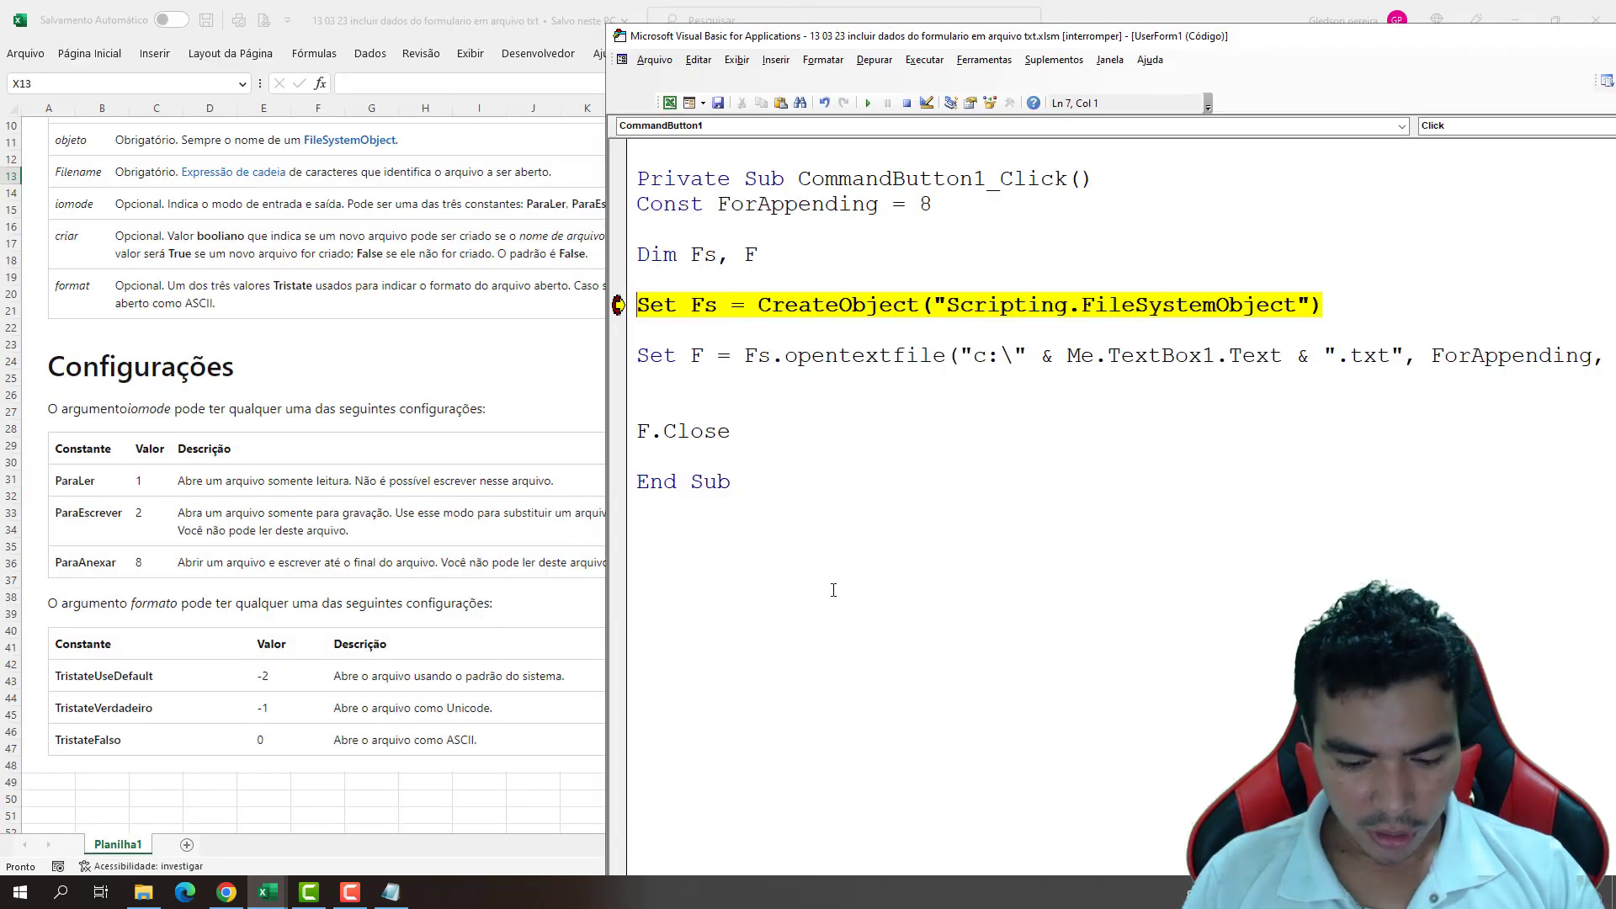
left_click(143, 892)
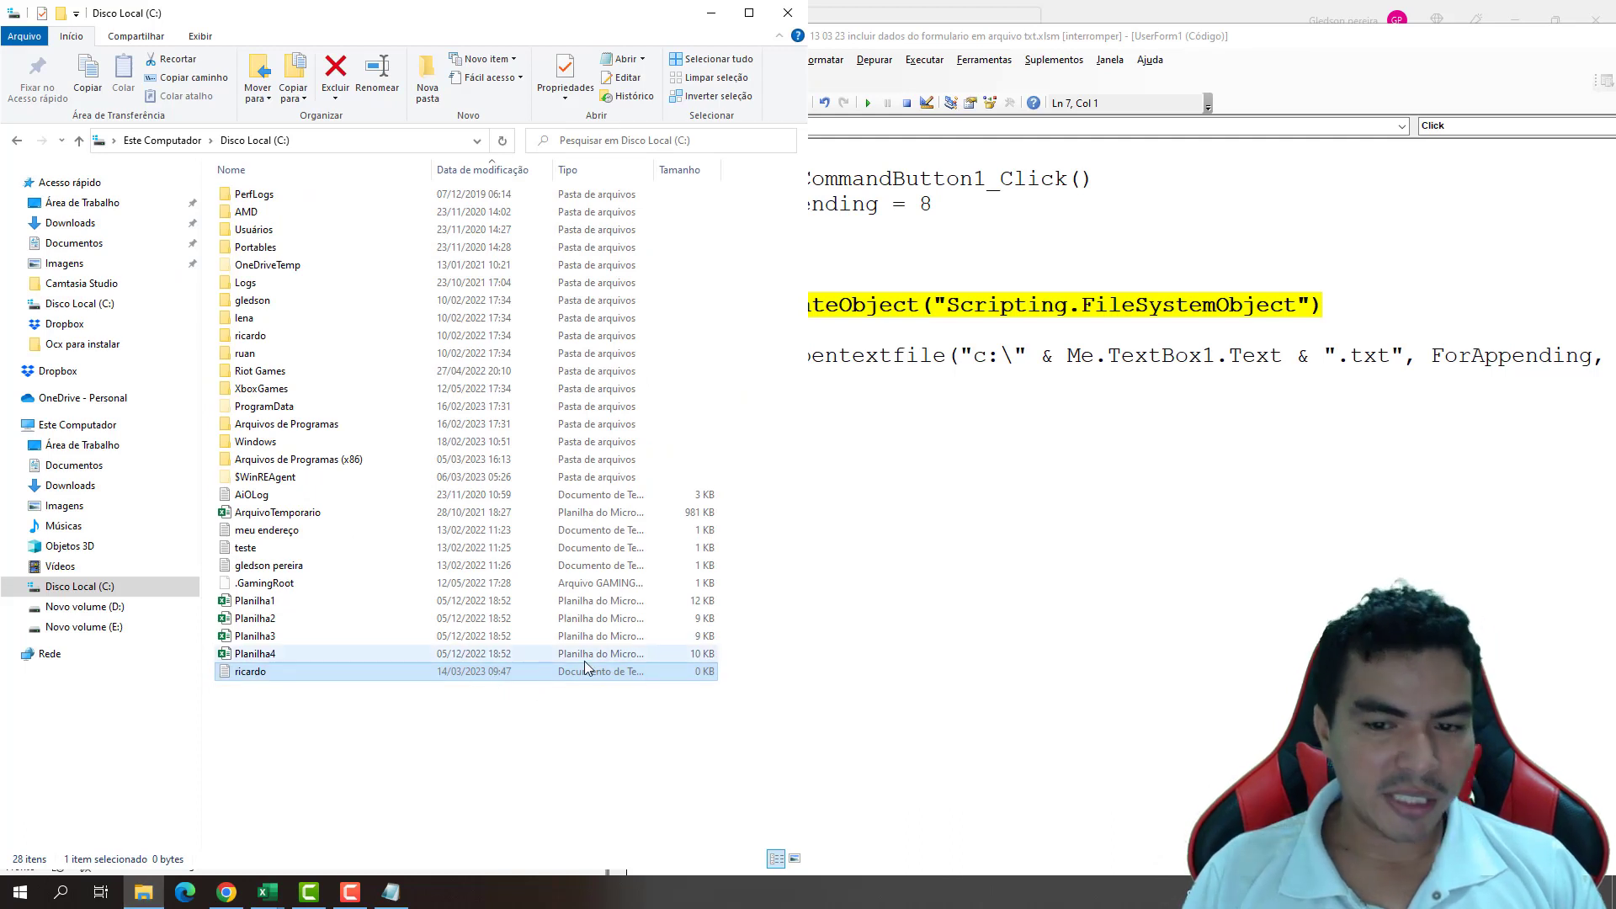
left_click(878, 497)
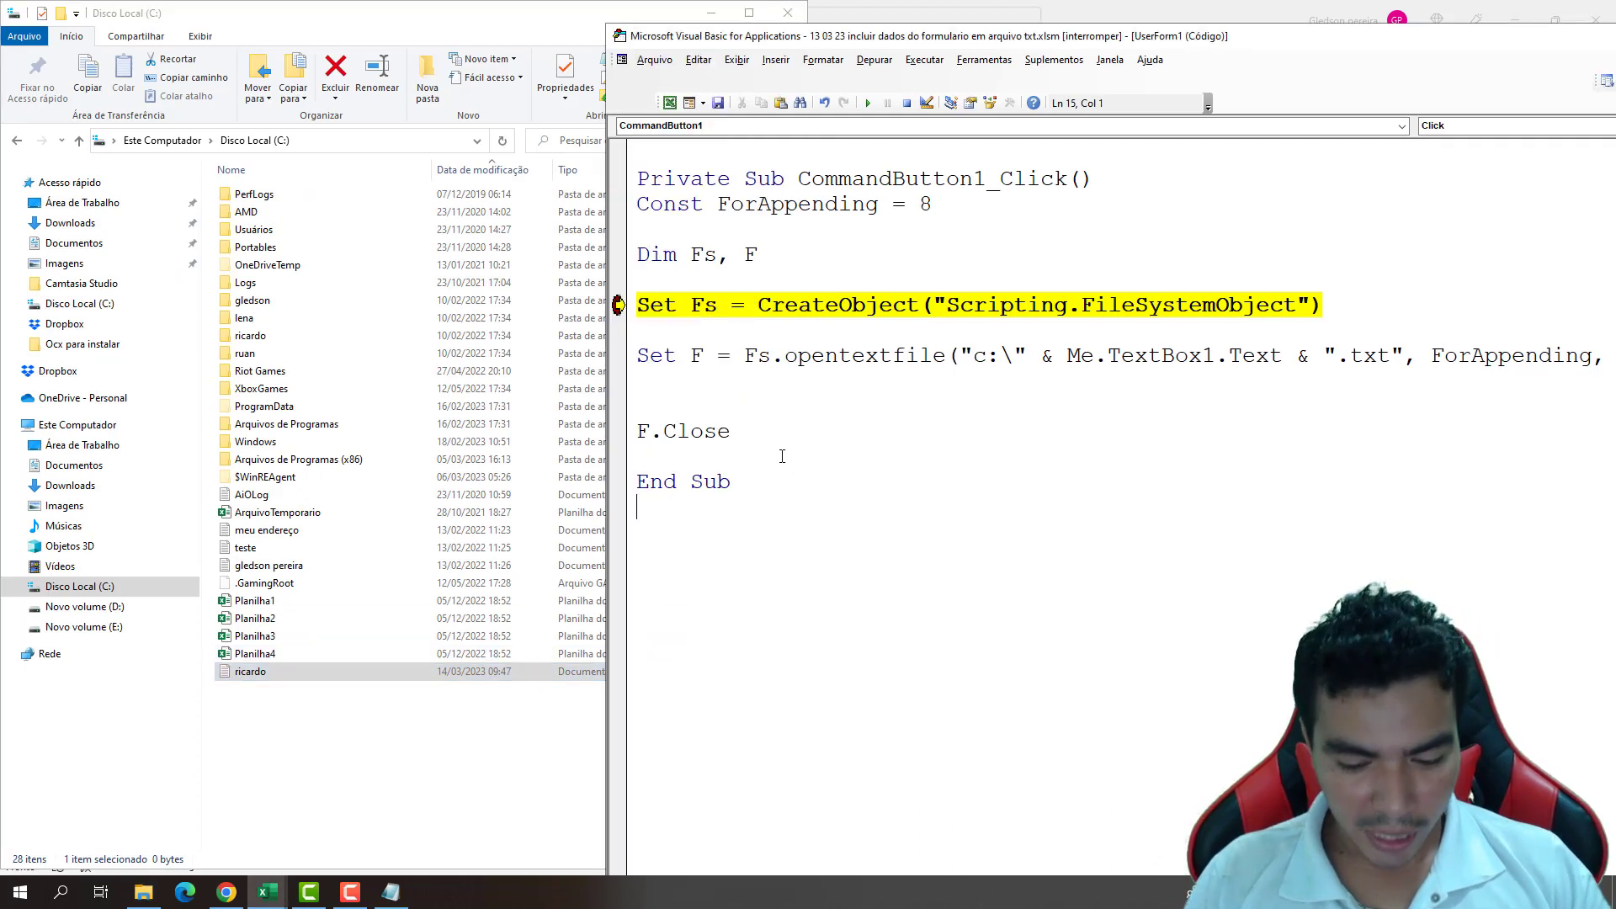
key("F8")
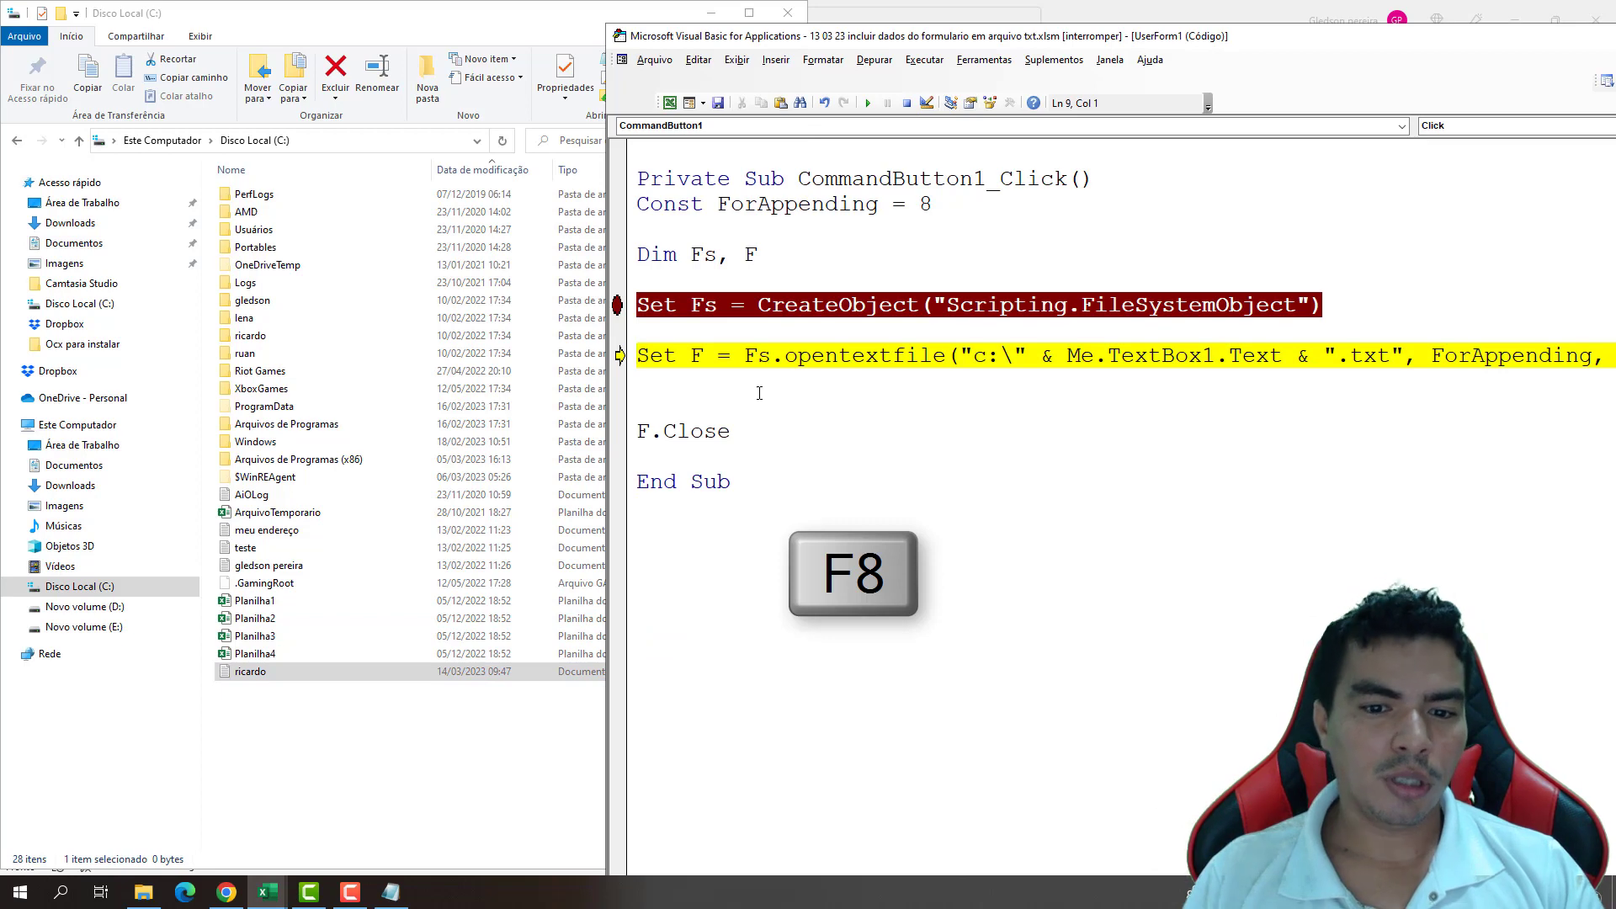
key("F8")
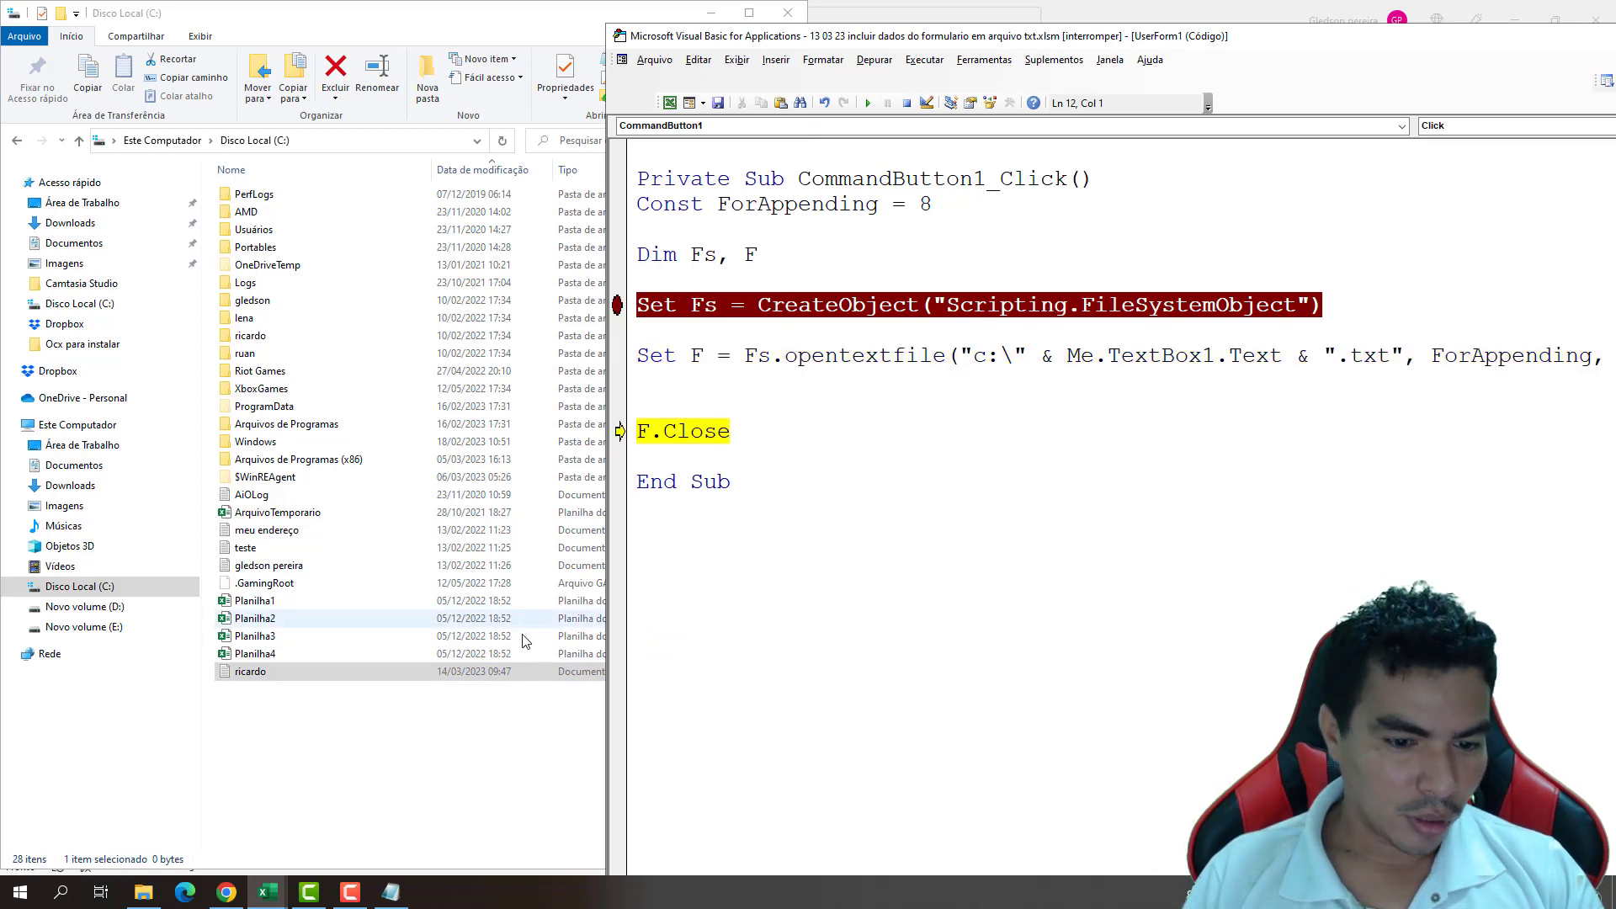
key("F8")
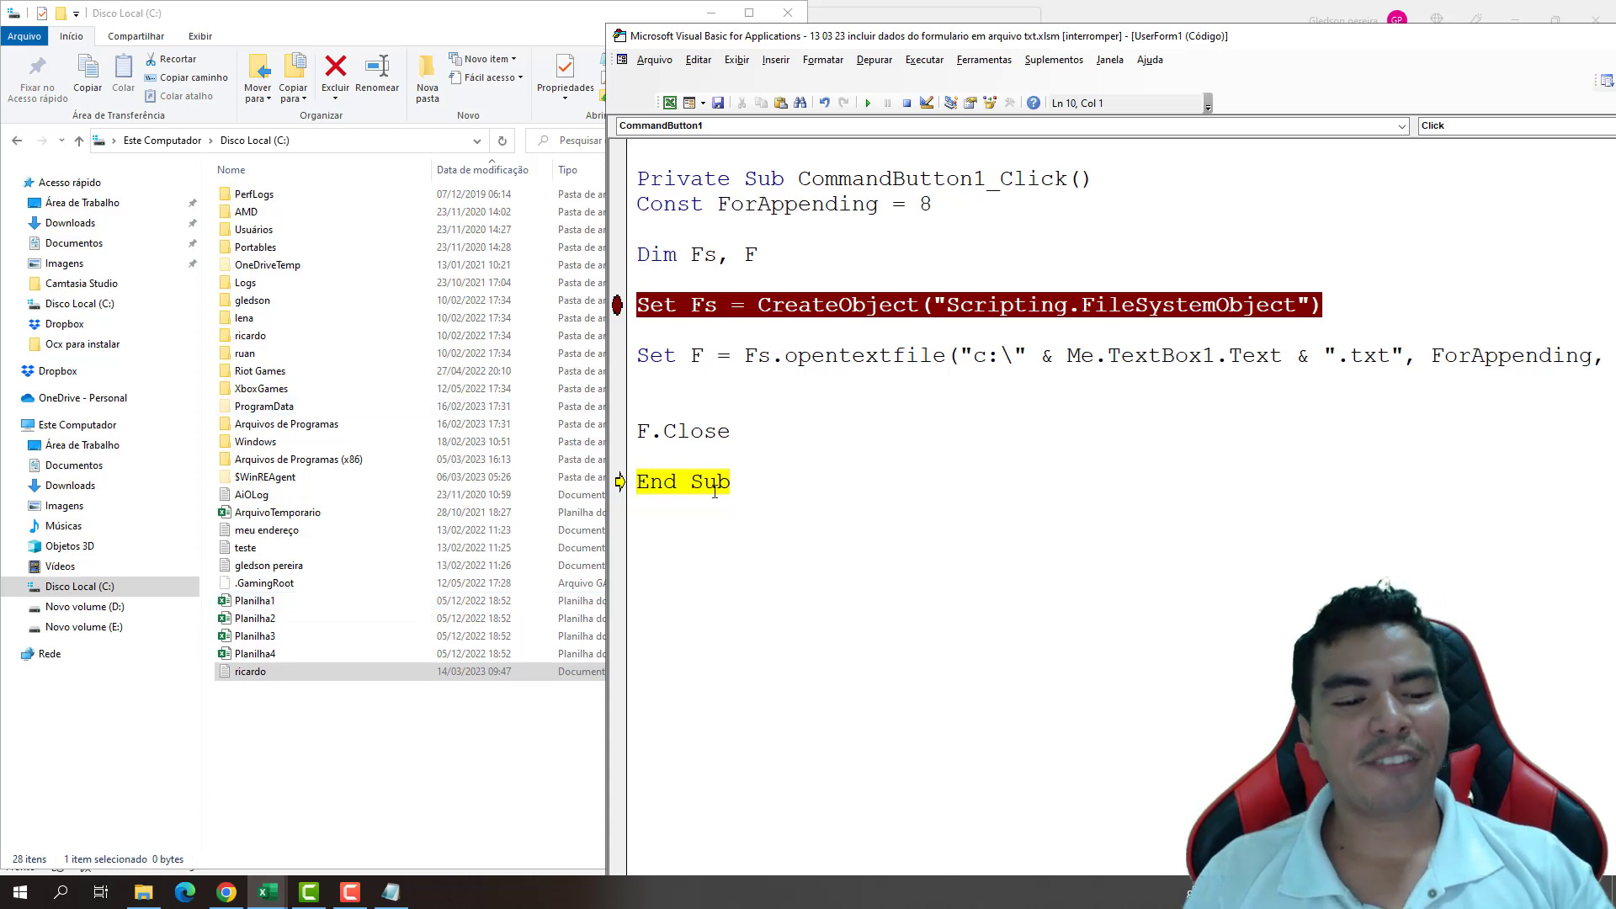
- Confirm the text file is still empty, reset the debugger, and reopen the save button's code
double_click(312, 672)
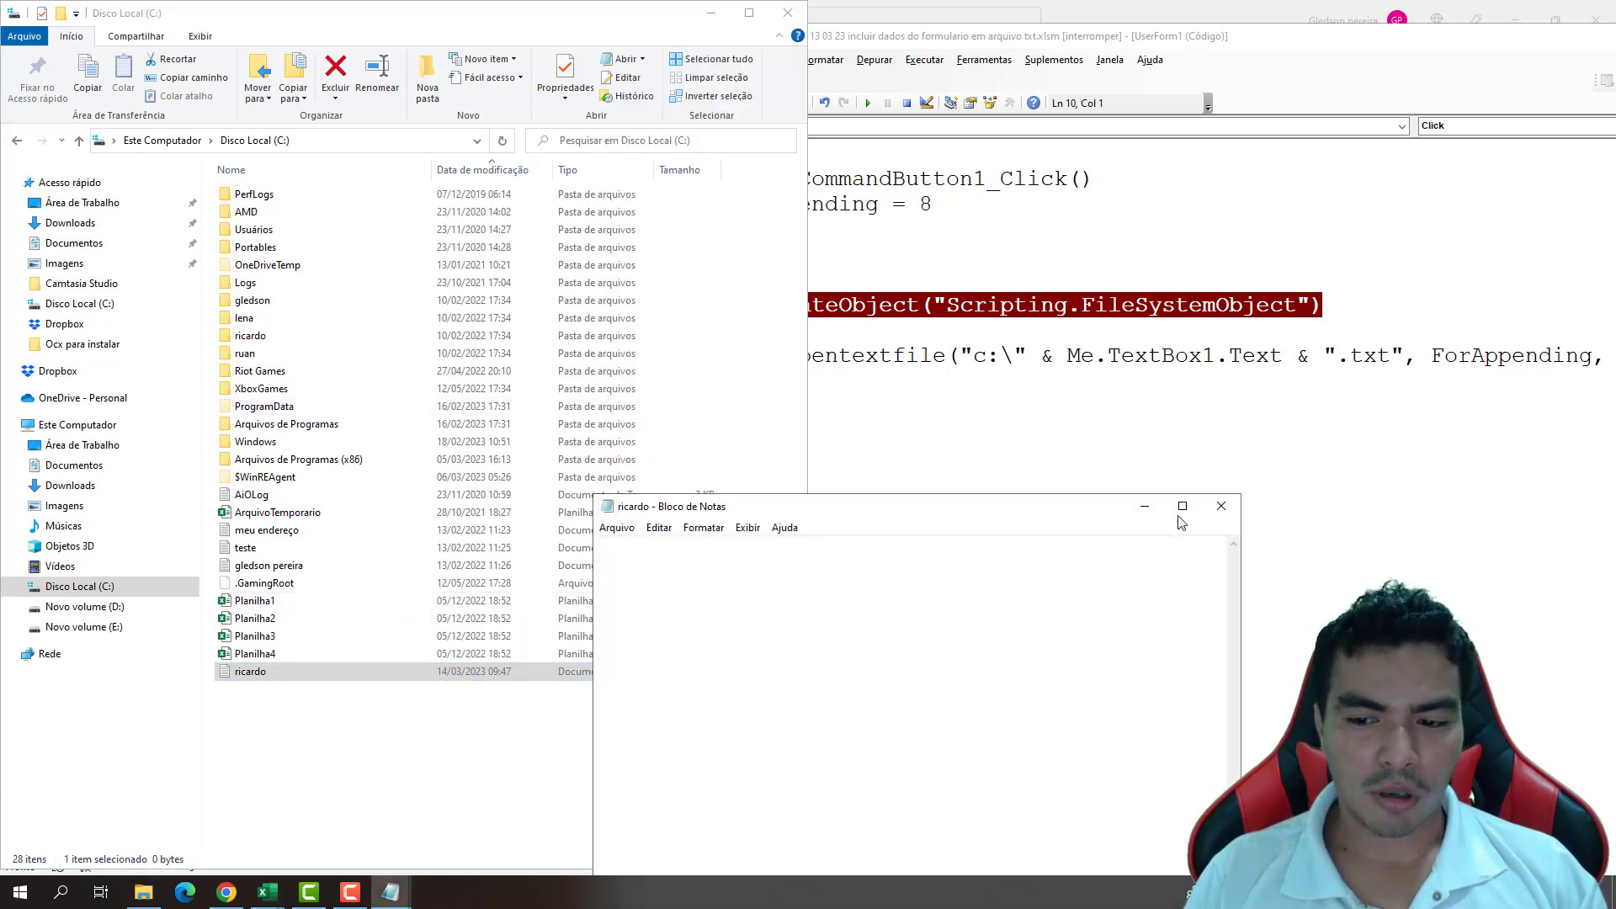
left_click(1222, 505)
left_click(886, 256)
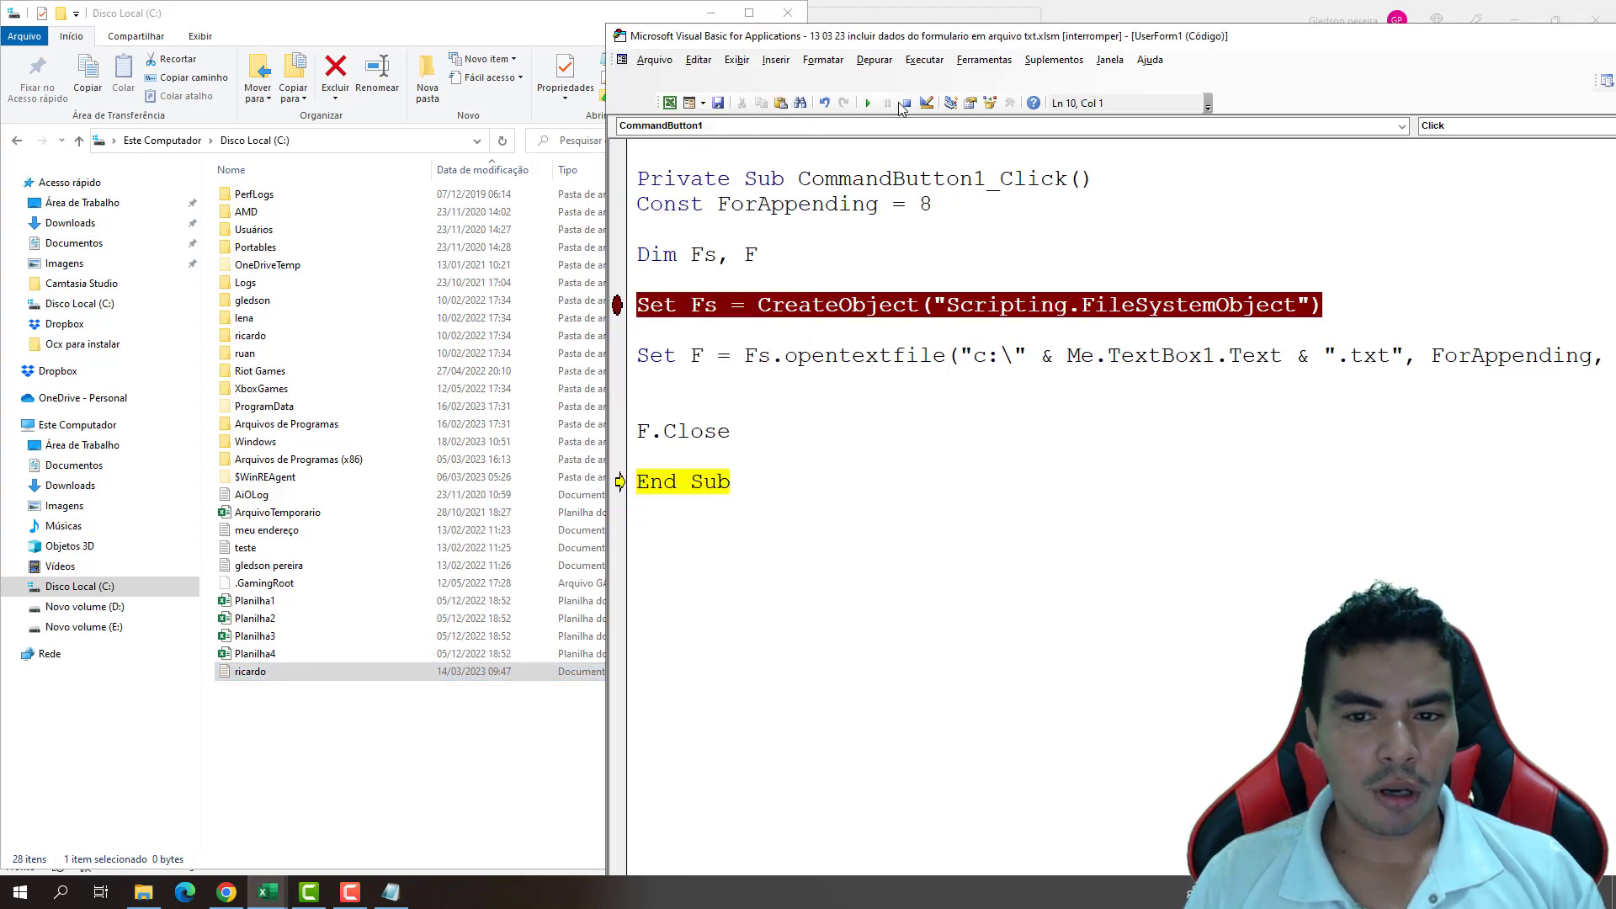
left_click(906, 102)
double_click(771, 492)
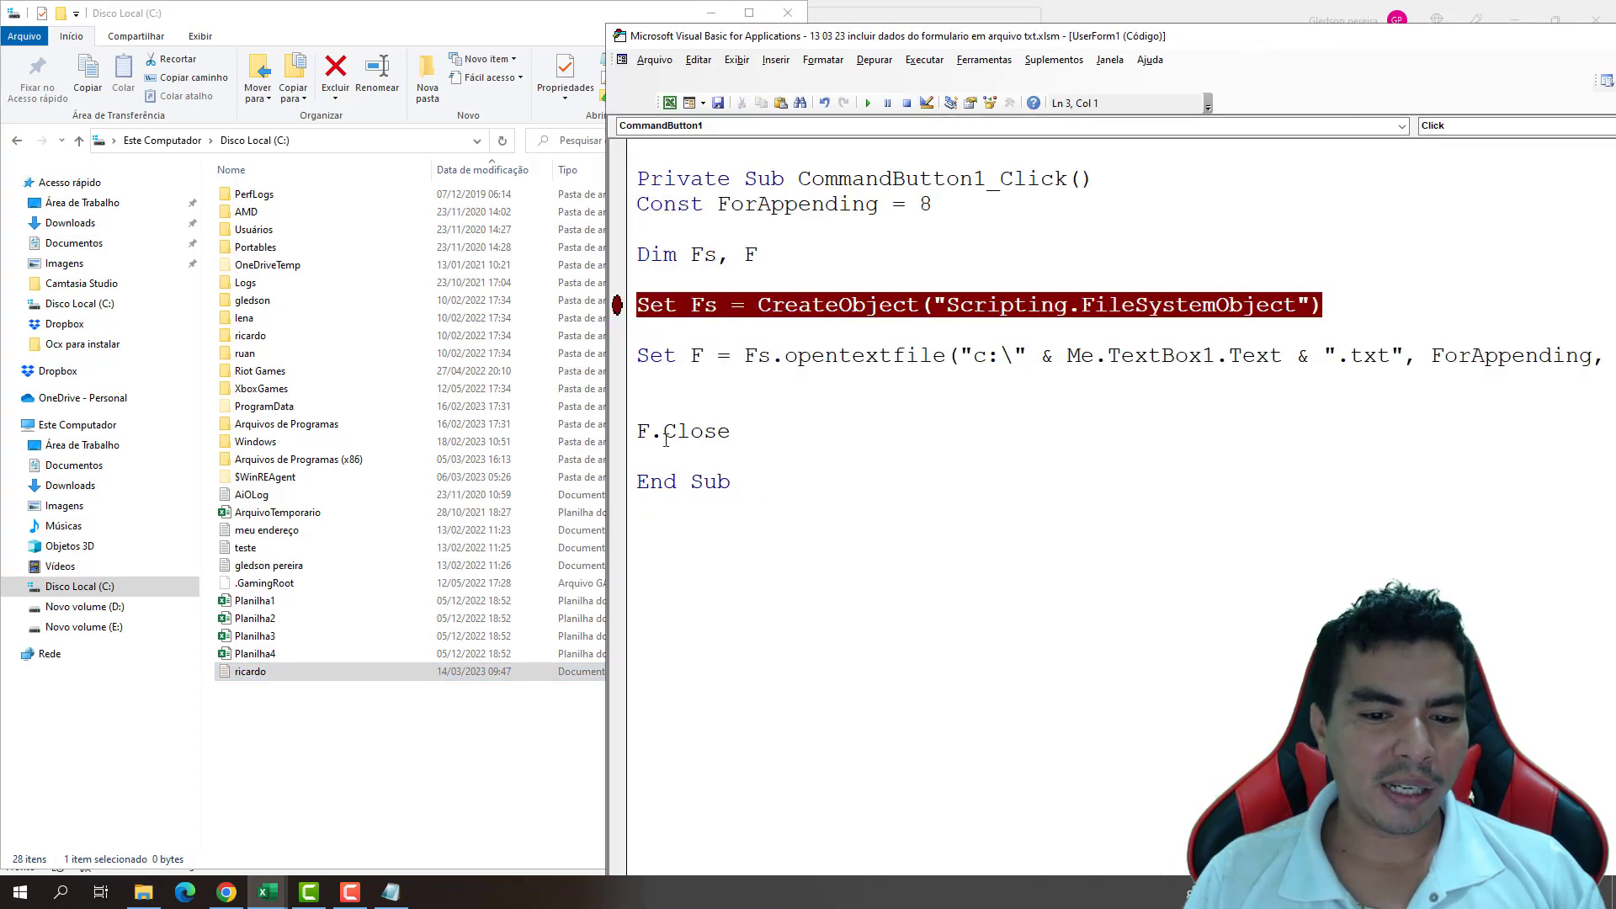
left_click_drag(665, 440, 740, 434)
- Add the line F.writeline Me.TextBox1.Text above F.Close
left_click(653, 399)
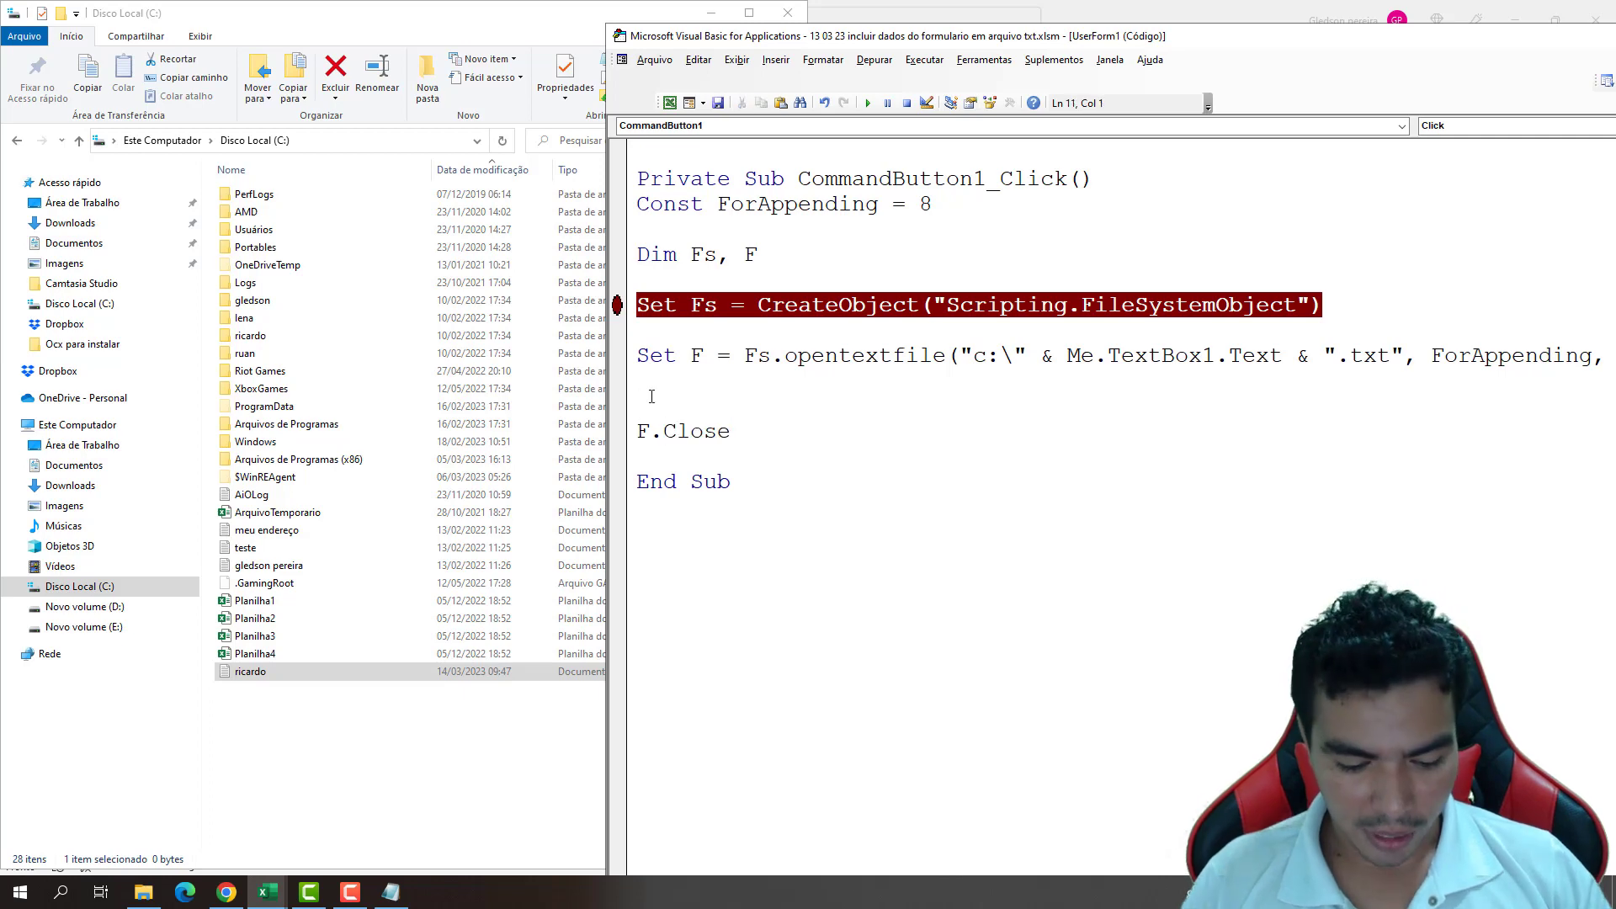
type("f.write")
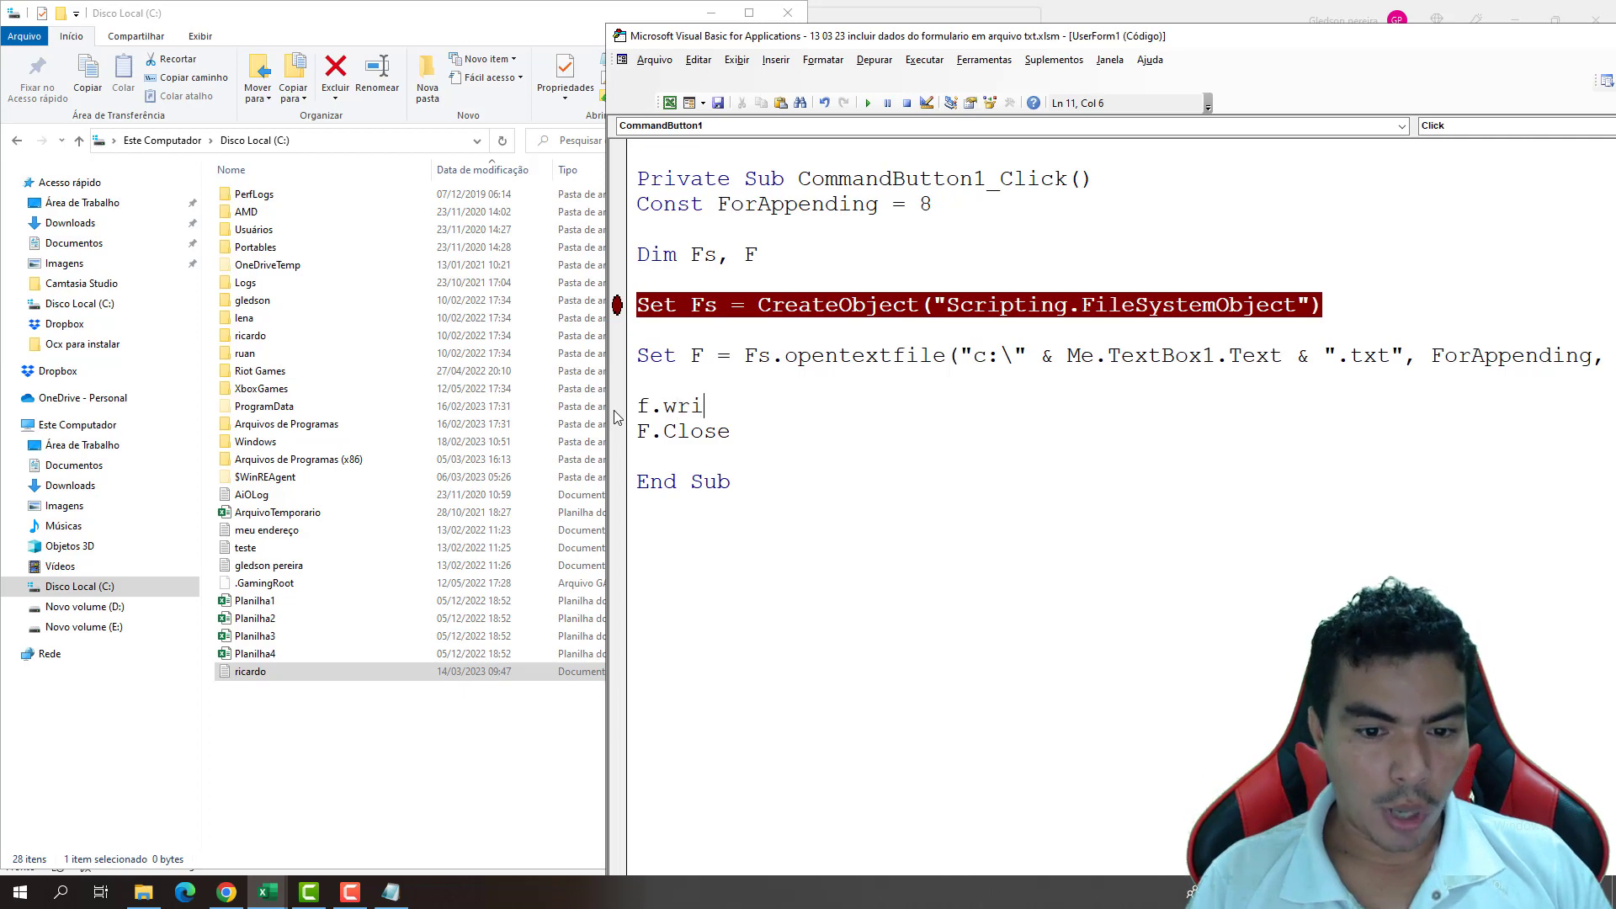
type("line m")
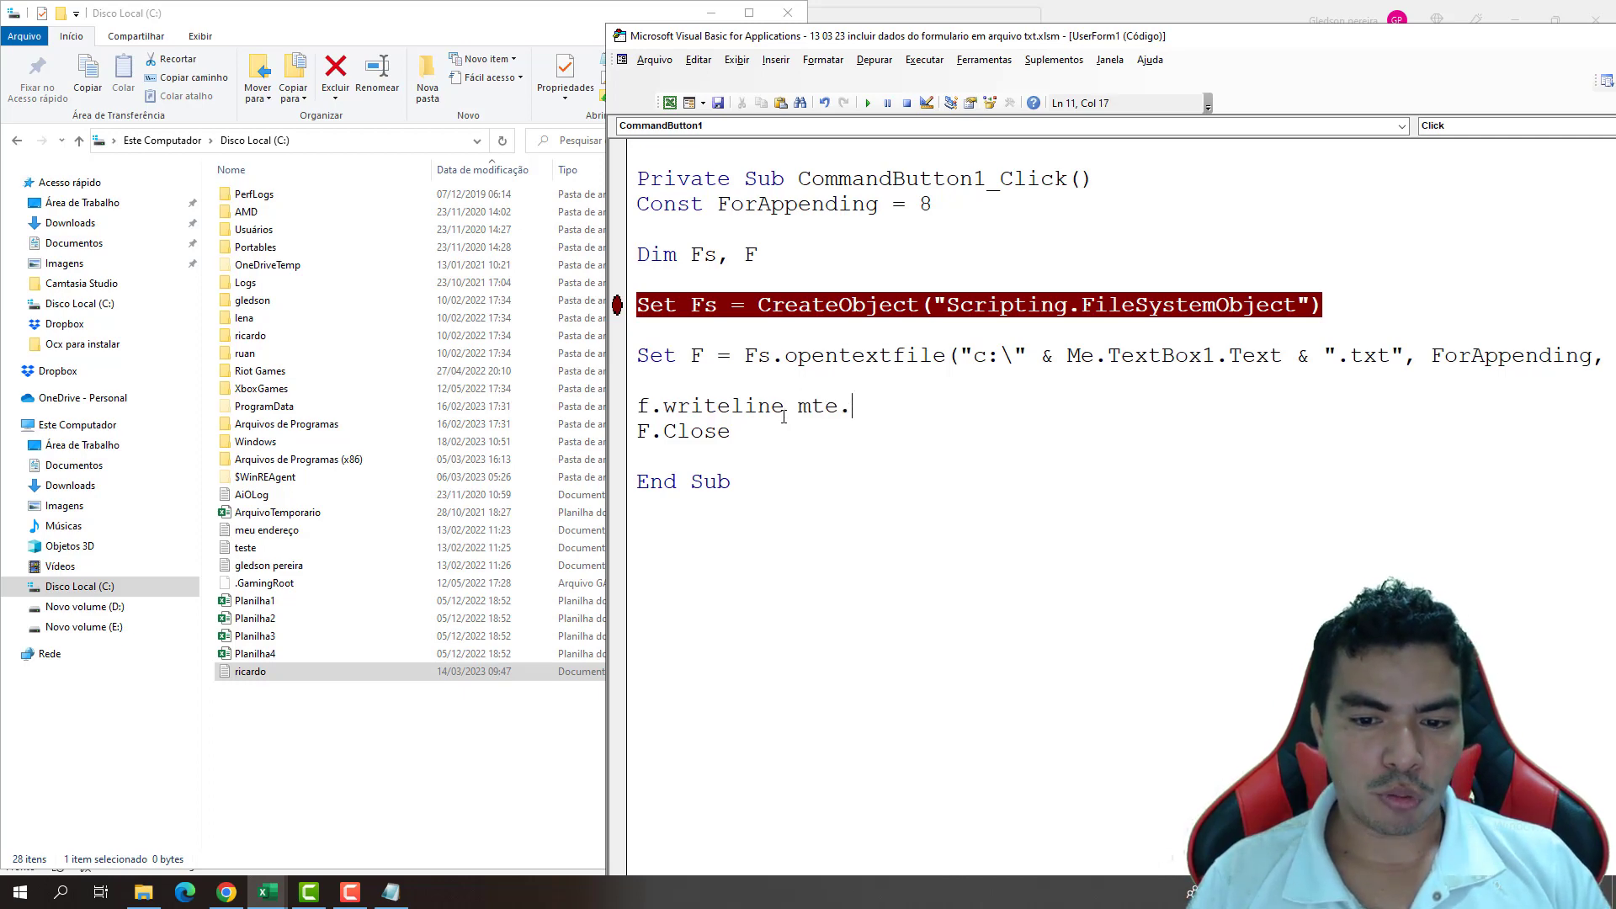
key("BackSpace")
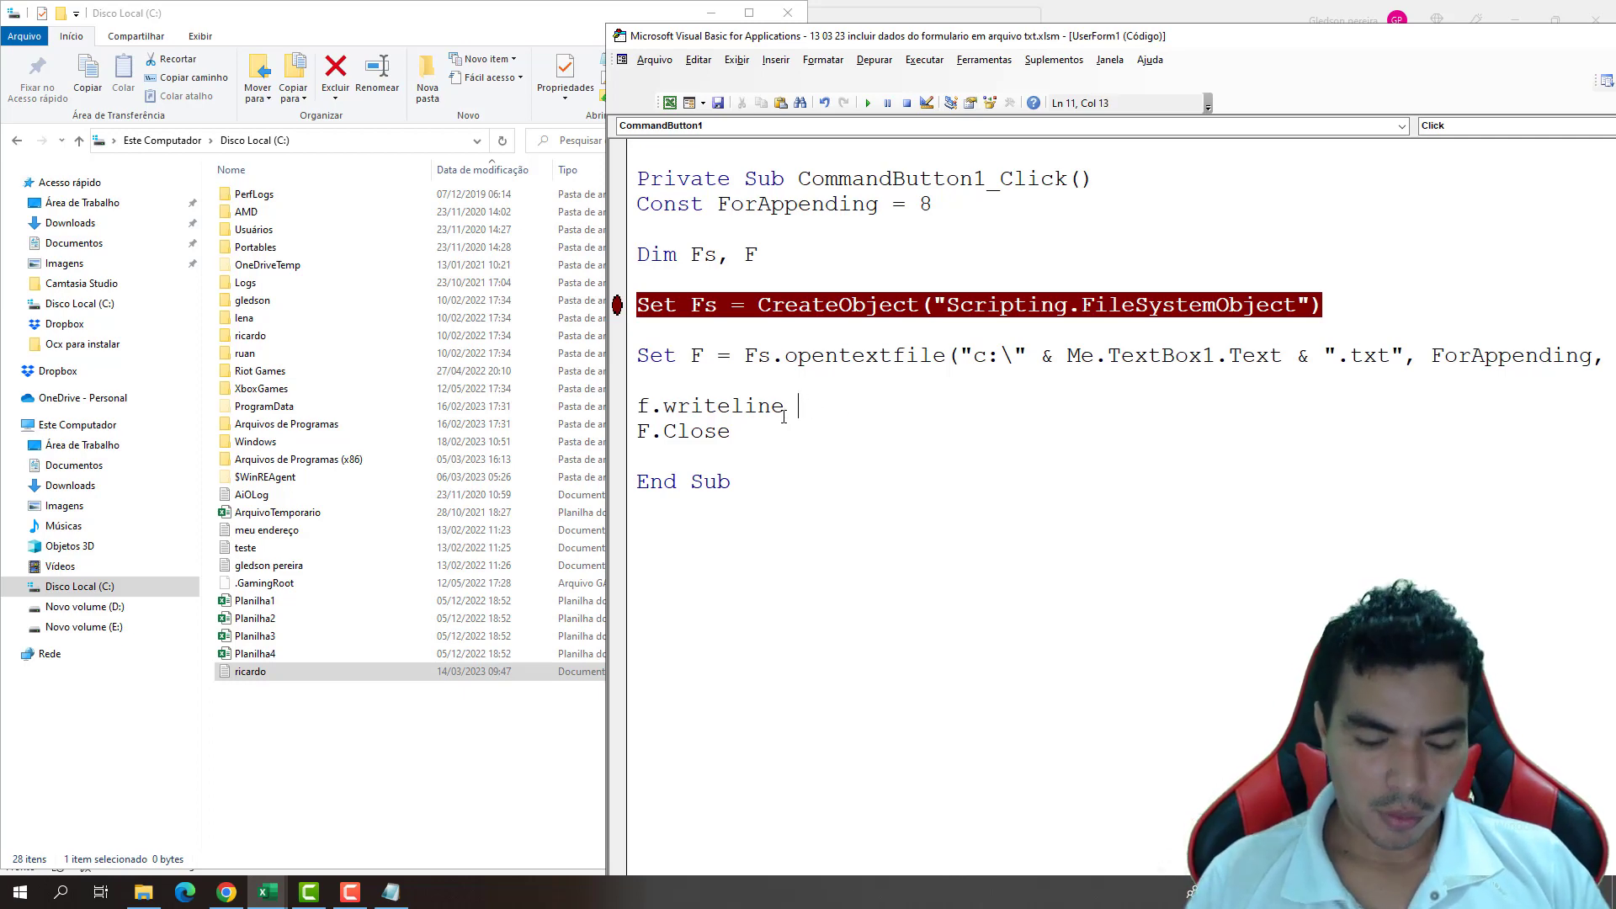
type("me.wri")
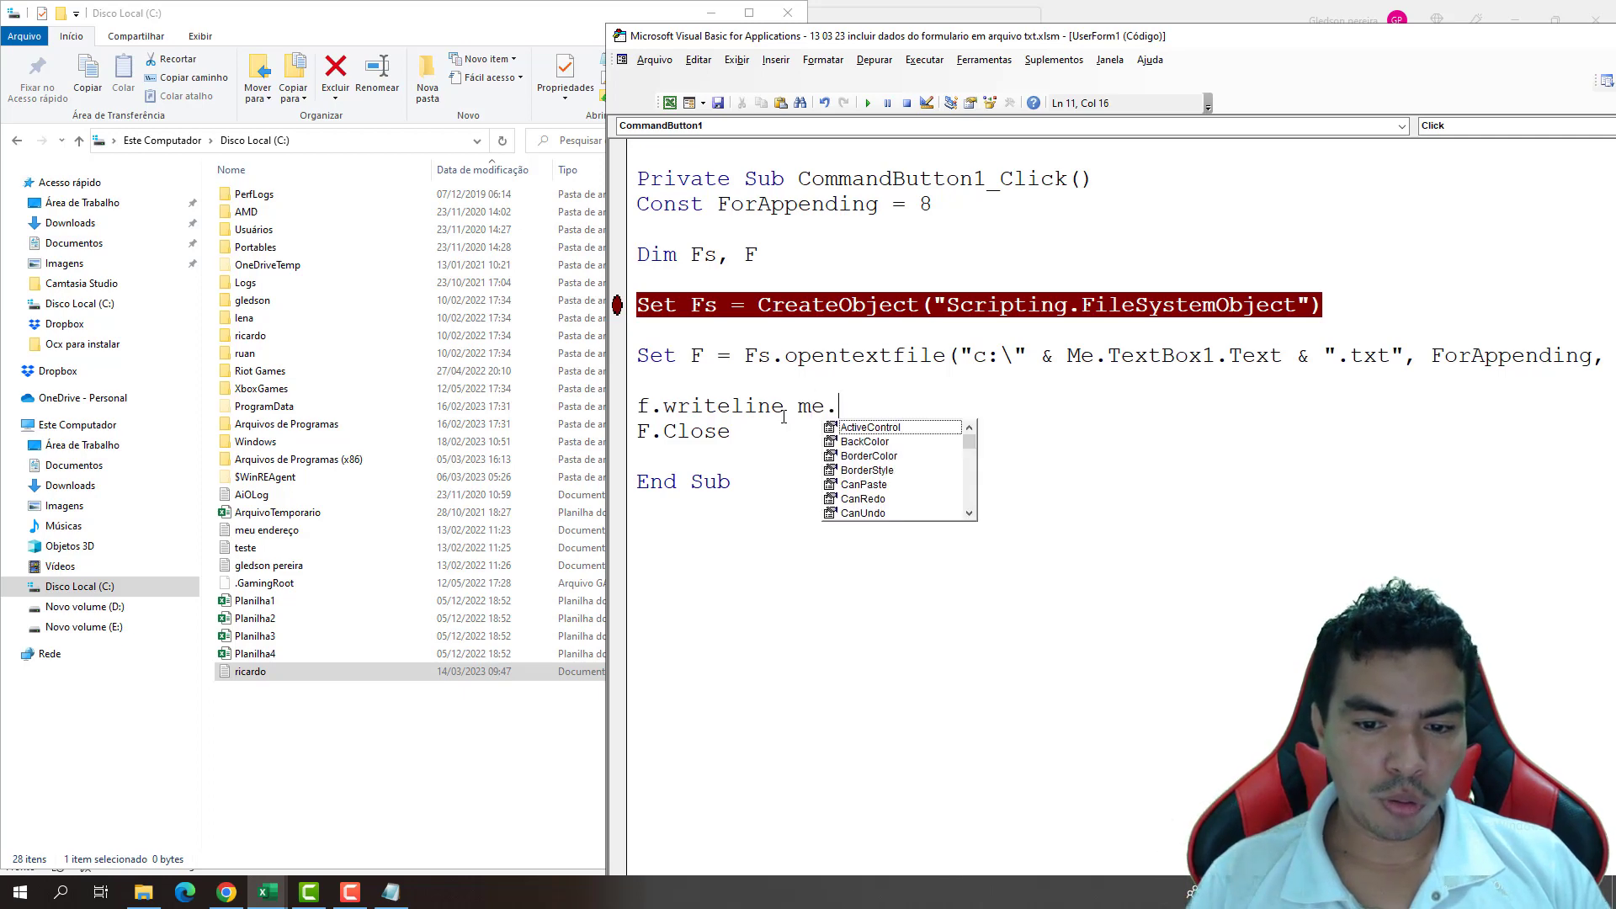
type("te")
key("Tab")
type(".te")
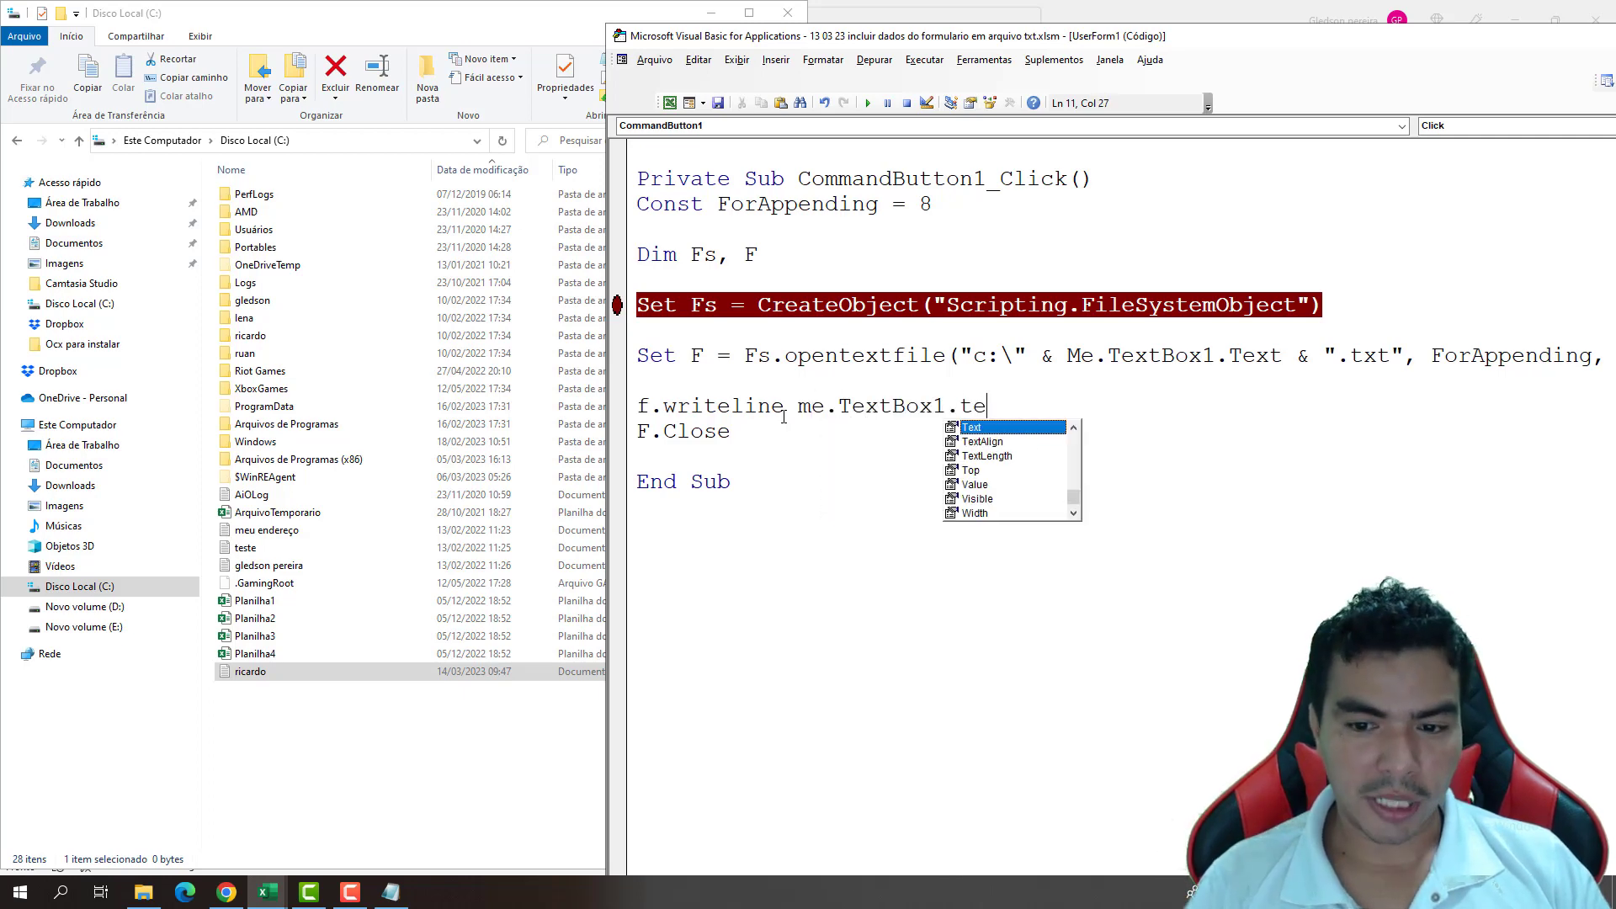
key("Tab")
key("Return")
key("Return")
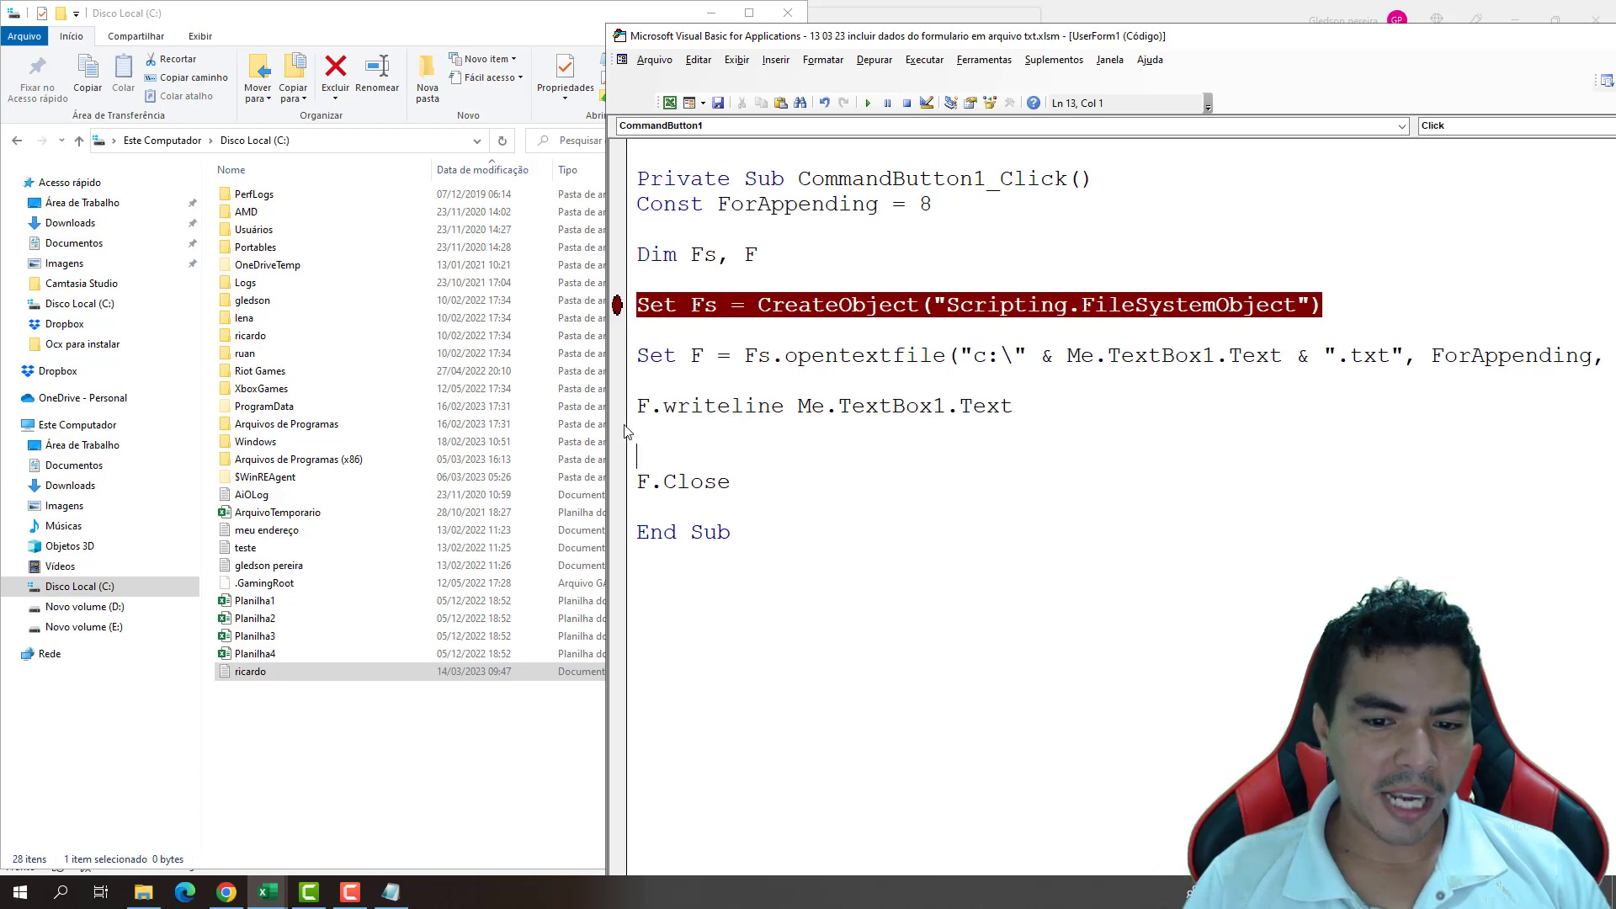
- Copy the F.writeline line and paste three duplicates below it
left_click_drag(653, 406, 743, 408)
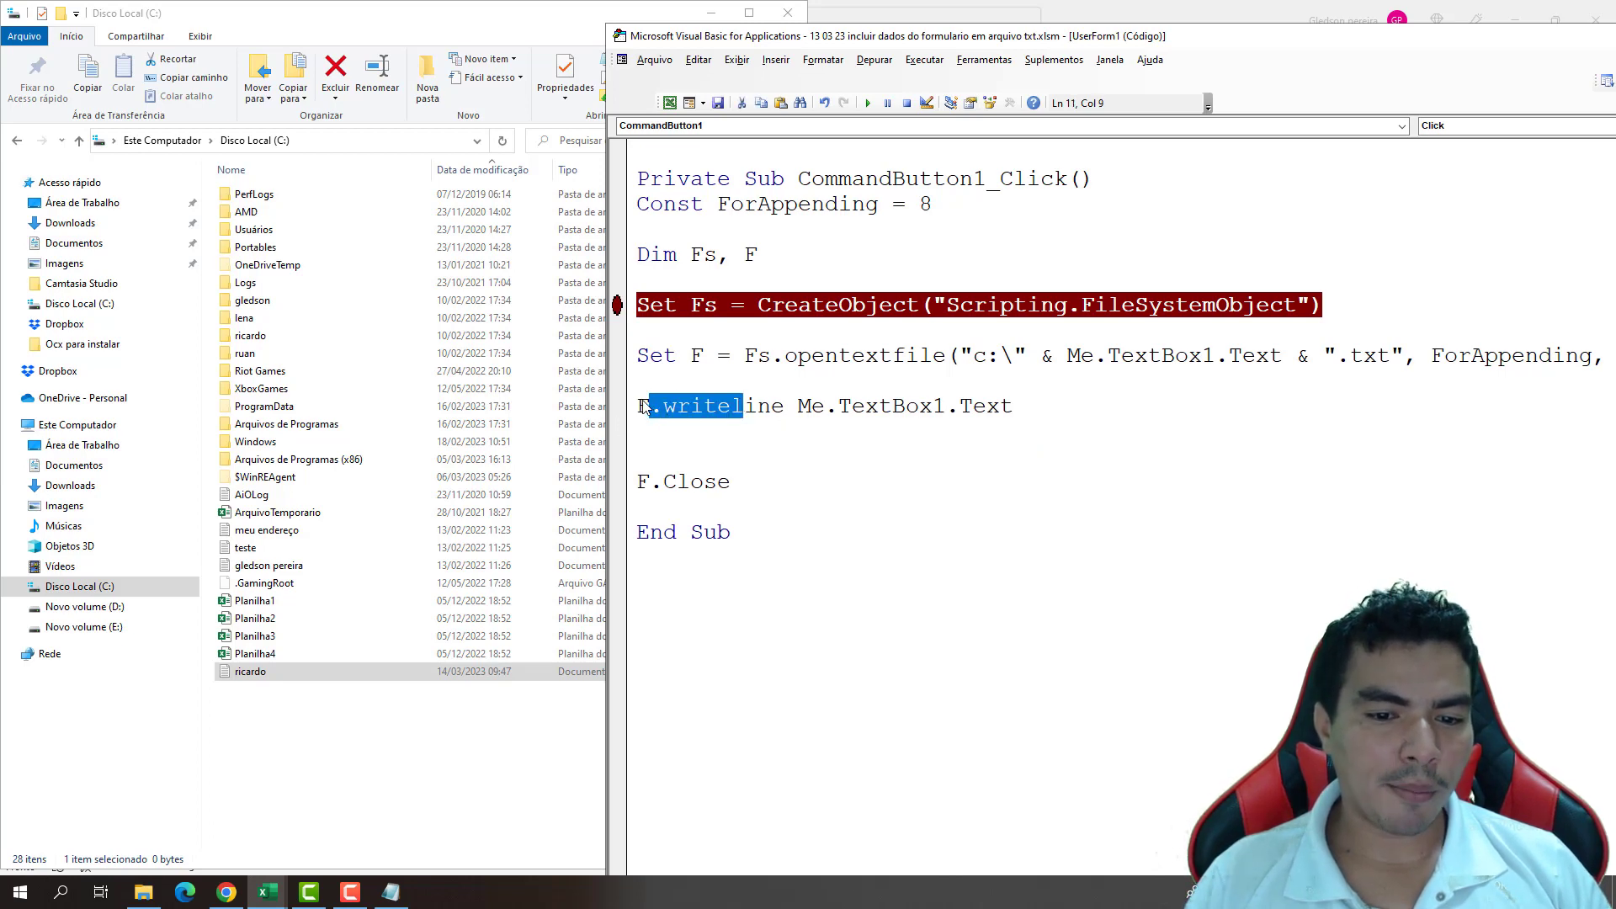
left_click_drag(640, 407, 1003, 405)
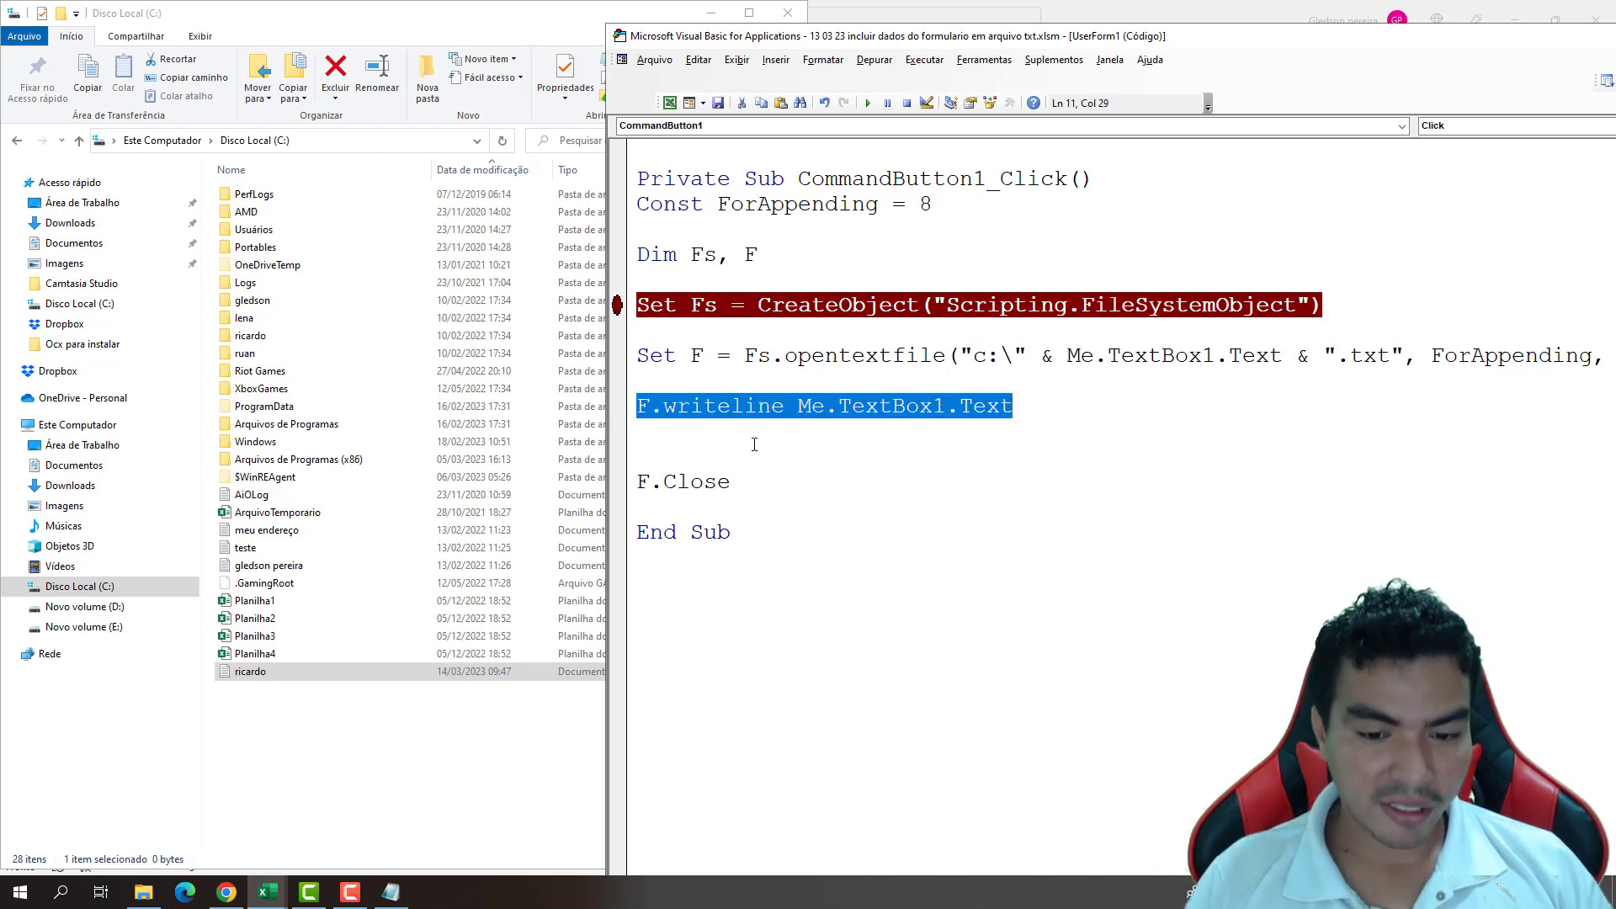
key("ctrl+c")
left_click(671, 436)
key("ctrl+v")
key("Return")
key("Return")
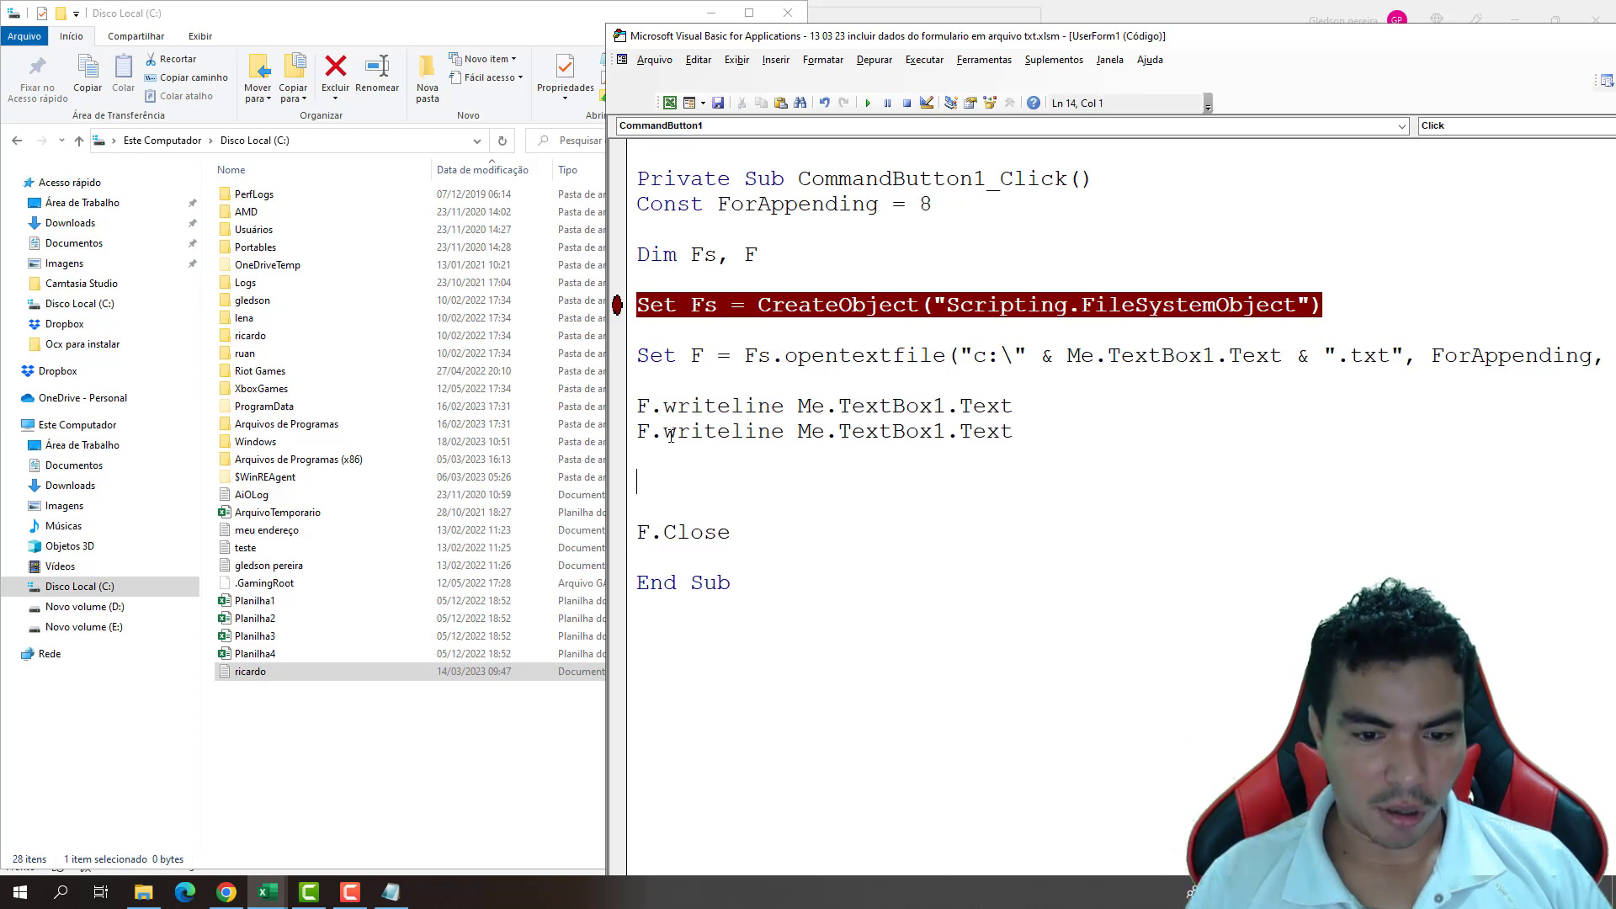
key("ctrl+v")
key("Down")
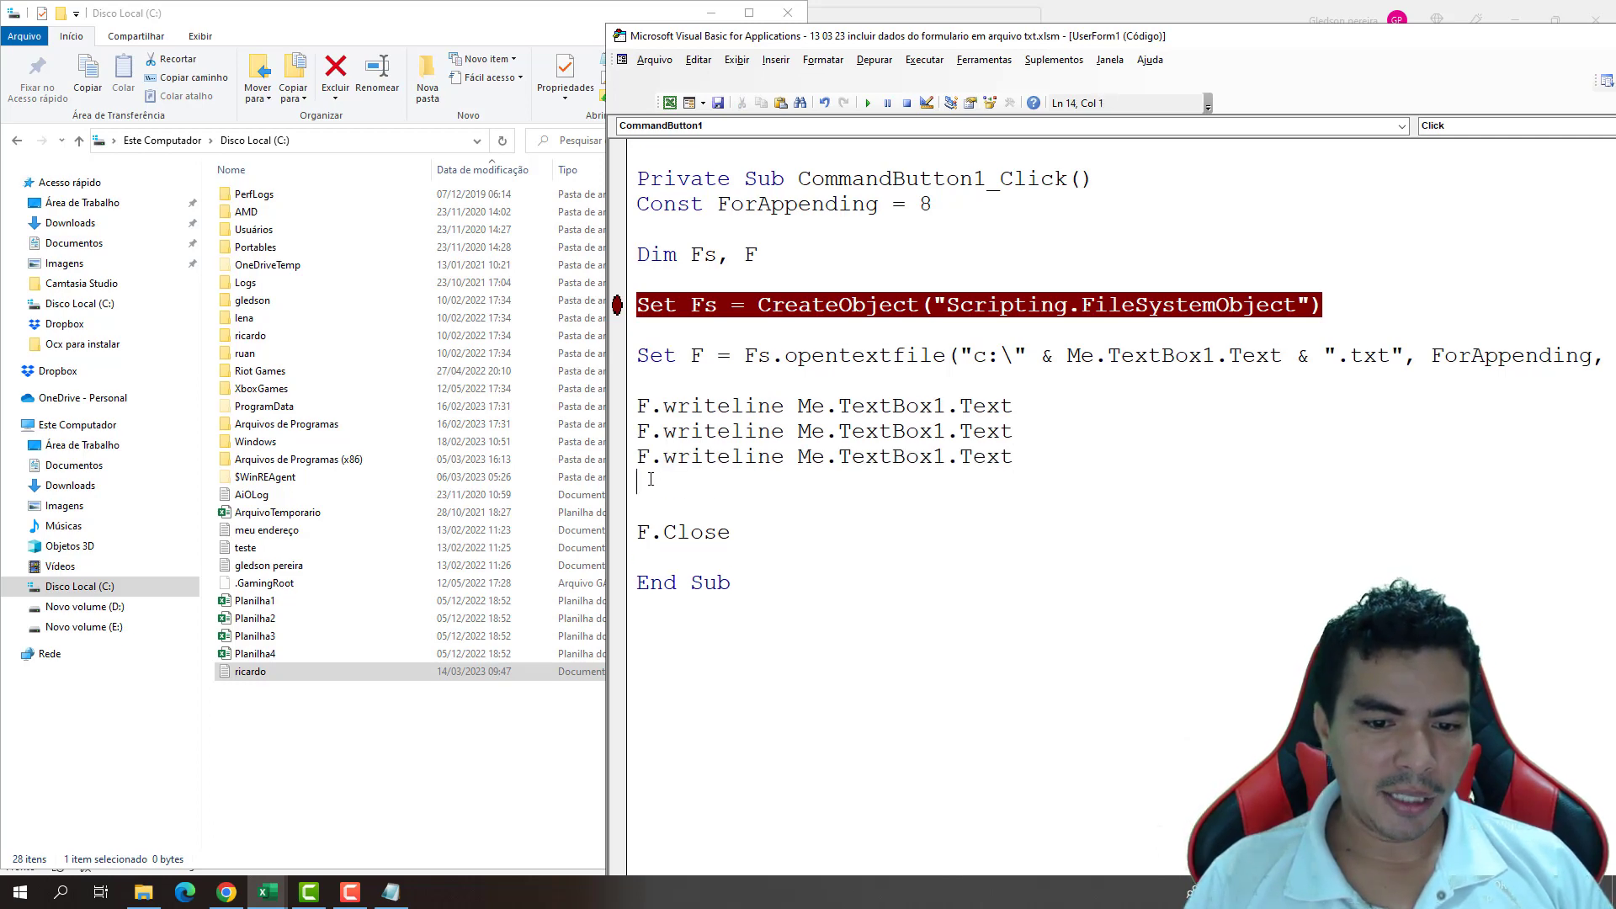
key("ctrl+v")
- Renumber the duplicates to Me.TextBox2.Text, Me.TextBox3.Text and Me.TextBox4.Text
left_click_drag(939, 431, 946, 482)
type("2")
left_click(944, 459)
type("34")
left_click(936, 524)
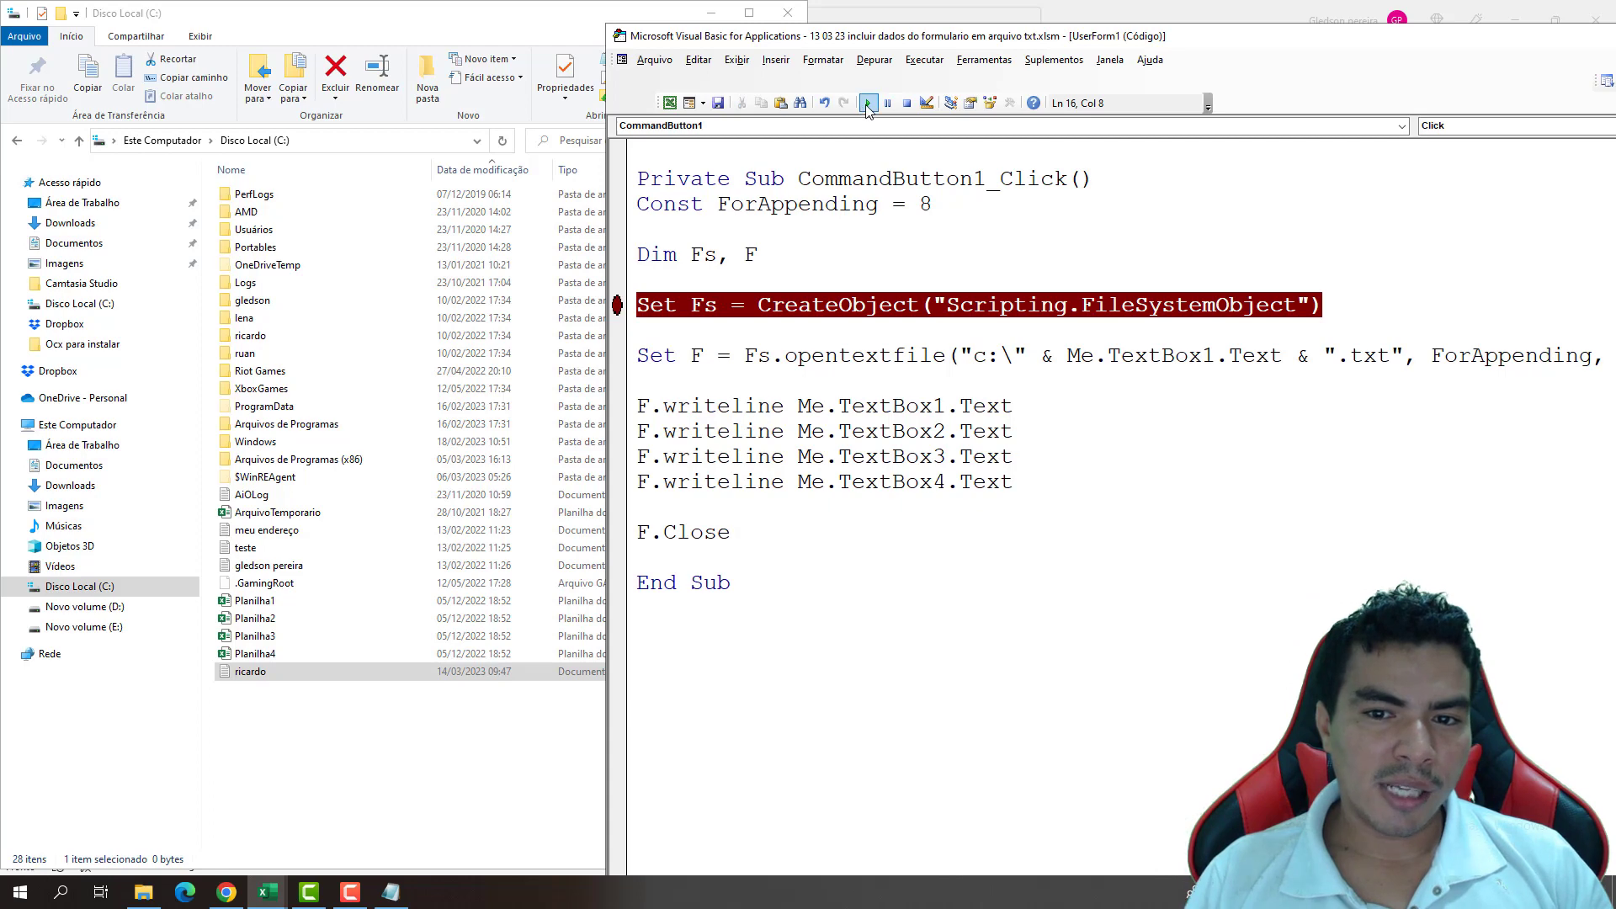
- Run the form, enter Endereço 'rardua', Bairro 'bairro', Cidade 'fortaleza', and click Salvar Bloco de Notas
left_click(867, 104)
type("r")
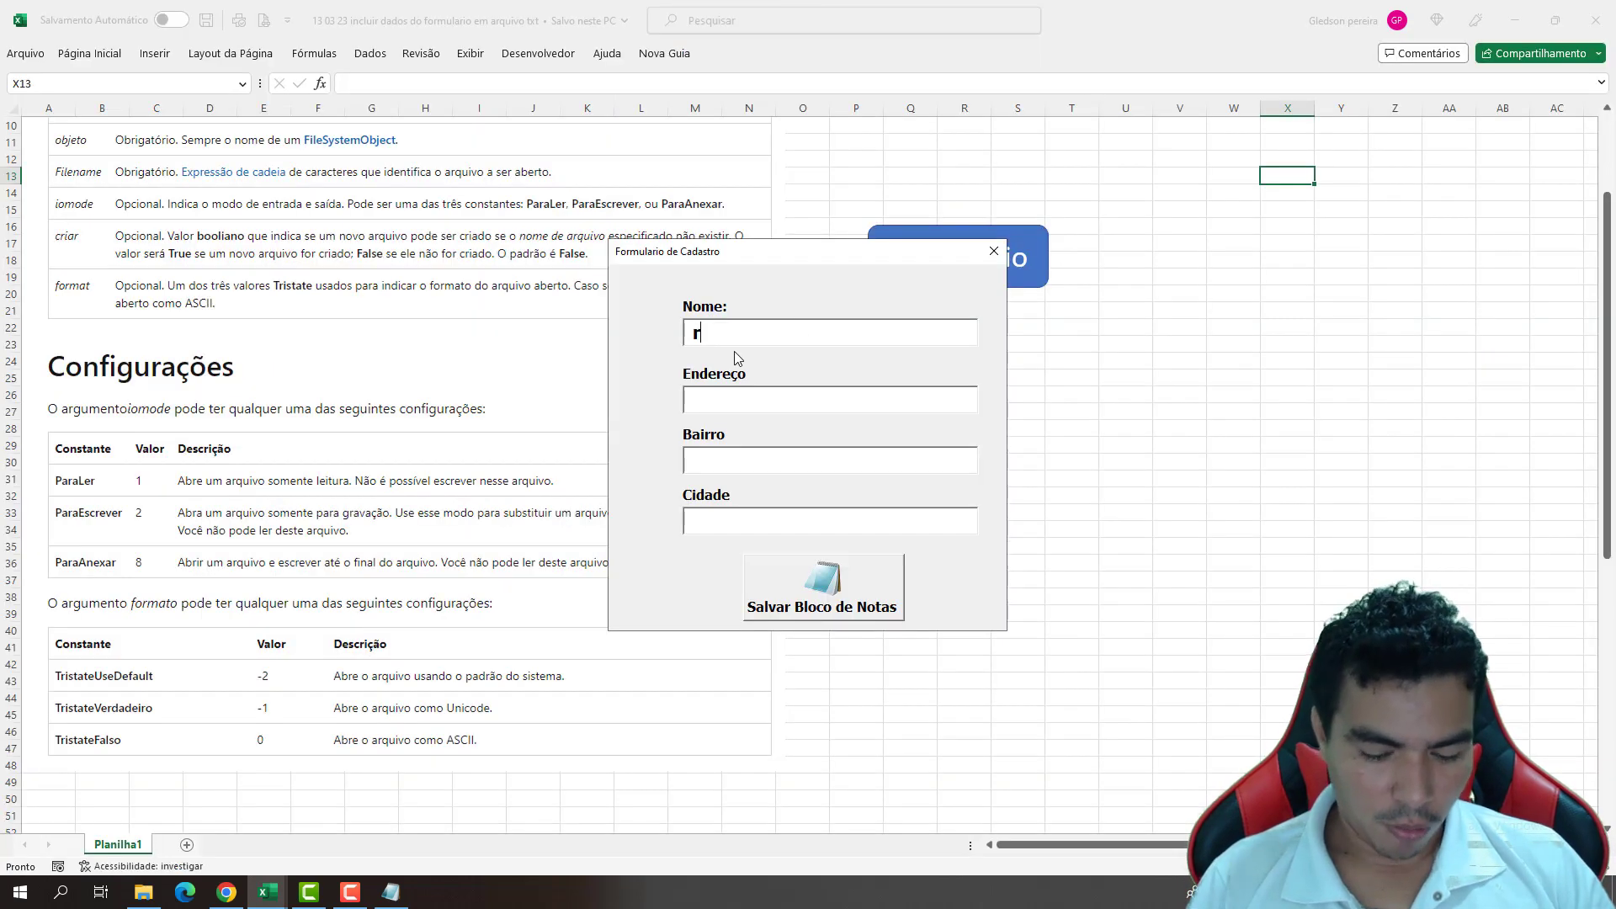
type("icardo")
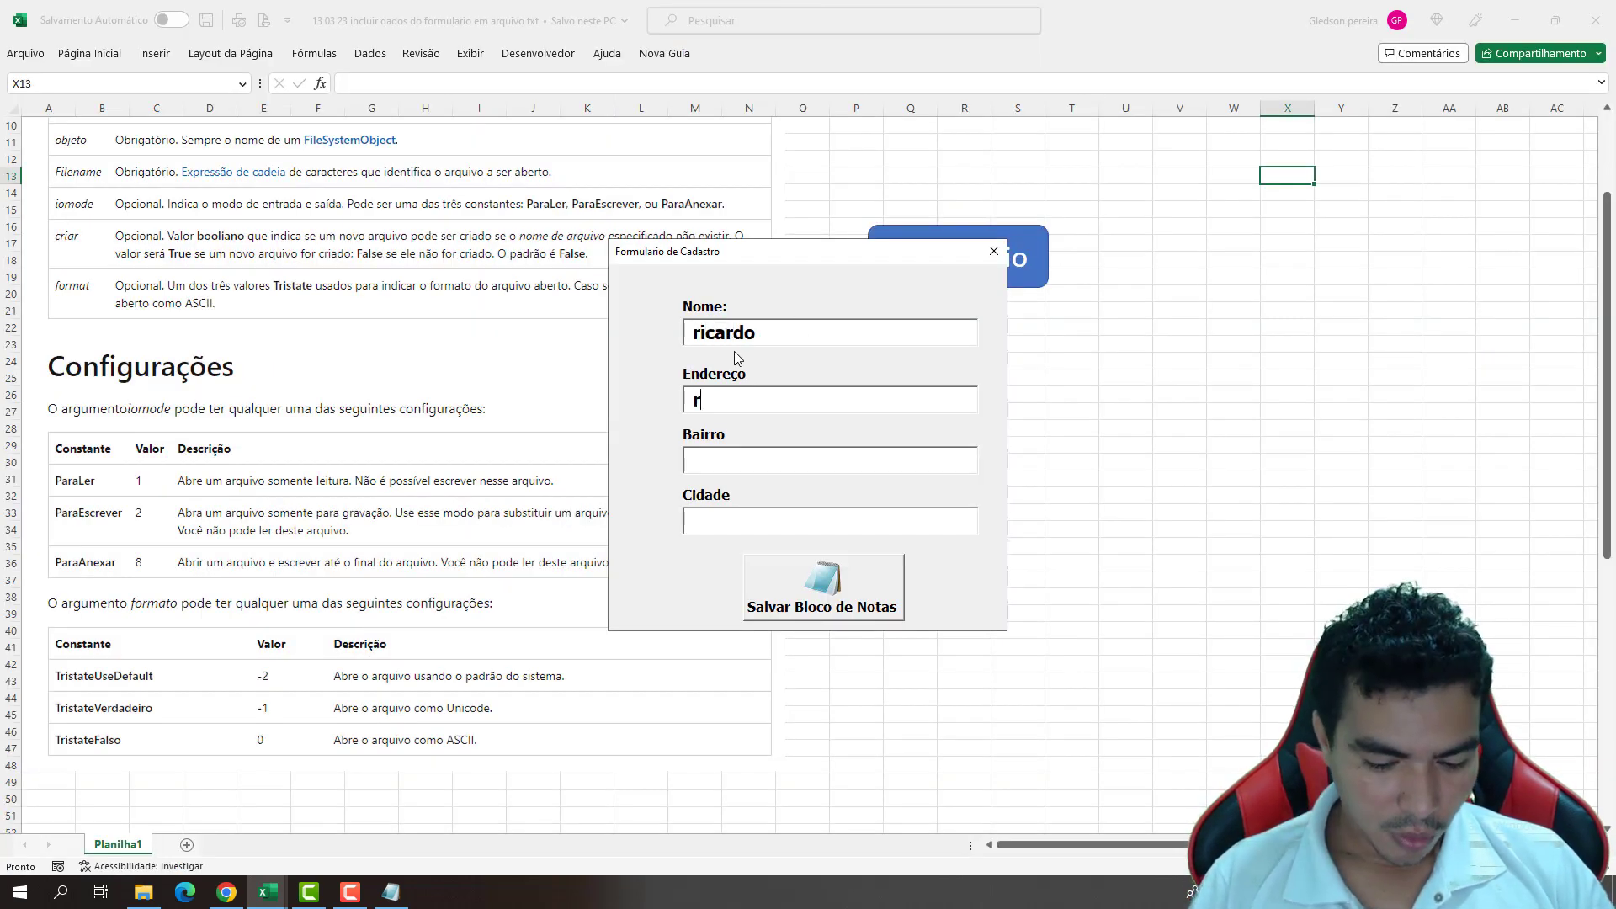
type("ua p")
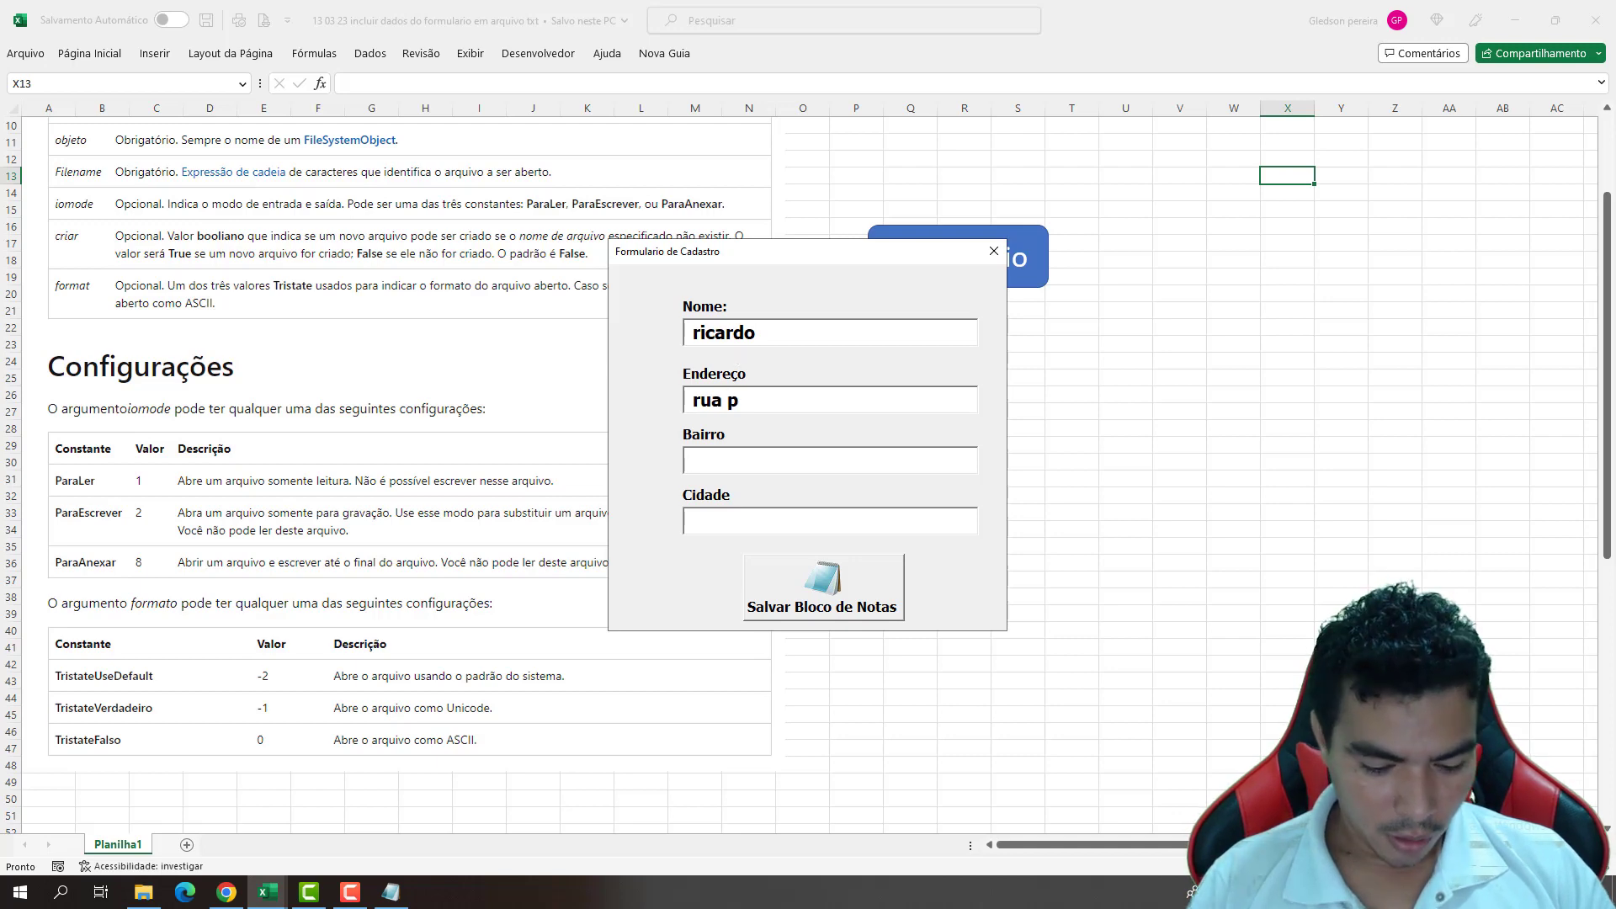
key("Tab")
type("bairro")
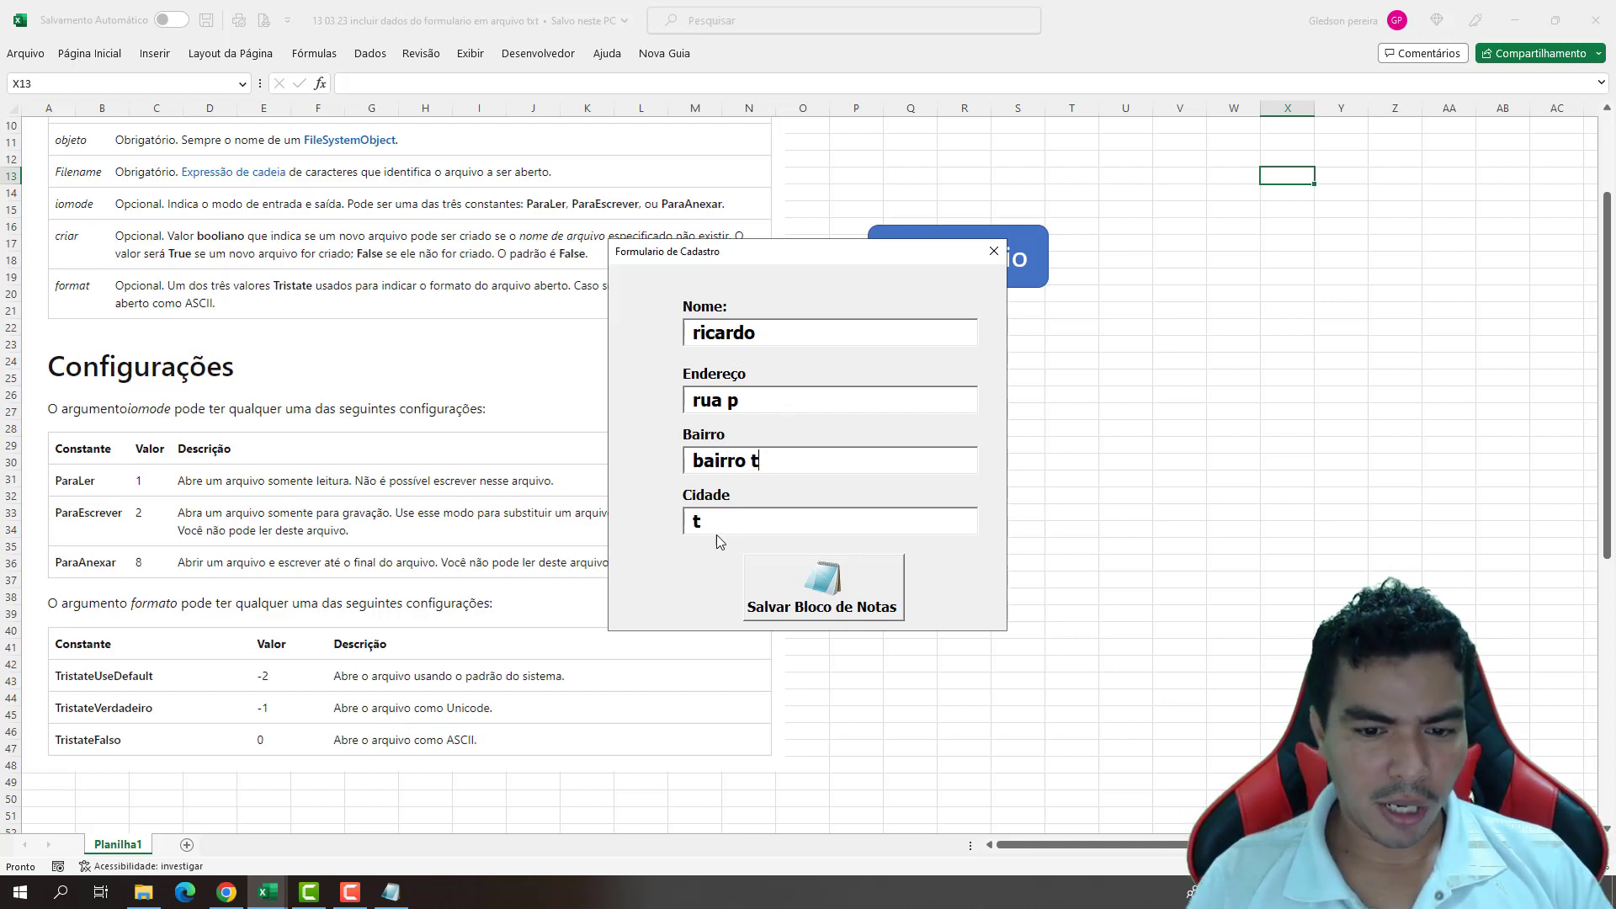
key("BackSpace")
type("fortal")
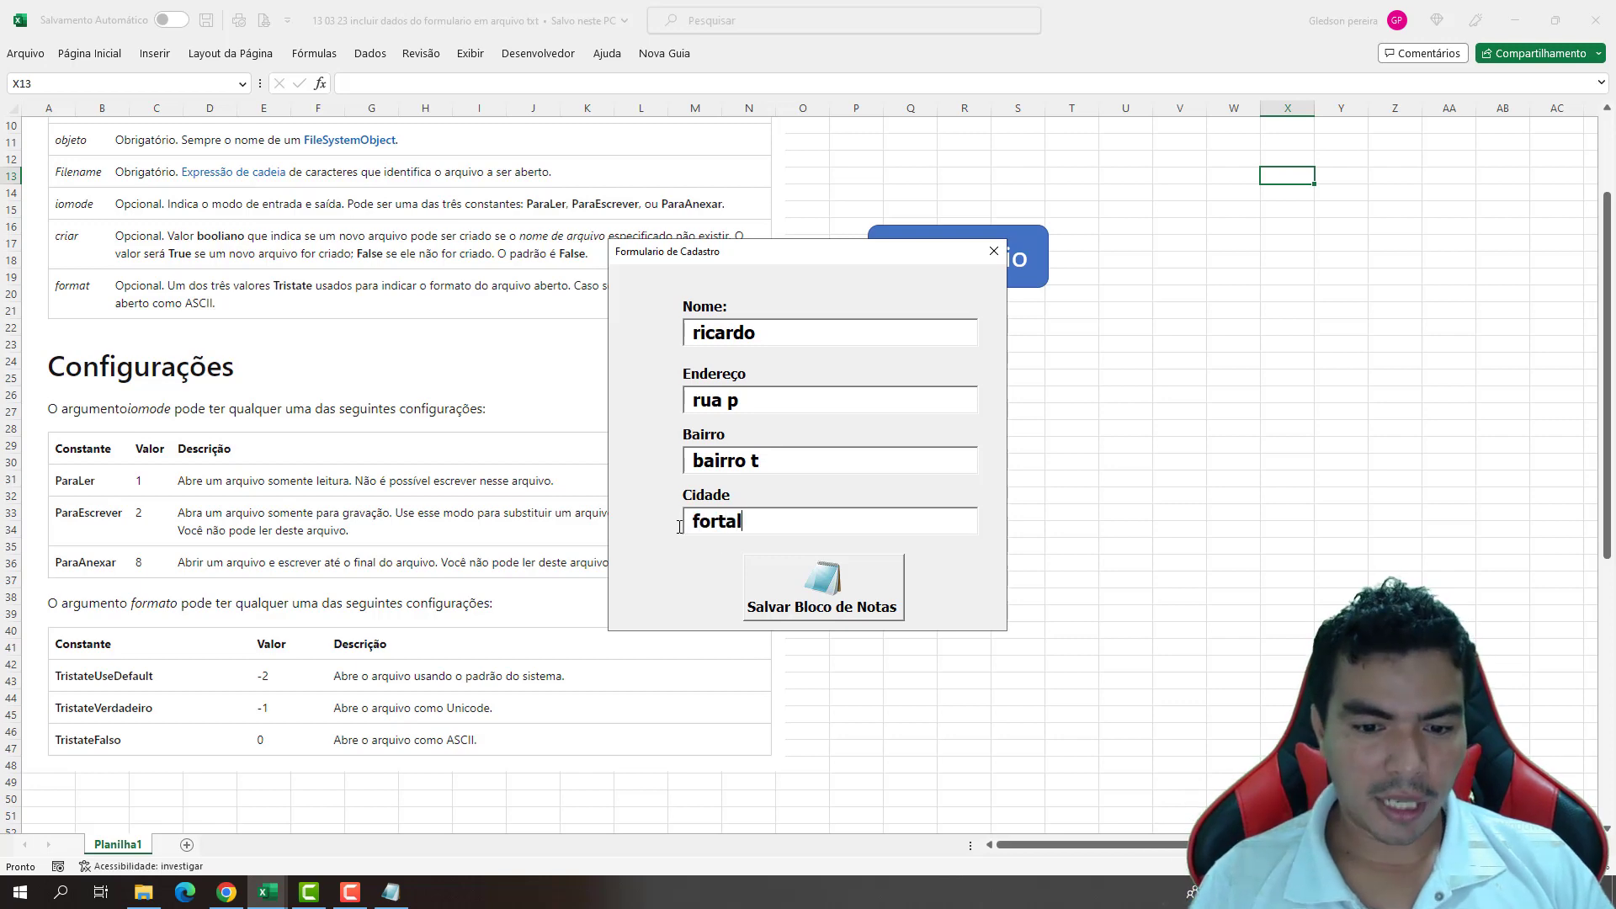
type("eza")
left_click(783, 589)
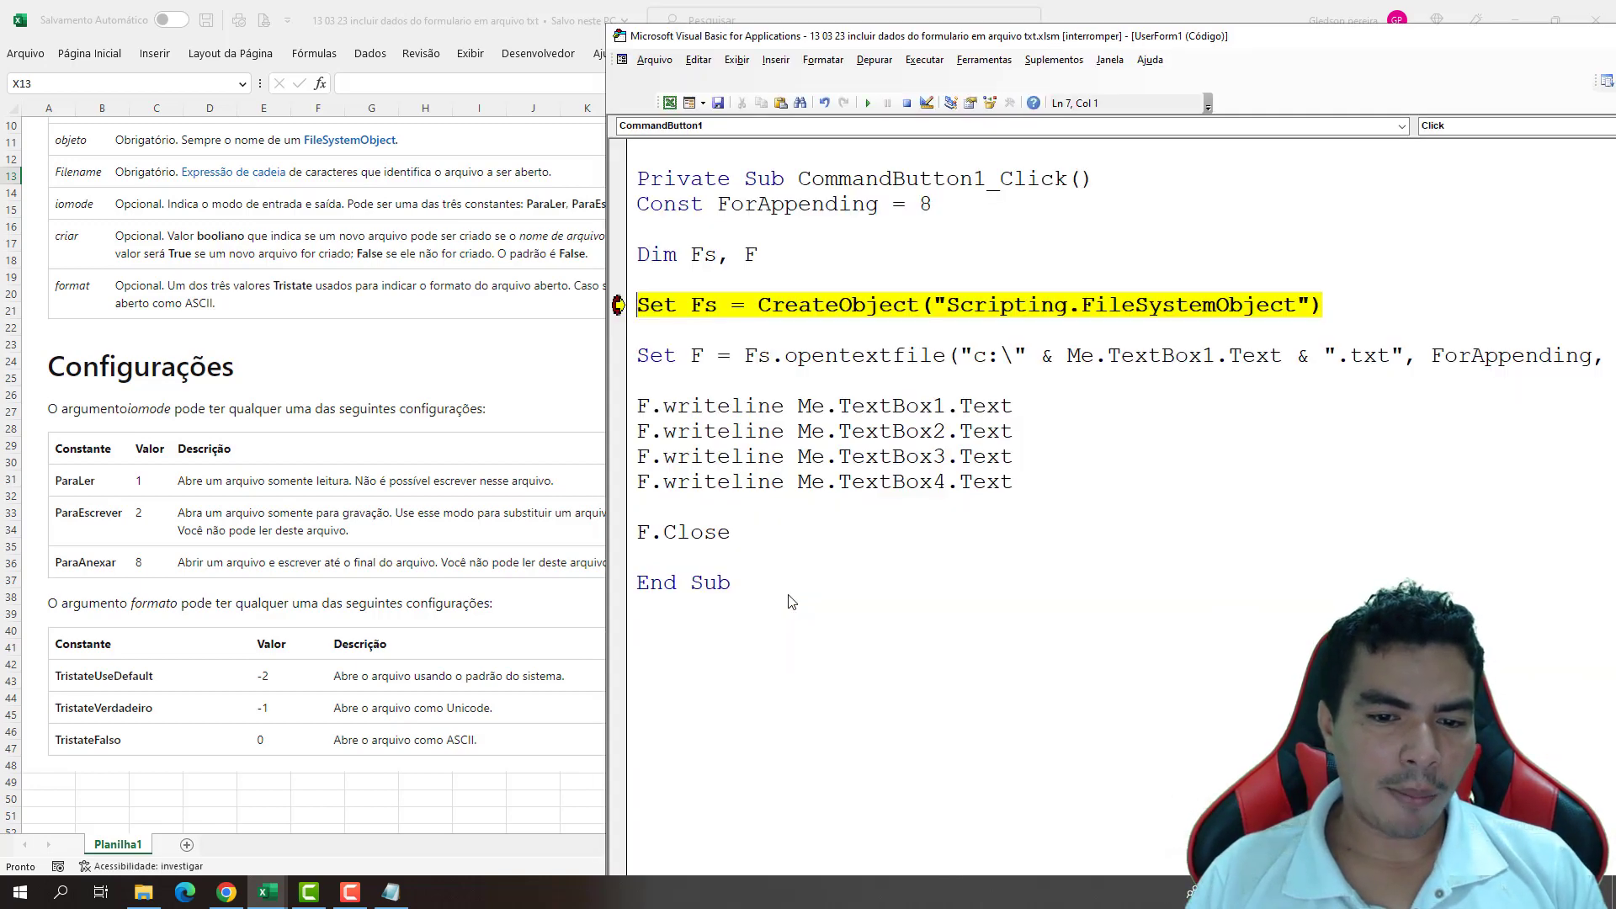
- Step the save code with F8 to End Sub, writing the 37-byte name-based file in C:\
left_click(143, 892)
left_click(1054, 461)
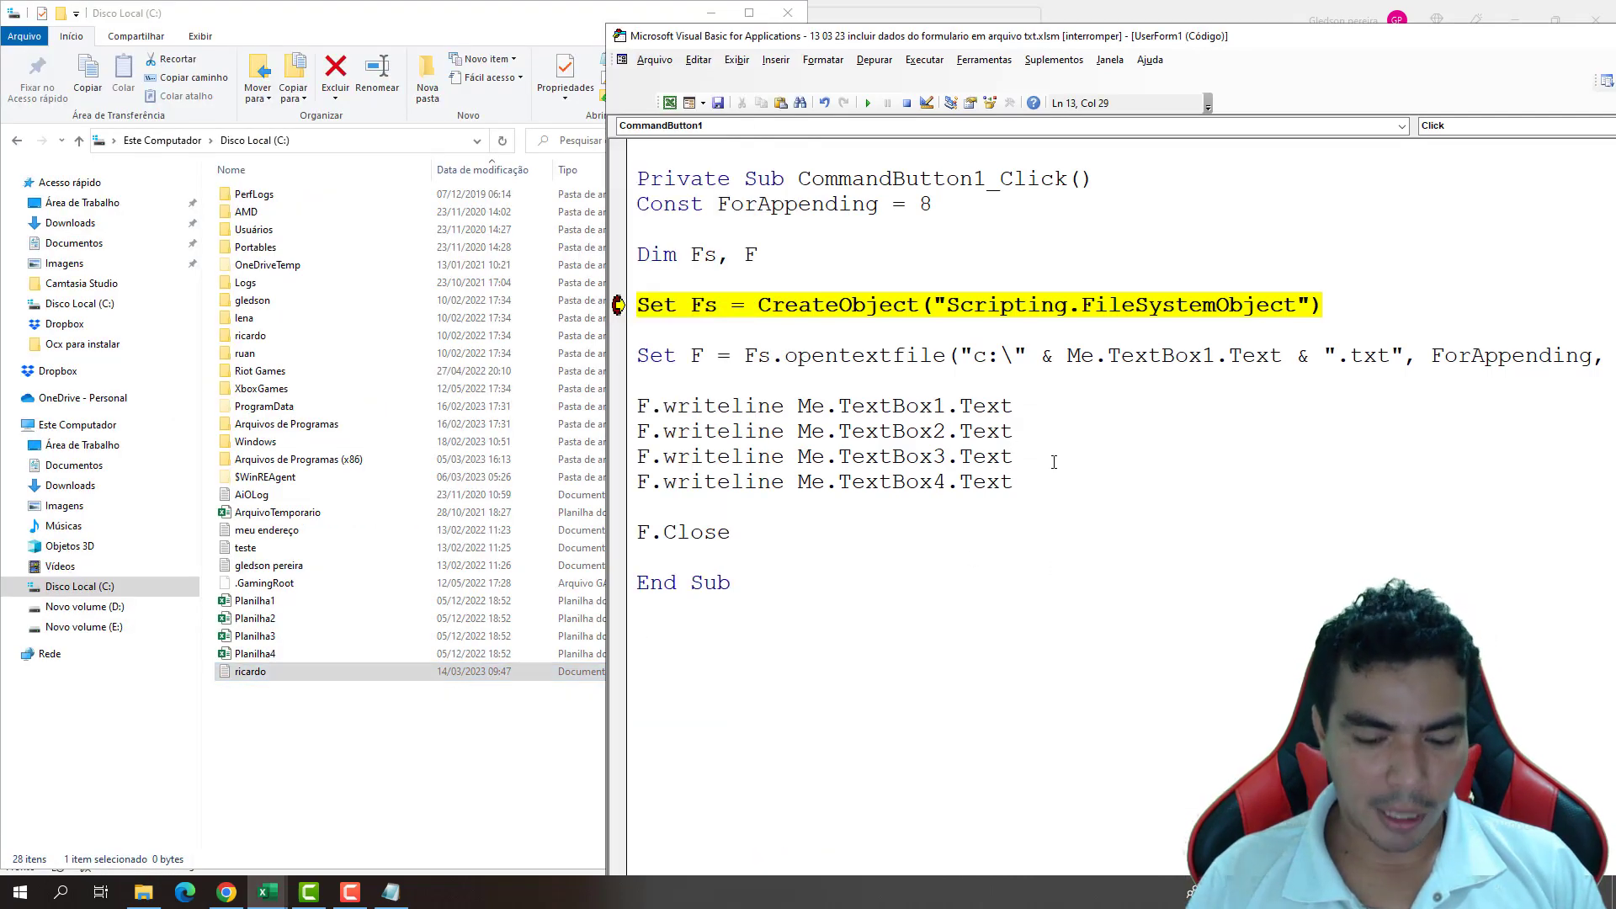
key("F8")
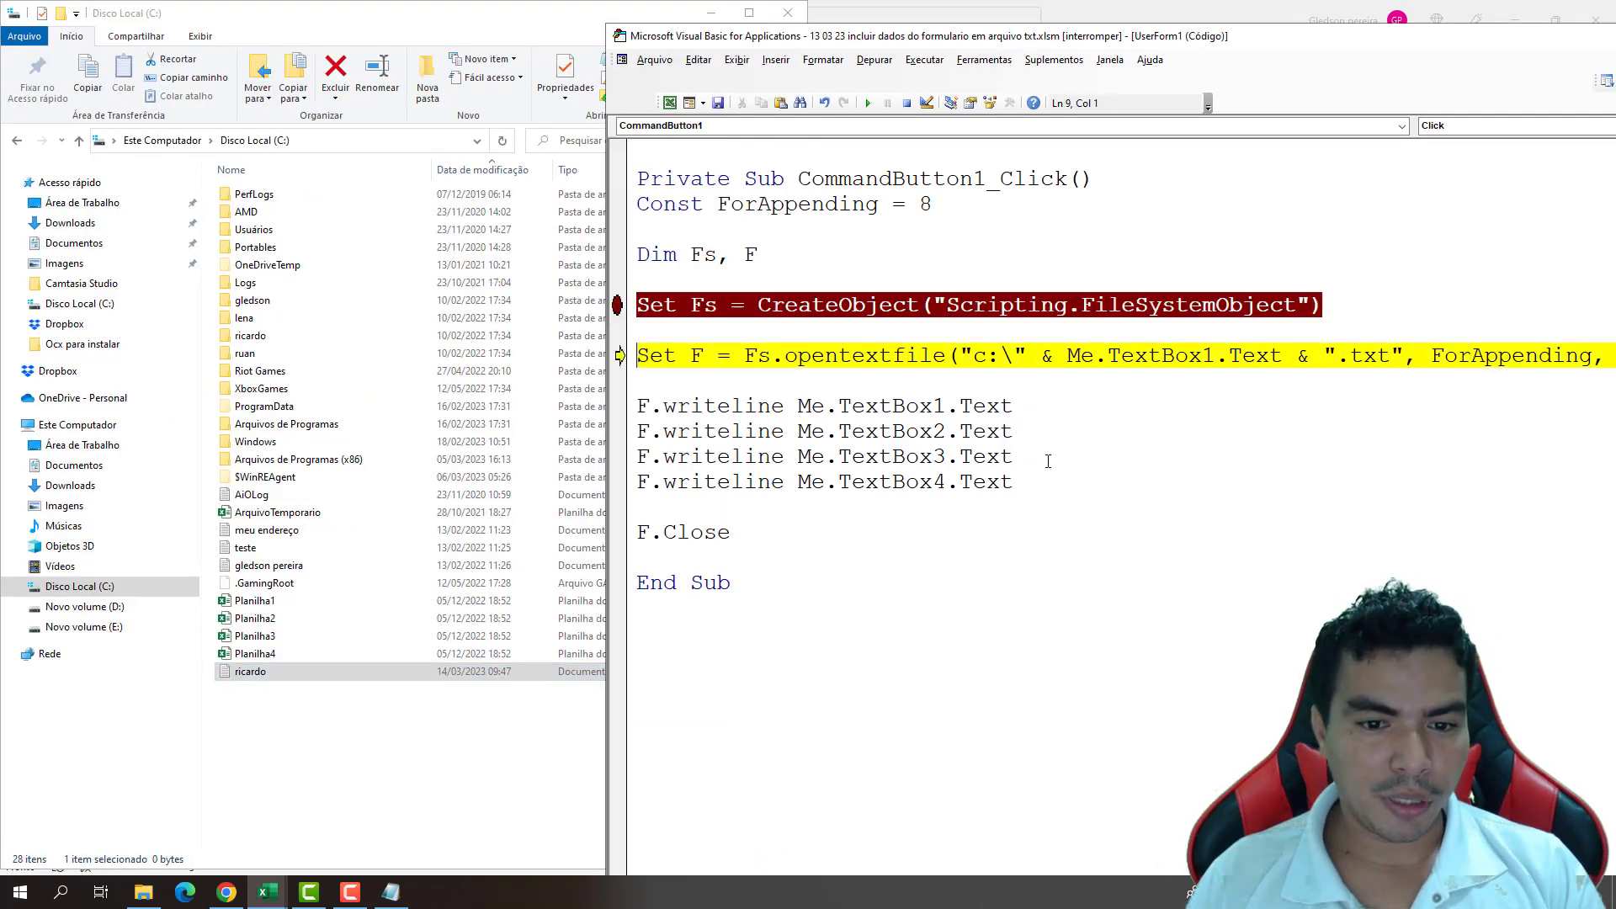
key("F8")
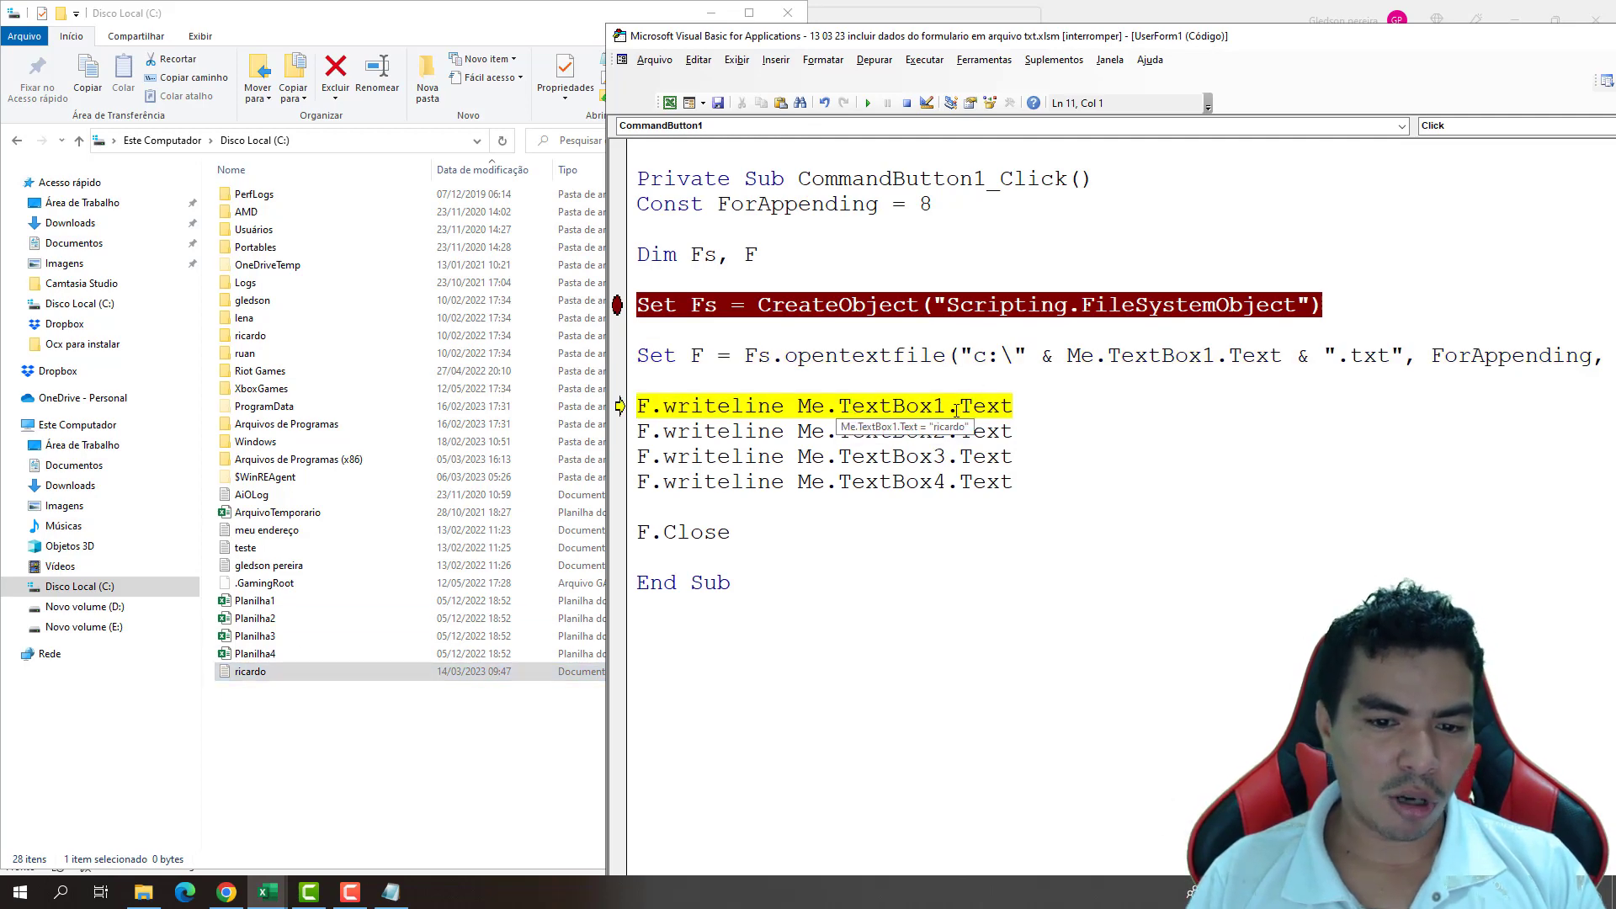
key("F8")
key("F8")
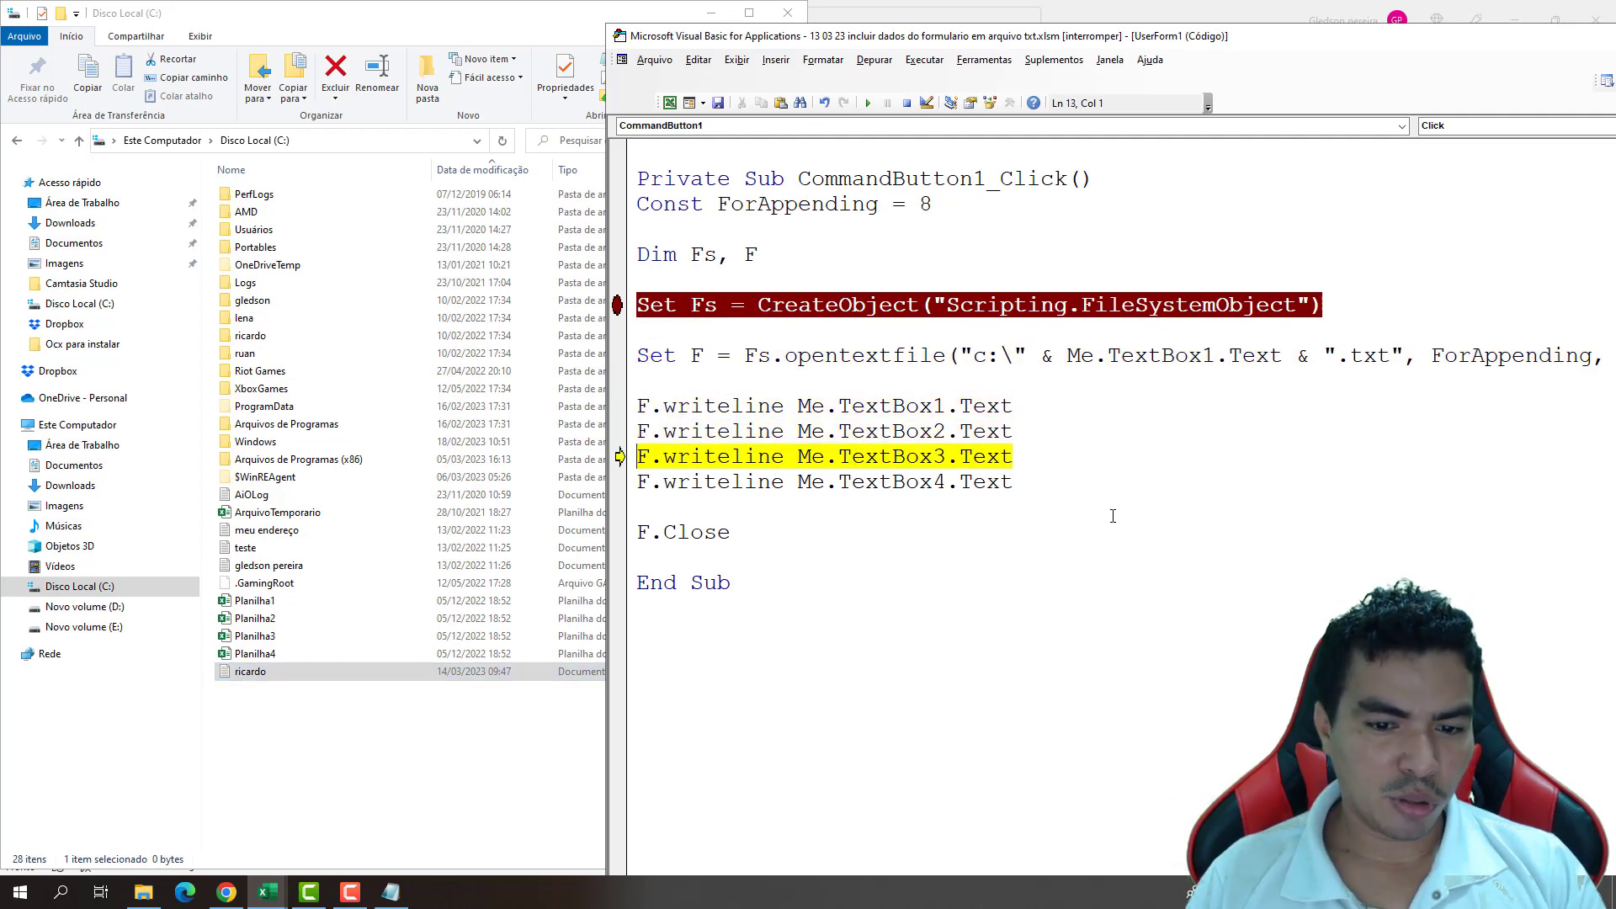
key("F8")
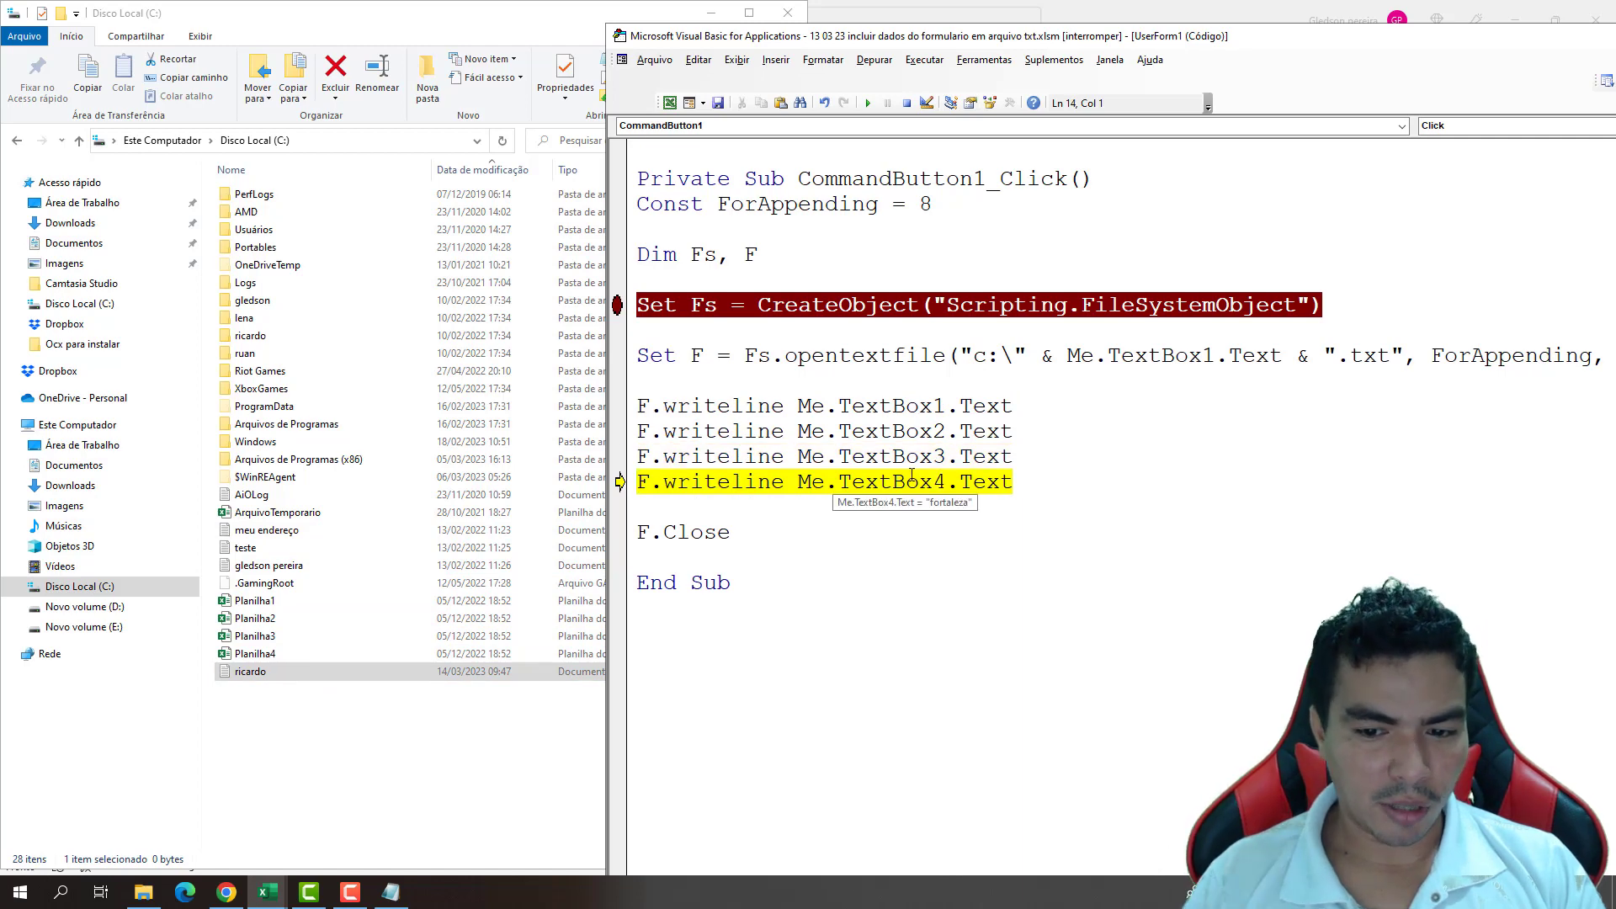
key("F8")
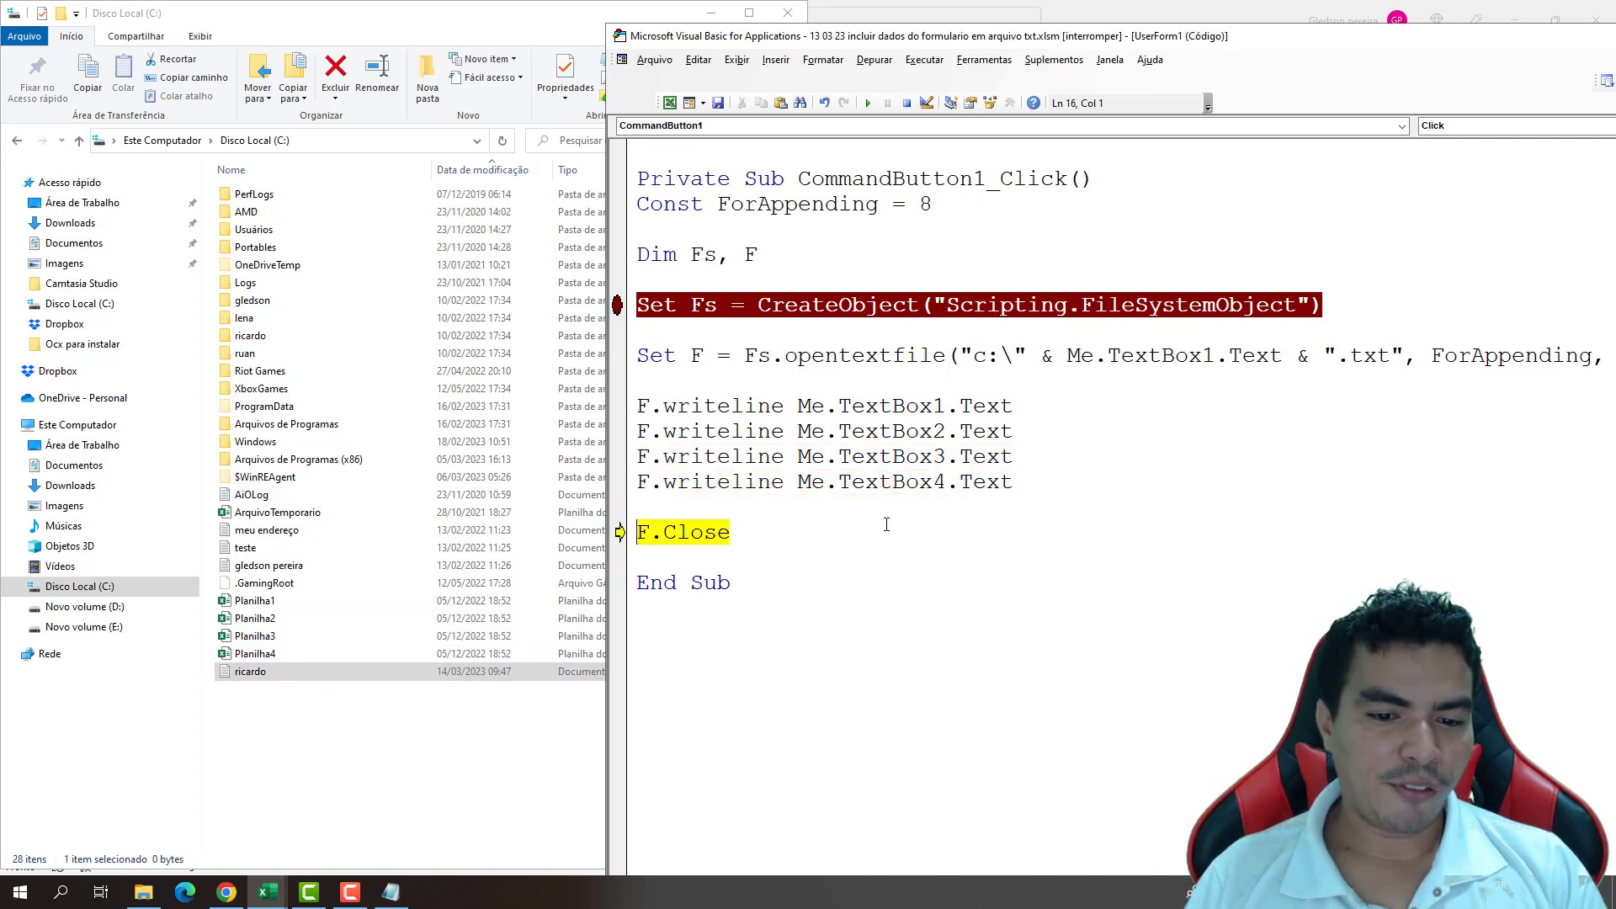
key("F8")
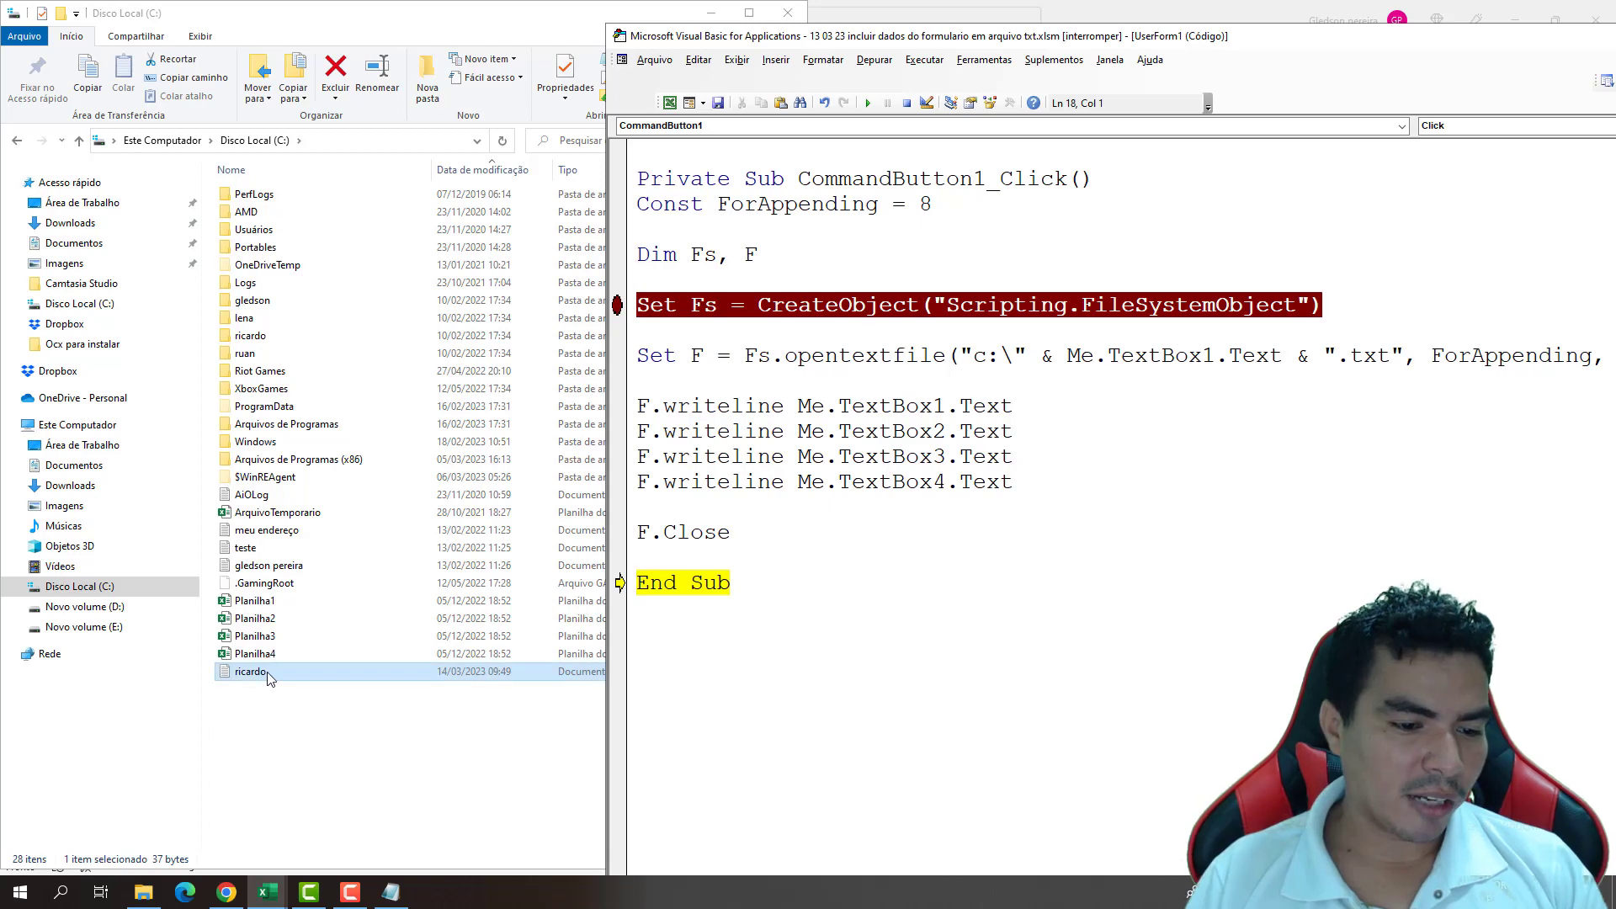
- Open the saved name-based file in Notepad to check its four lines, then return to Excel's form
double_click(286, 673)
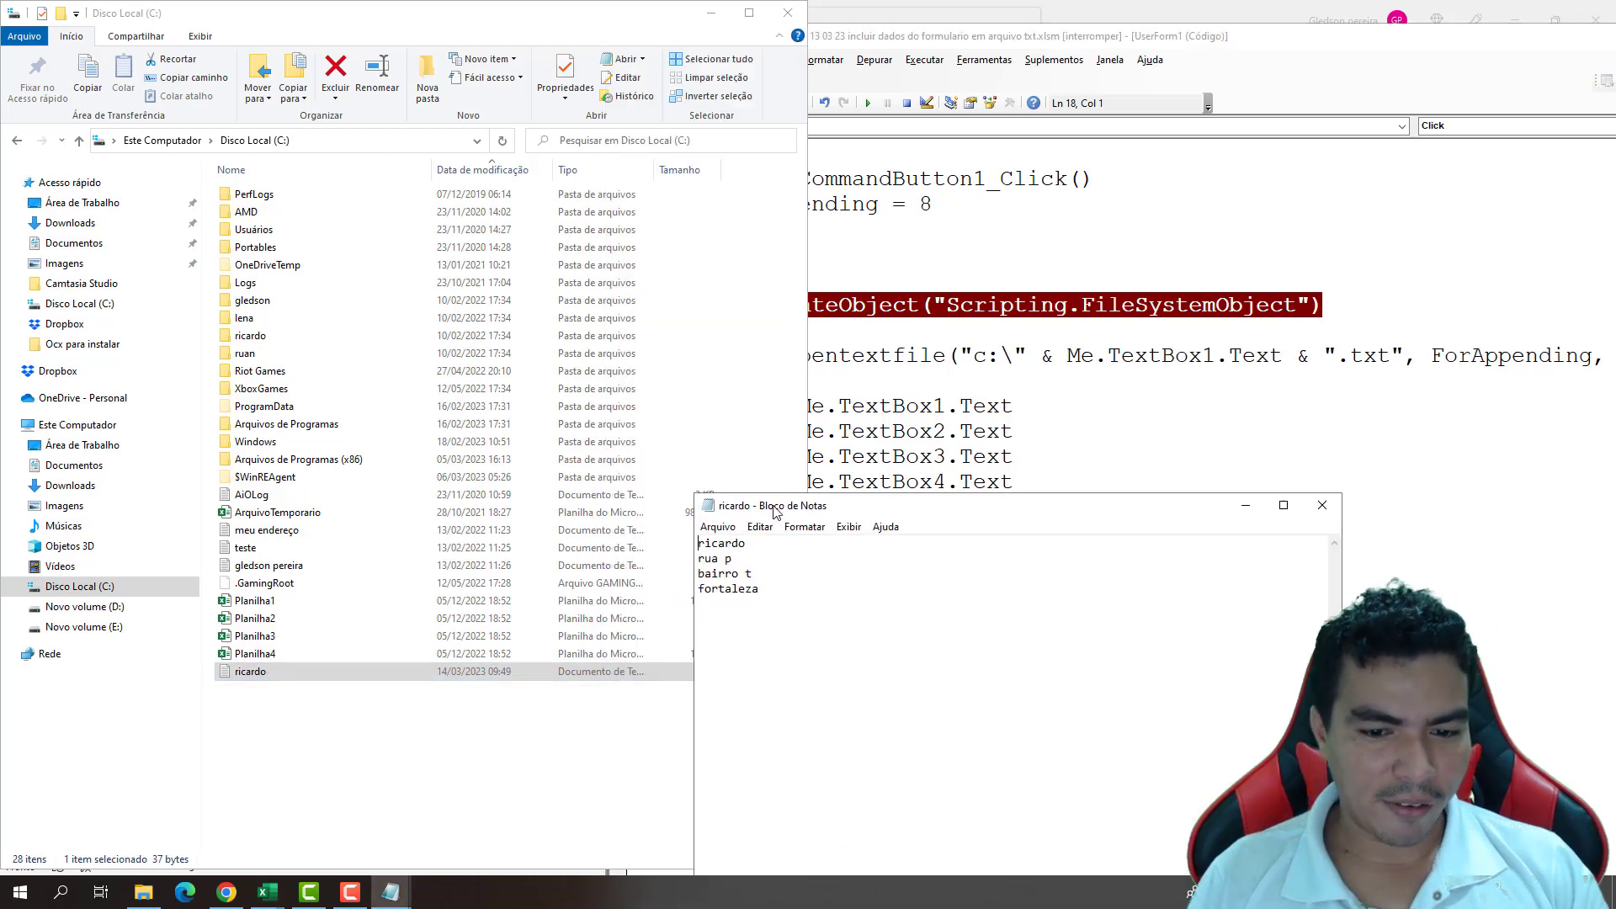
left_click_drag(674, 514, 613, 321)
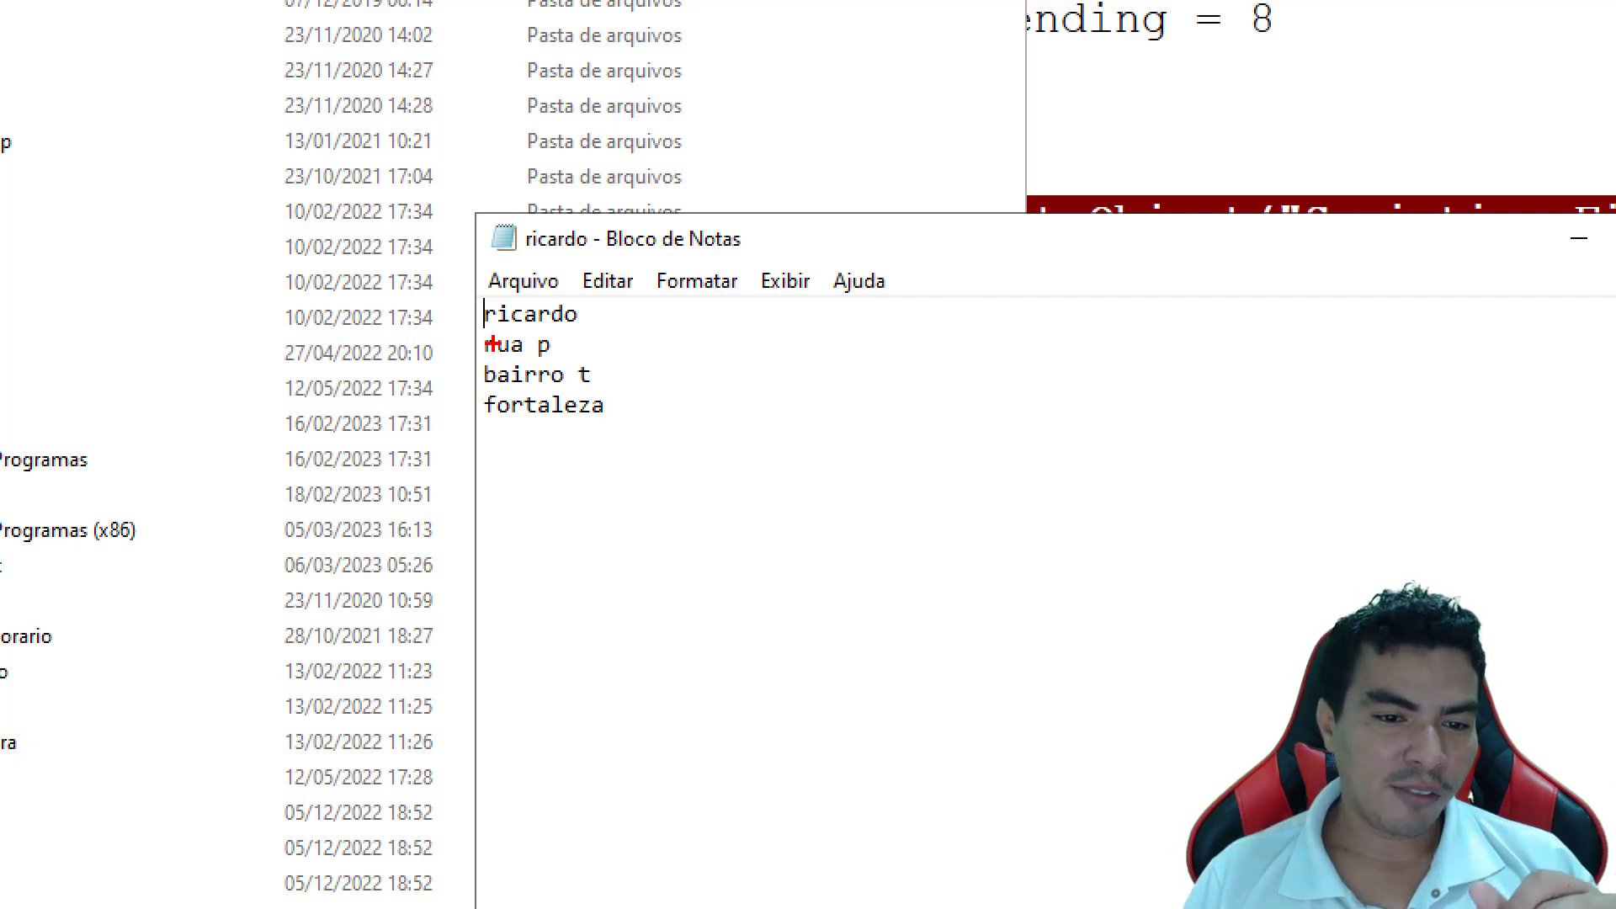
left_click(485, 311)
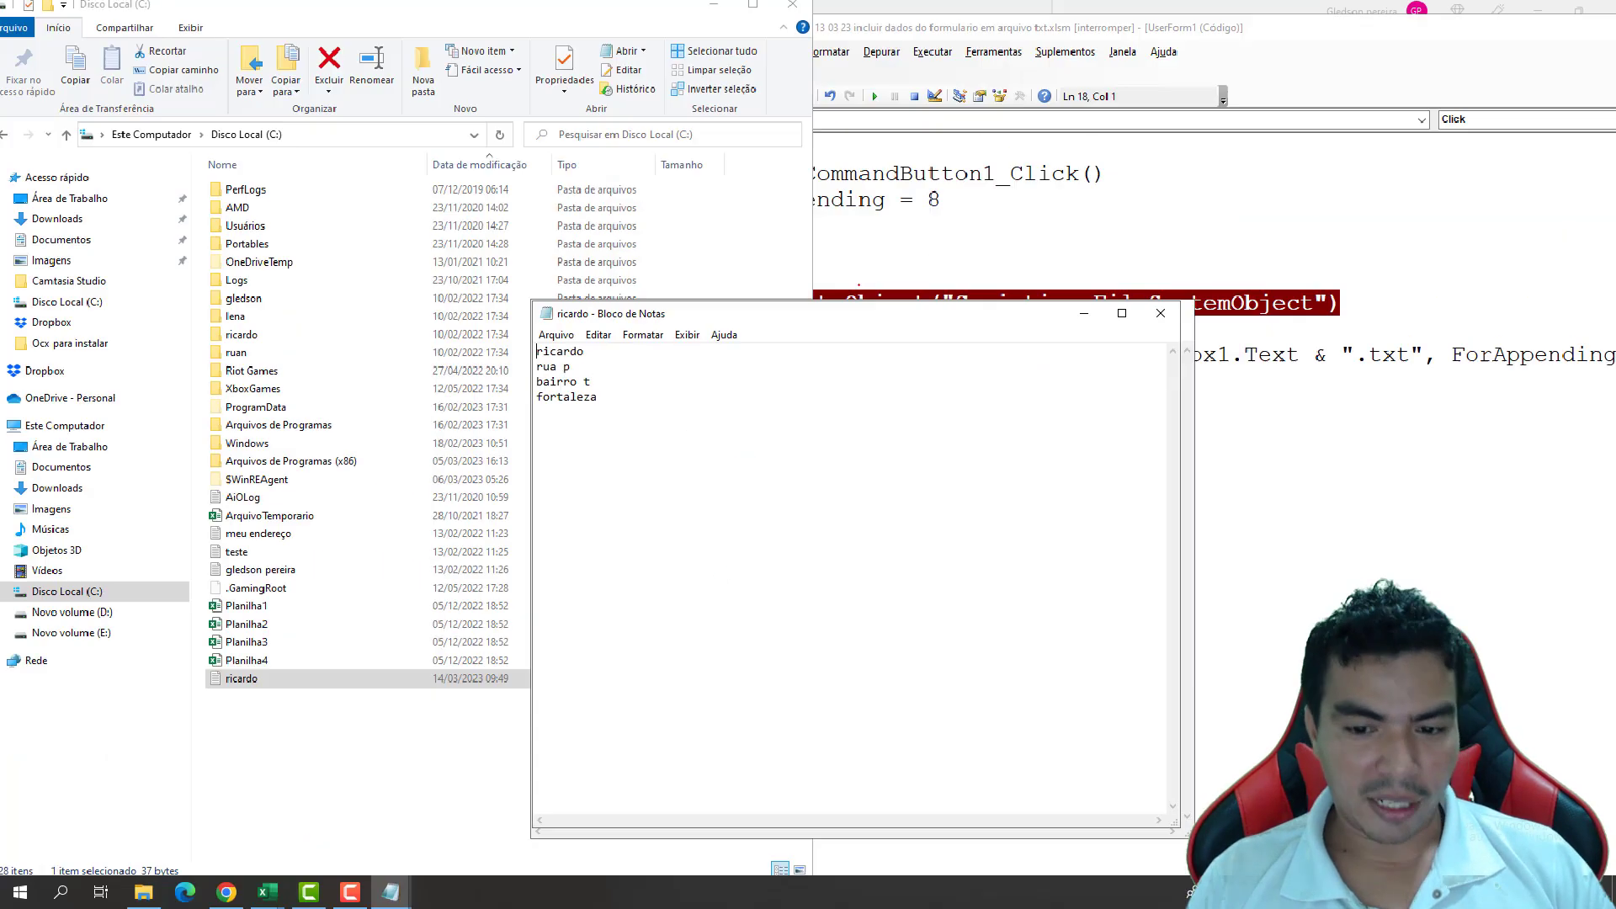
left_click(881, 246)
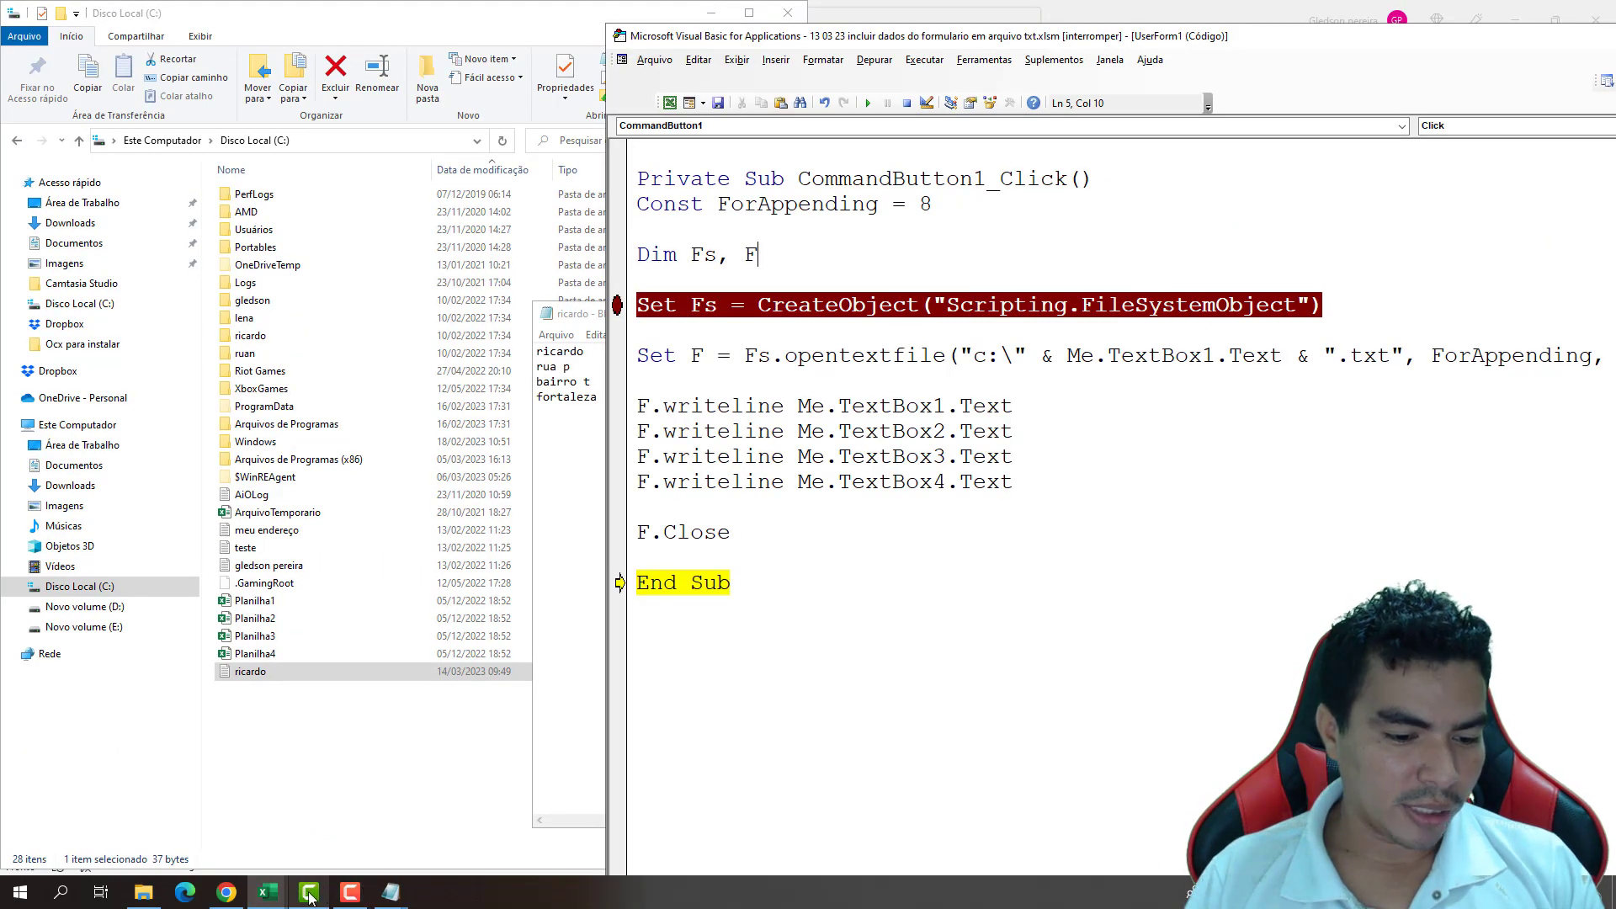
mouse_move(266, 893)
left_click(211, 823)
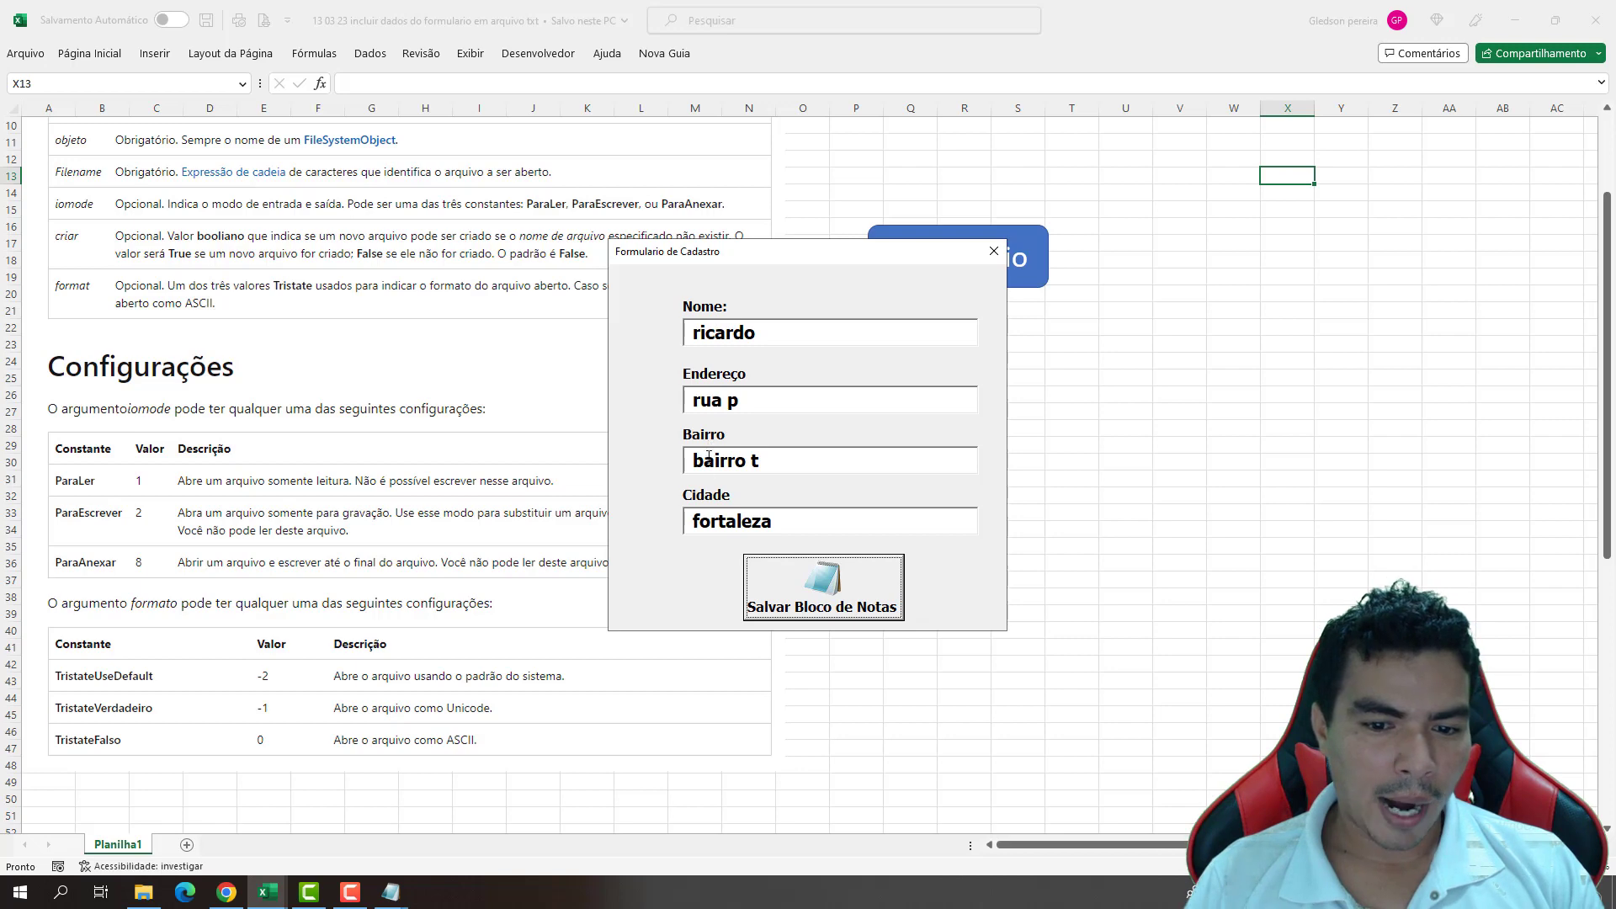
left_click(391, 891)
left_click(432, 829)
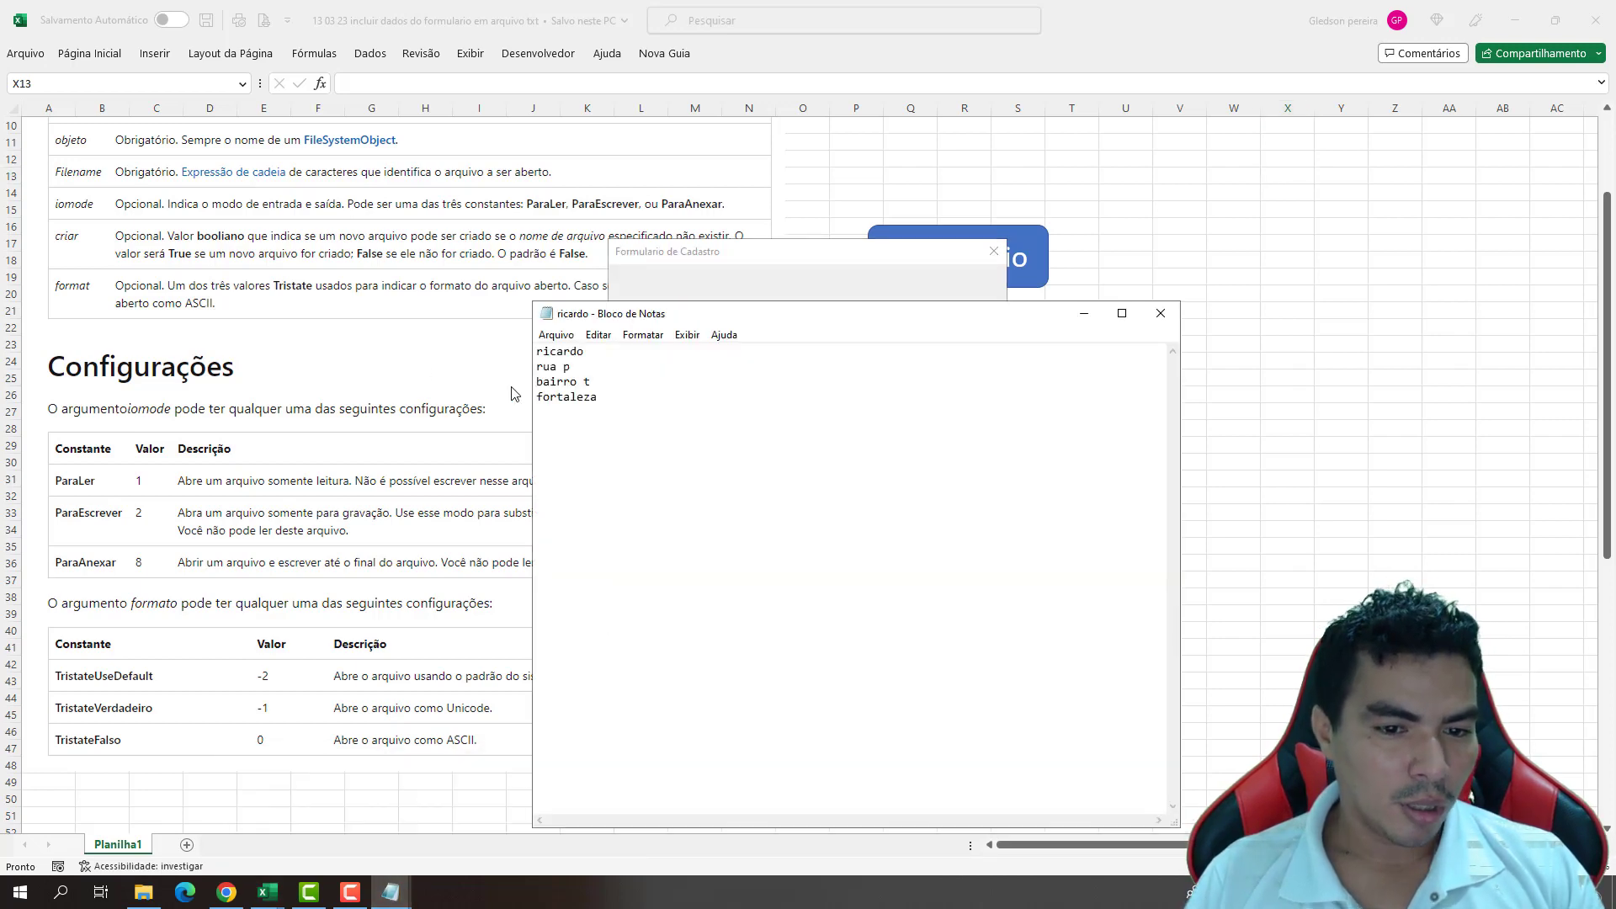
type("nome")
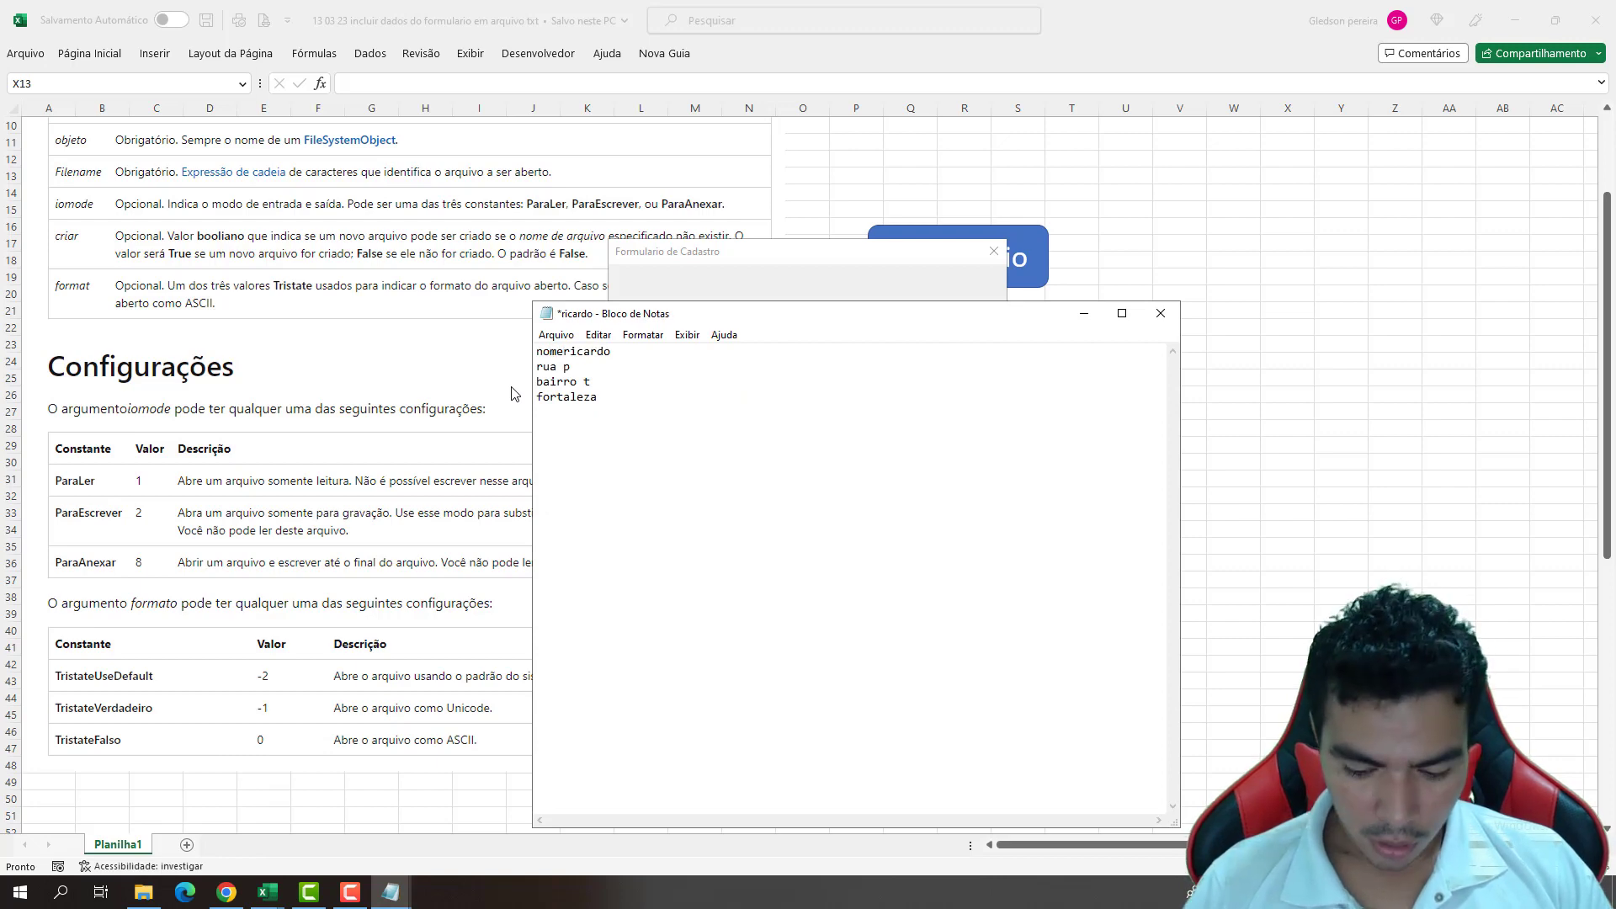
type(":")
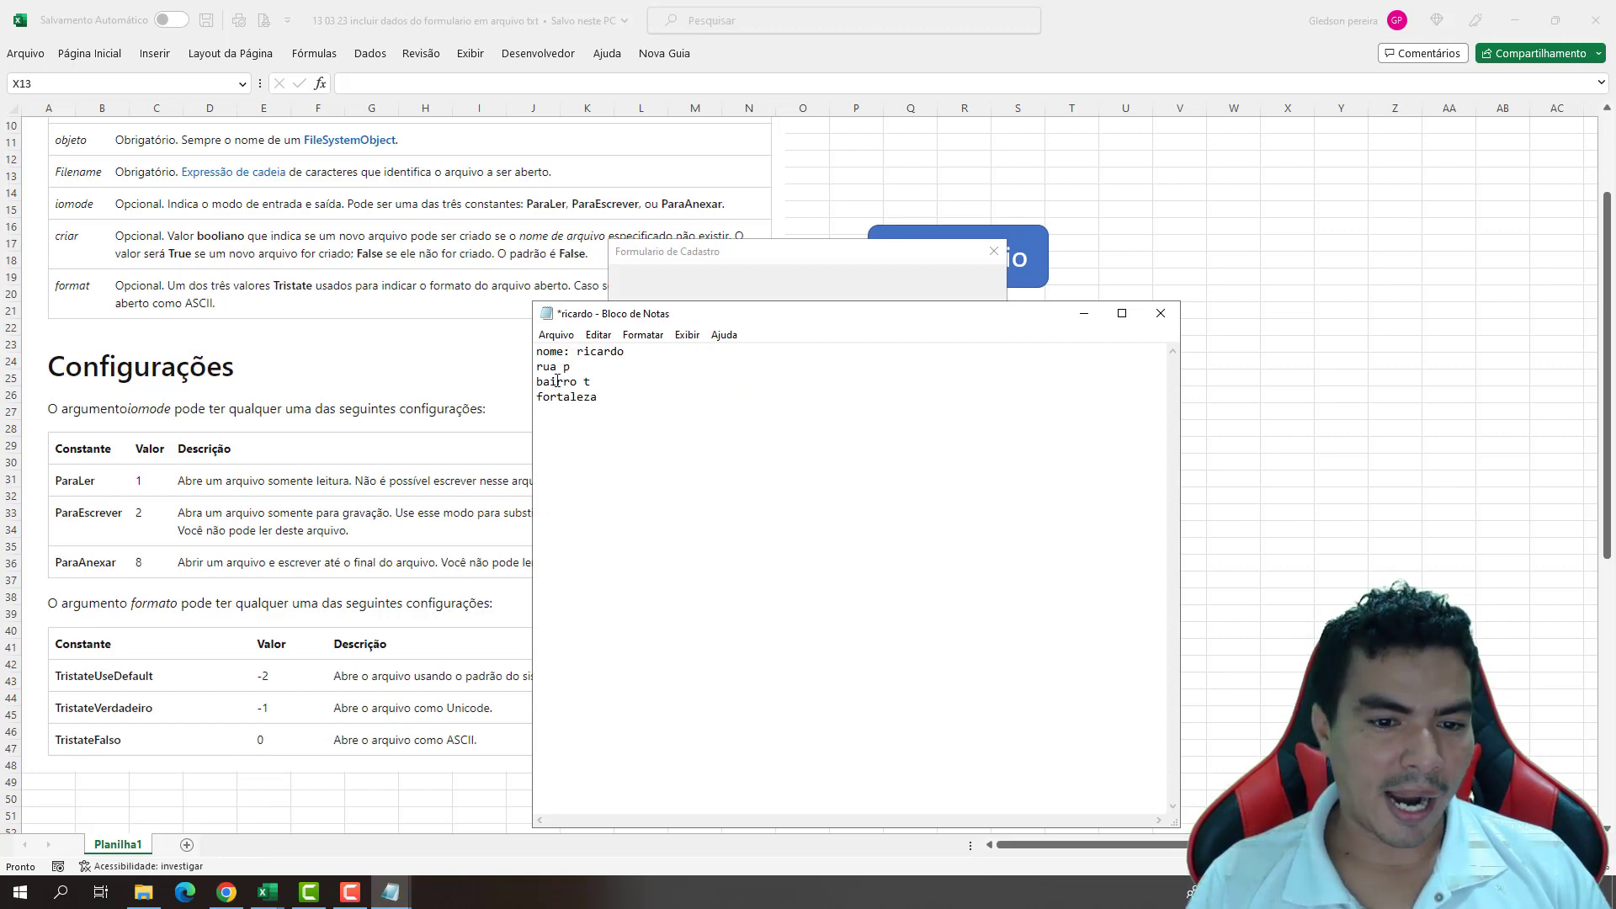
left_click(539, 368)
type("rua")
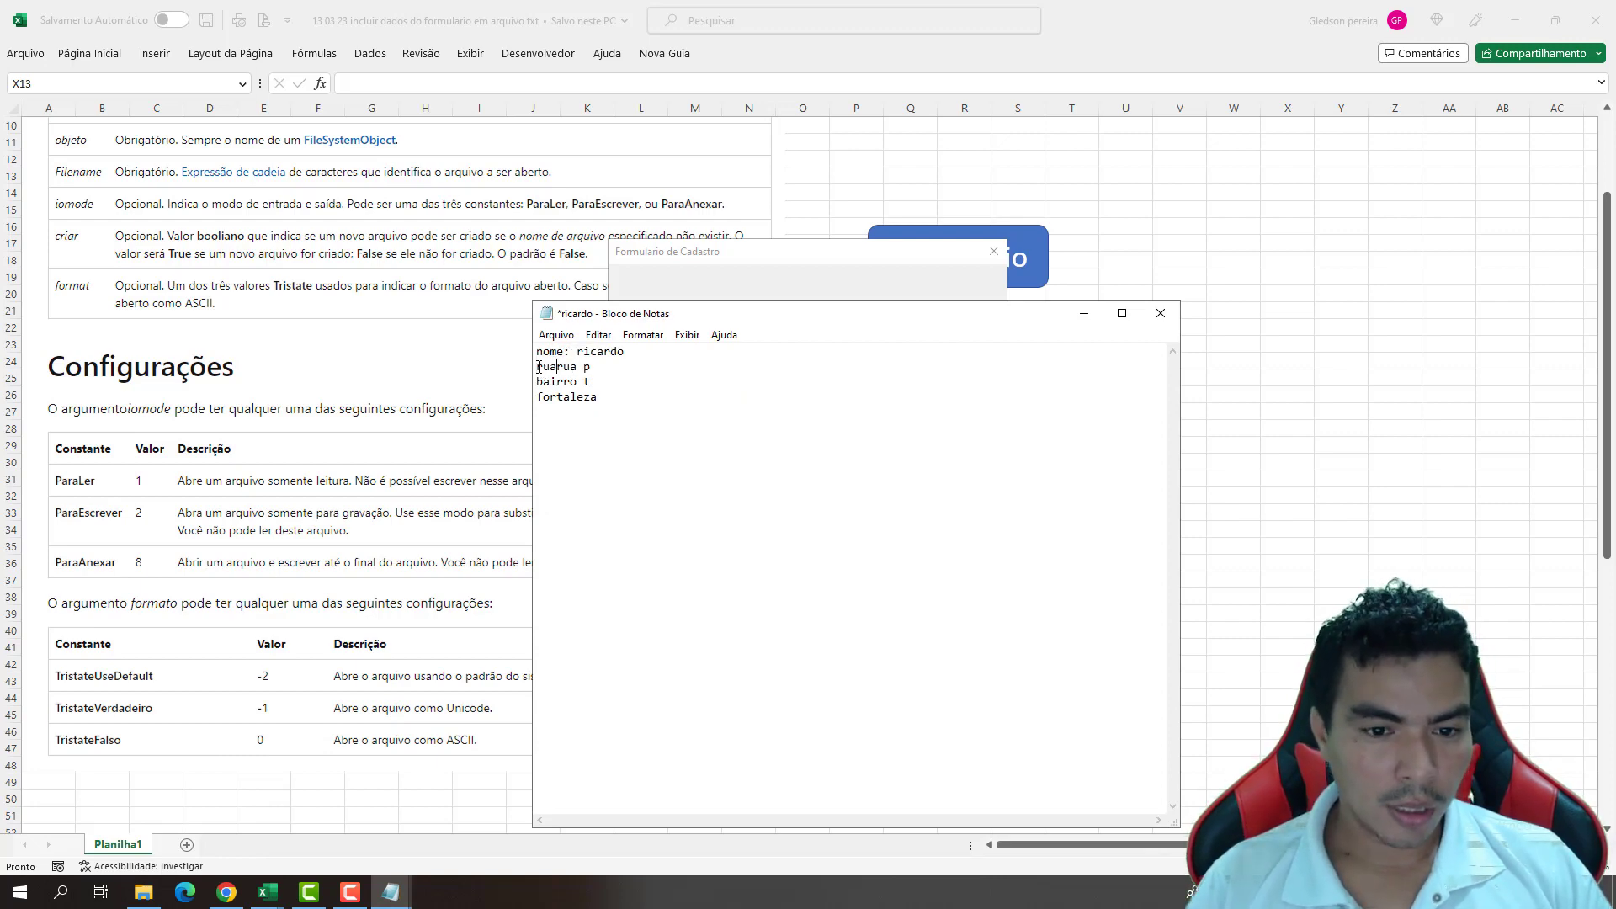
type(":")
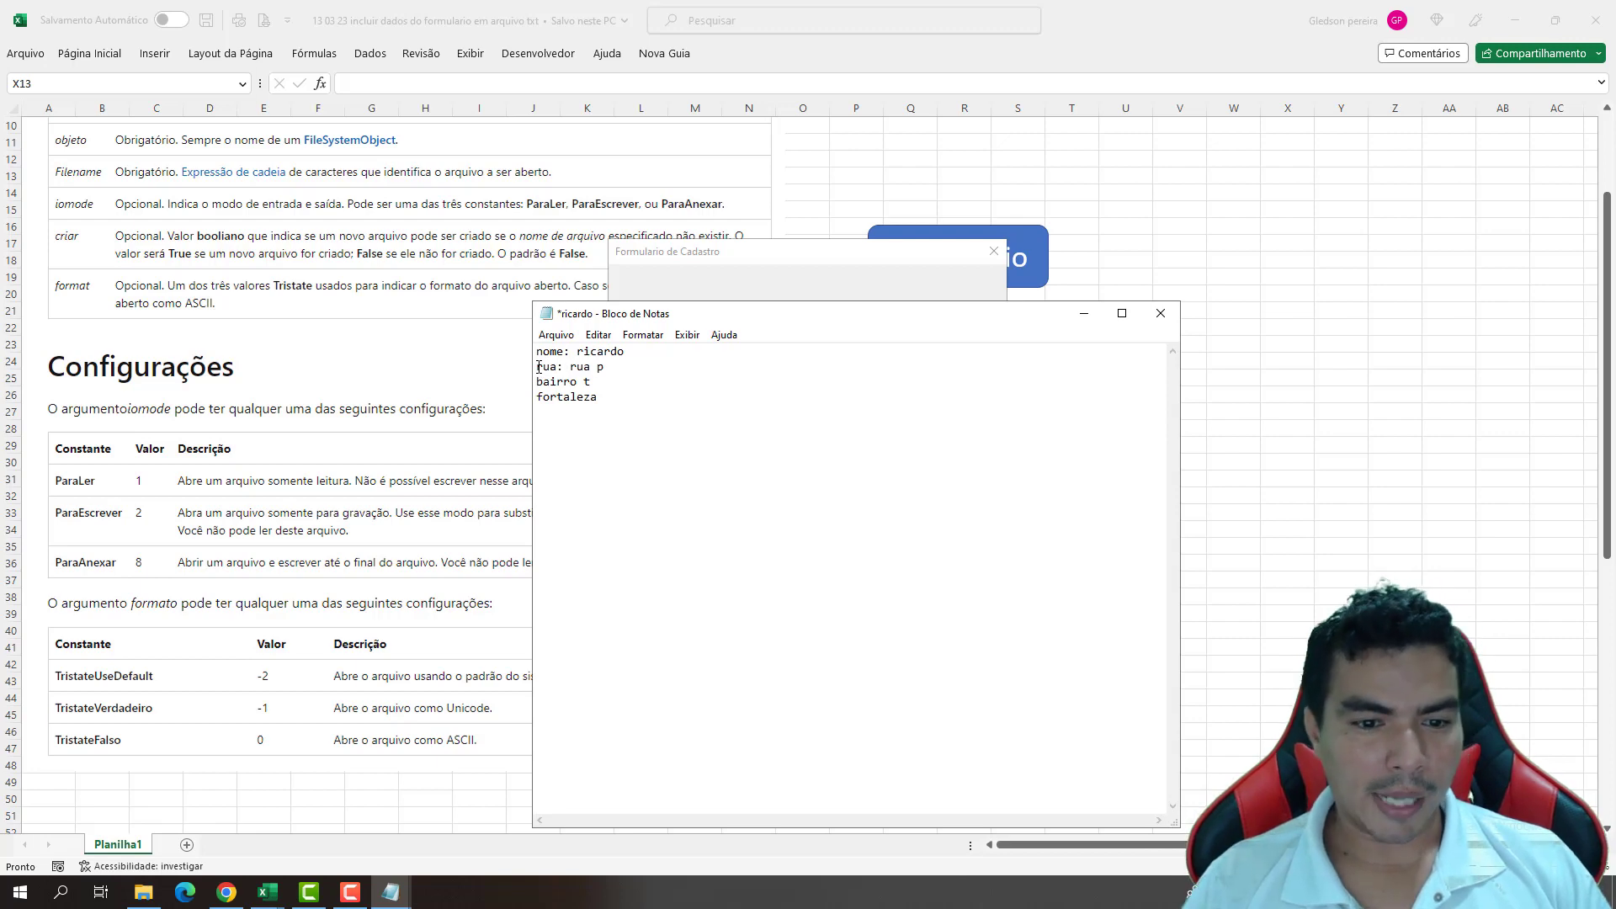
key("shift+Left")
key("shift+Left")
key("shift+Left")
key("BackSpace")
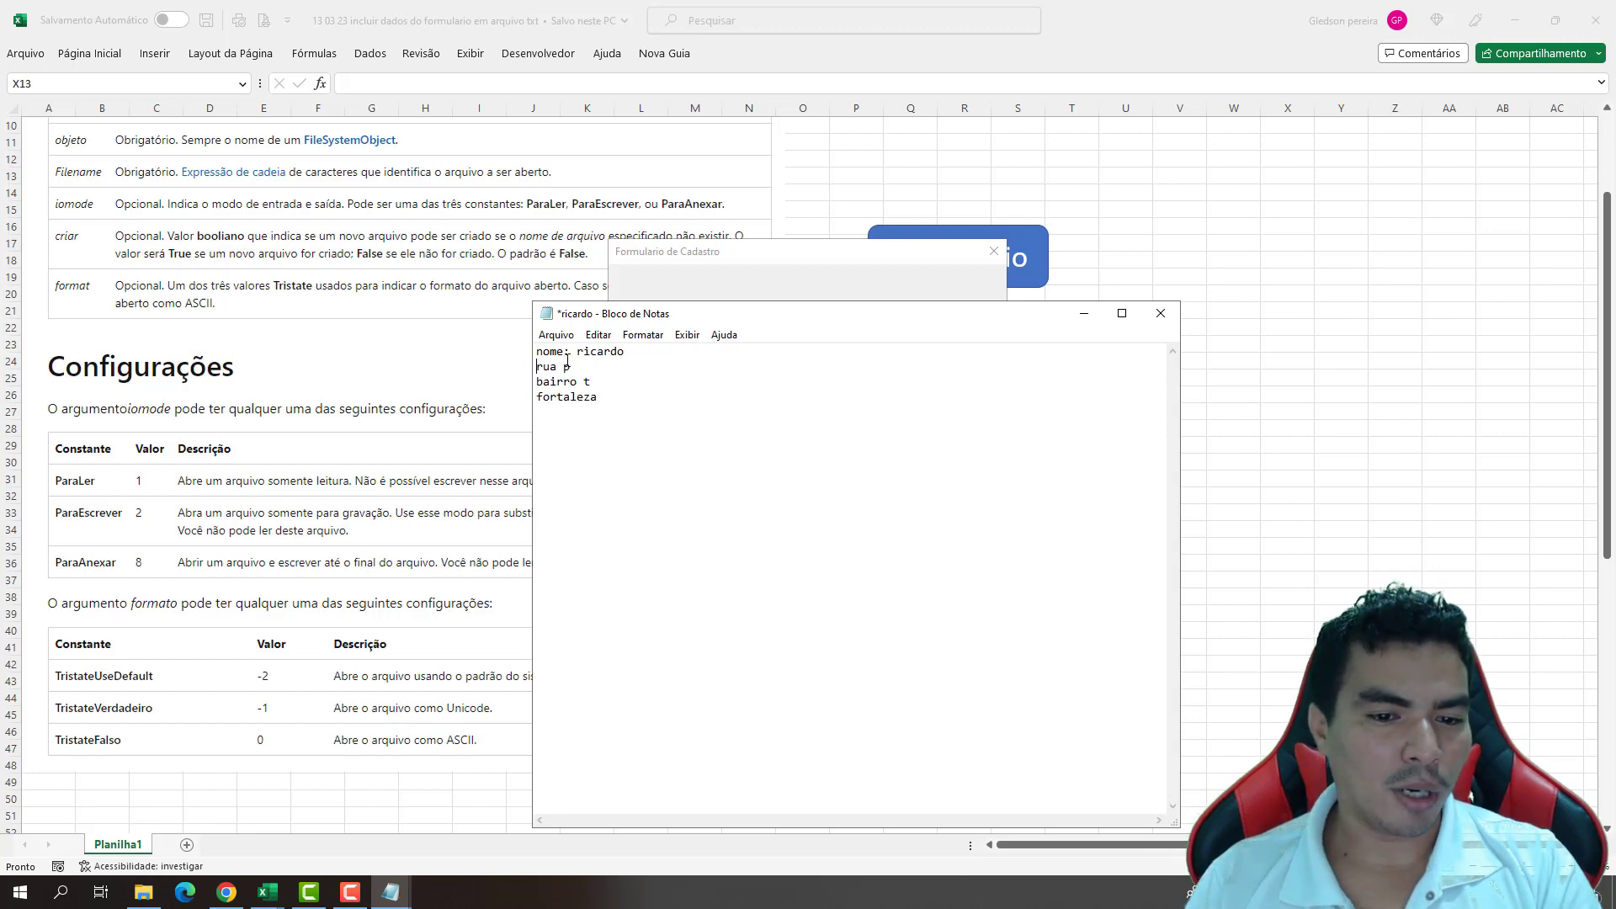
left_click_drag(576, 352, 535, 354)
key("BackSpace")
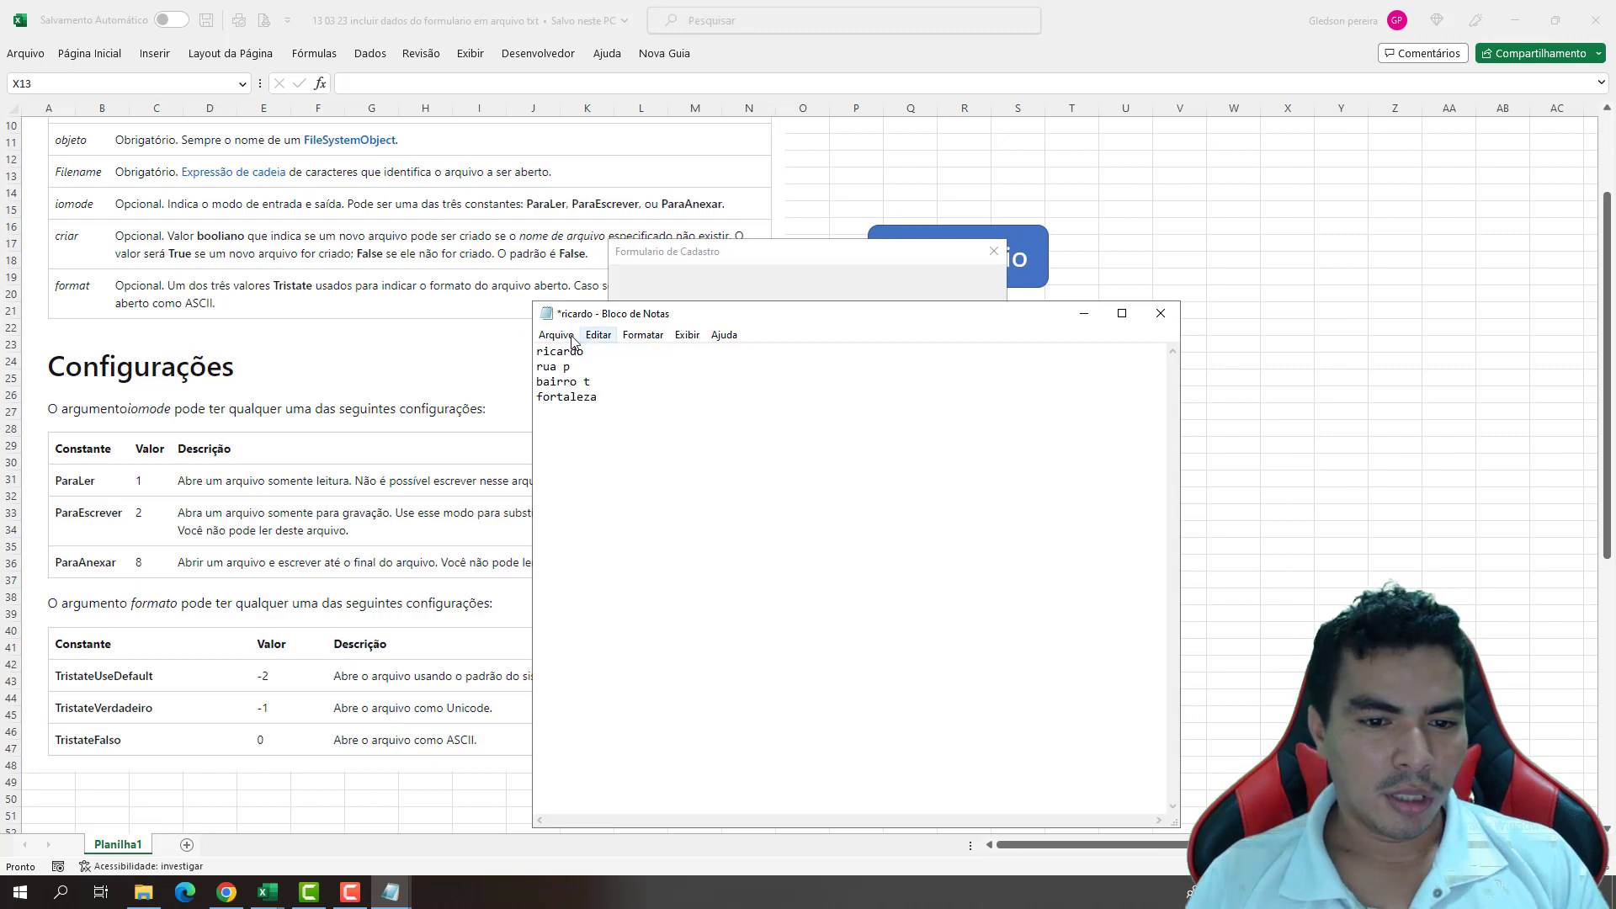
left_click(556, 334)
left_click(579, 410)
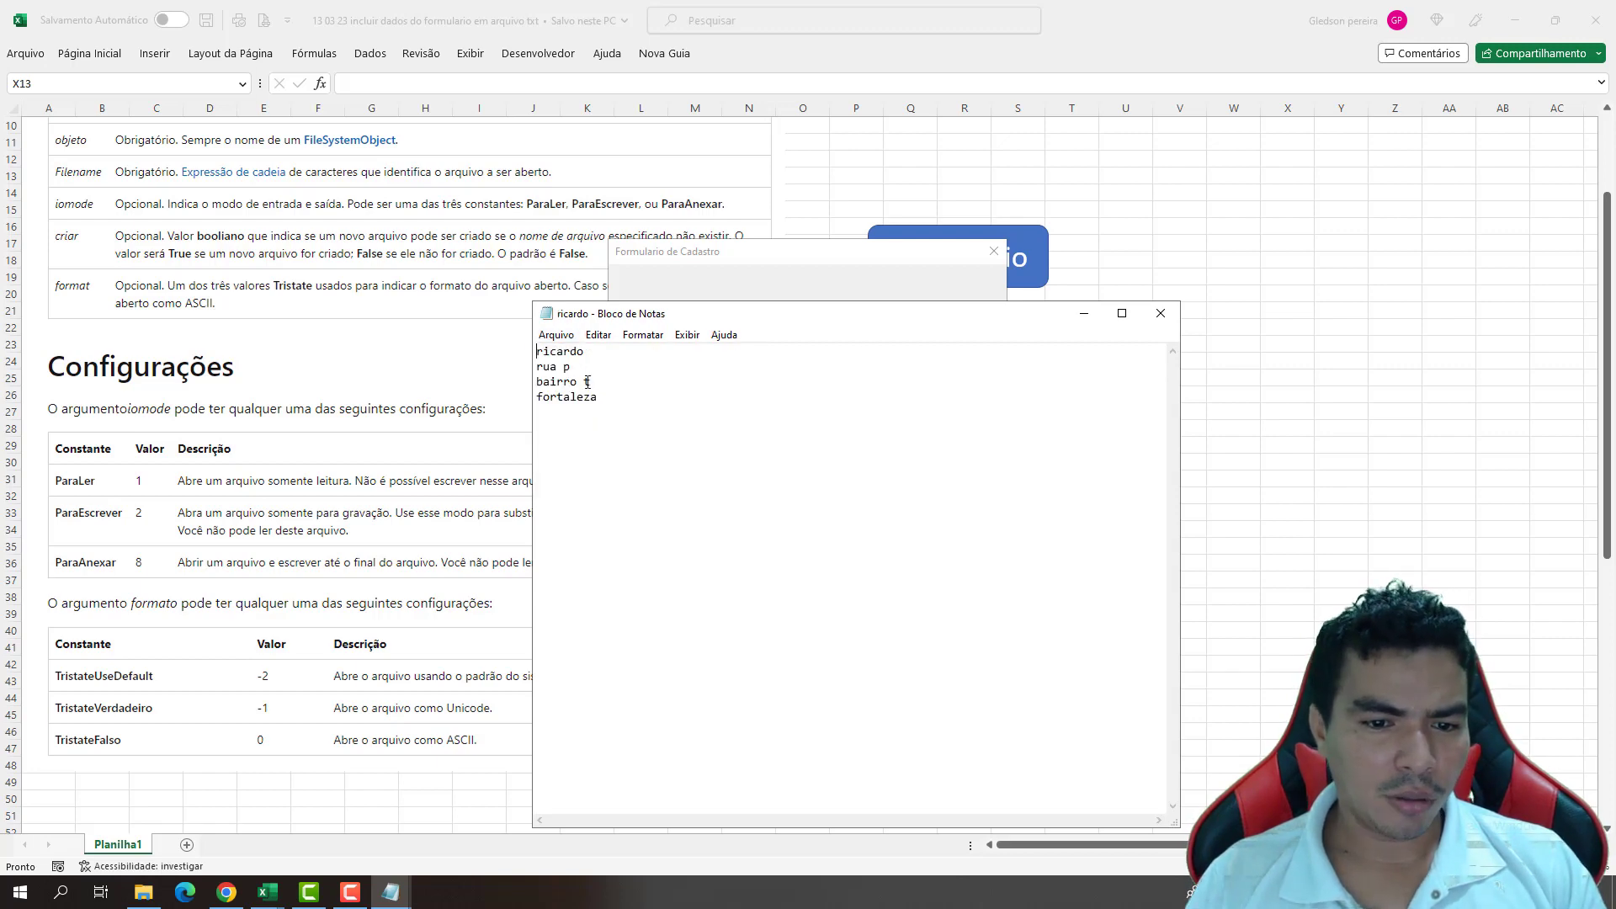
left_click(1160, 314)
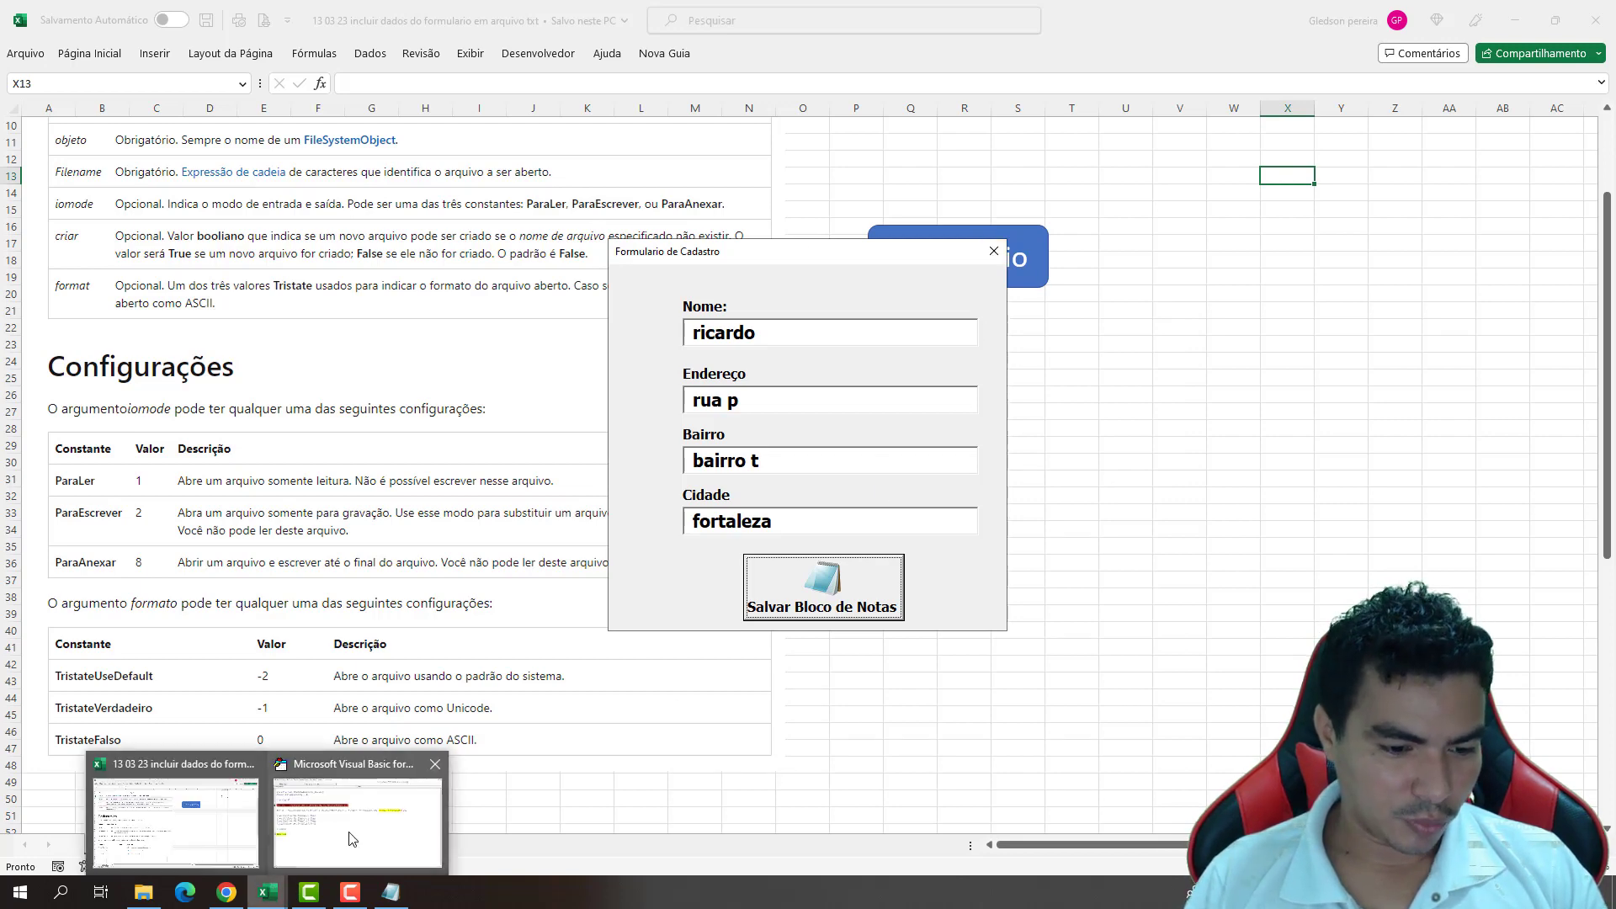
- Stop the paused code and prefix the first writeline with "nome: " &
left_click(354, 833)
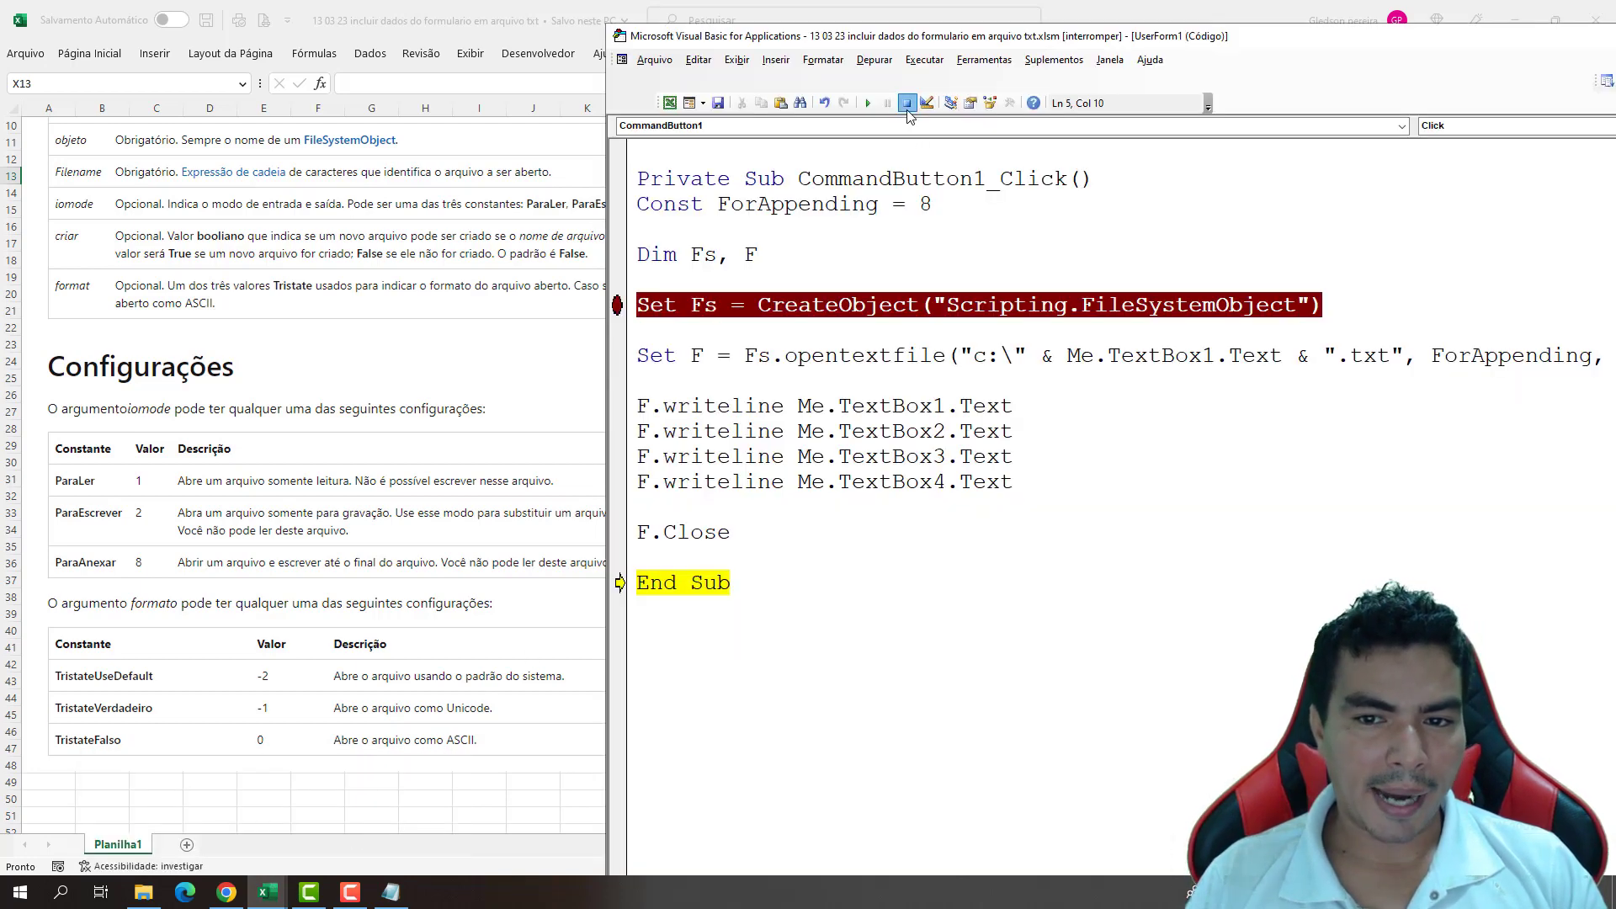
left_click(907, 103)
double_click(785, 495)
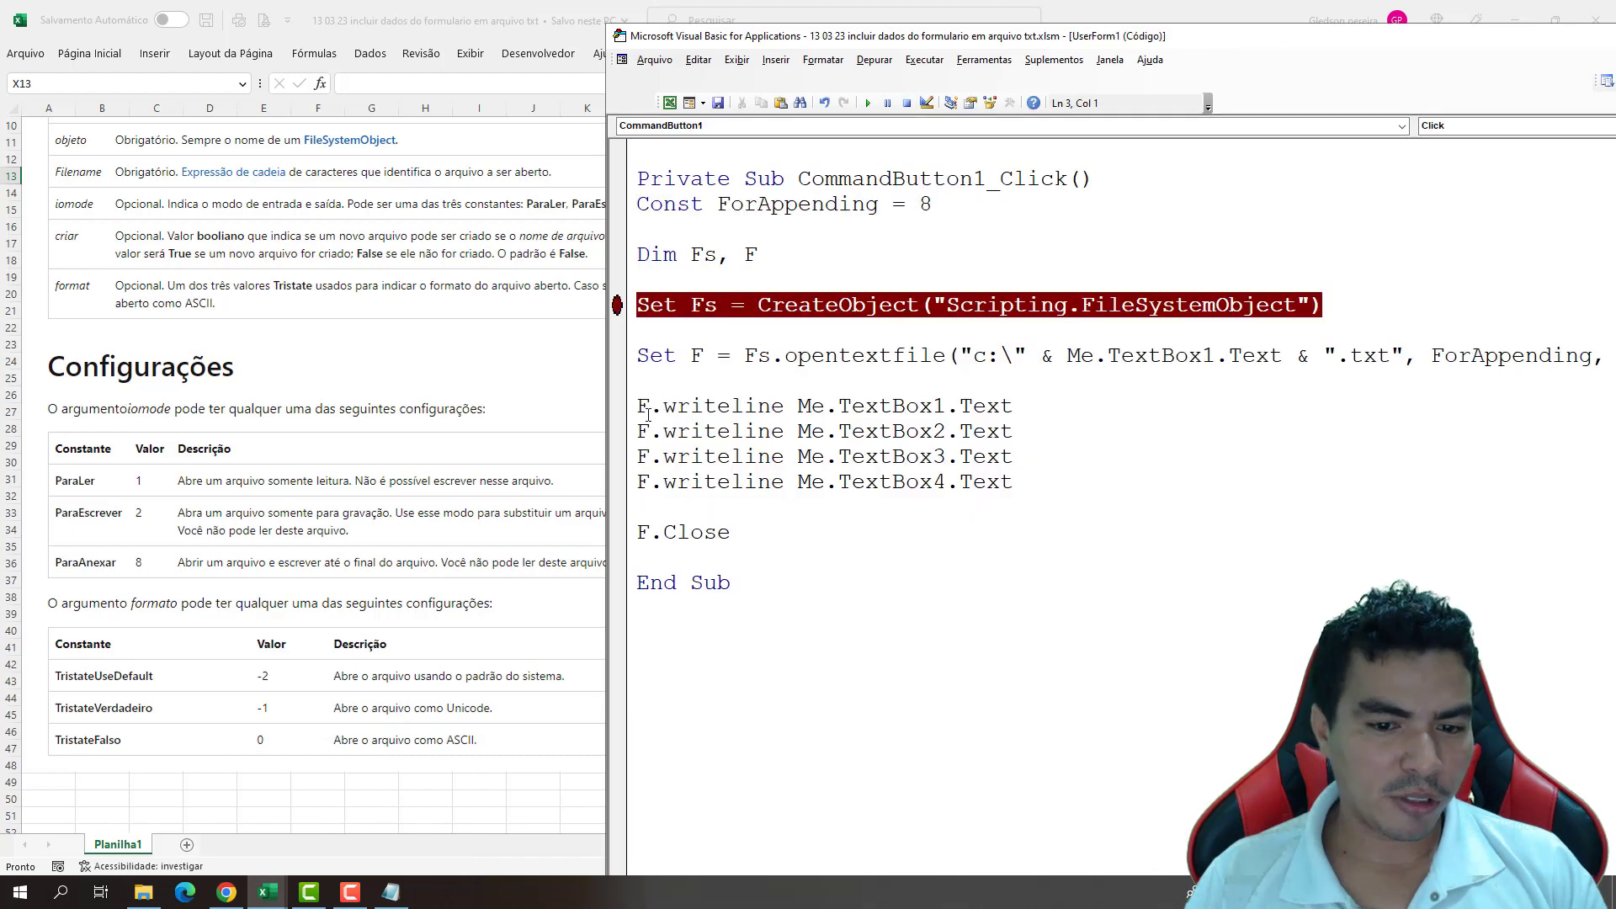
left_click(789, 407)
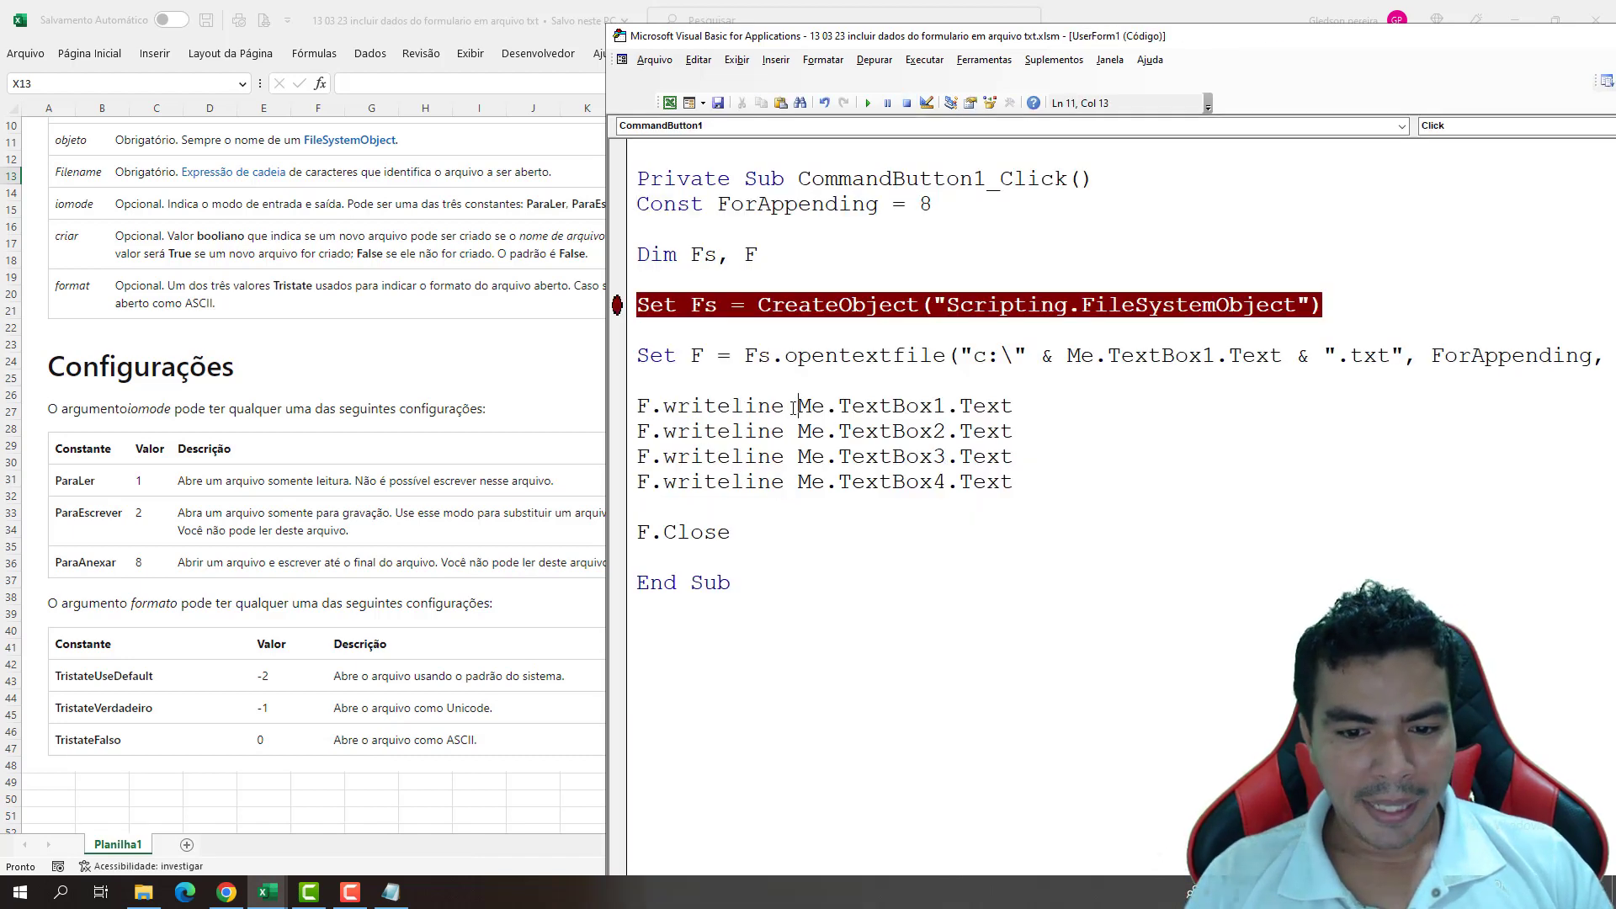
type("\"")
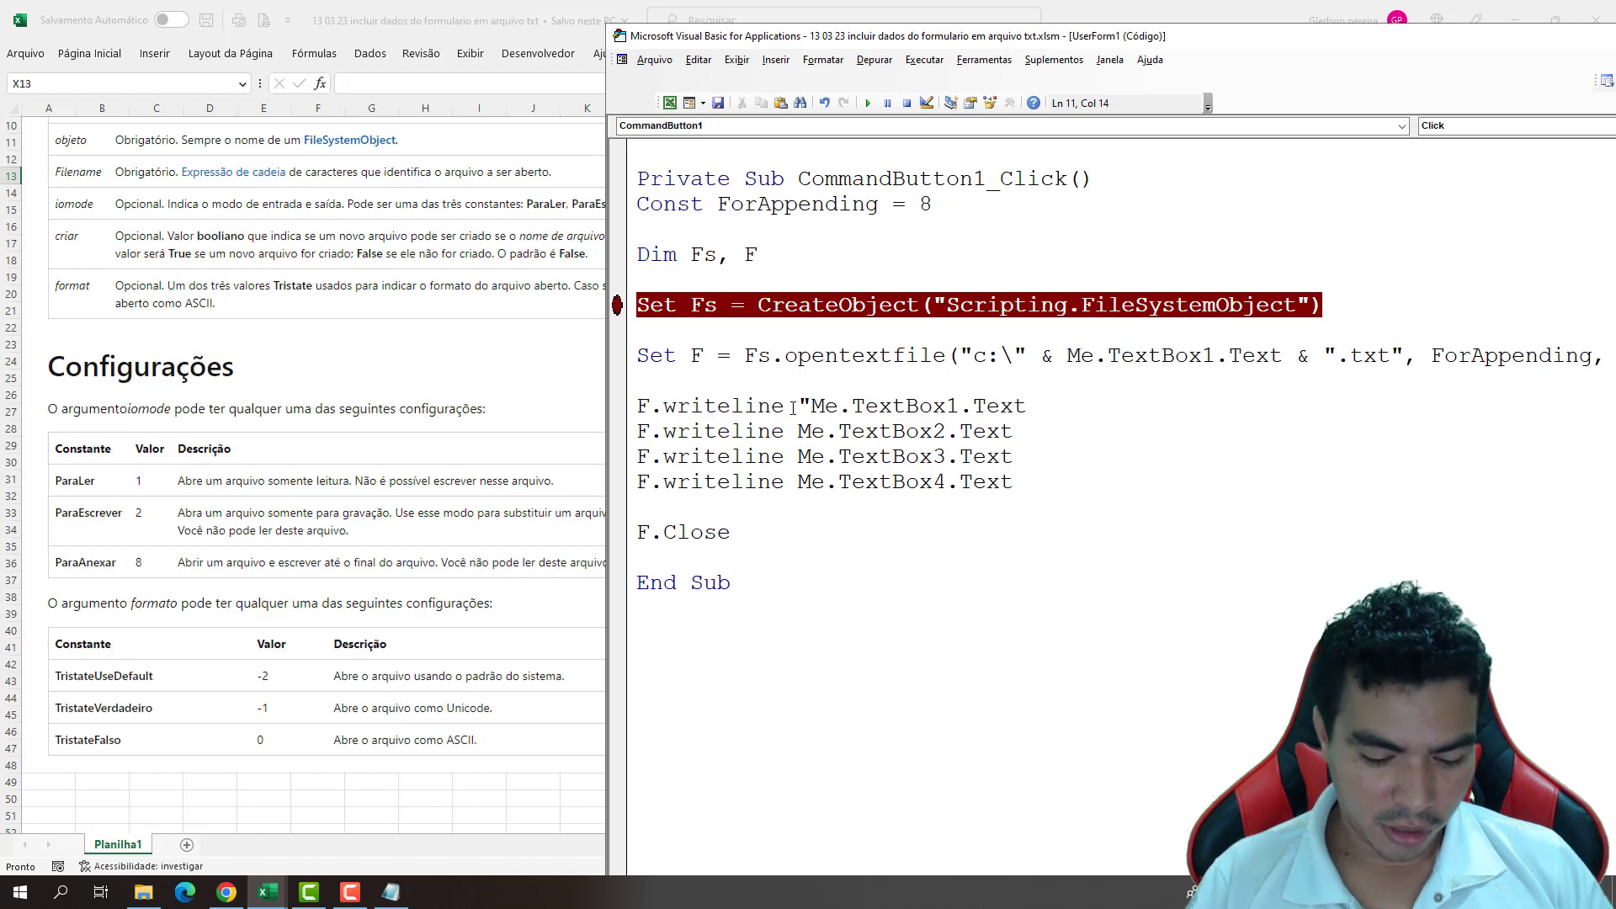
type("nome")
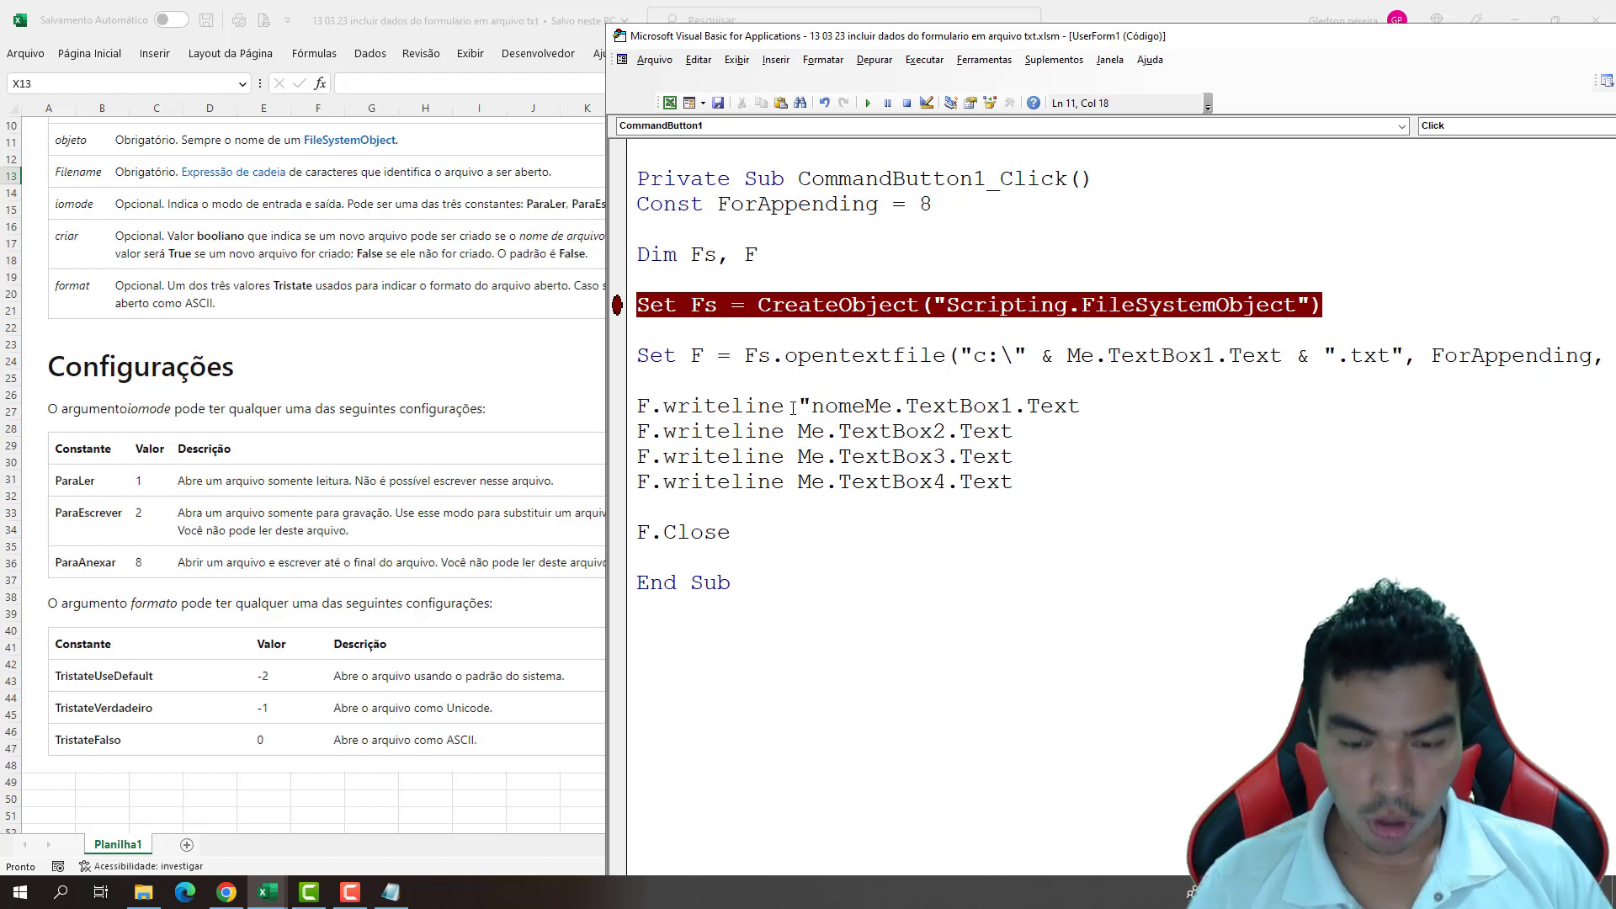
type(": \"")
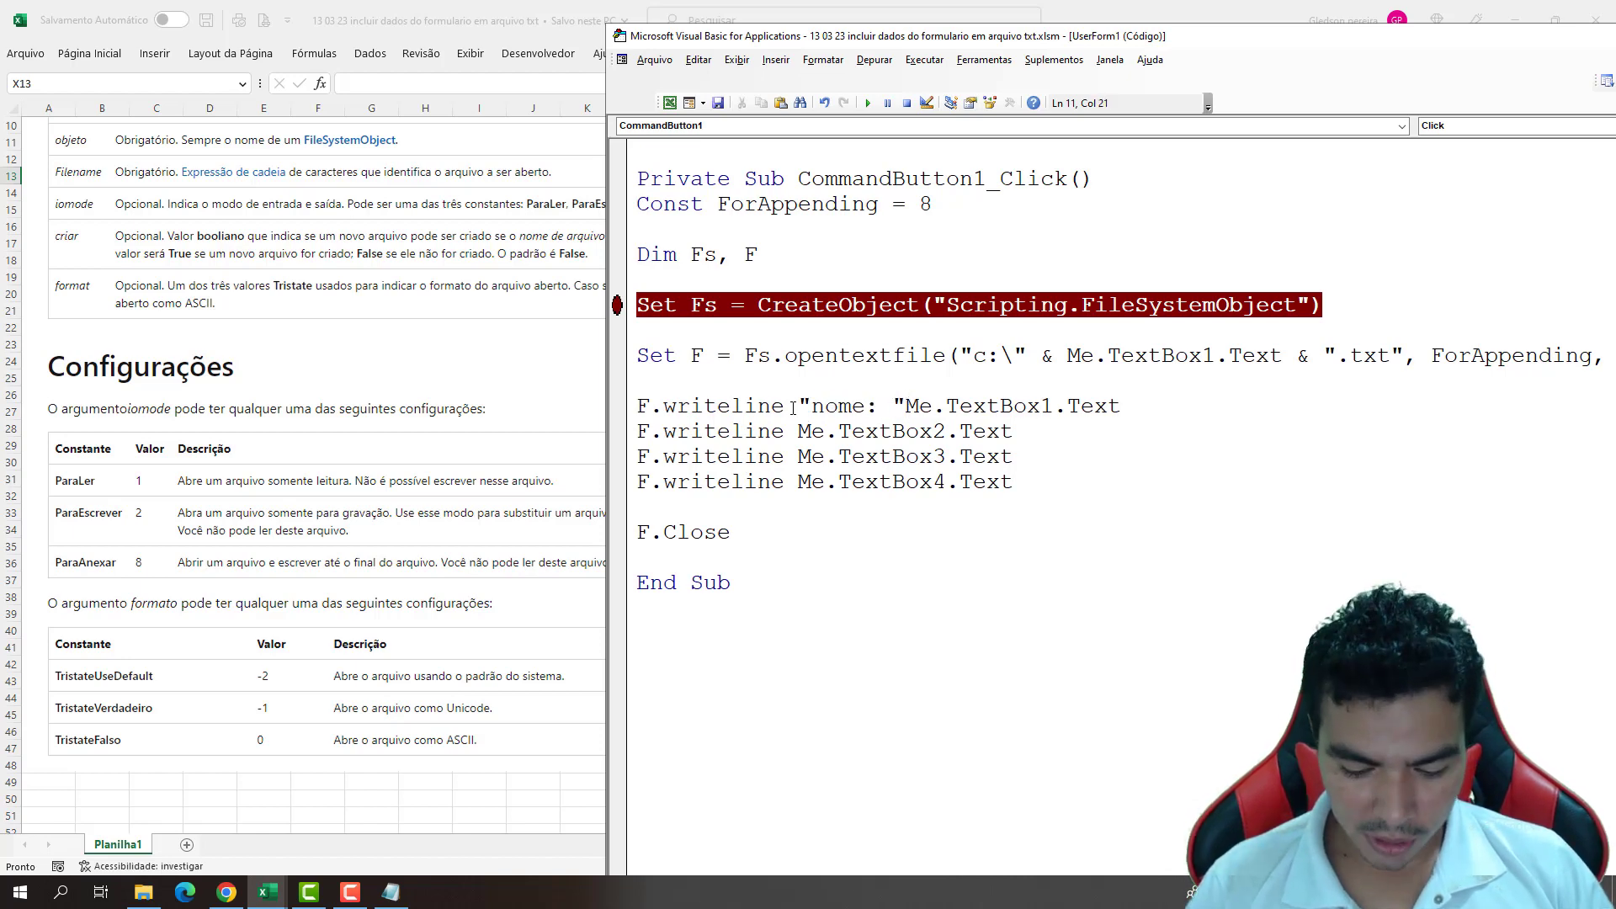
type(" &")
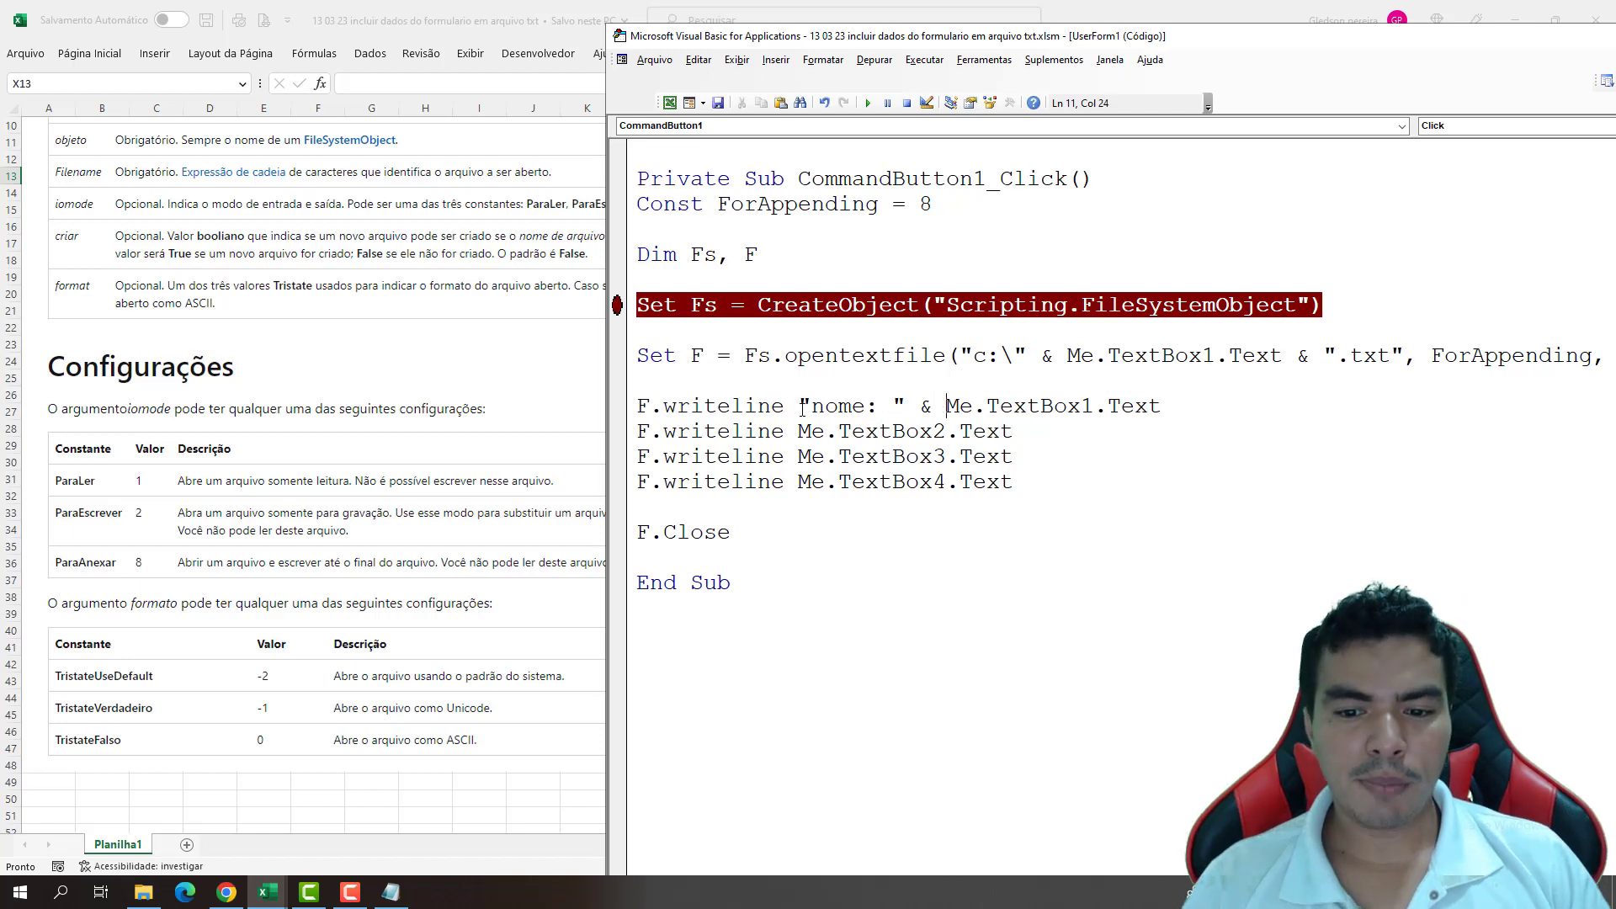
- Copy the "nome: " & prefix onto the TextBox2, TextBox3 and TextBox4 writelines
left_click(861, 498)
left_click_drag(799, 407, 932, 406)
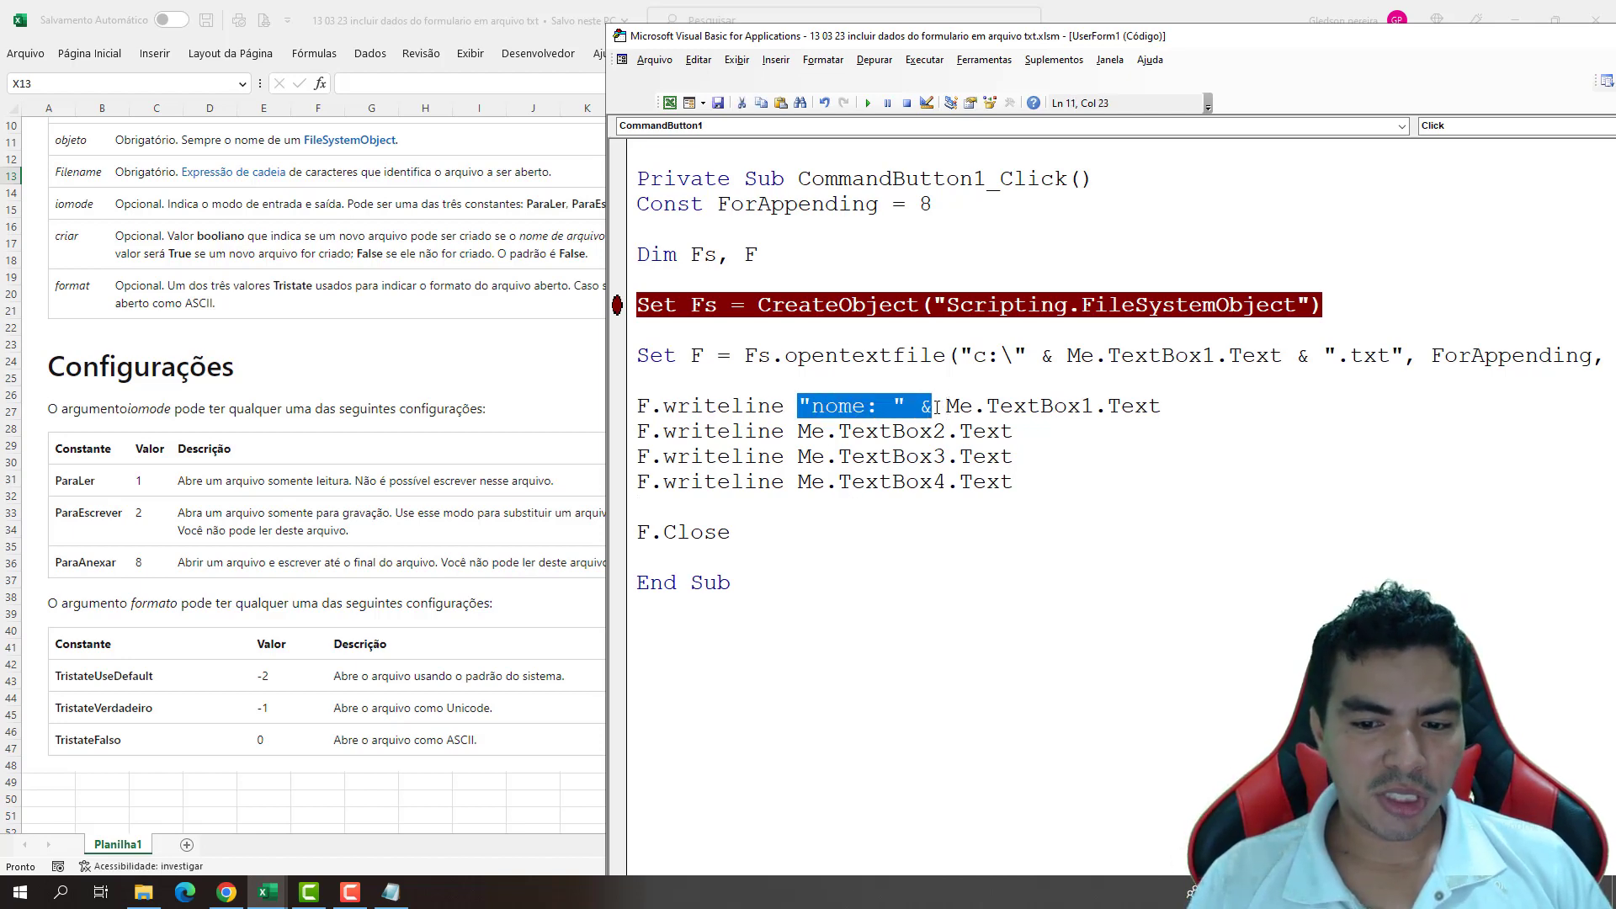
key("ctrl+c")
left_click(799, 431)
key("ctrl+v")
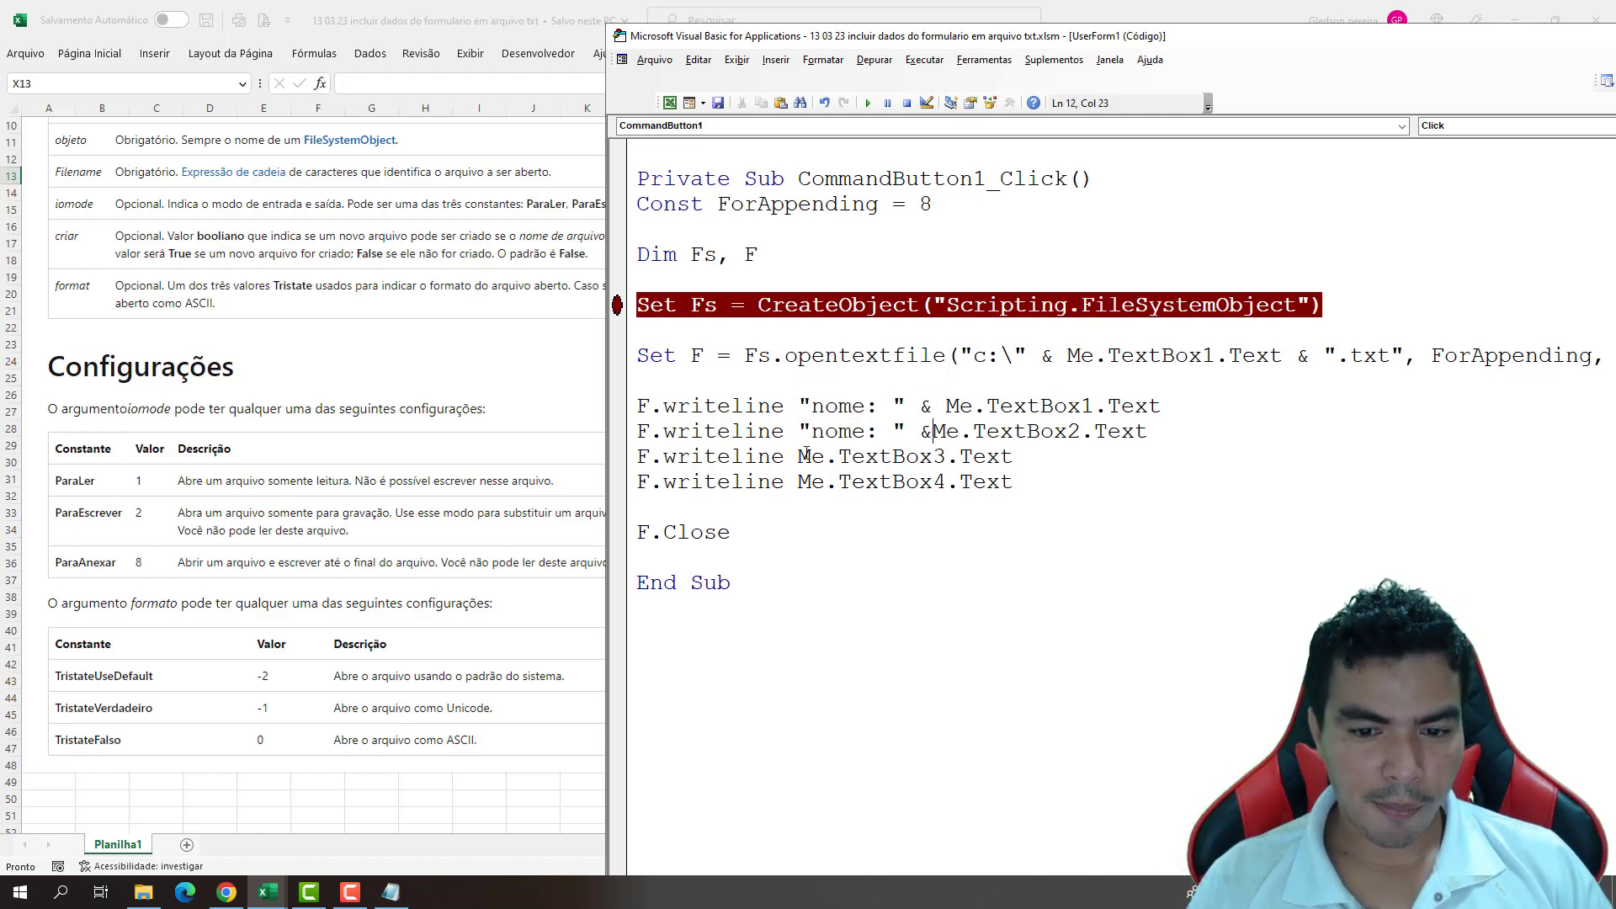
left_click(799, 456)
key("ctrl+v")
left_click(799, 481)
key("ctrl+v")
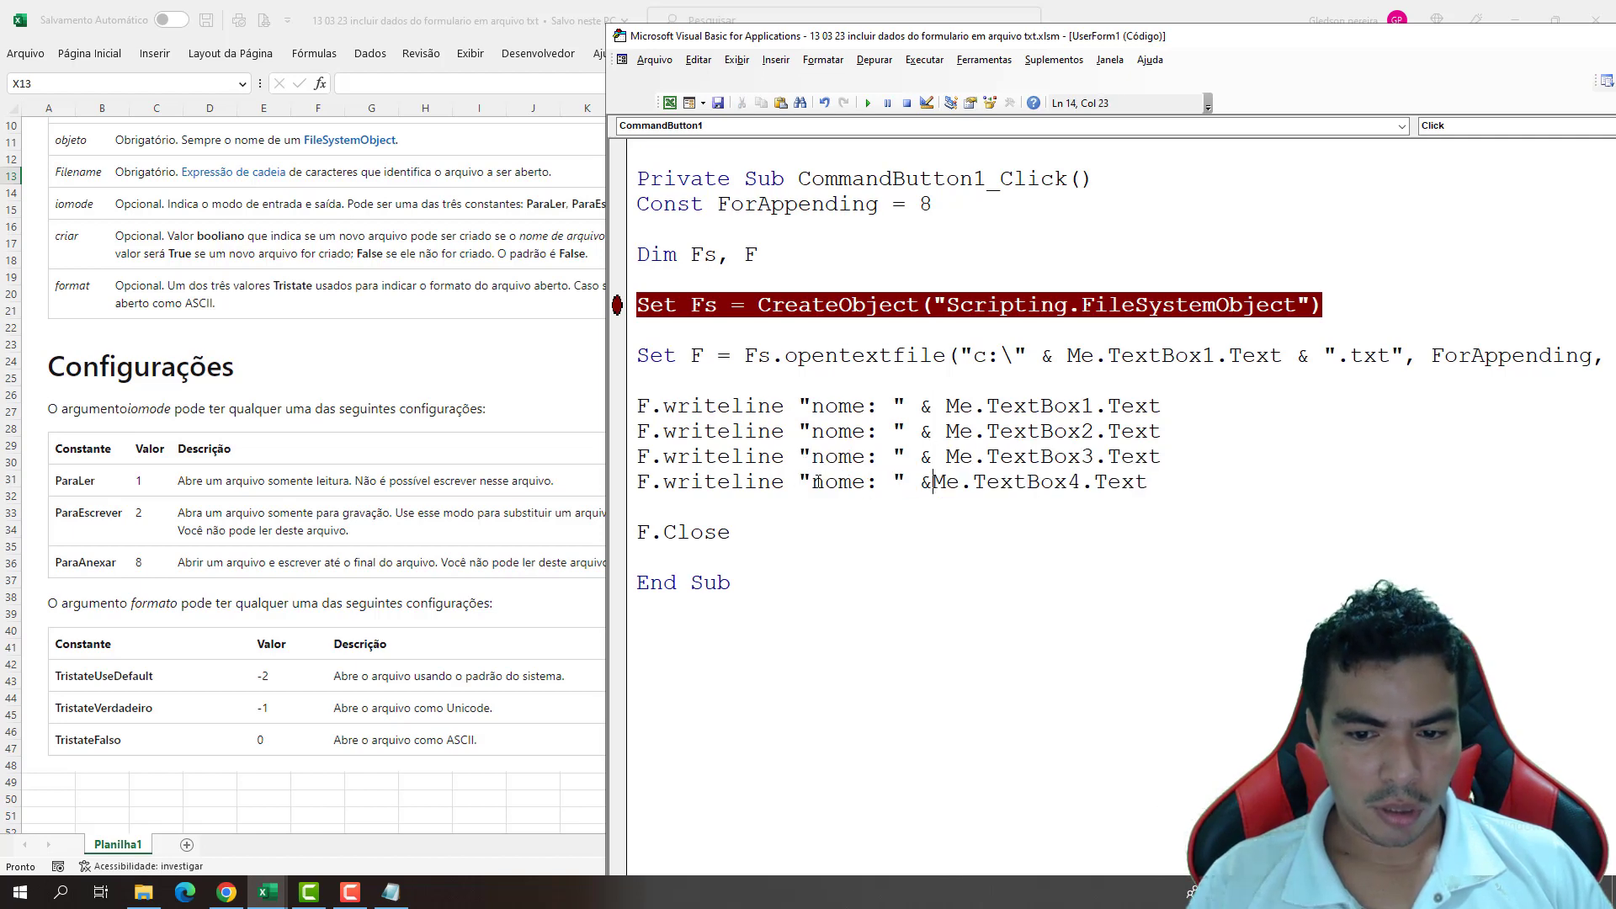
- Rename the copied labels to endereço, bairro and cidade, remove the CreateObject breakpoint, and return to Excel
double_click(832, 431)
type("endr")
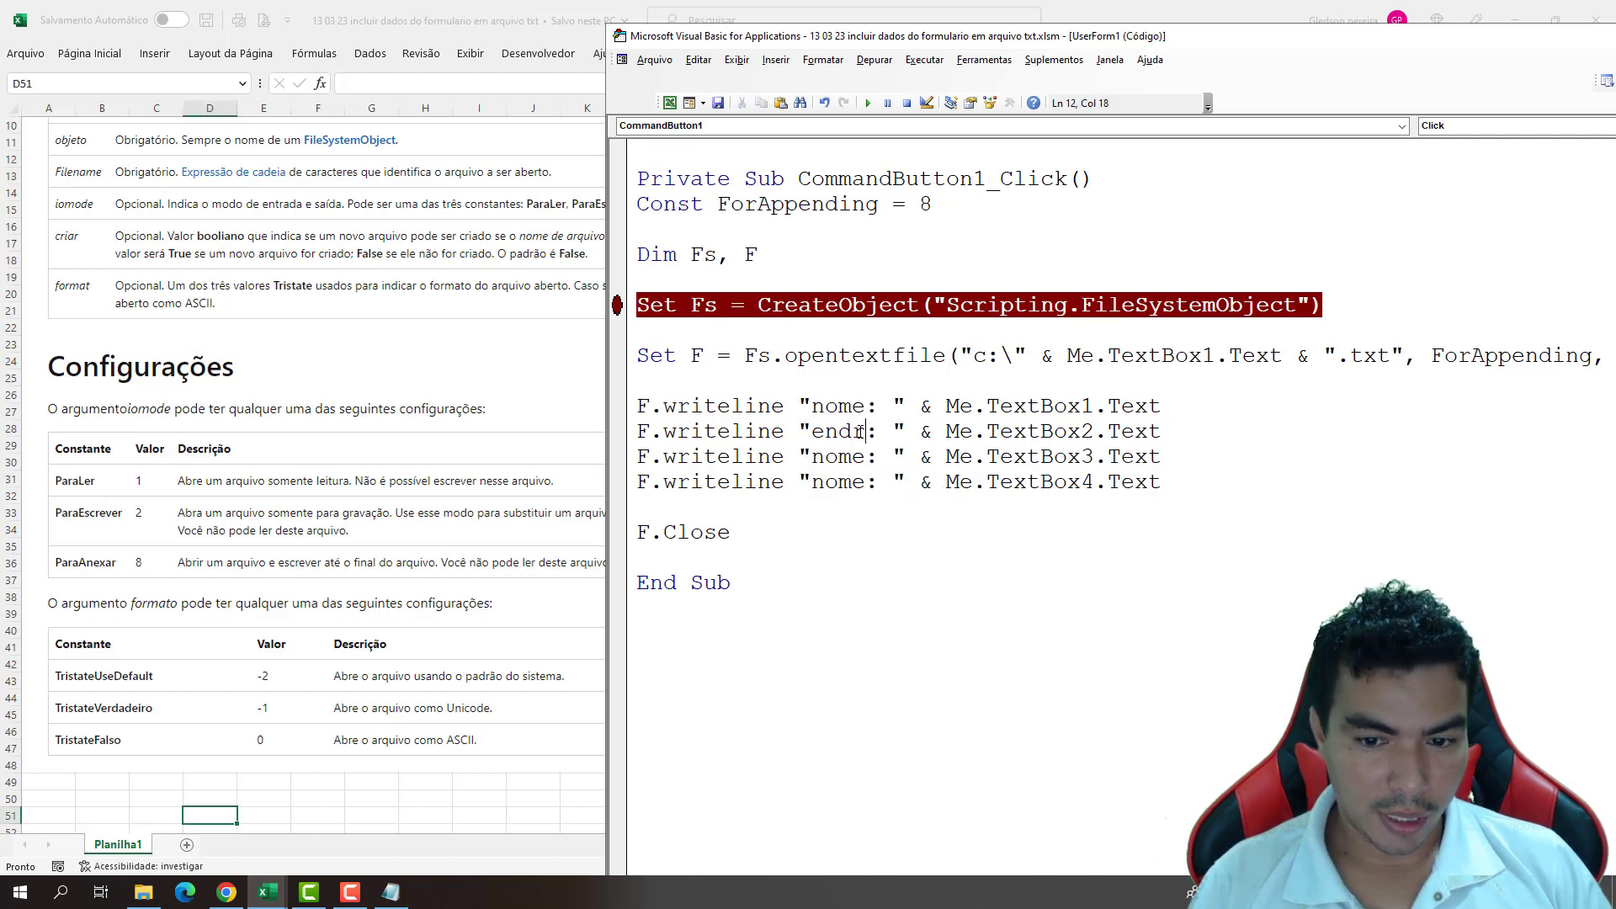
type("er")
type("ere")
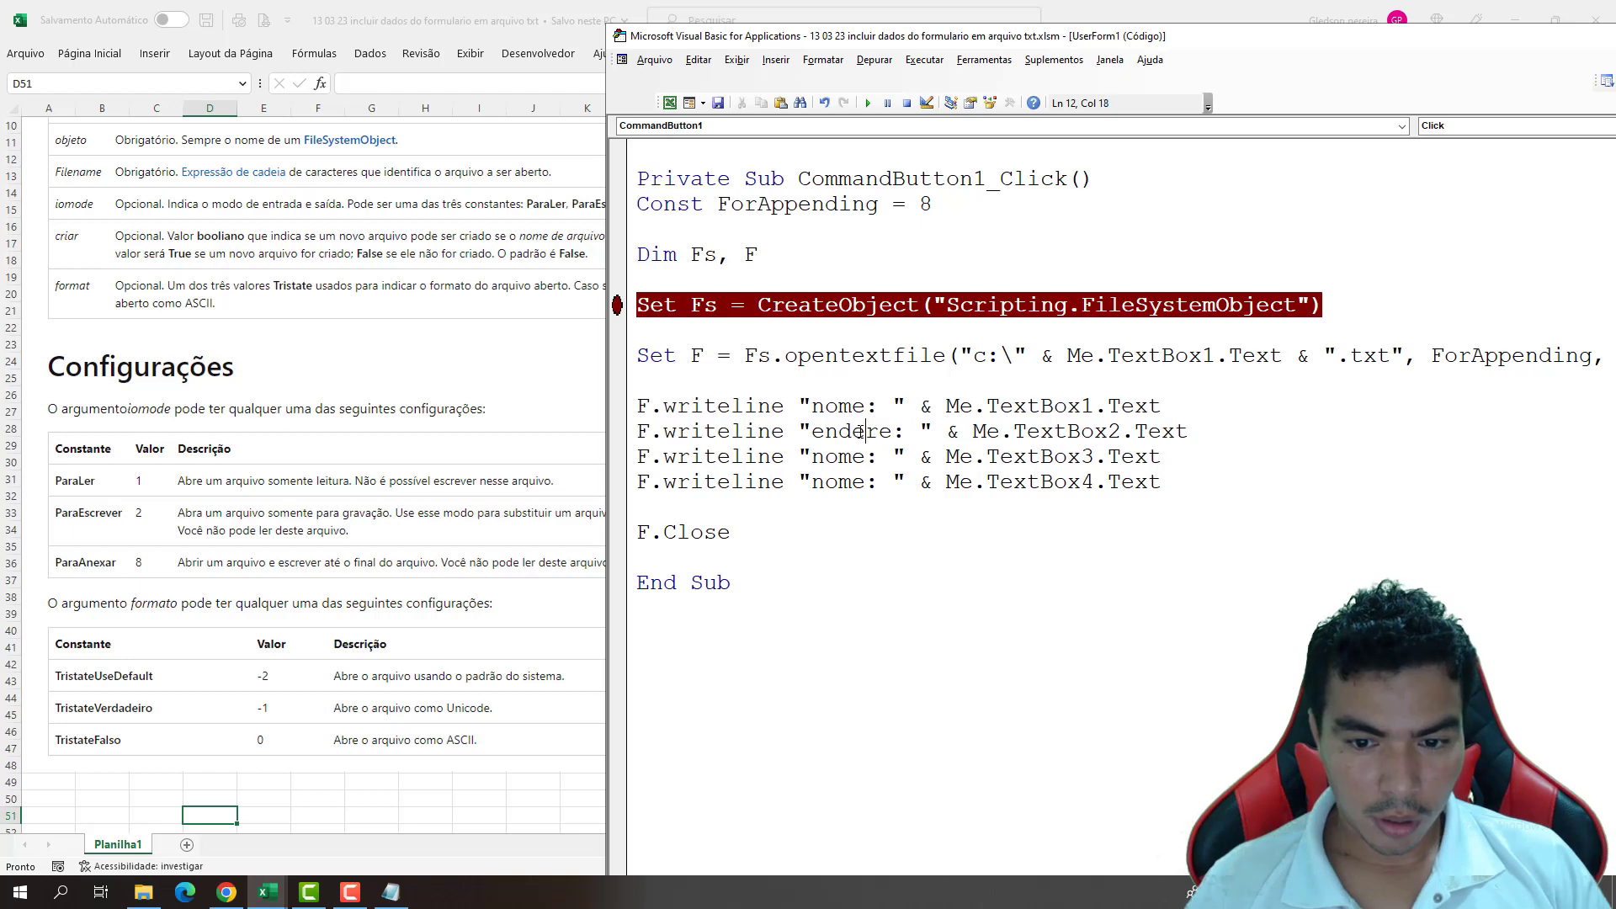
type("ço")
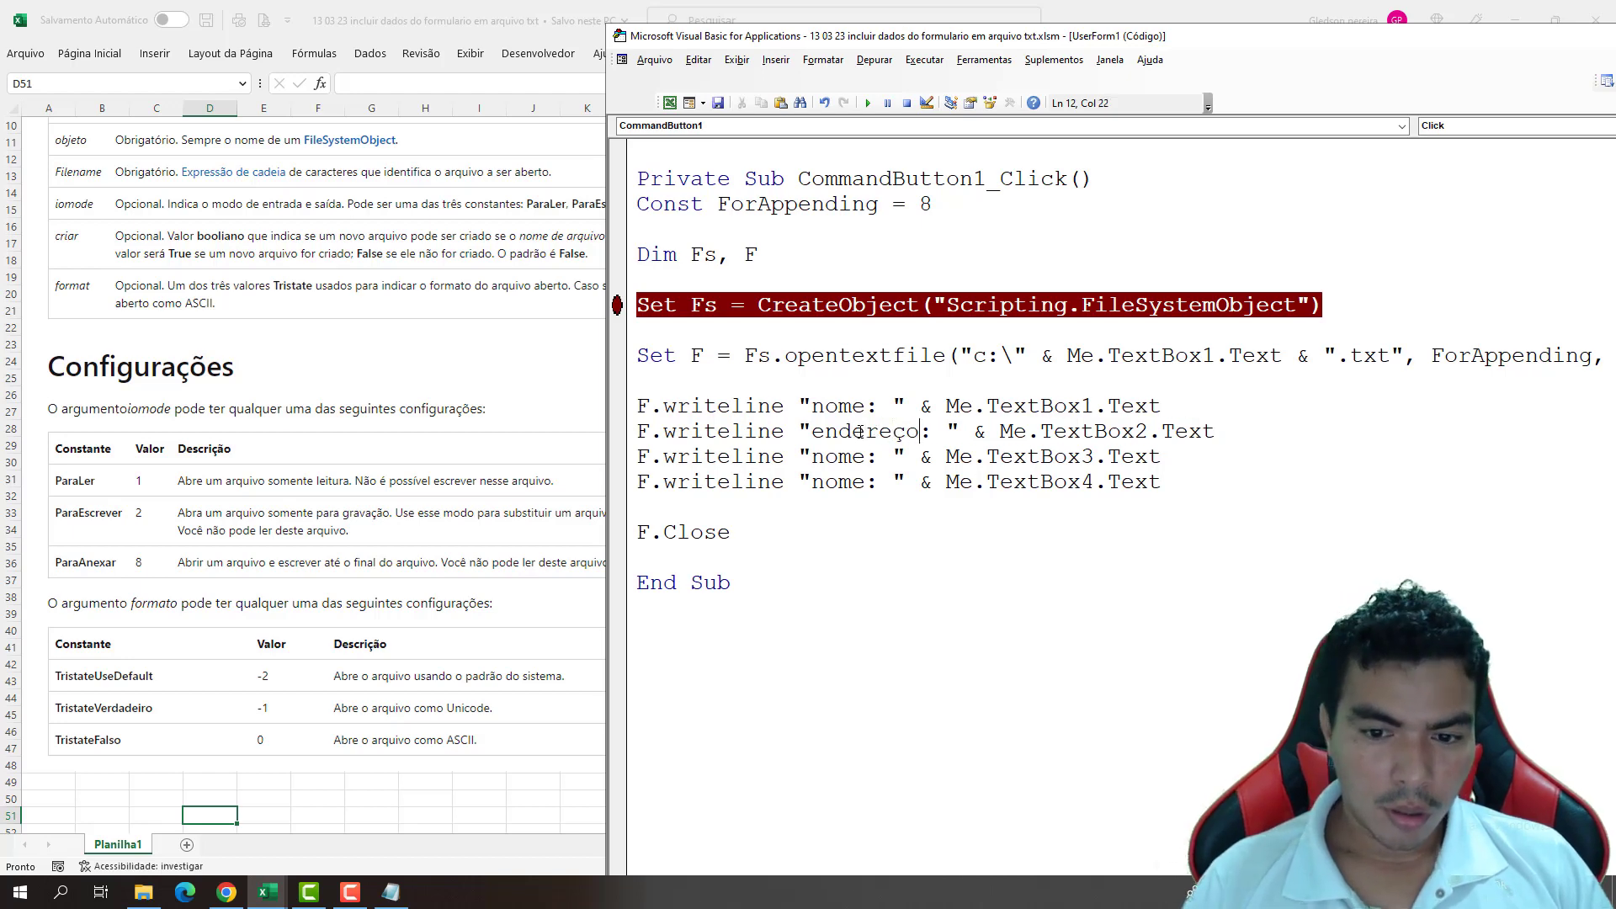
left_click_drag(812, 455, 868, 456)
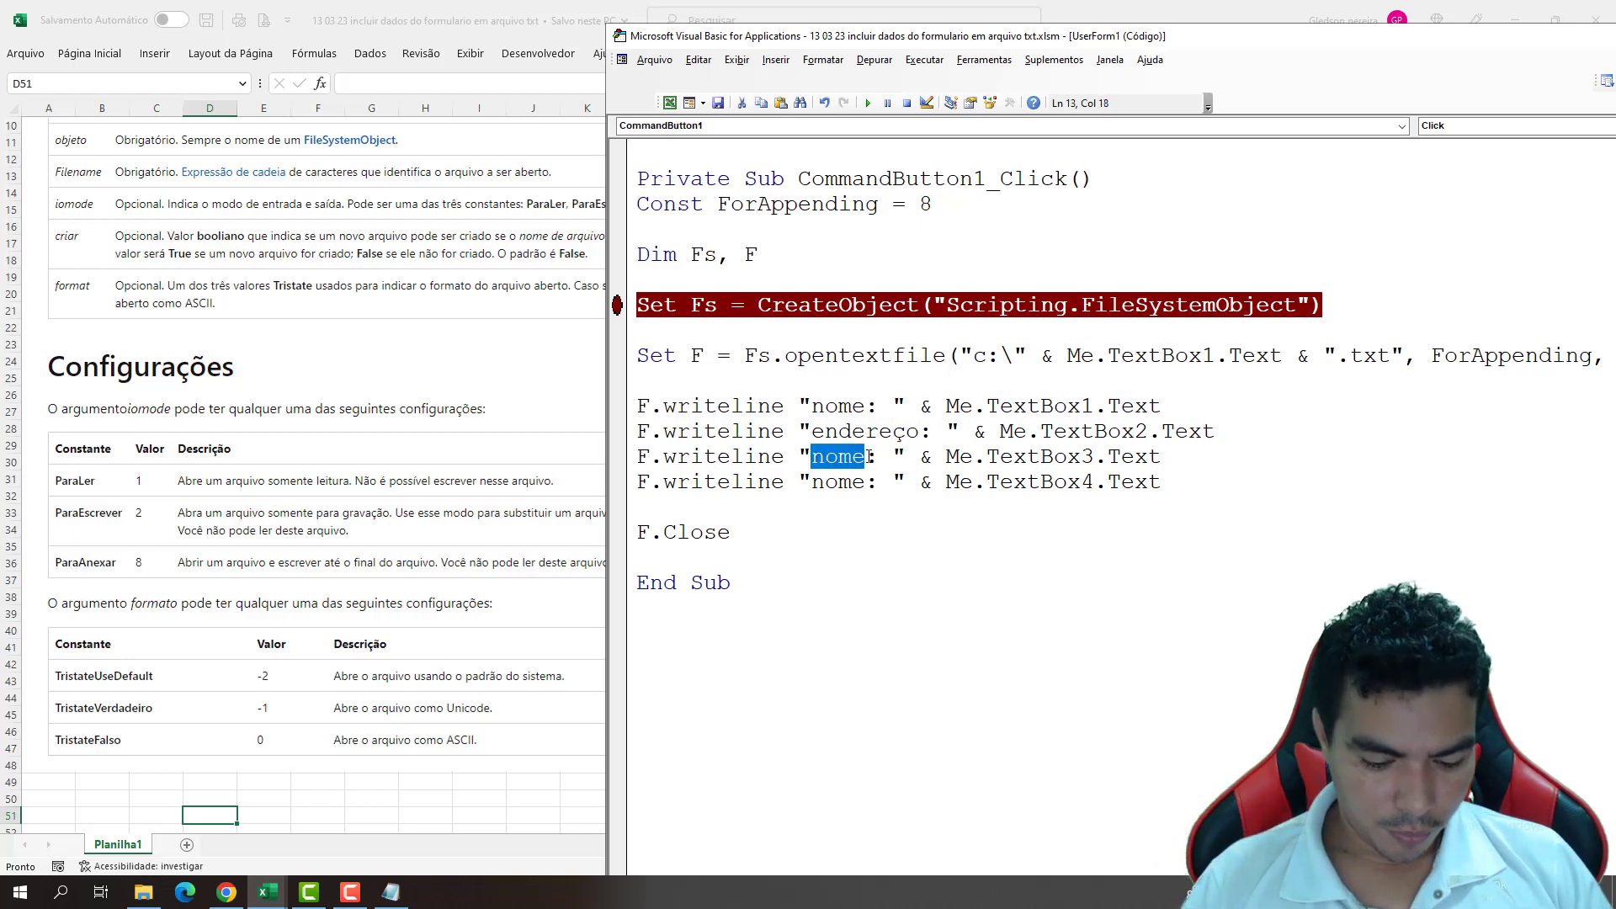
type("bairro")
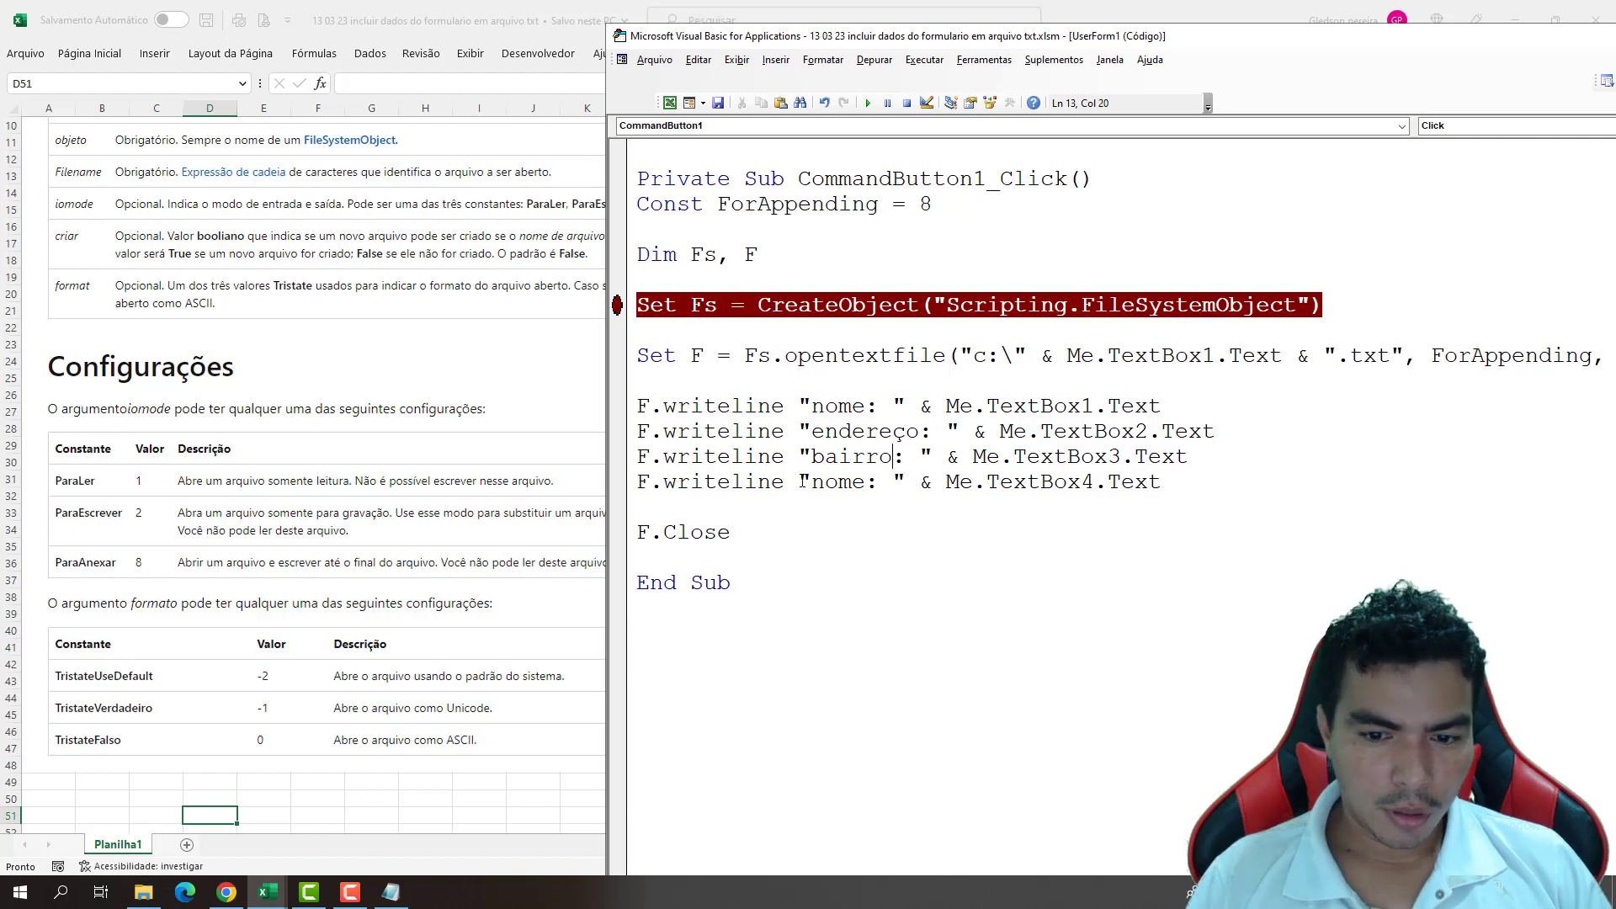
left_click_drag(810, 481, 843, 483)
type("ci")
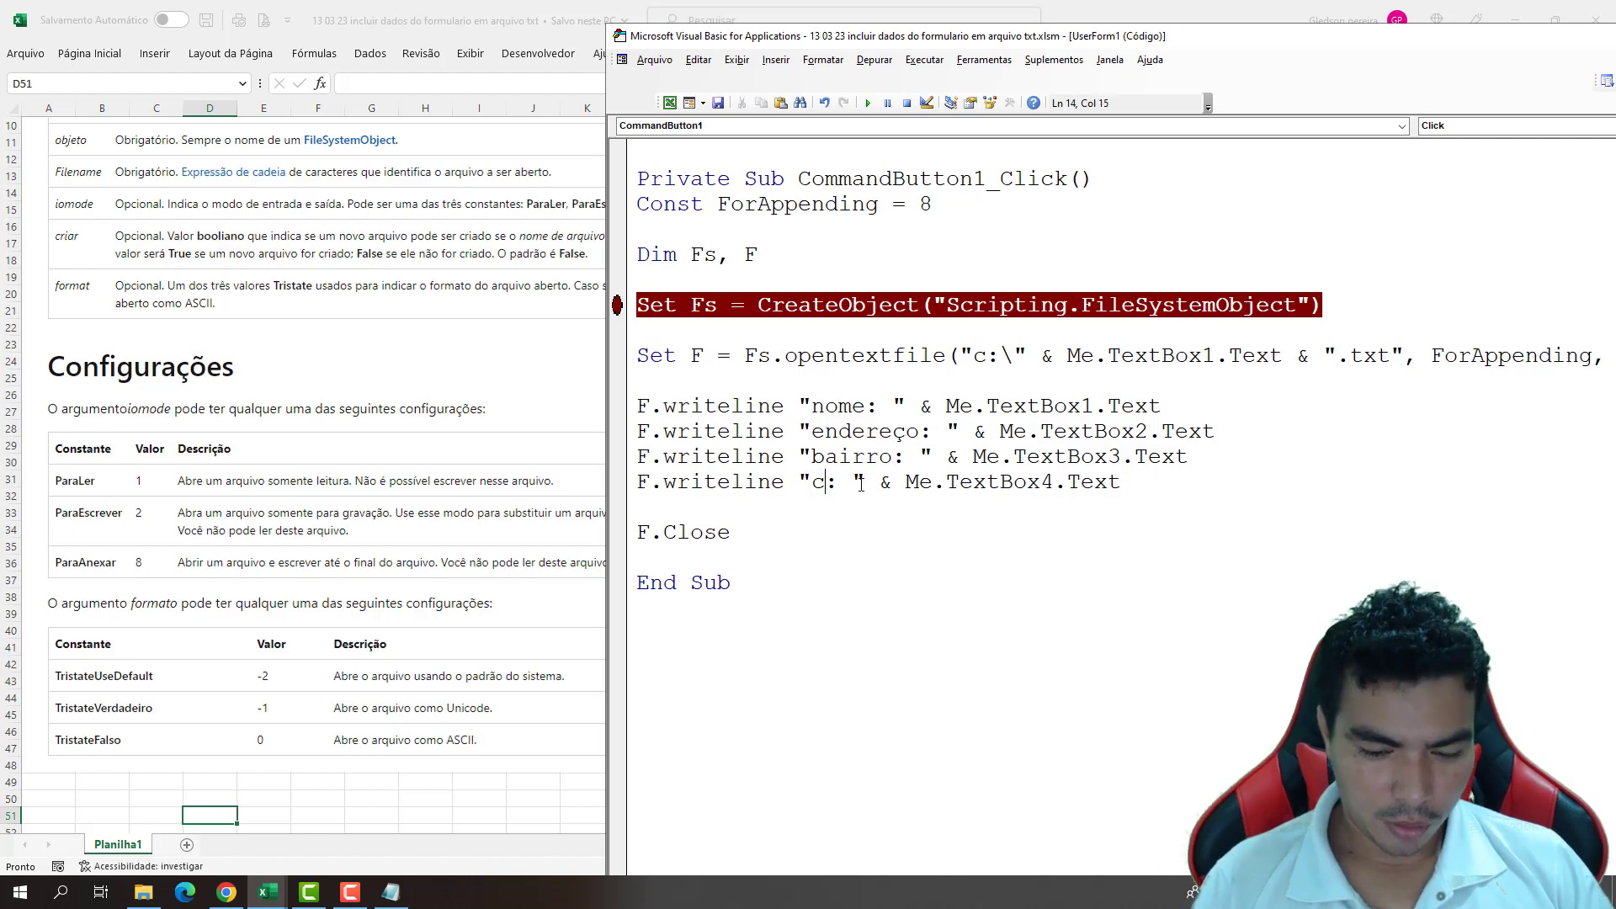
type("dade")
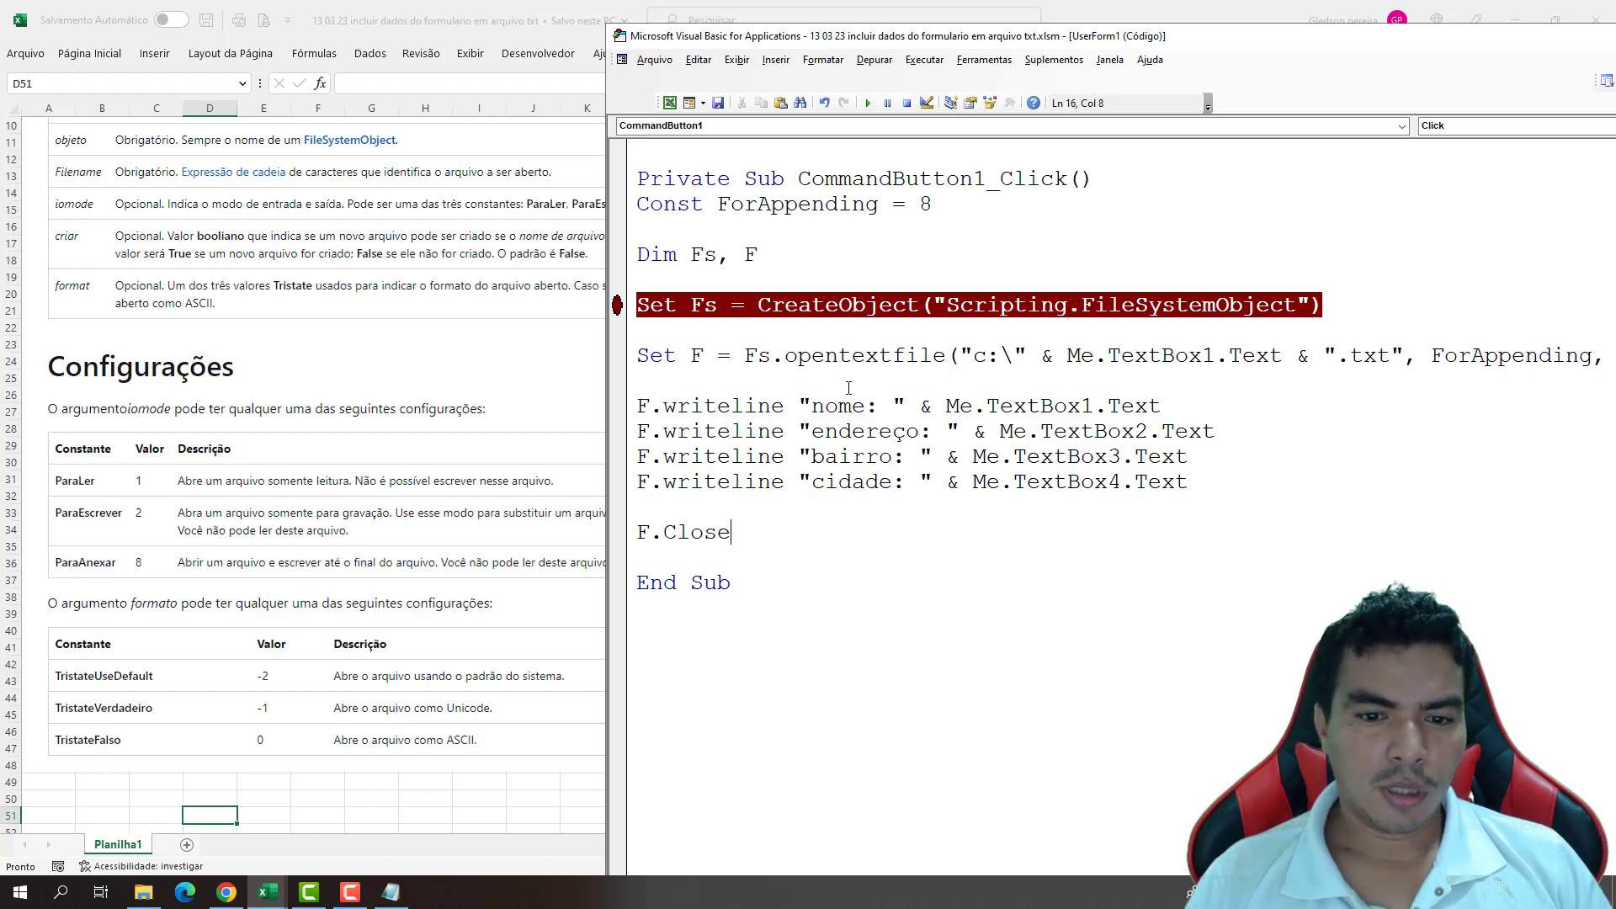
left_click(618, 306)
key("alt+F11")
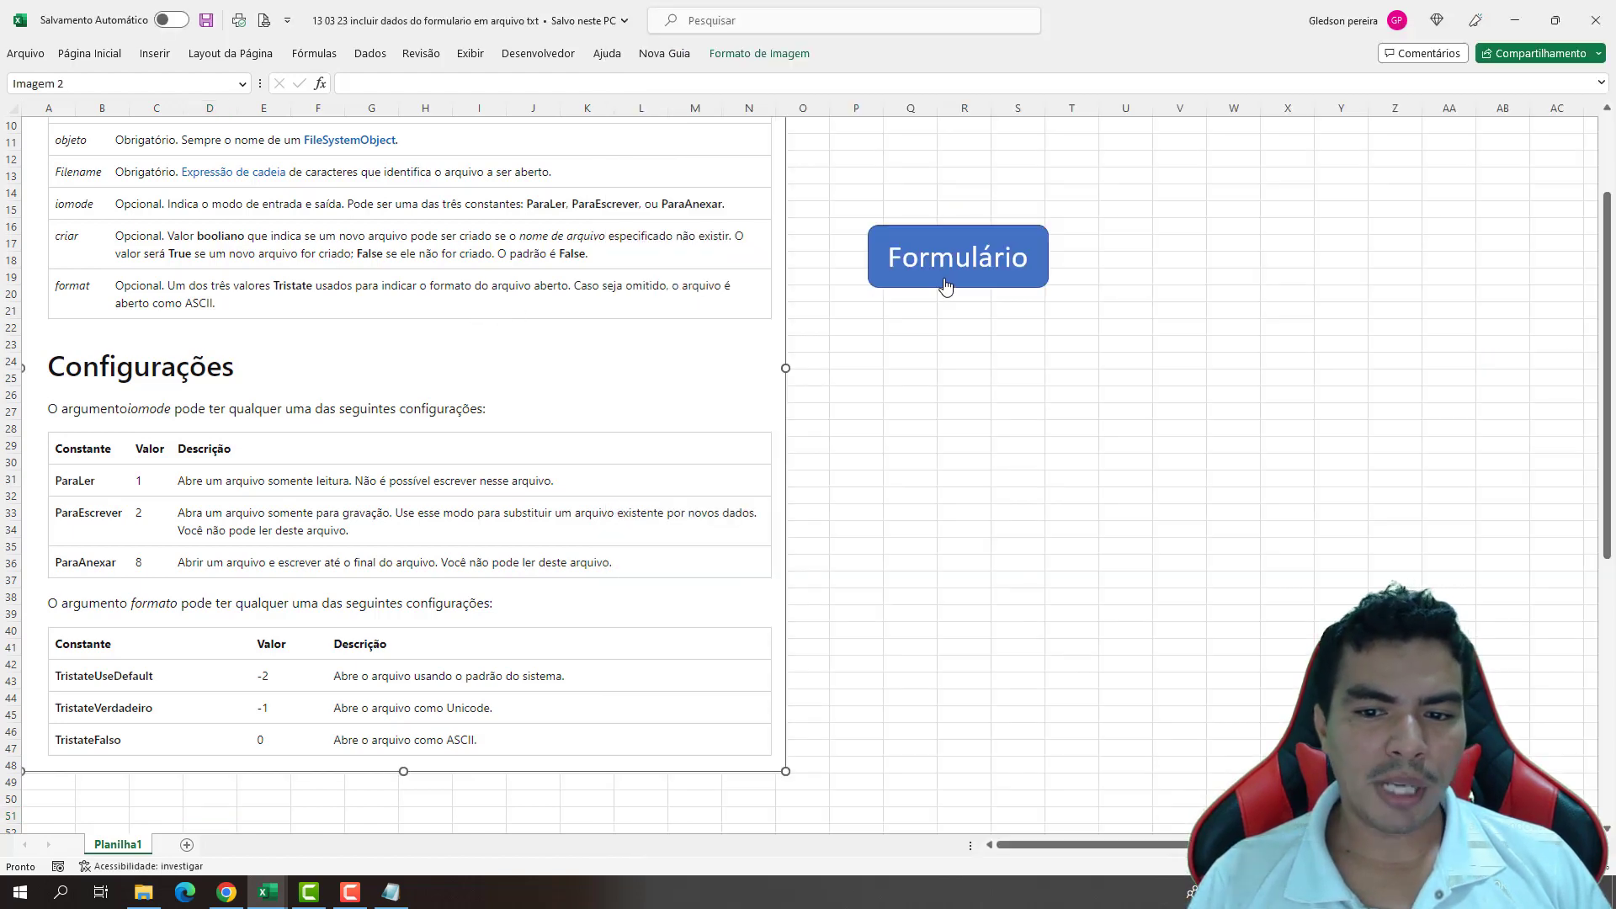
- Open the form, enter Endereço 'rua poti', Bairro 'bairro cauca', Cidade 'fortaleza-ce', and click Salvar Bloco de Notas
left_click(943, 289)
type("ricardo")
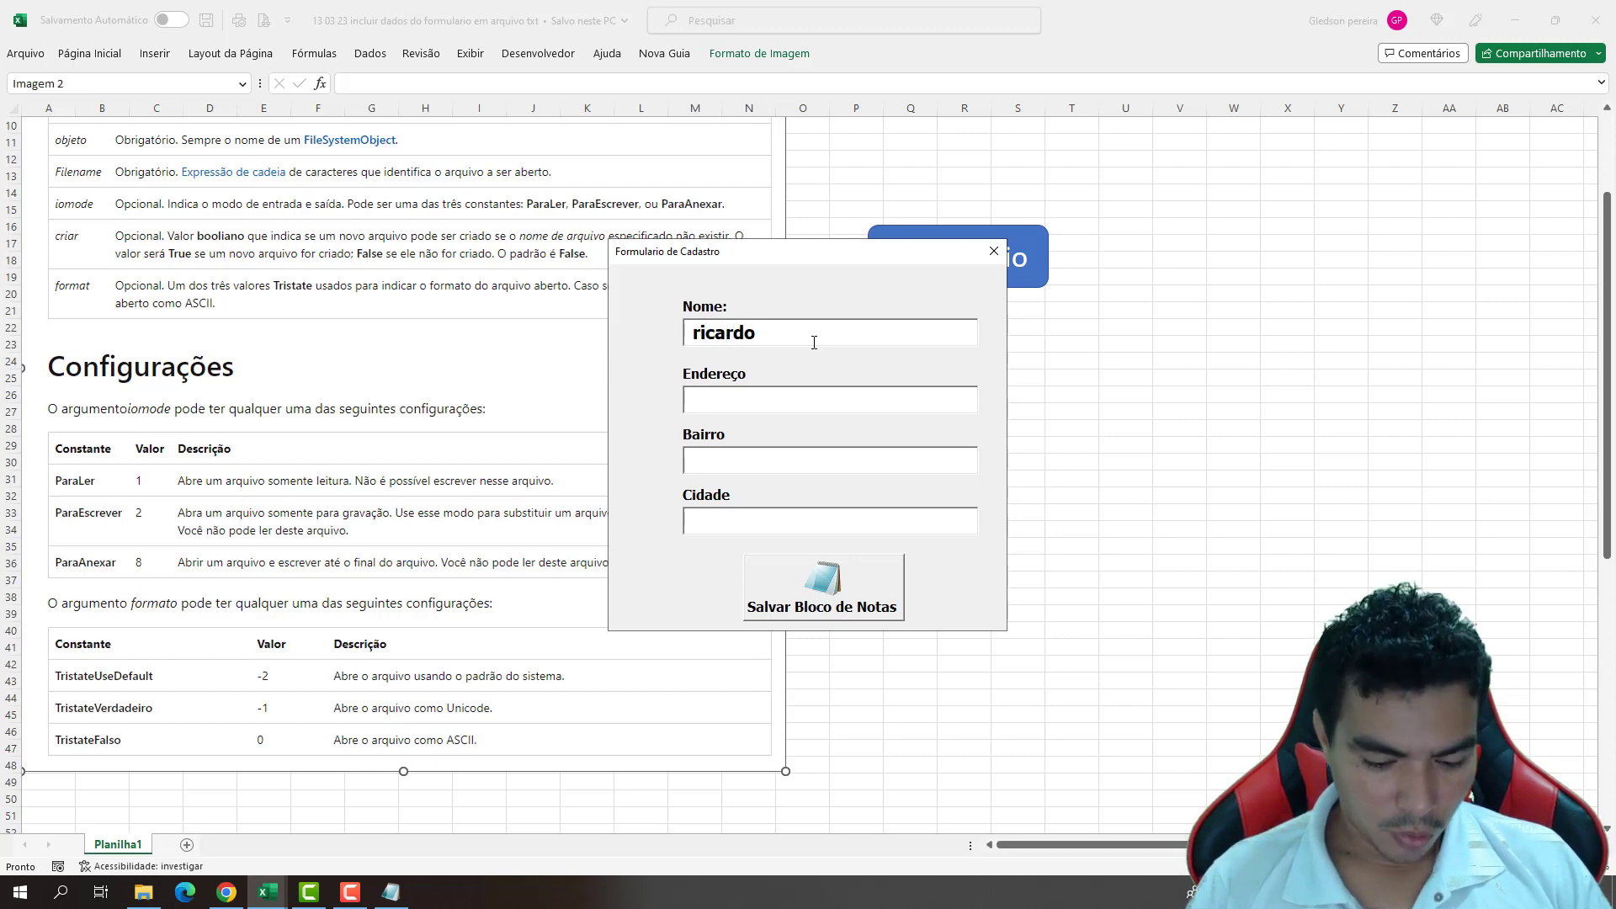
type("rua poti")
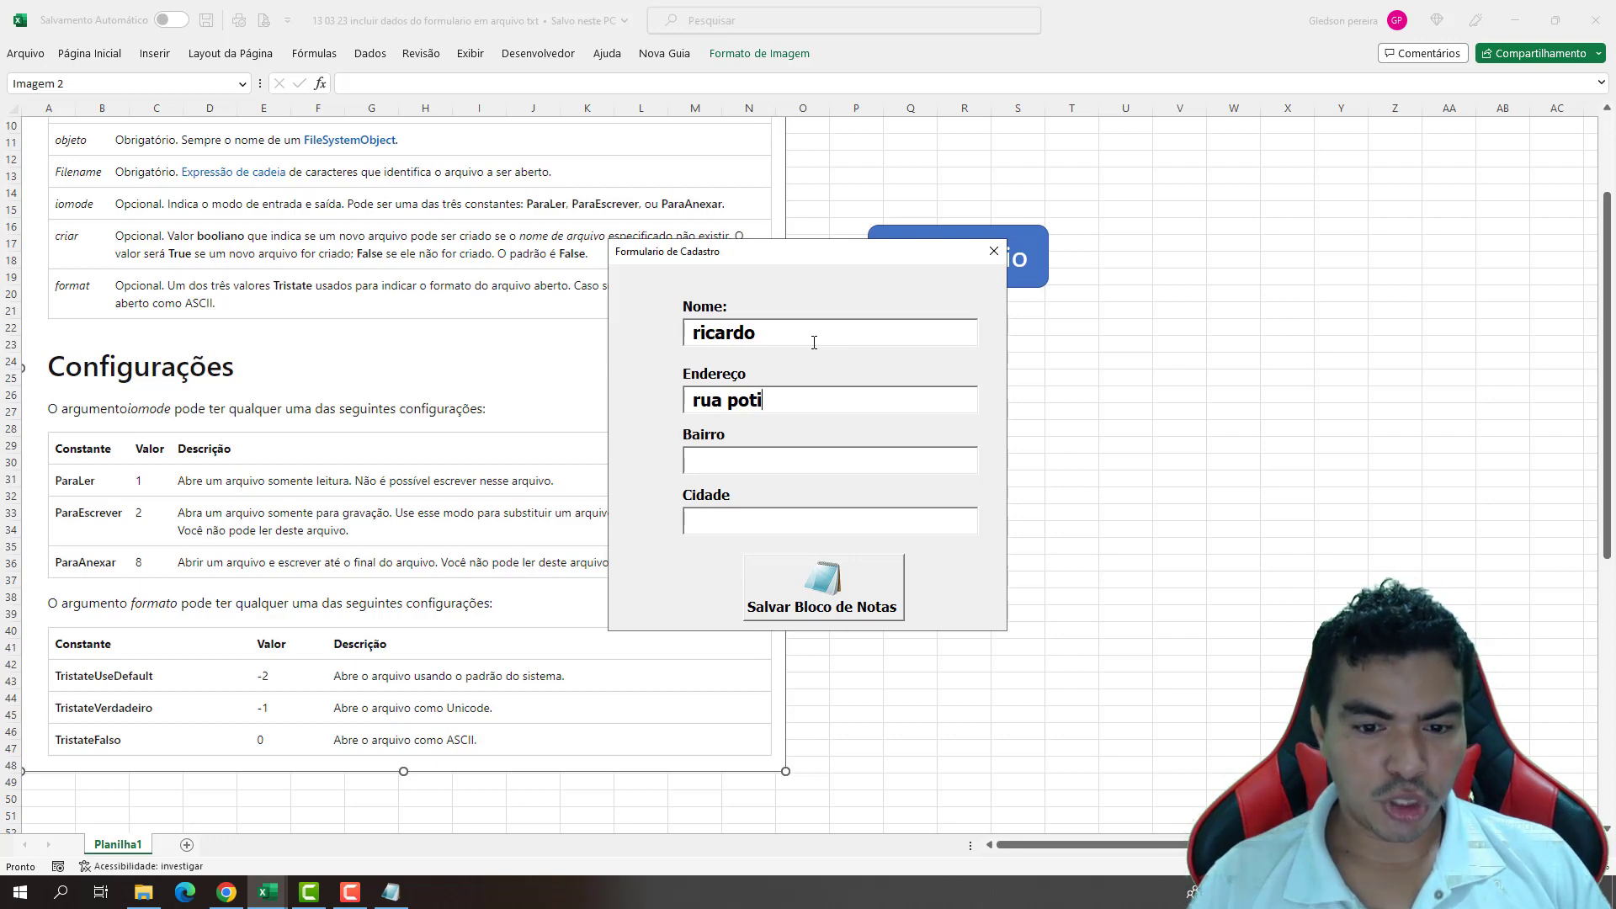
key("Tab")
type("b")
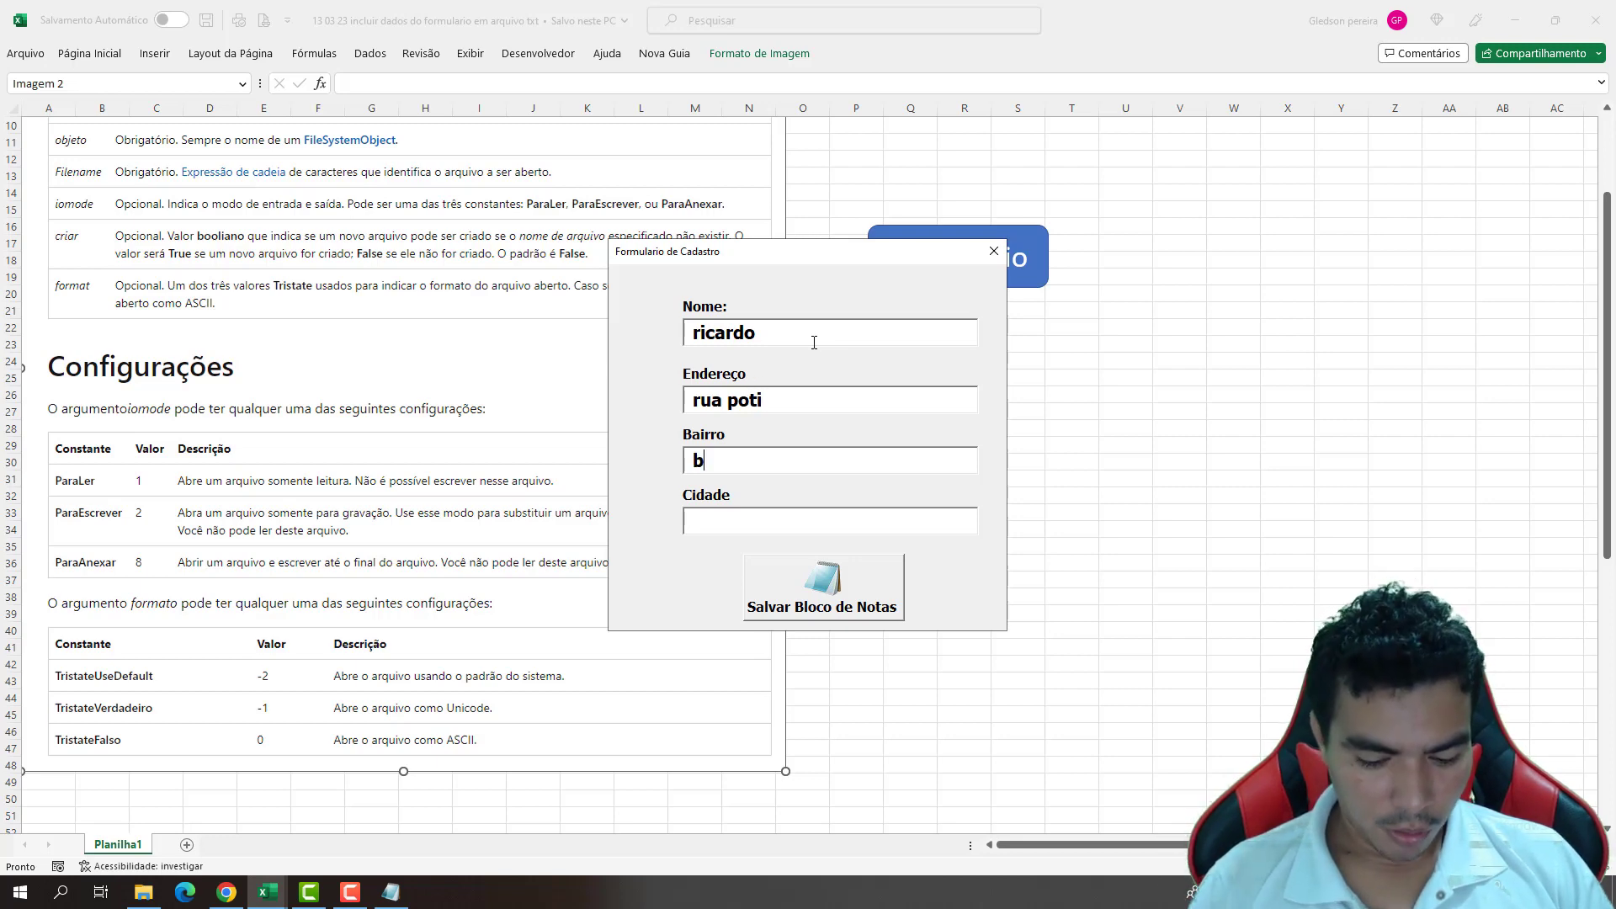
type("airro caucaia")
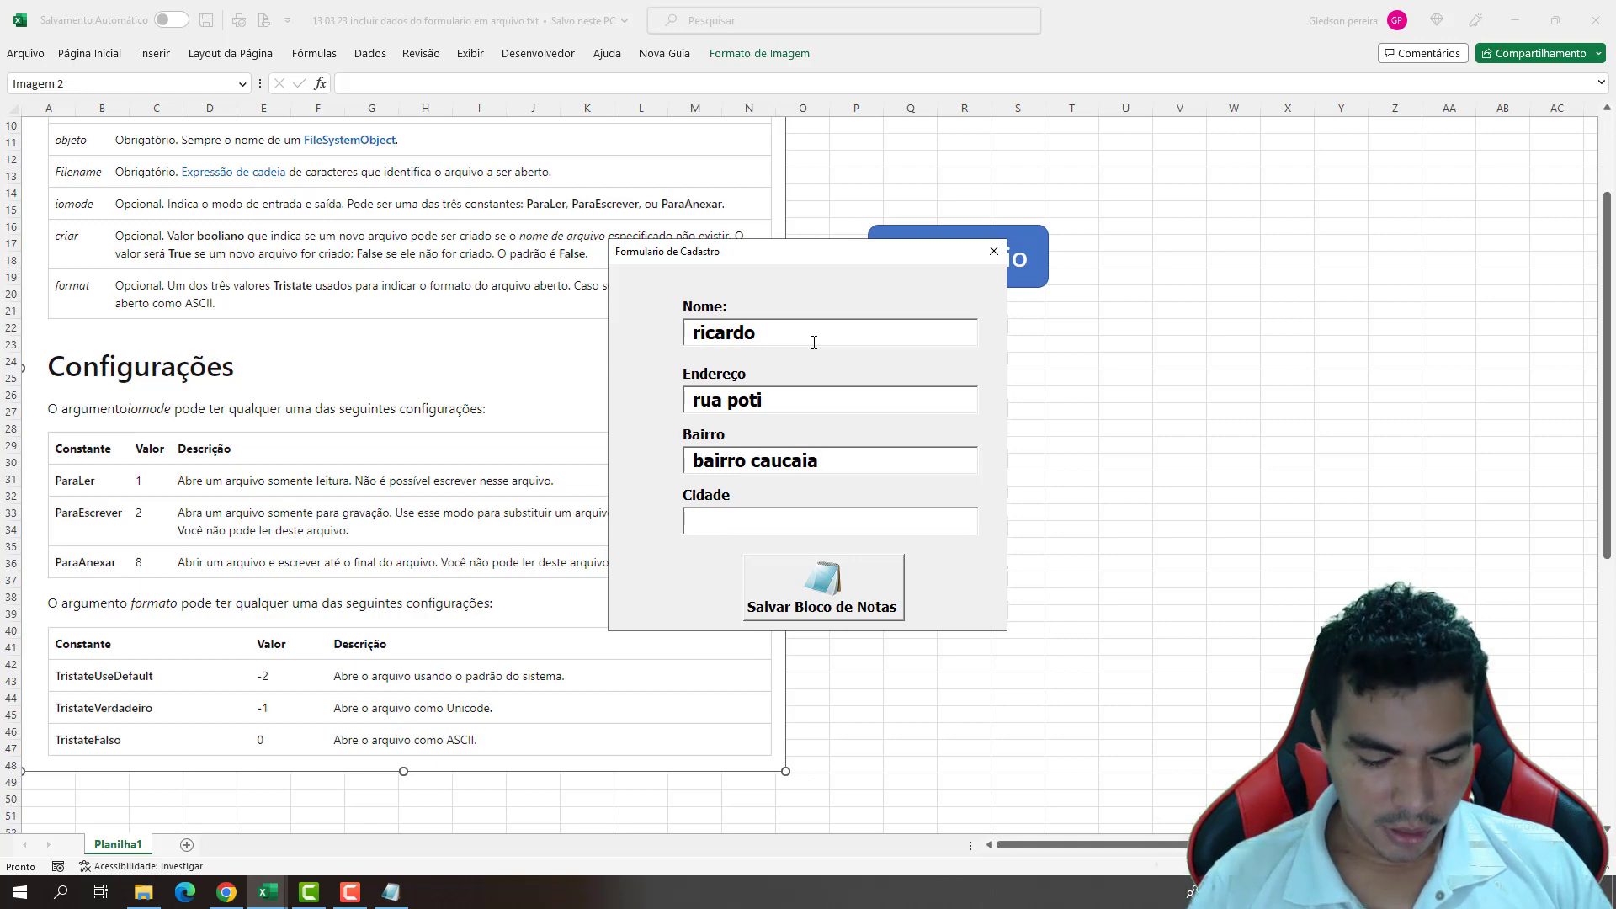
key("Tab")
type("fortale")
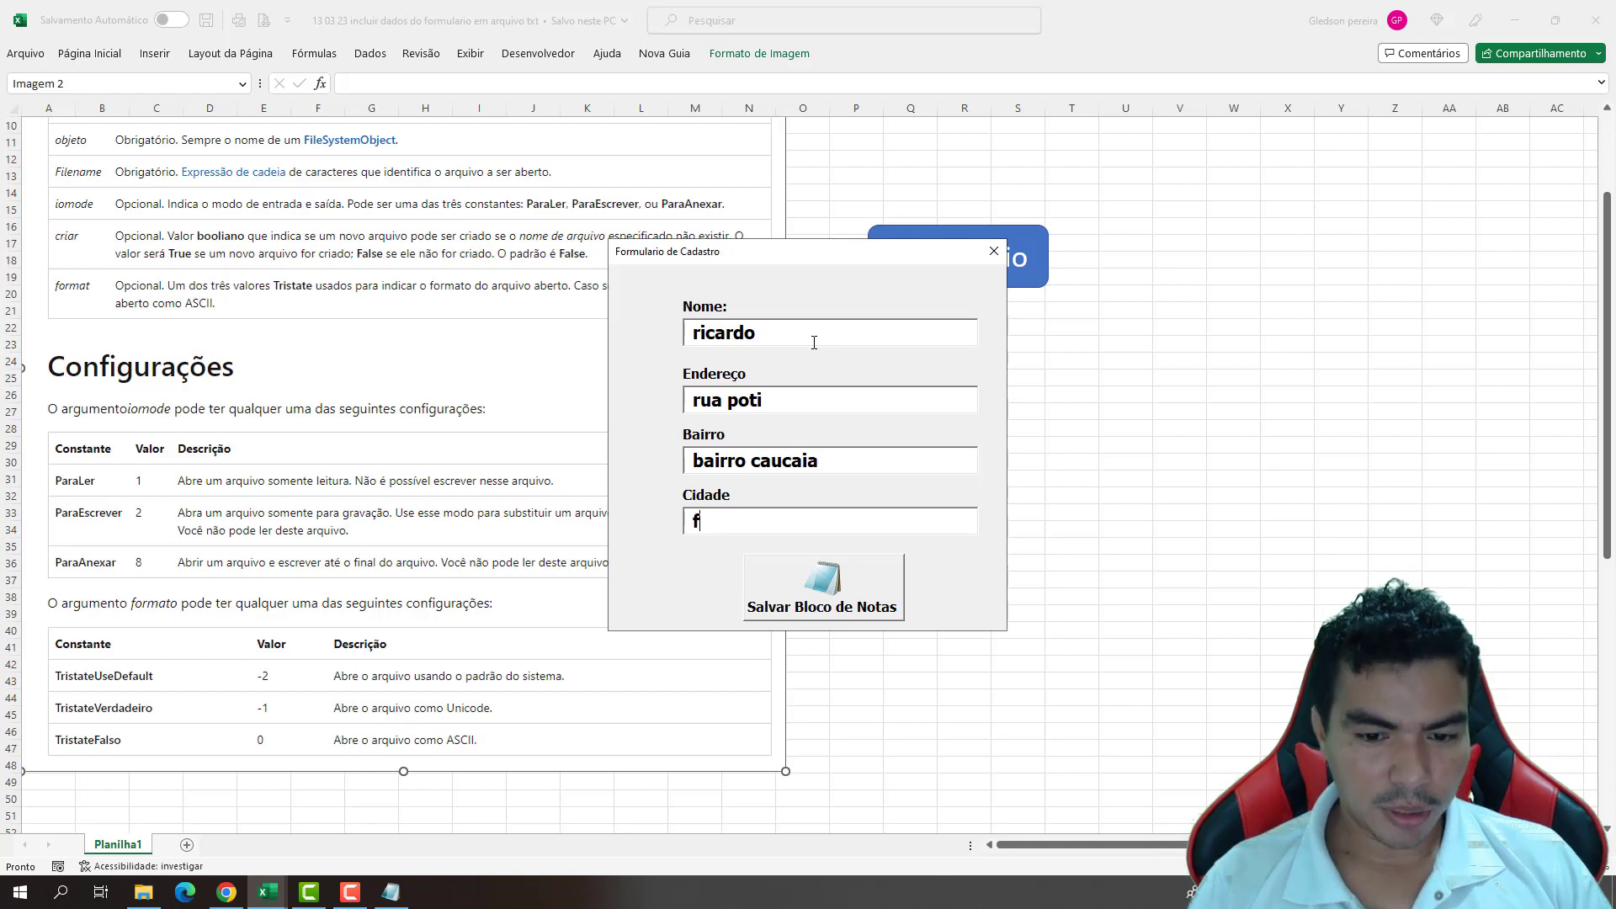
type("za-c")
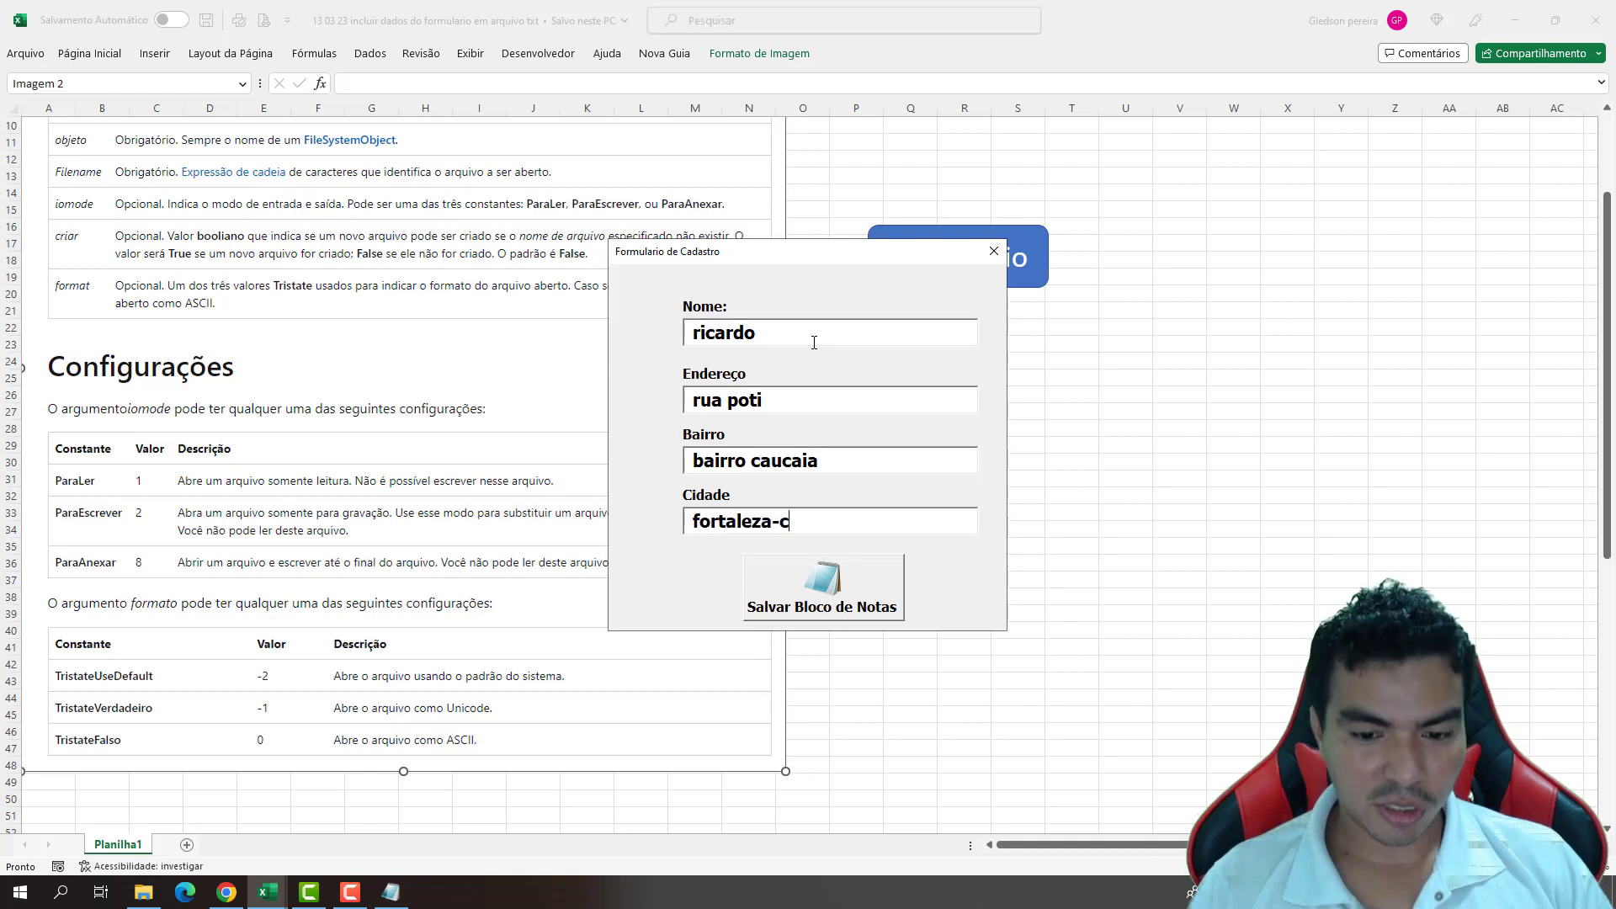
type("e")
left_click(851, 603)
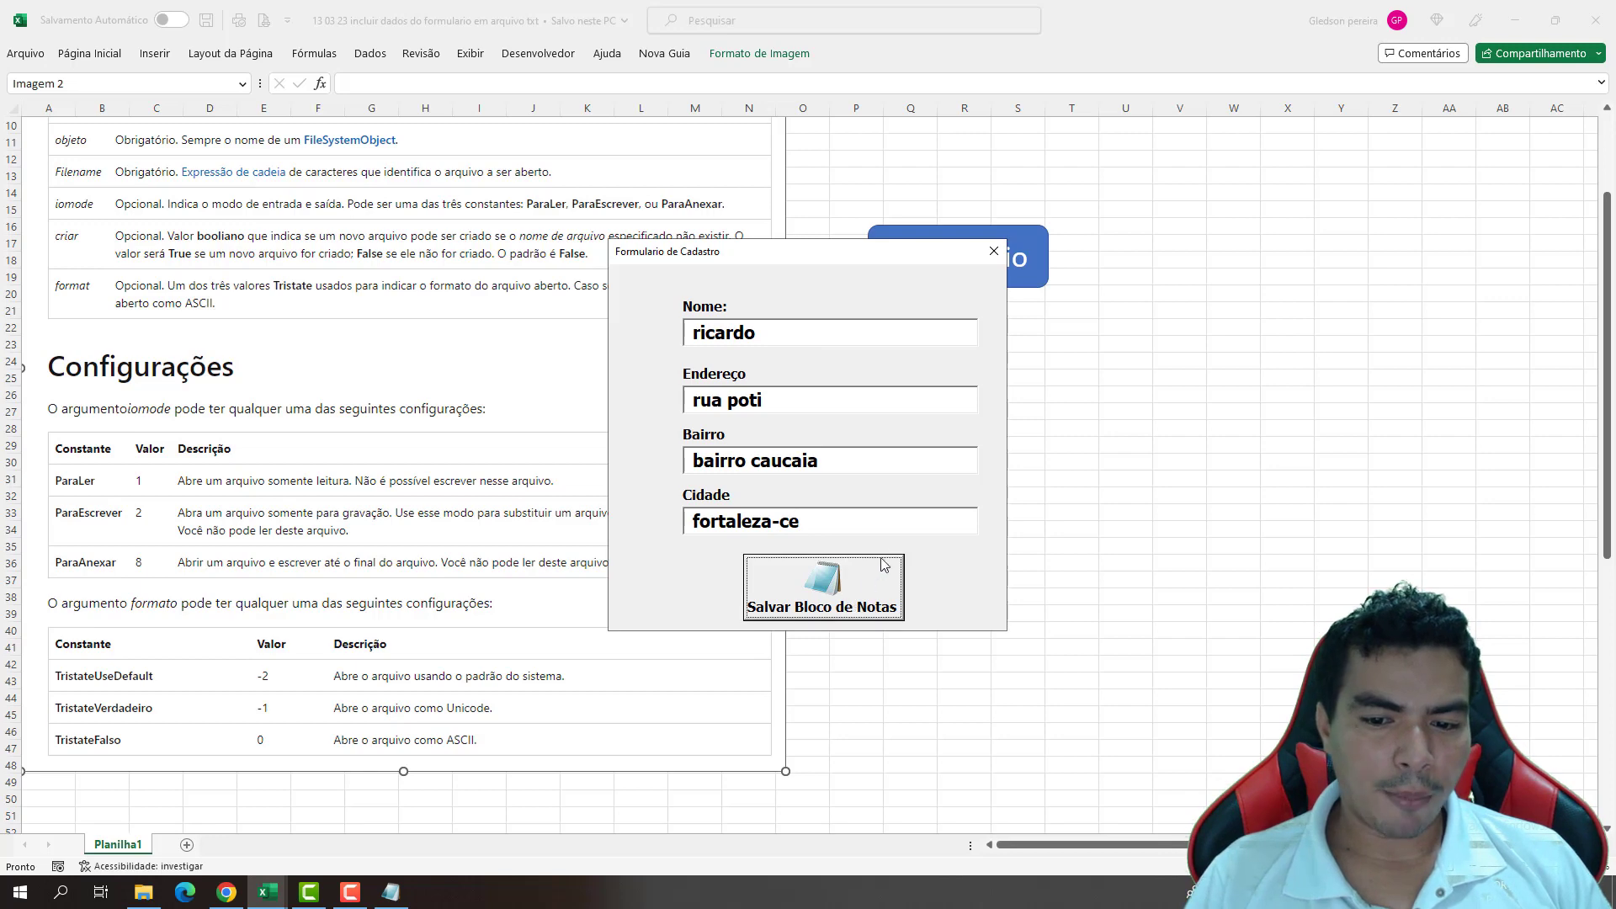
left_click(855, 599)
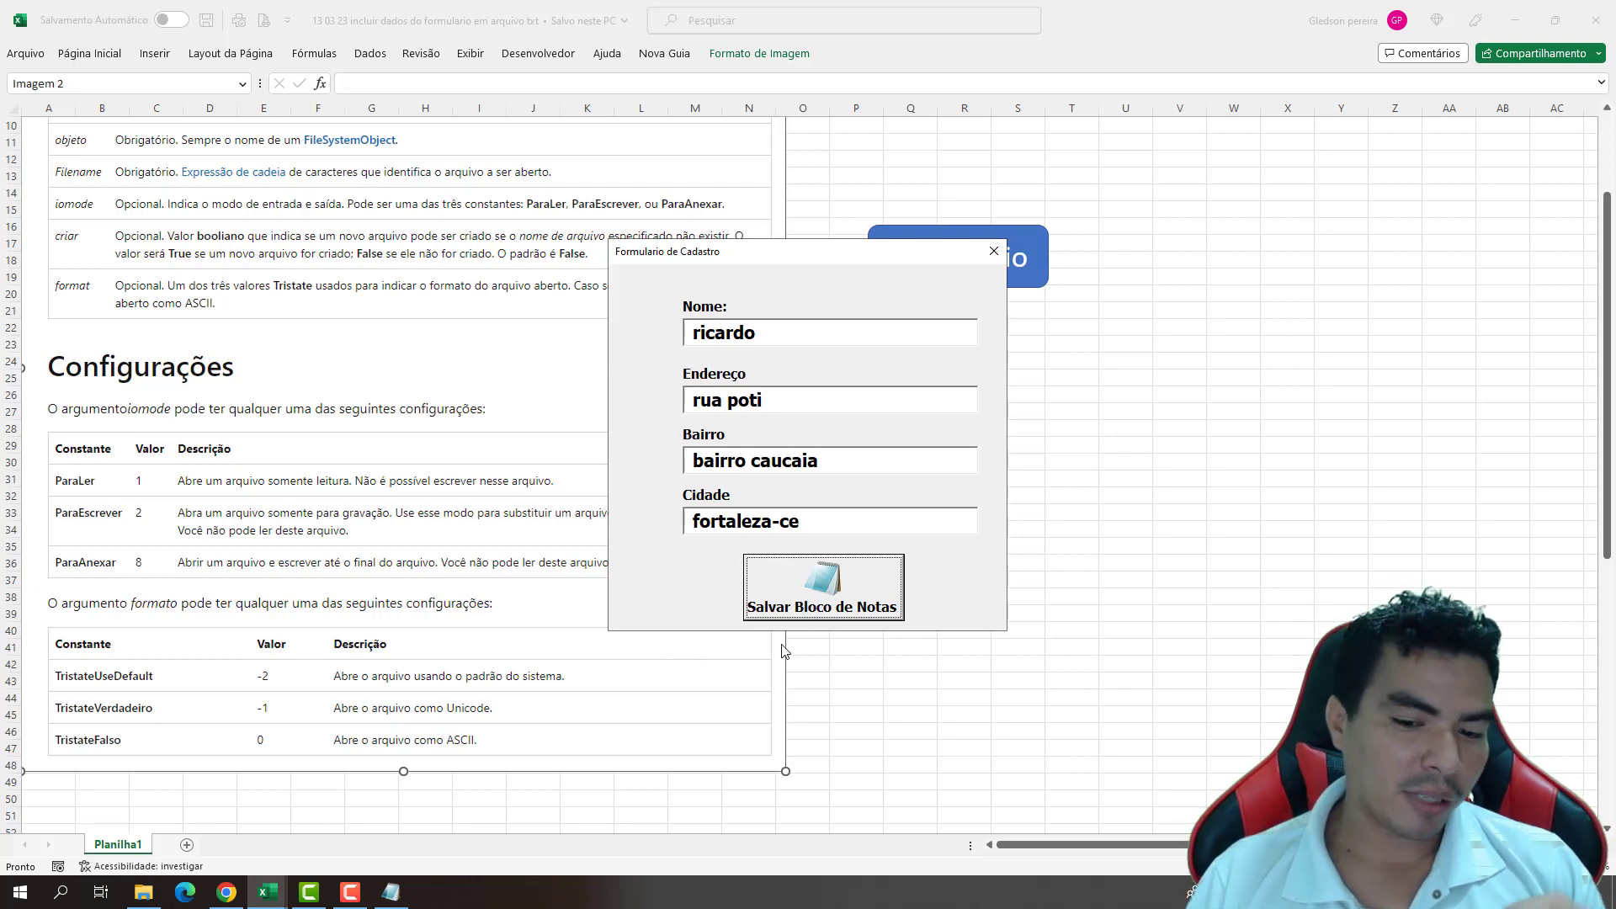
left_click(143, 893)
left_click(264, 673)
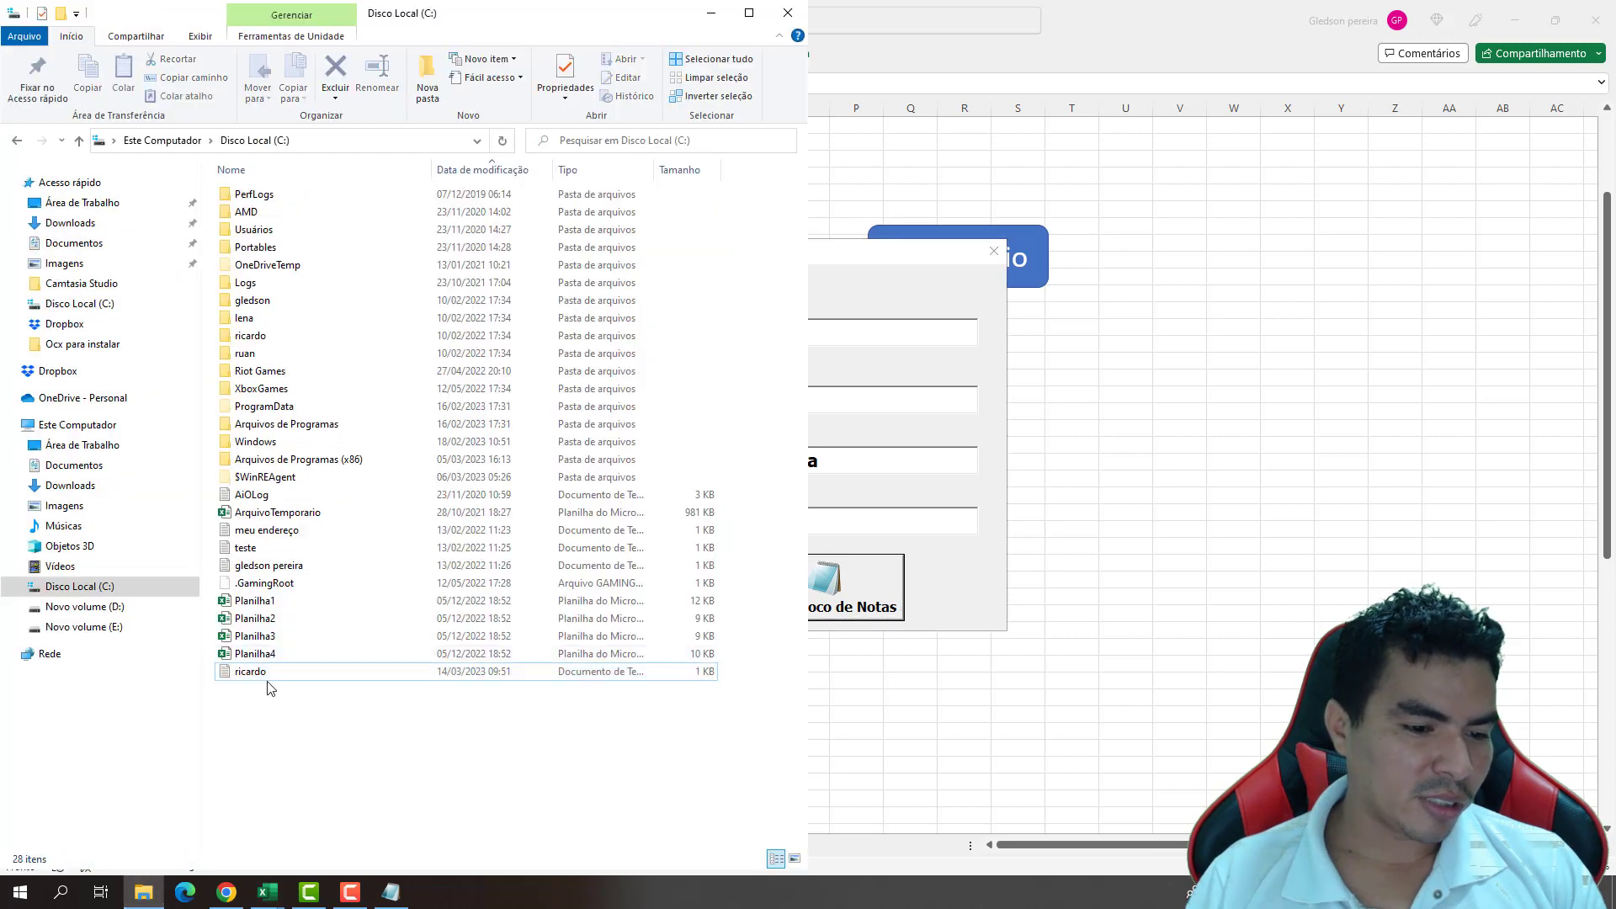
double_click(264, 673)
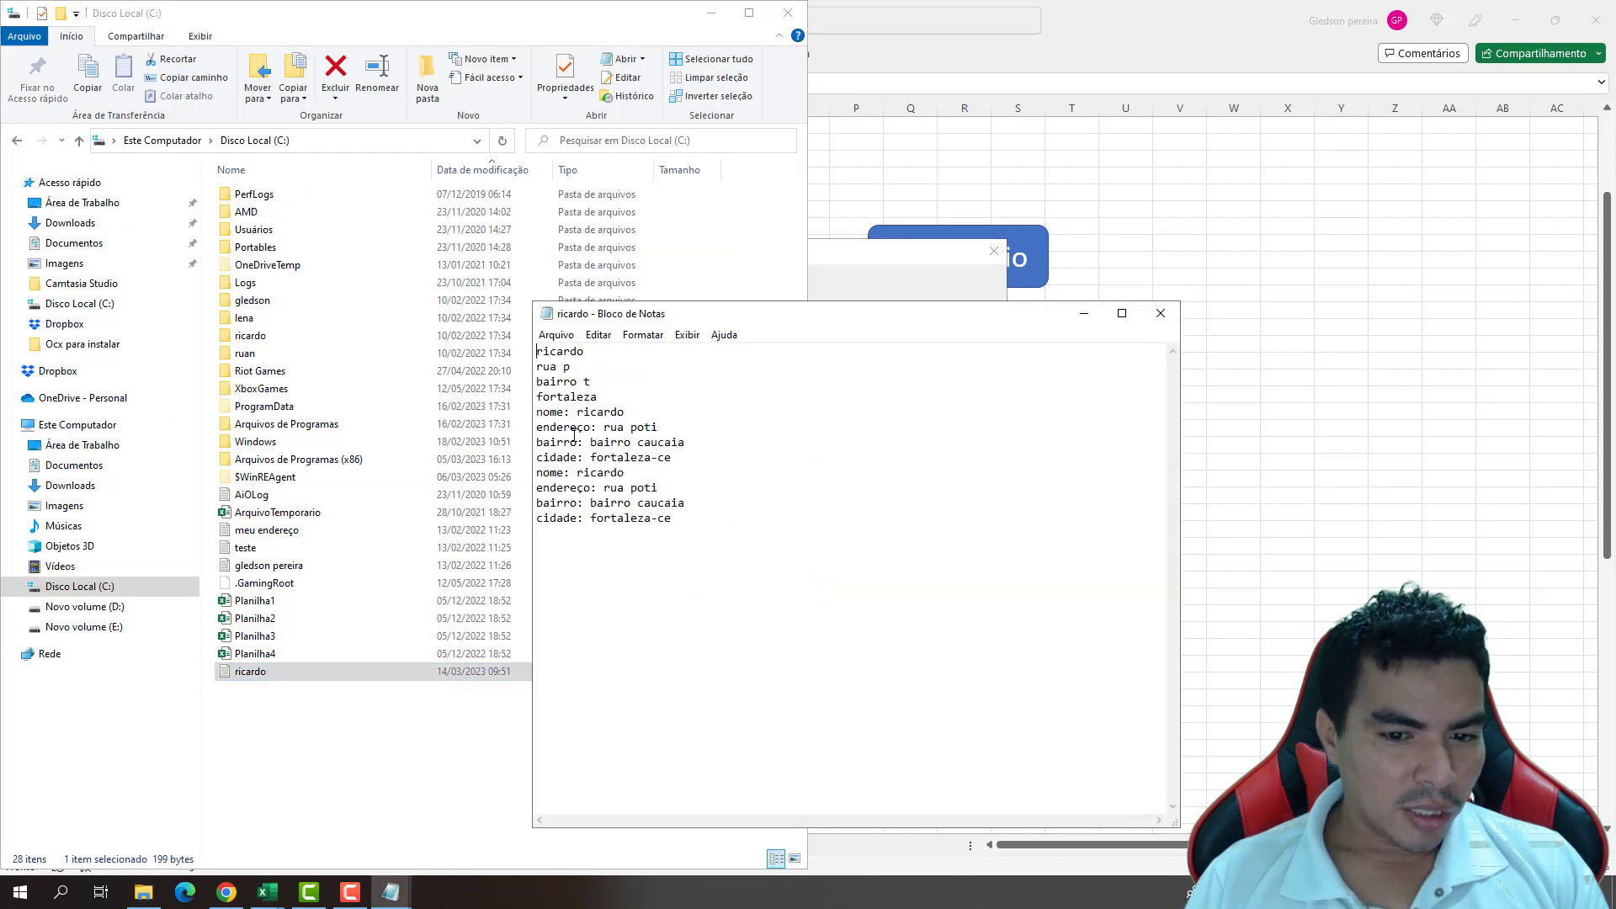
left_click_drag(644, 313, 639, 255)
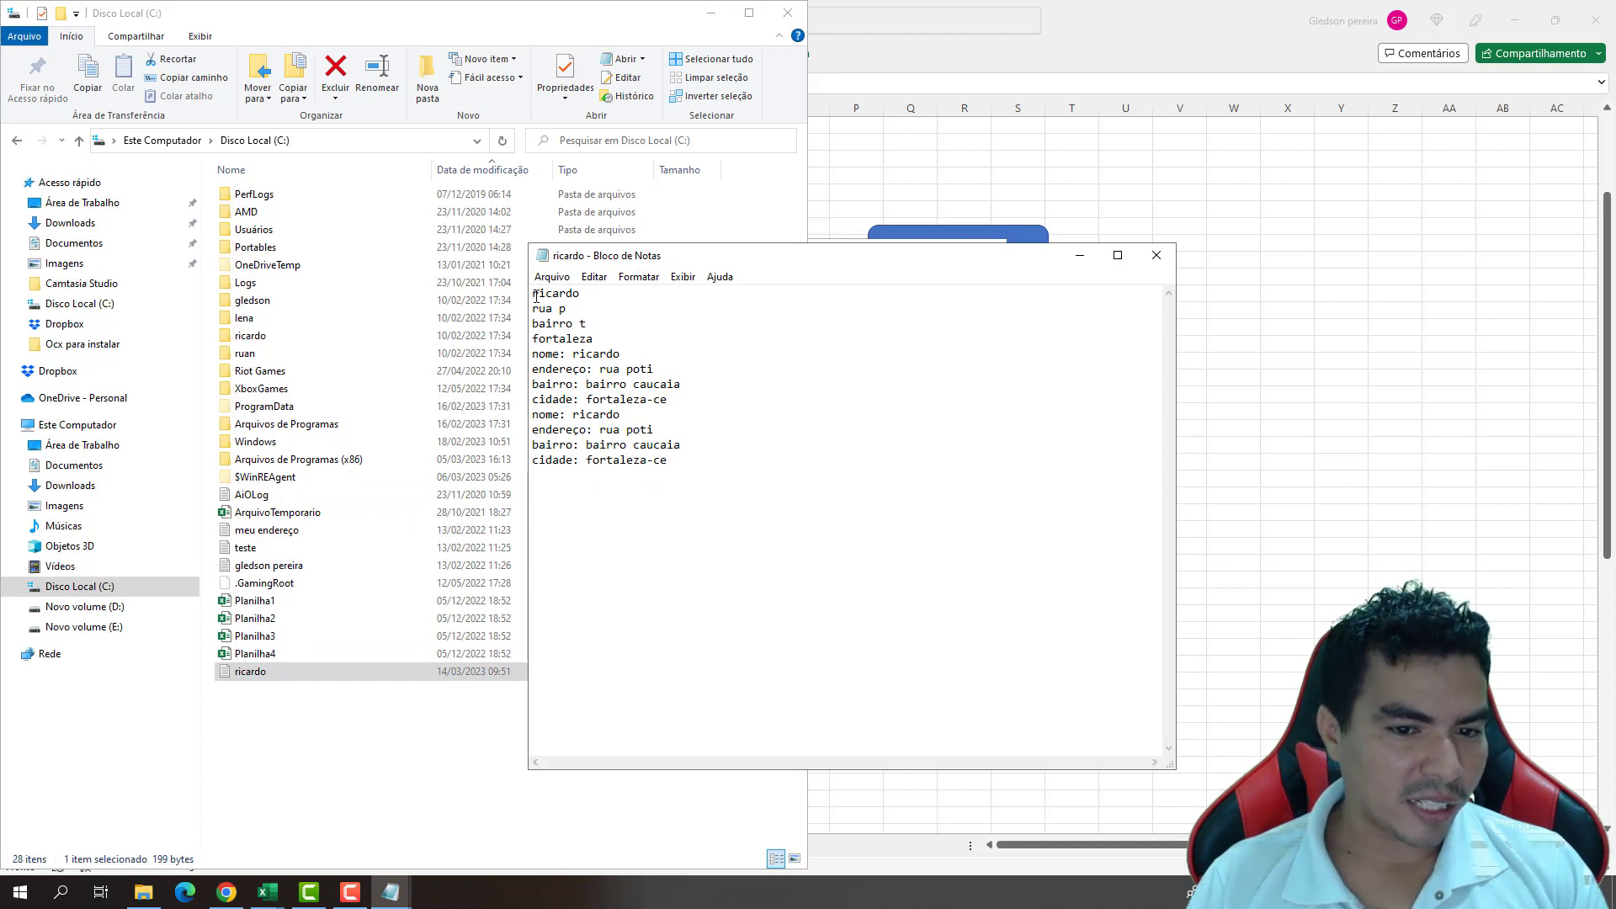
left_click_drag(533, 294, 667, 401)
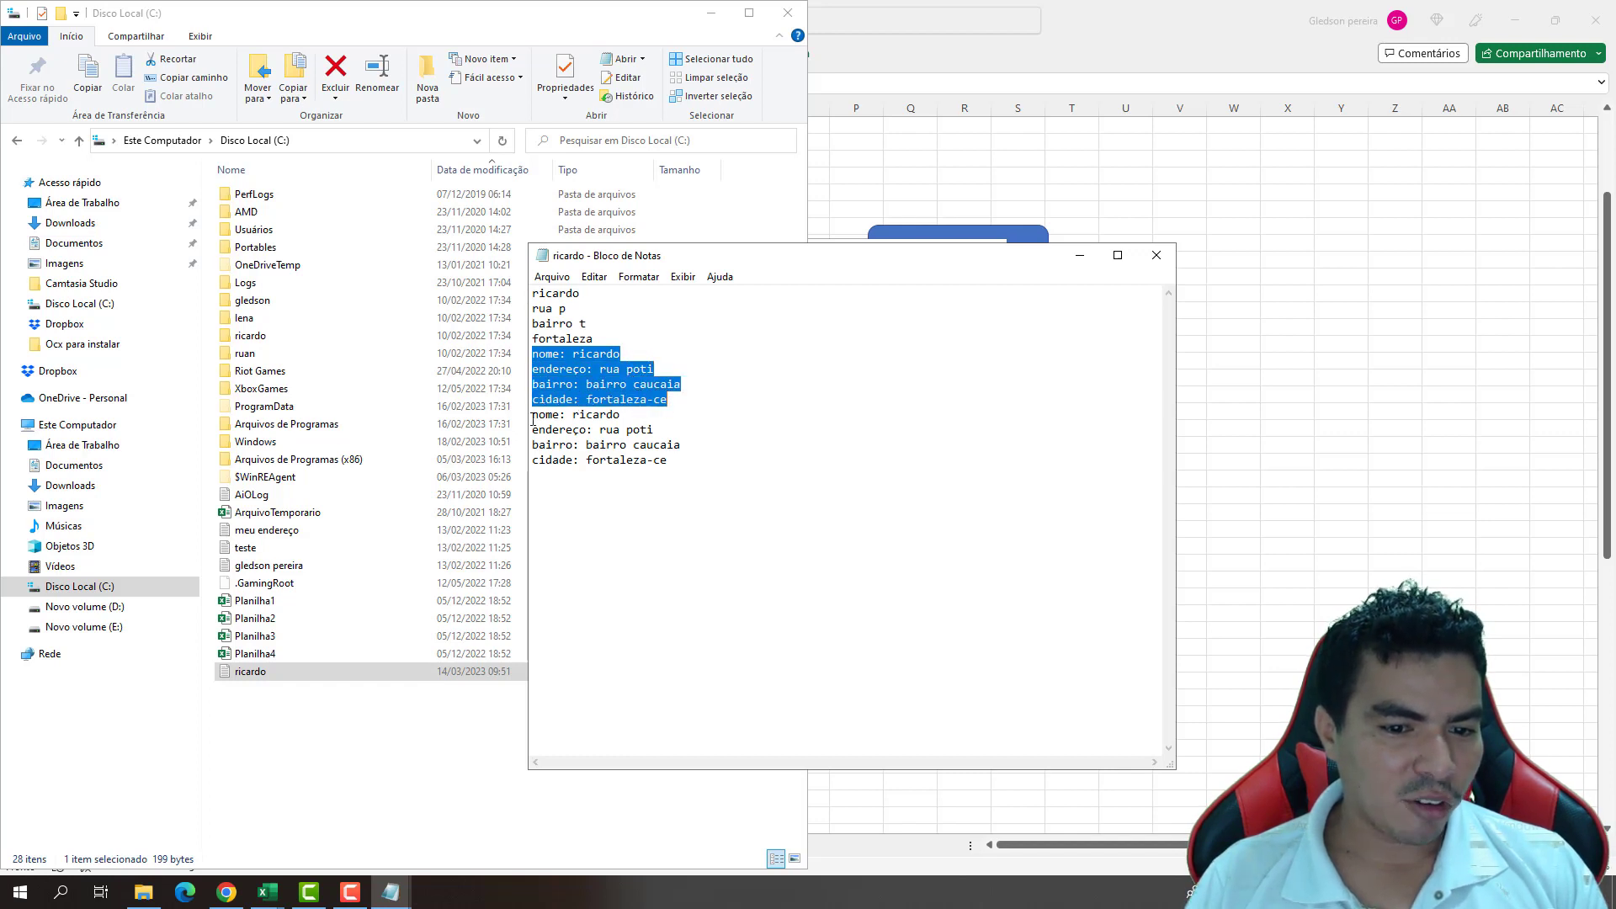
left_click_drag(532, 416, 677, 460)
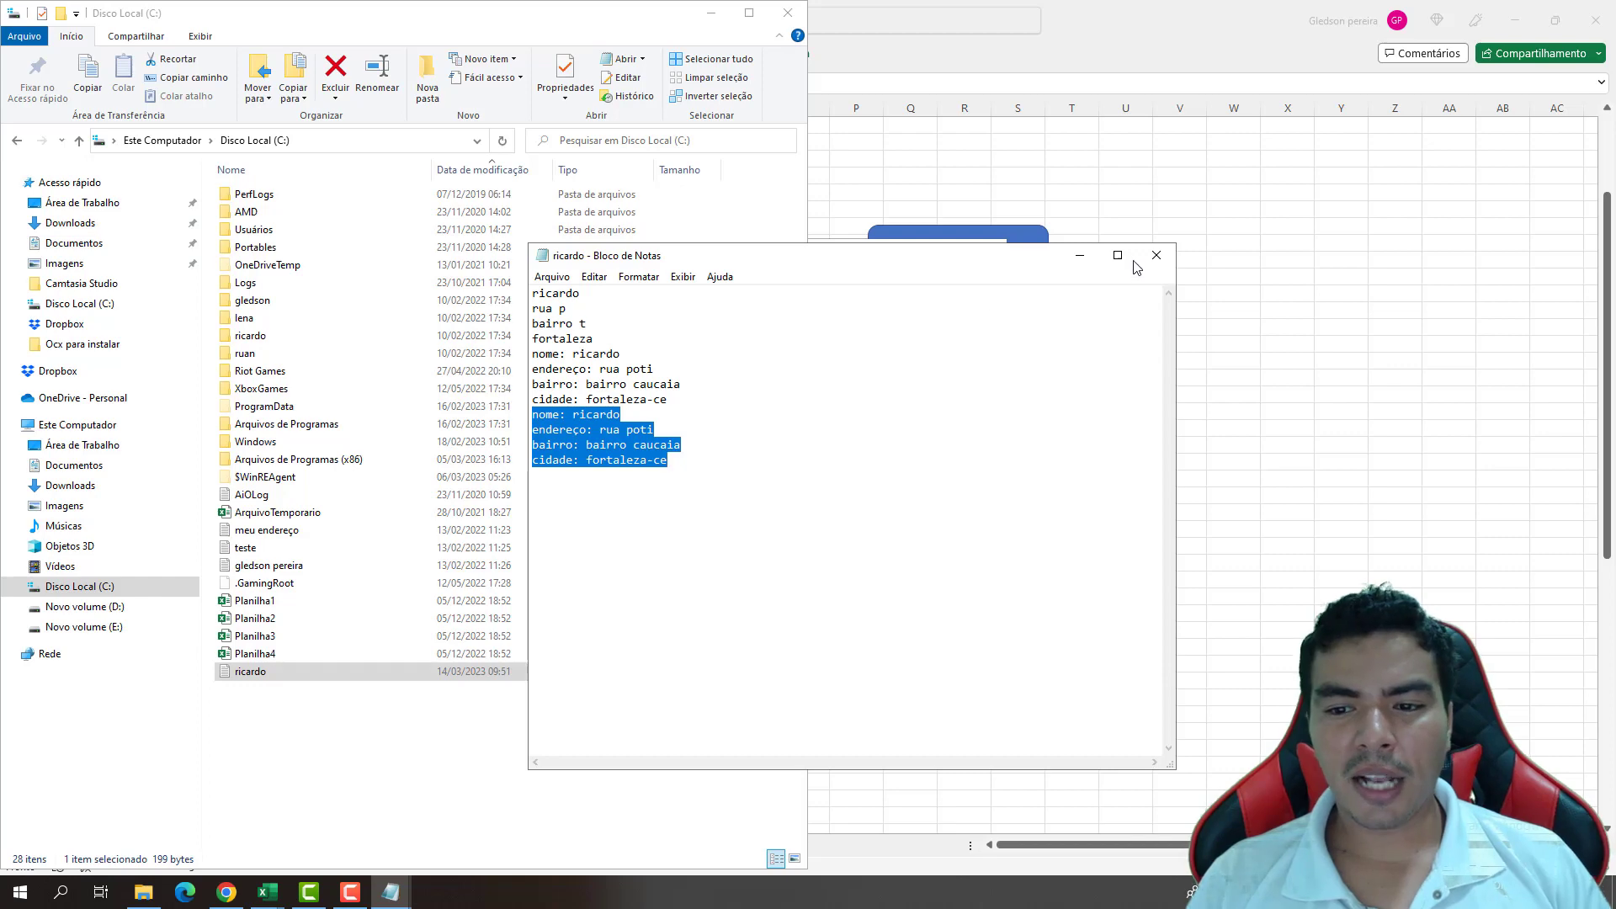
left_click(1146, 259)
- Close the folder window and form, and open the save button's code in the VBA editor
left_click(872, 204)
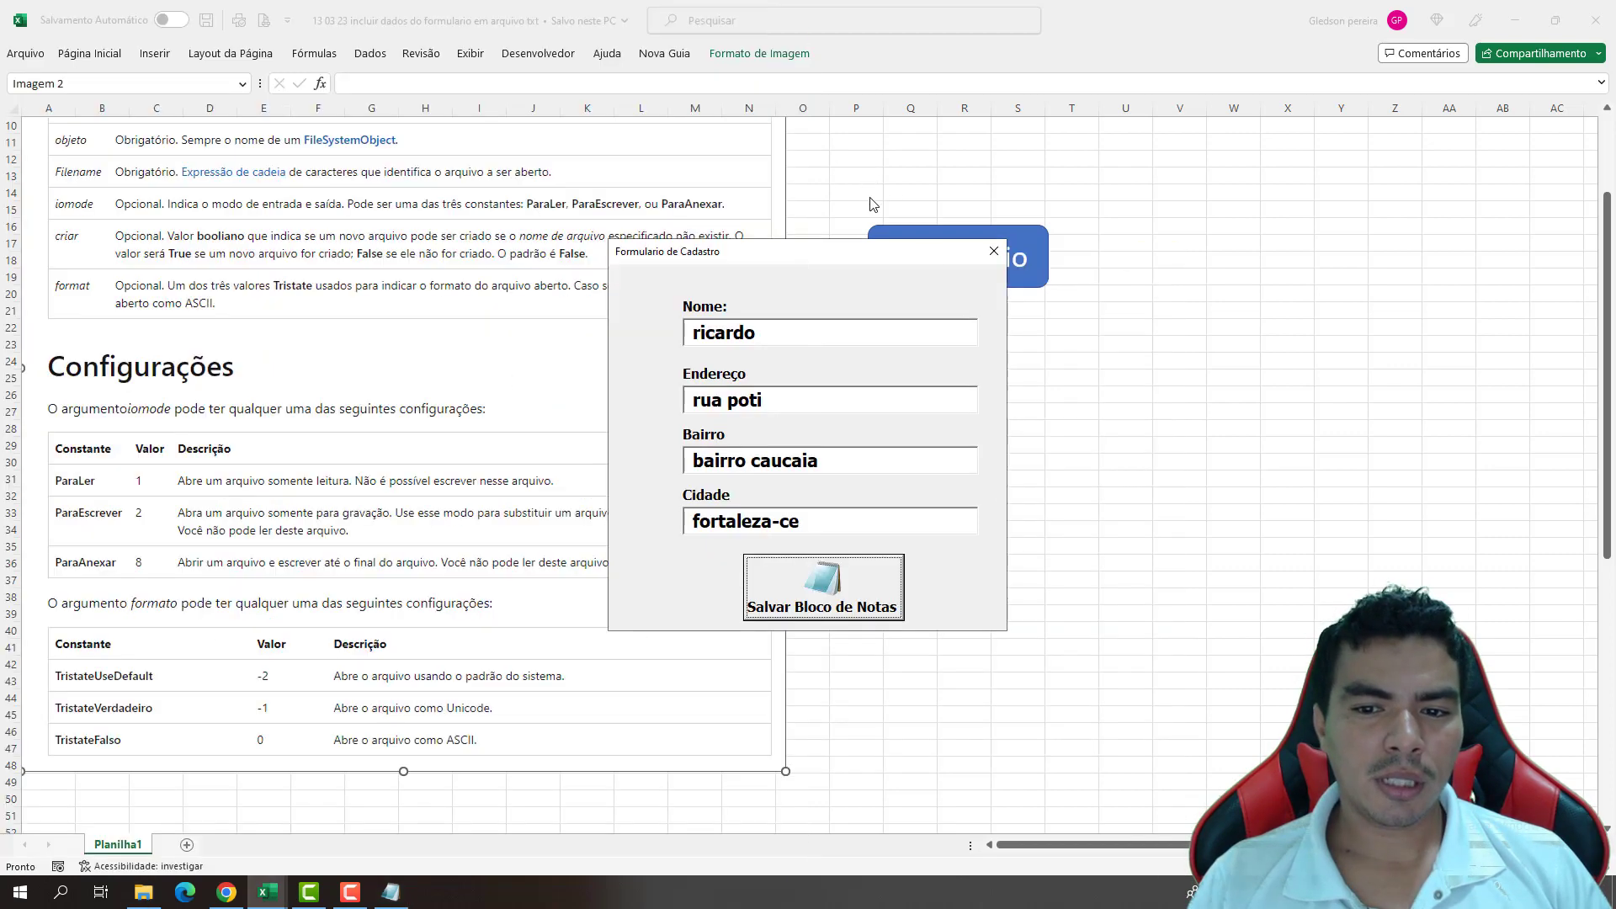
left_click(984, 255)
left_click(537, 53)
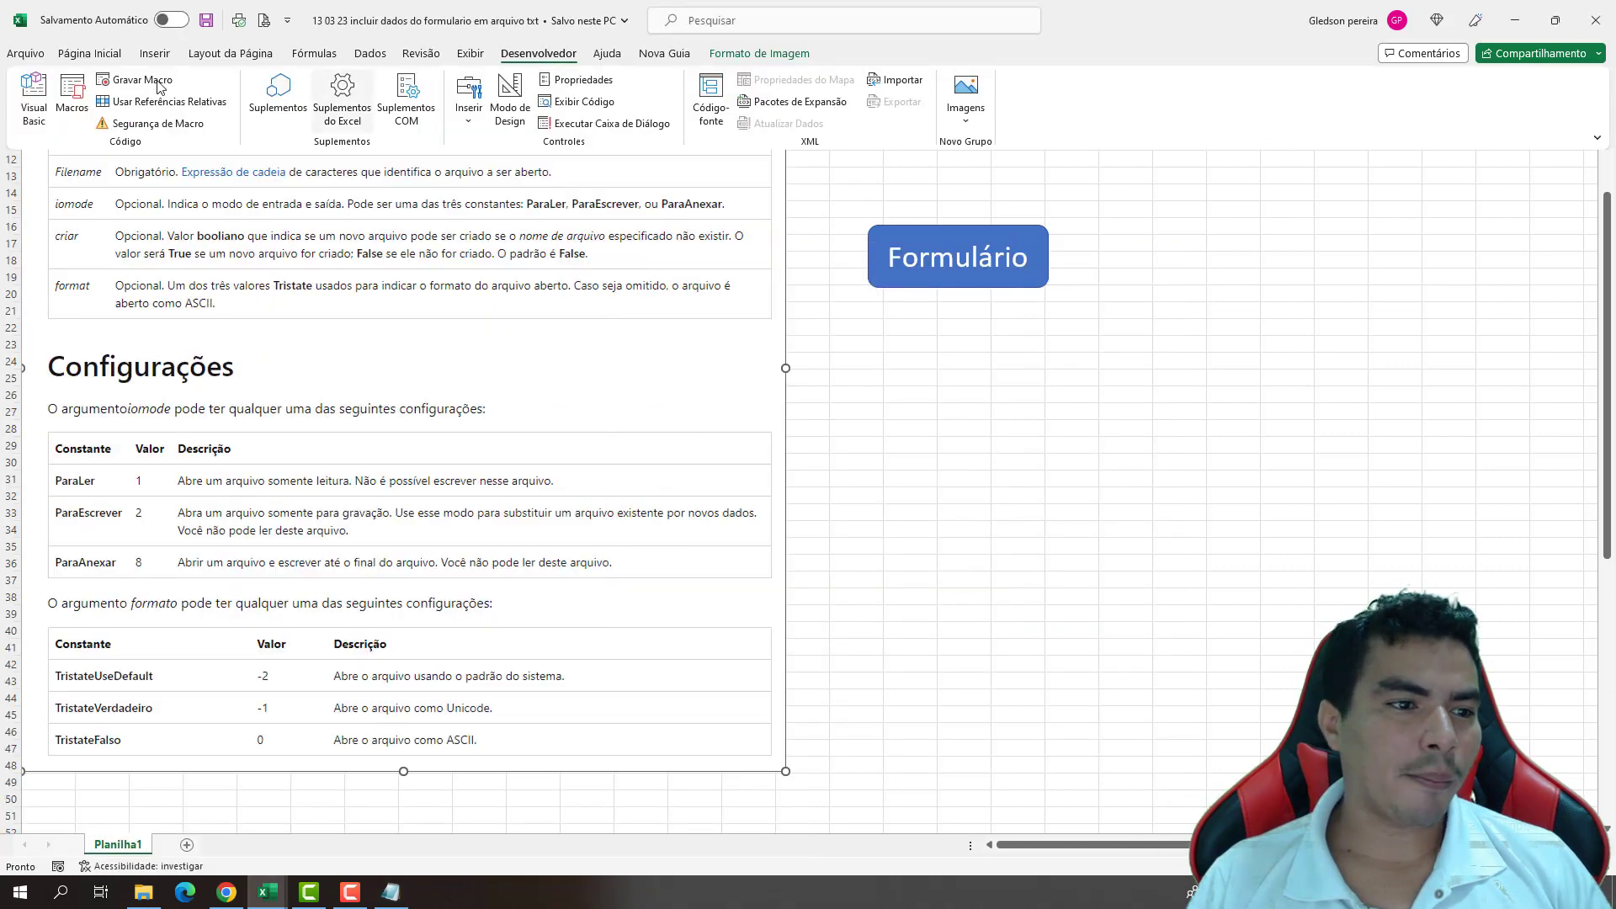
left_click(34, 92)
double_click(779, 497)
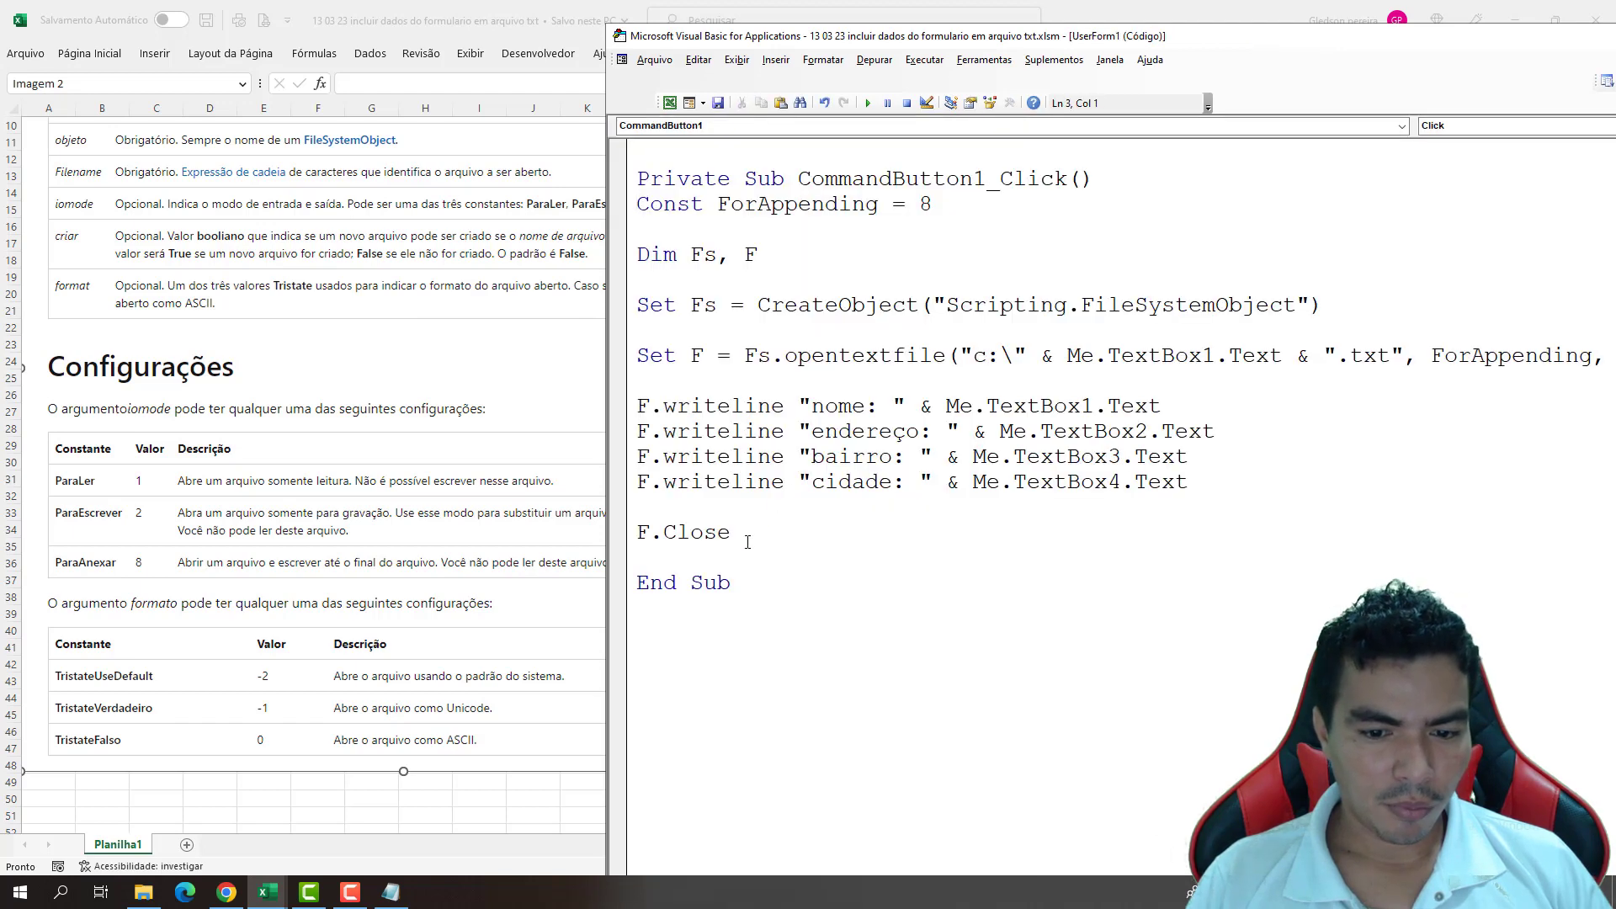
- Finish msgbox "dados salvos",vbInformation,"Programador Excel VBA" after F.Close and run the form with F5
key("Return")
type("msgbox\"dados salvos")
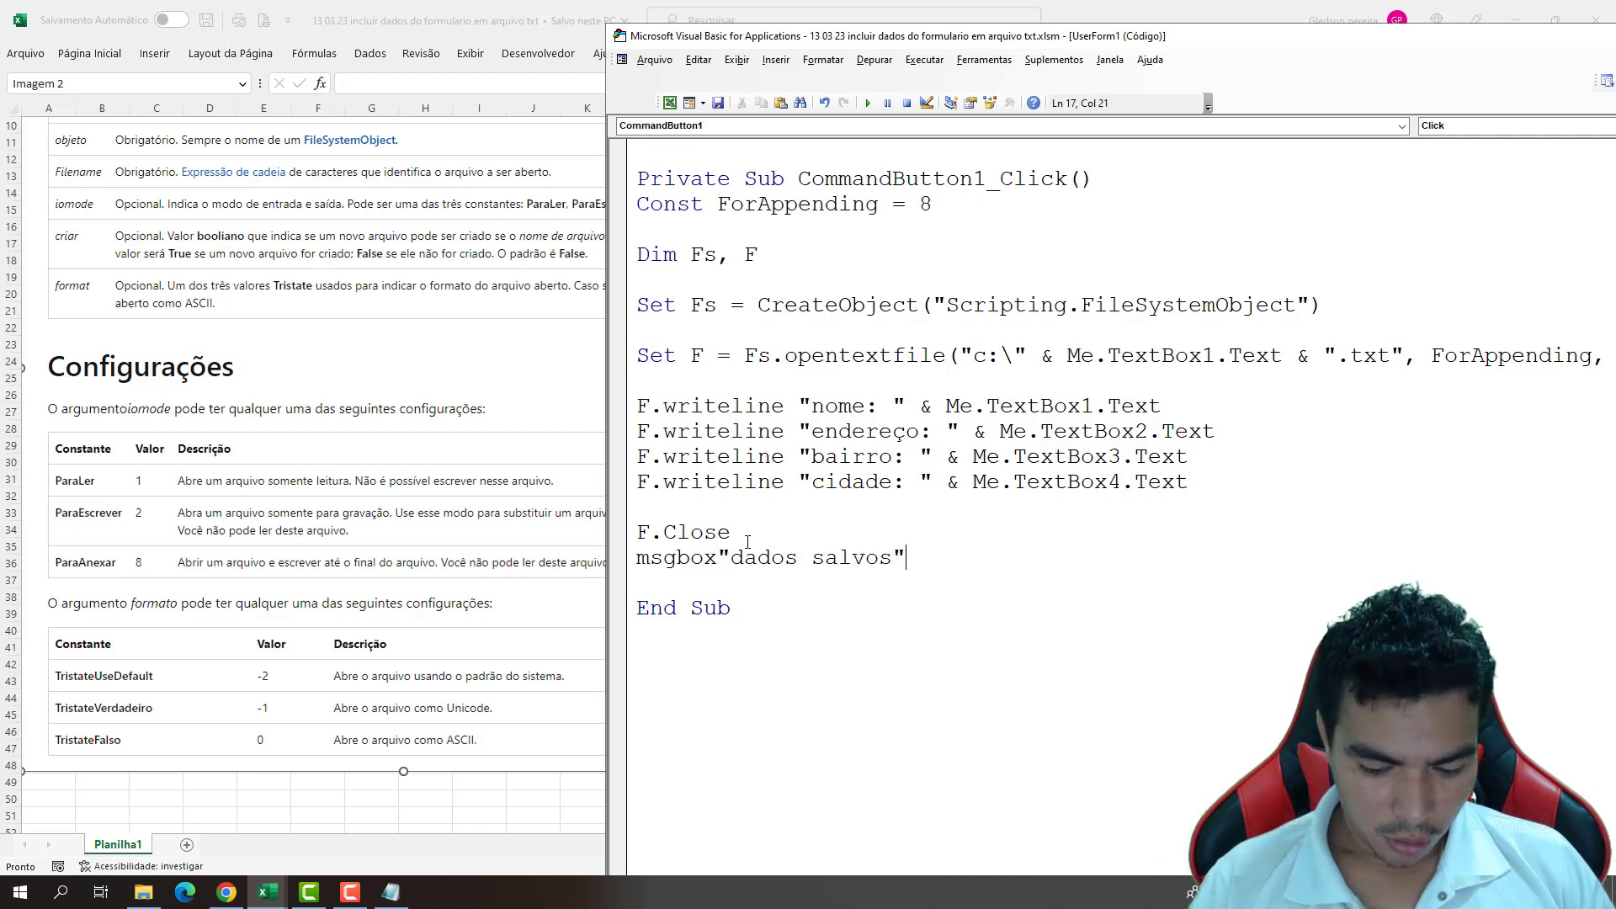
type(",vbin")
key("Tab")
type(",")
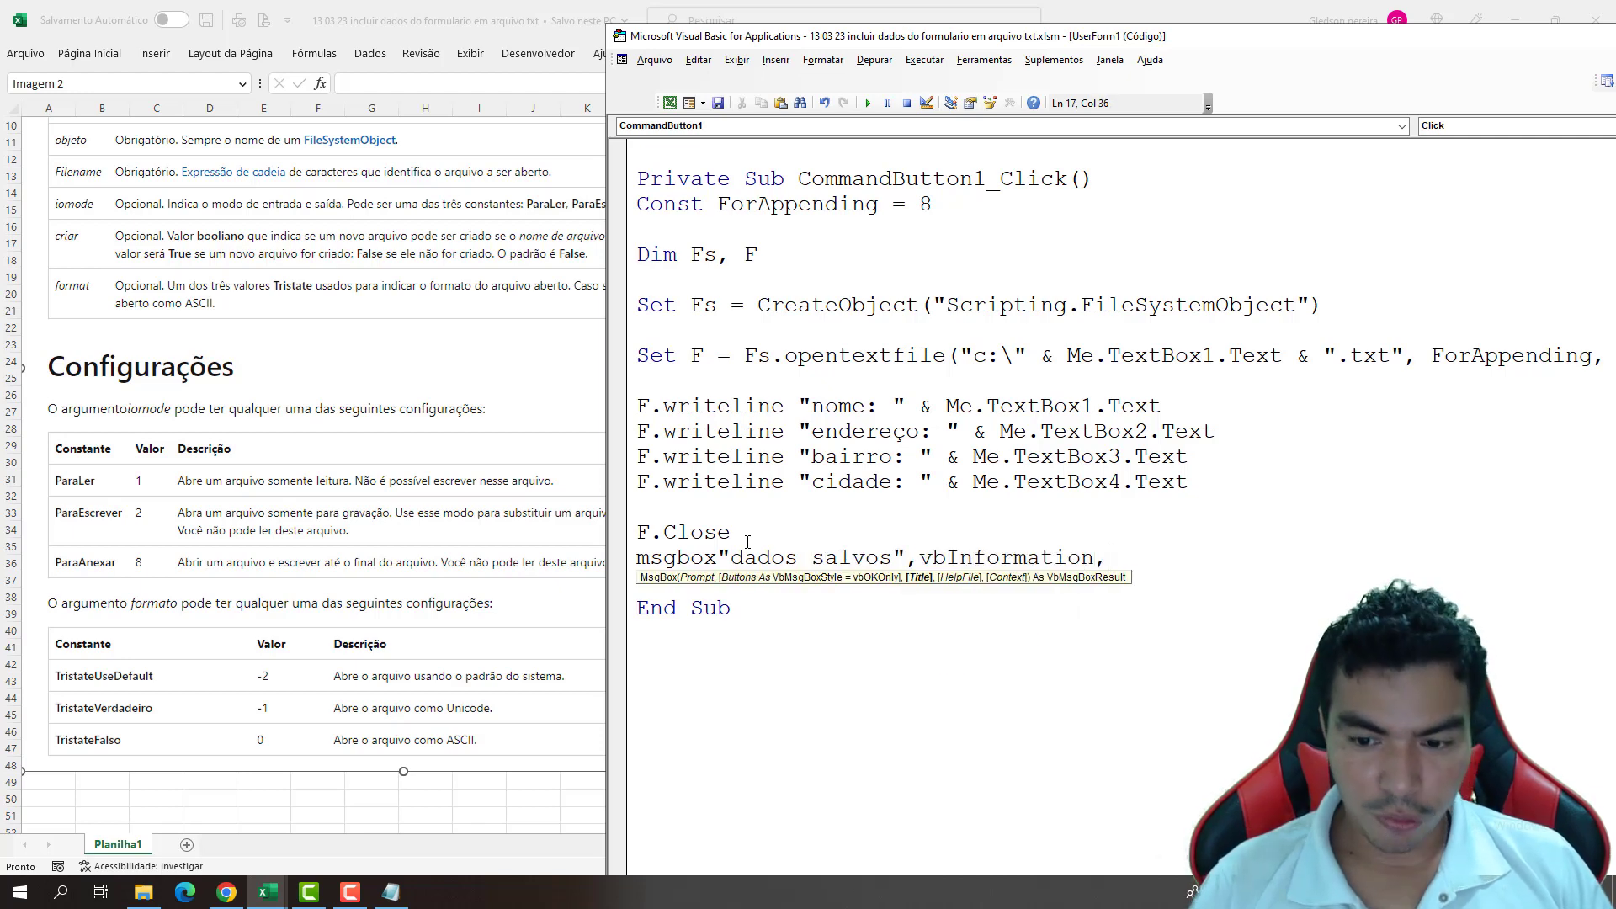
type("\"Programador Excel")
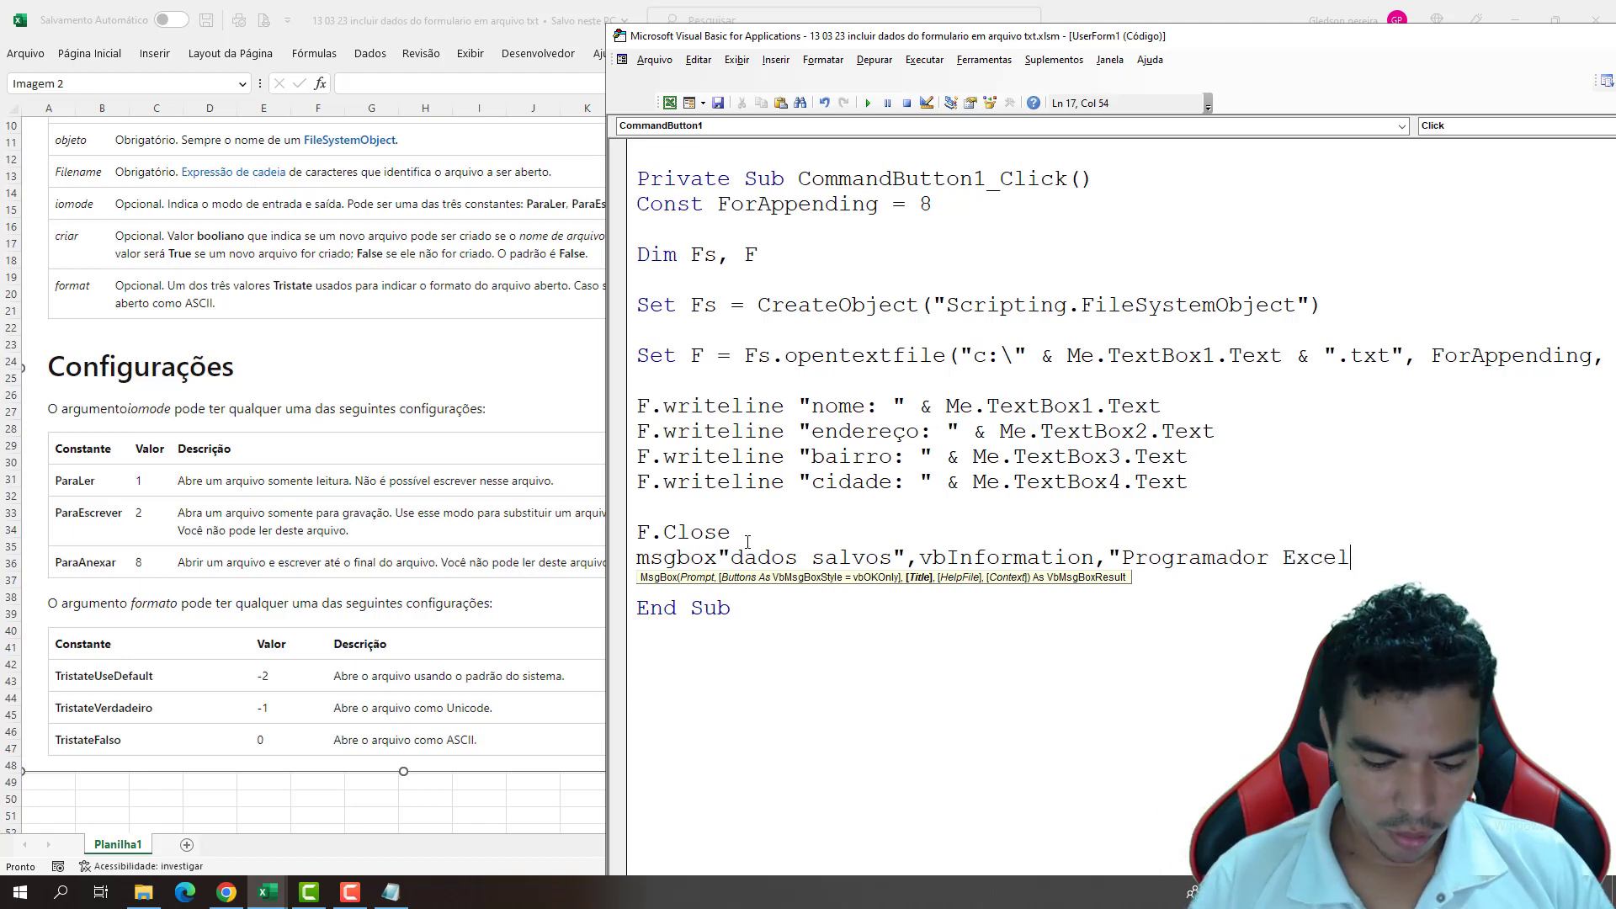
type("\"")
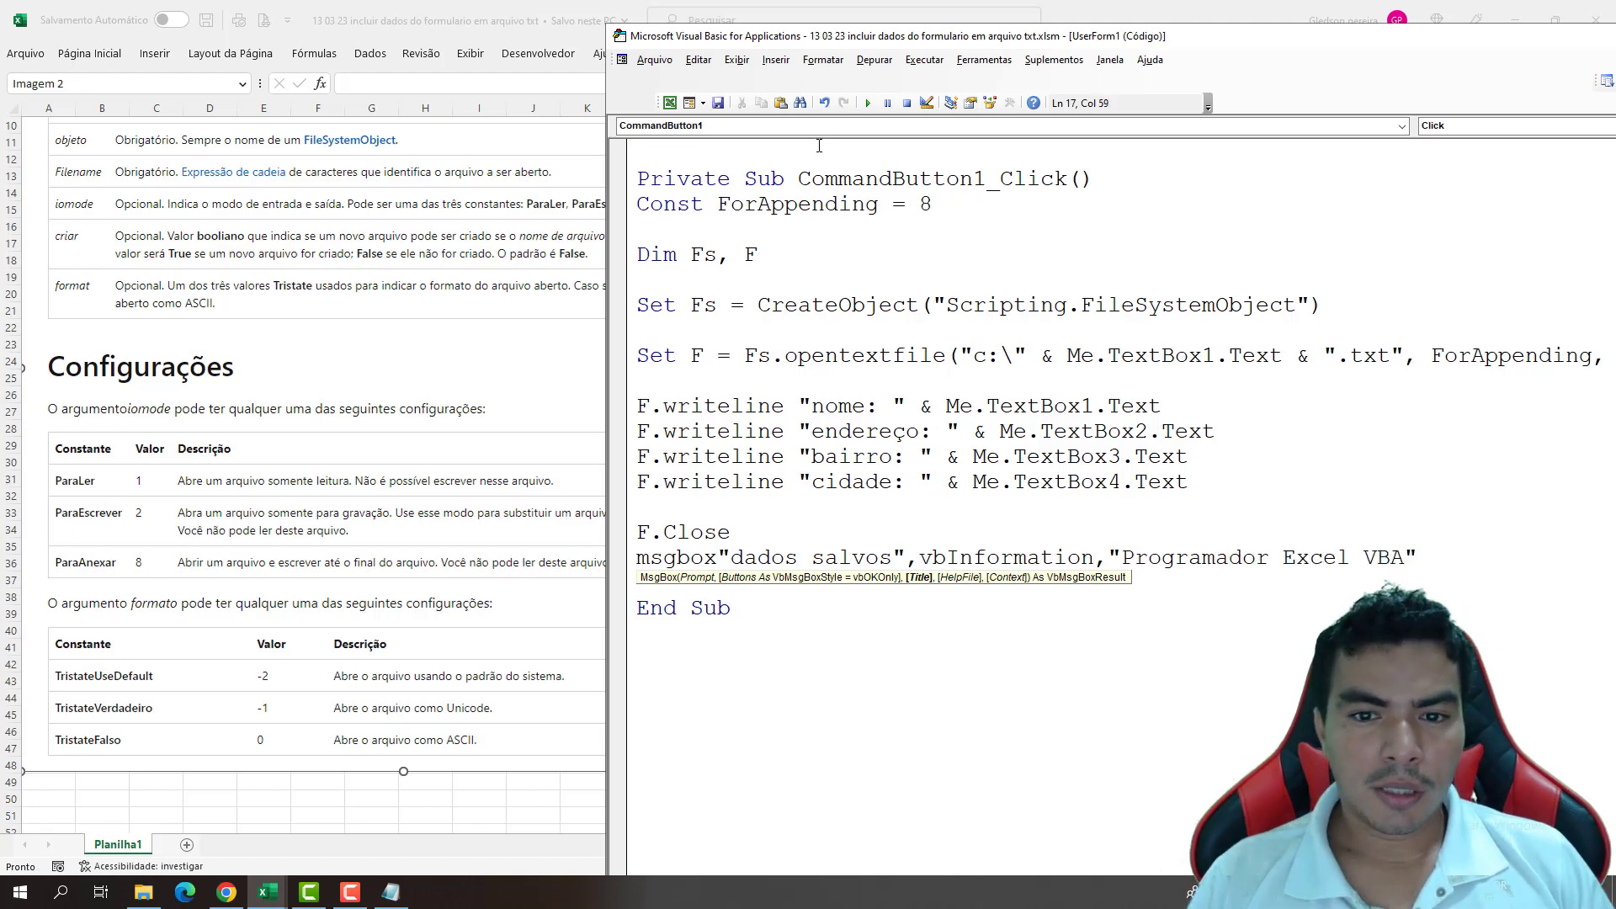
key("F5")
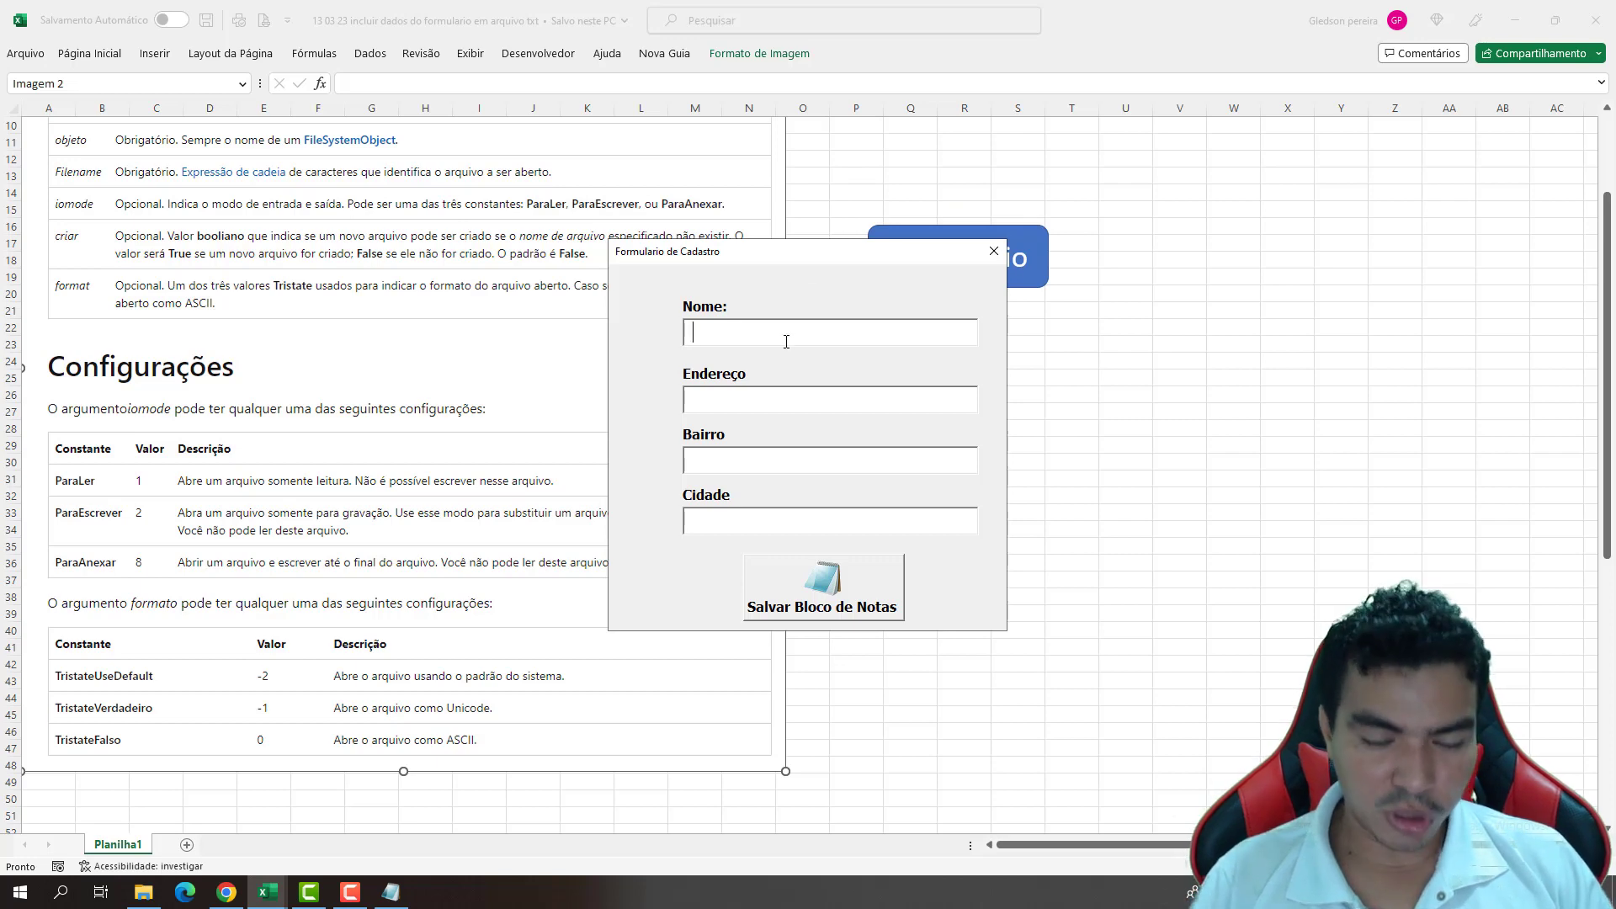
- Fill in all four form fields, save, dismiss the 'dados salvos' message, and open File Explorer
type("ruan")
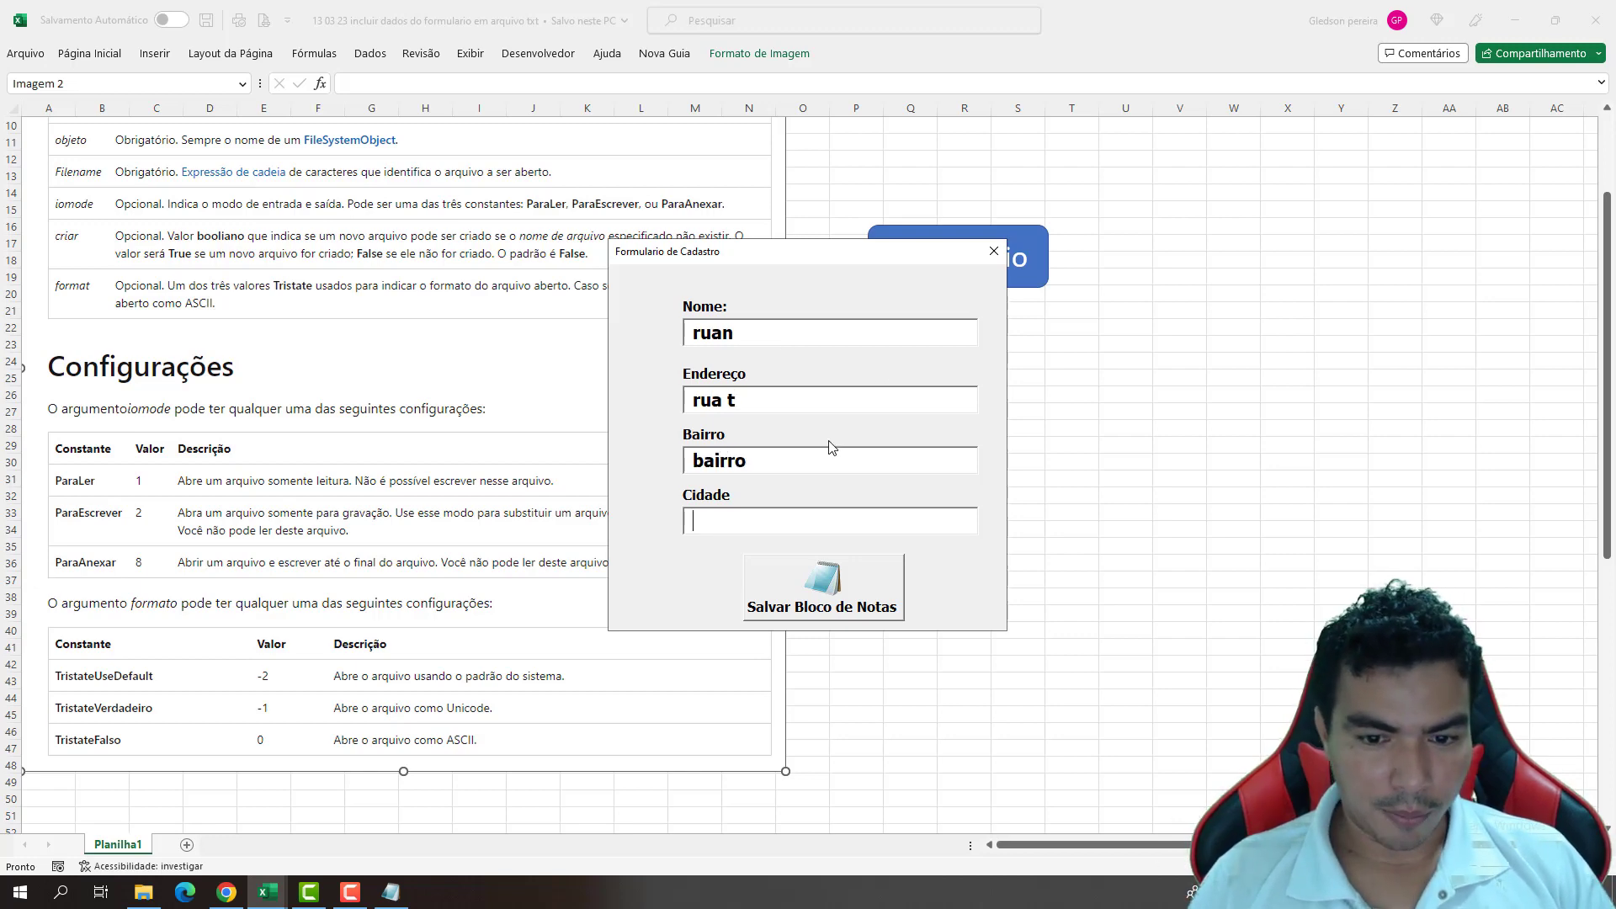
type("ntro")
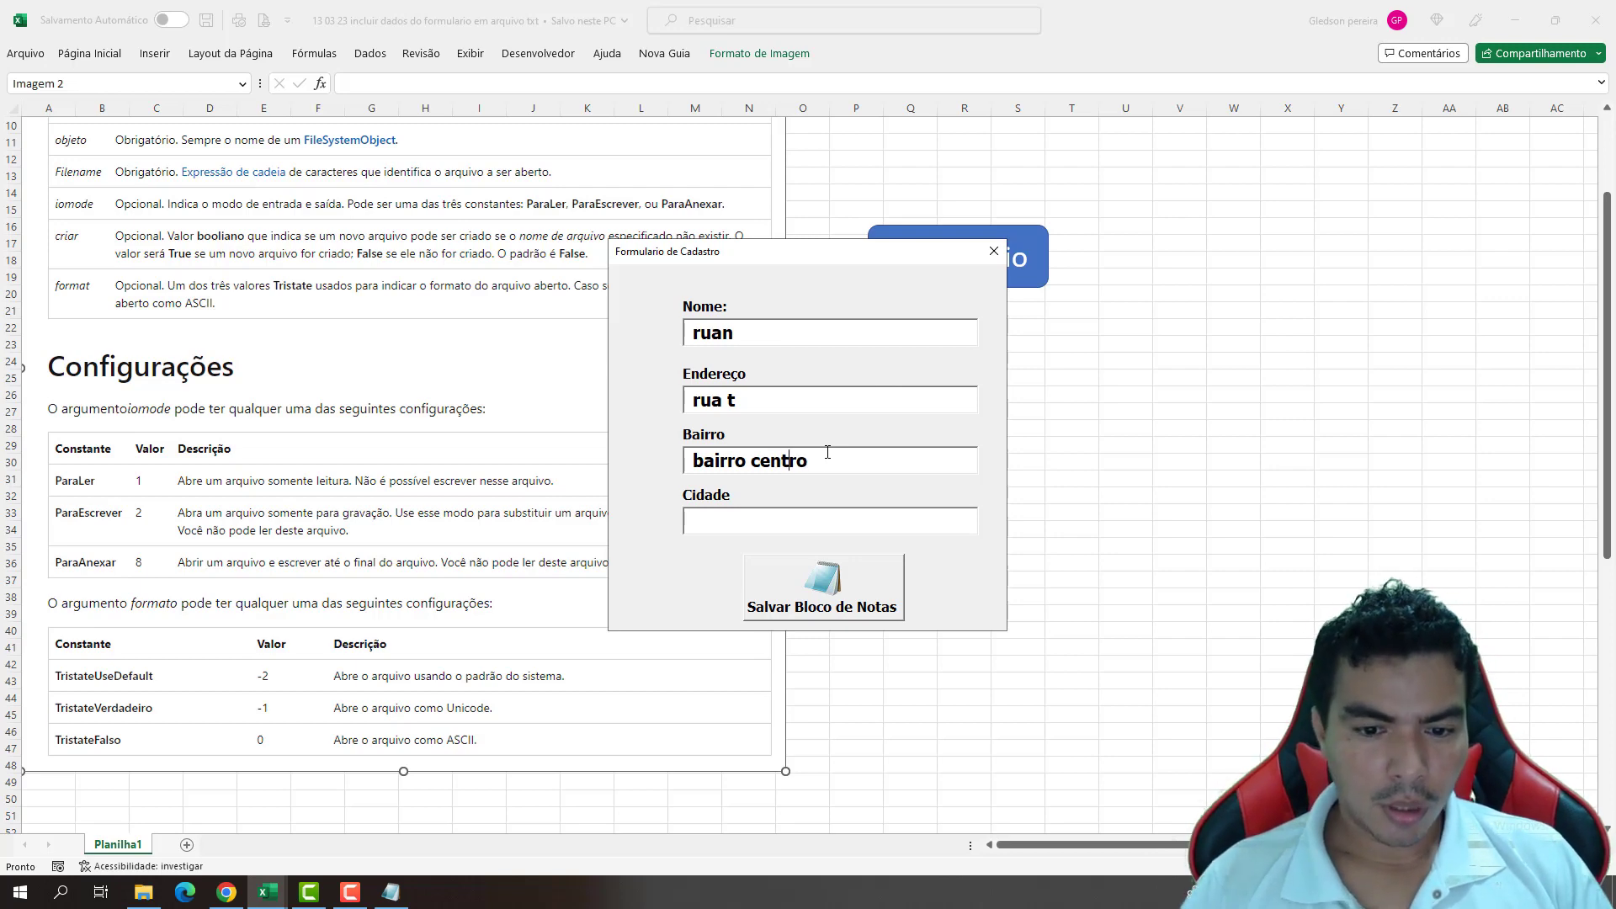
left_click(744, 524)
type("icó")
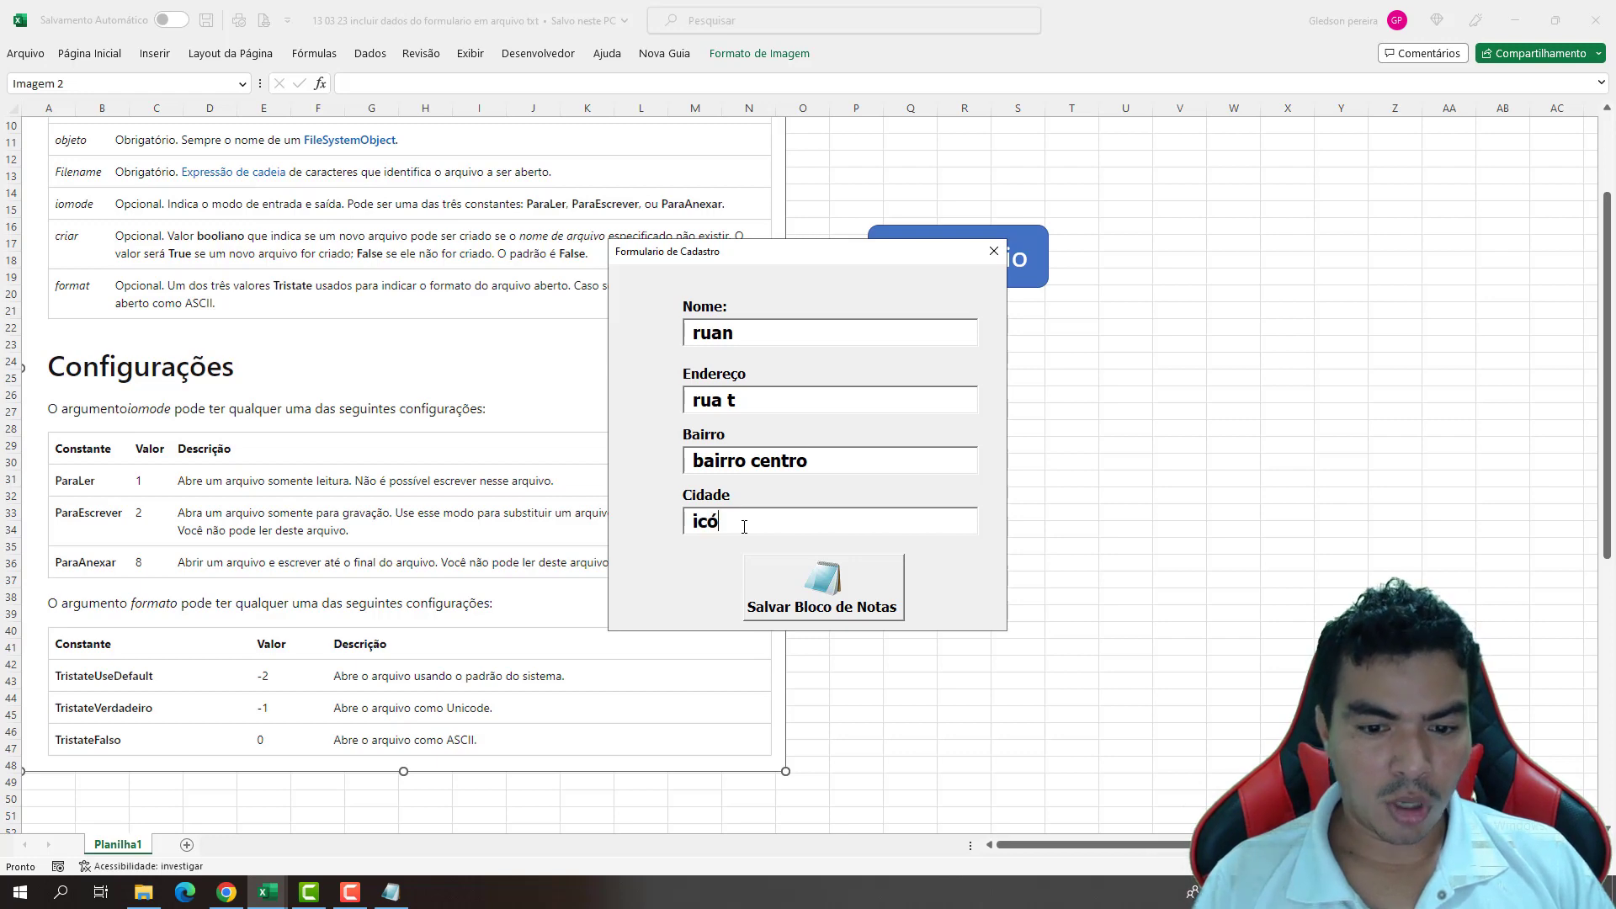
left_click(838, 605)
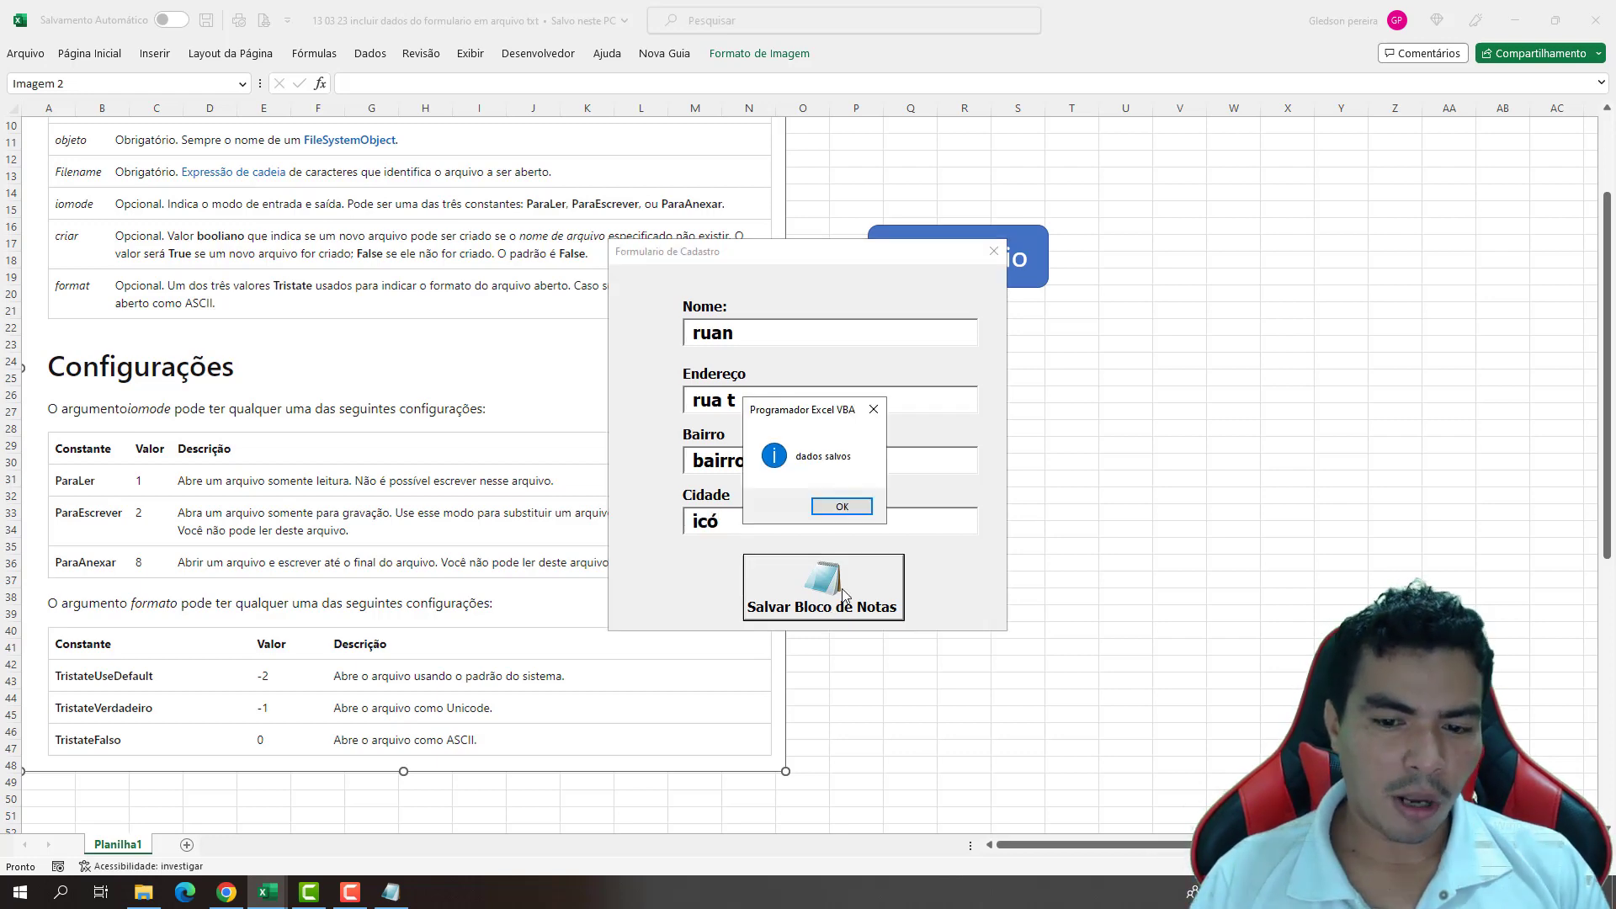
left_click(842, 506)
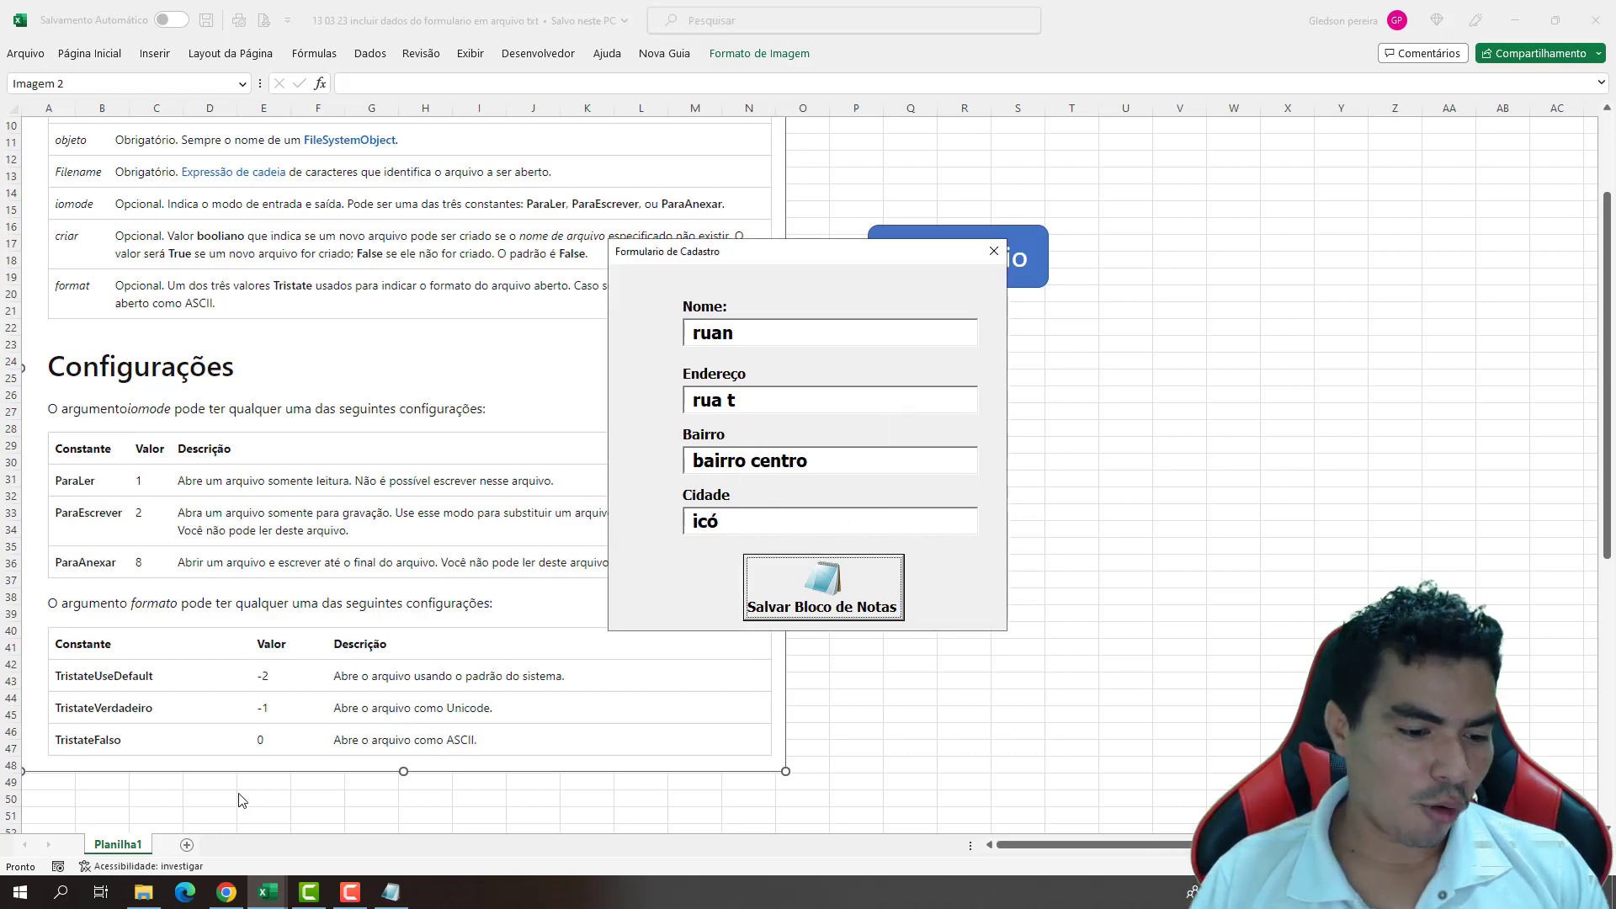
left_click(143, 893)
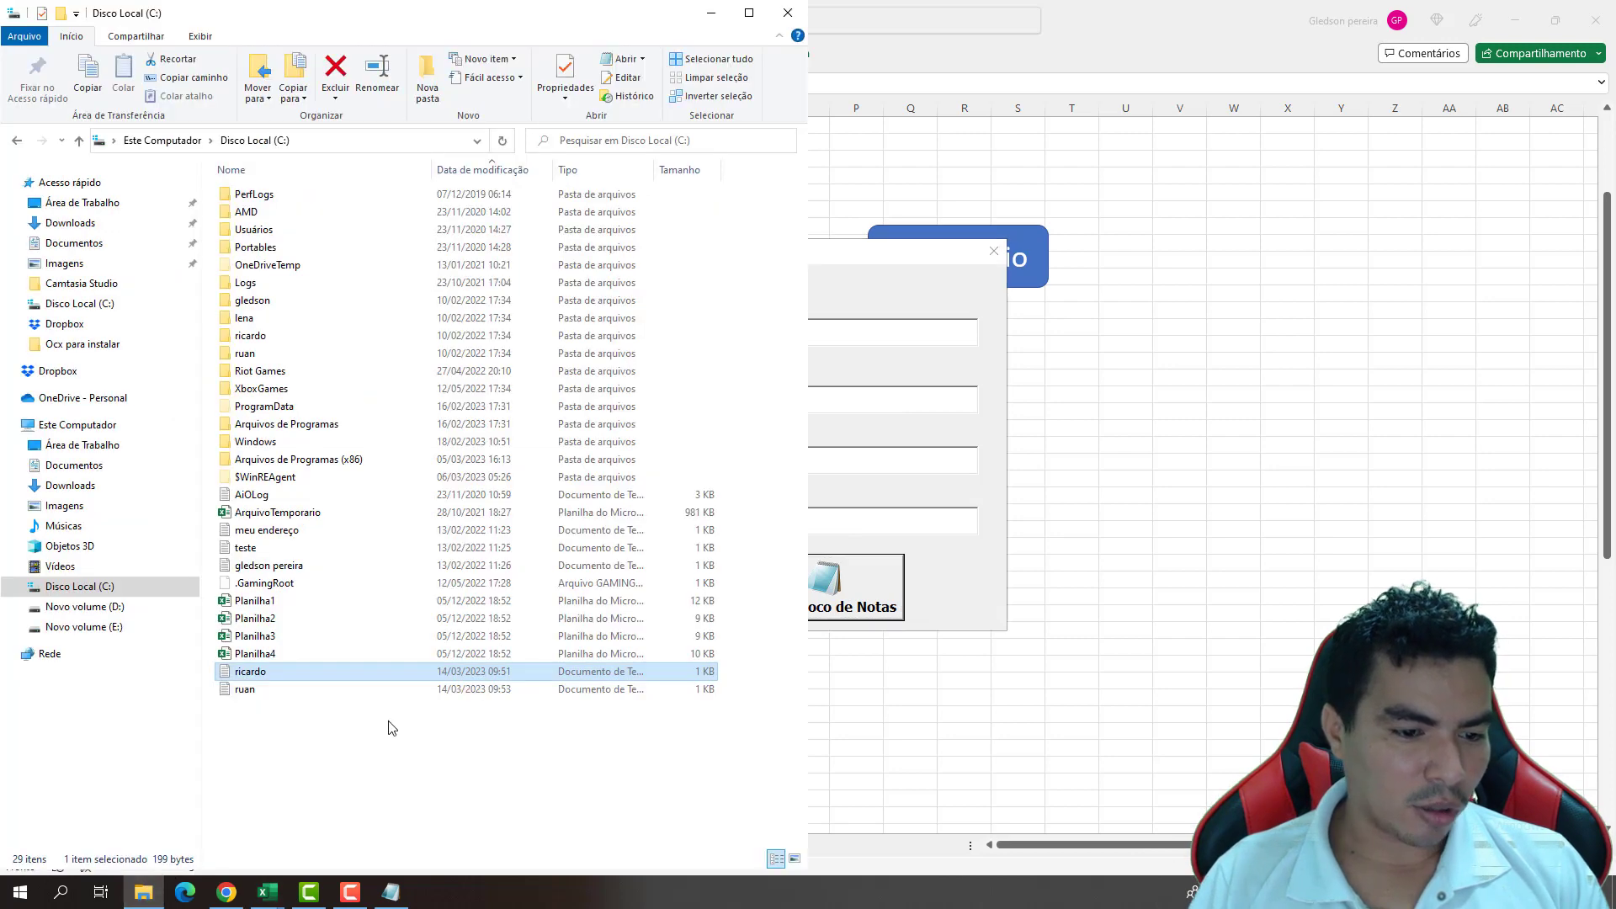
- Open the text file named after the entered name in Notepad to check its nome, endereço, bairro and cidade lines, then return to the Excel form
left_click(278, 691)
double_click(288, 690)
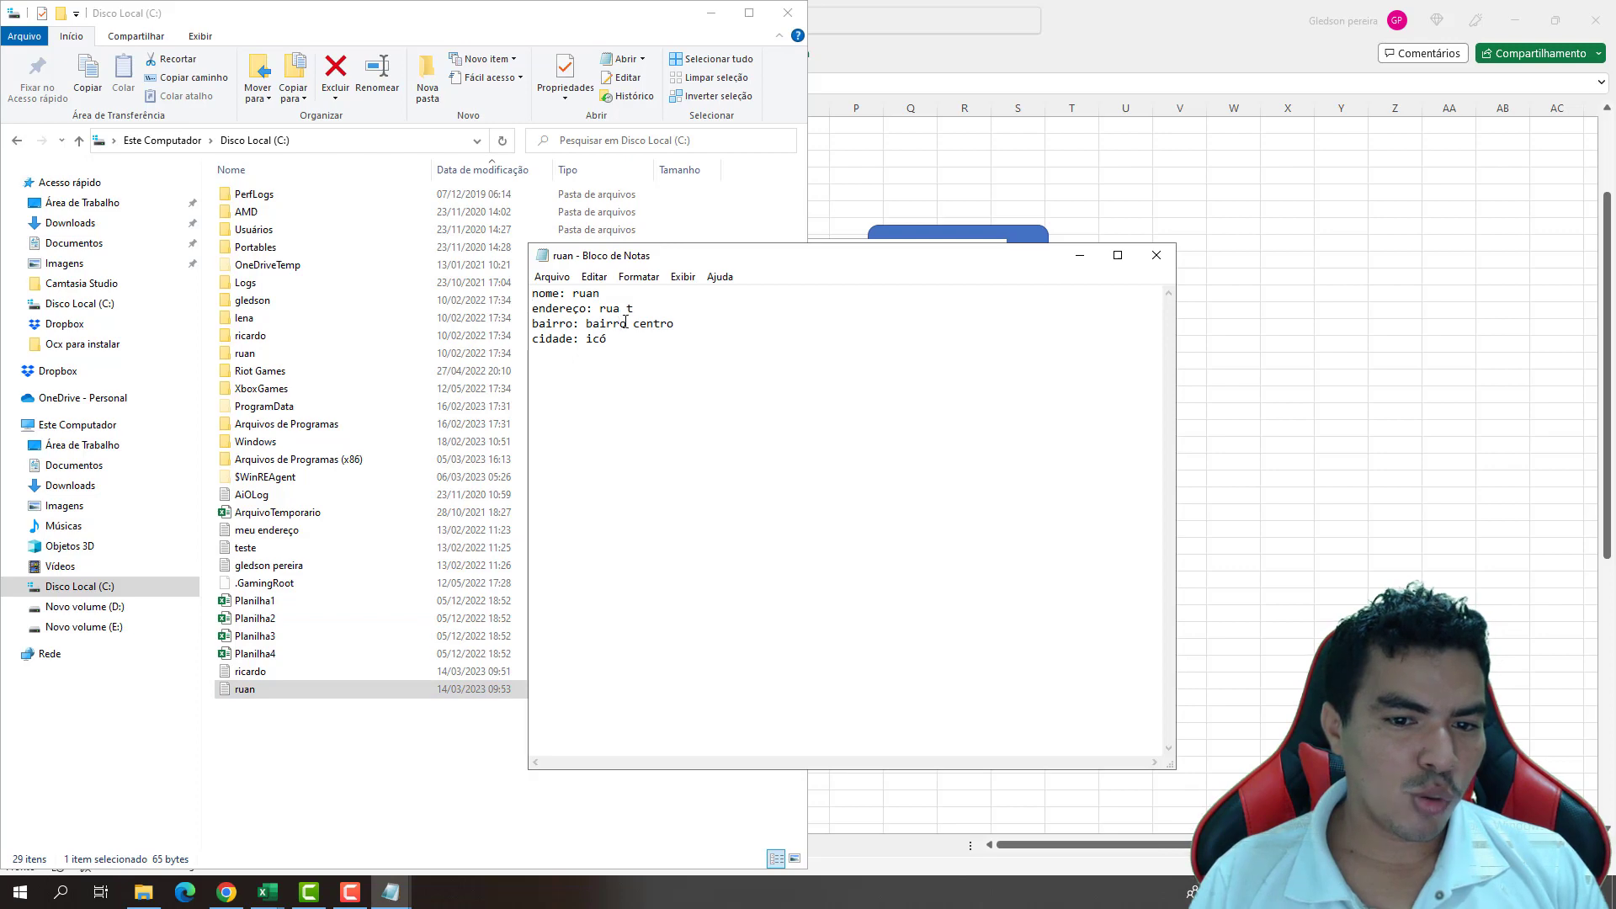
left_click(1080, 255)
left_click(878, 202)
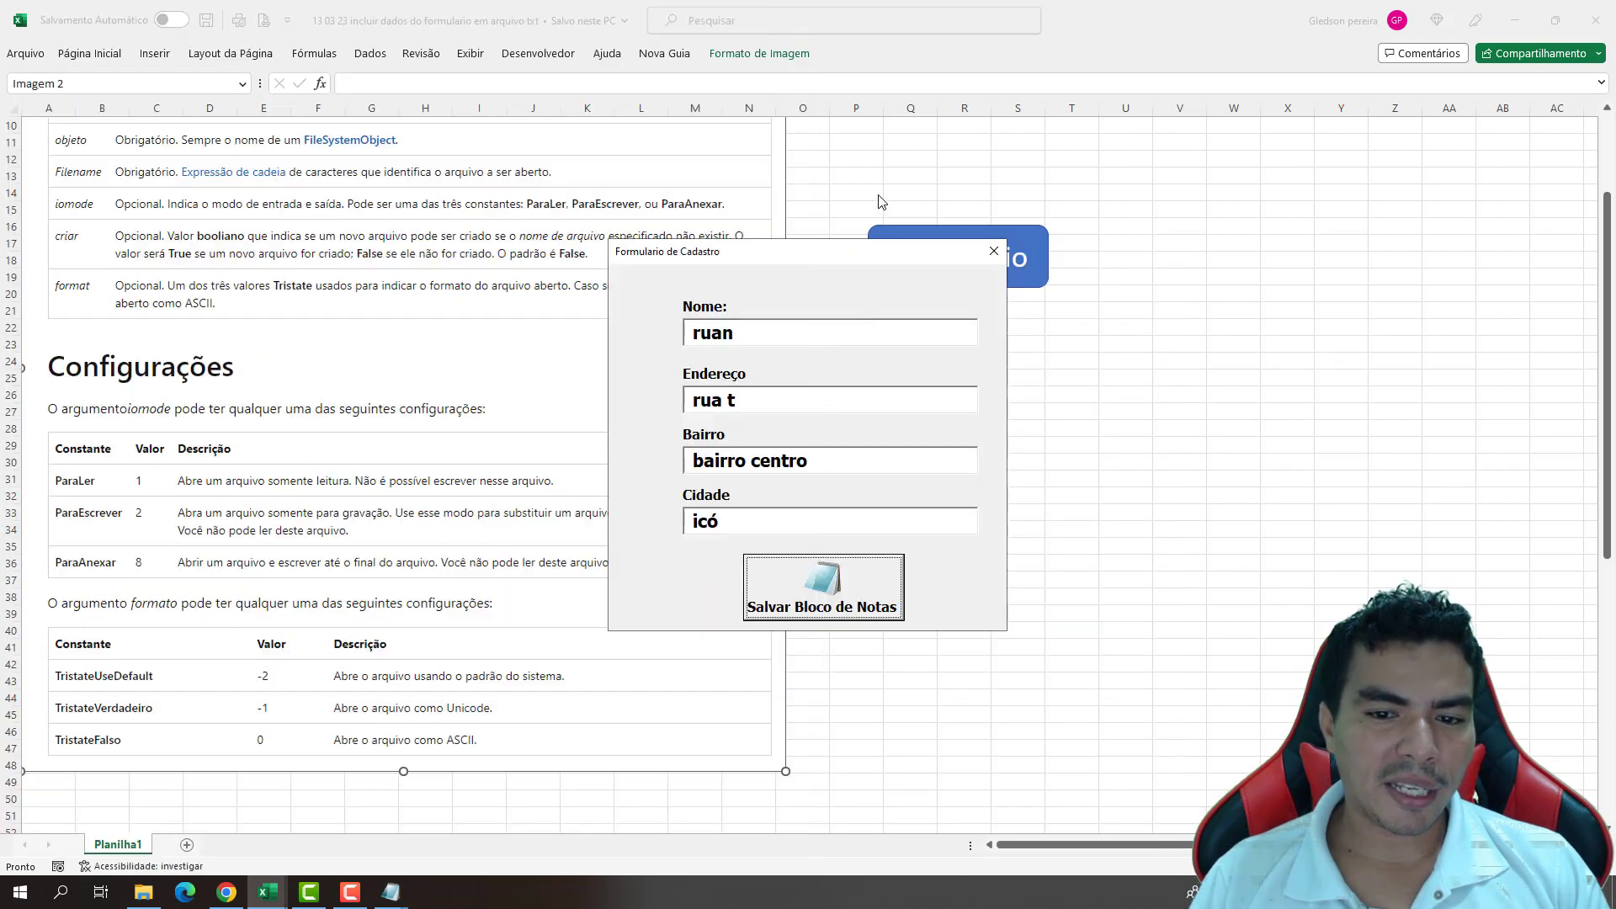
- Change the address's last word to 'aje', save the form data again and dismiss the 'dados salvos' message
double_click(734, 402)
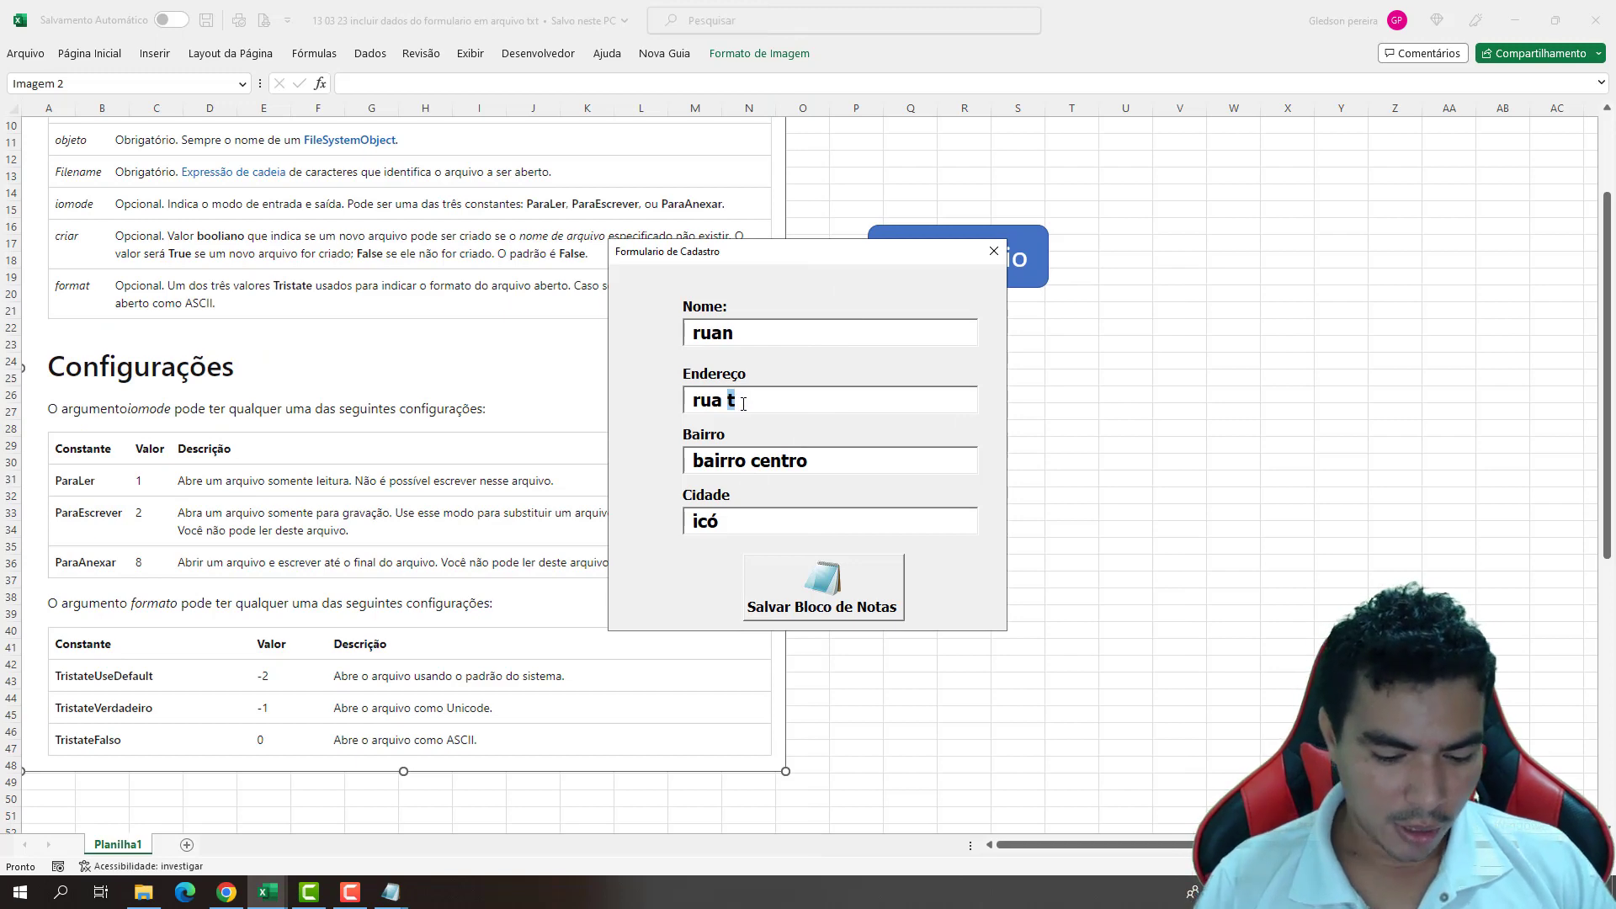
type("paje")
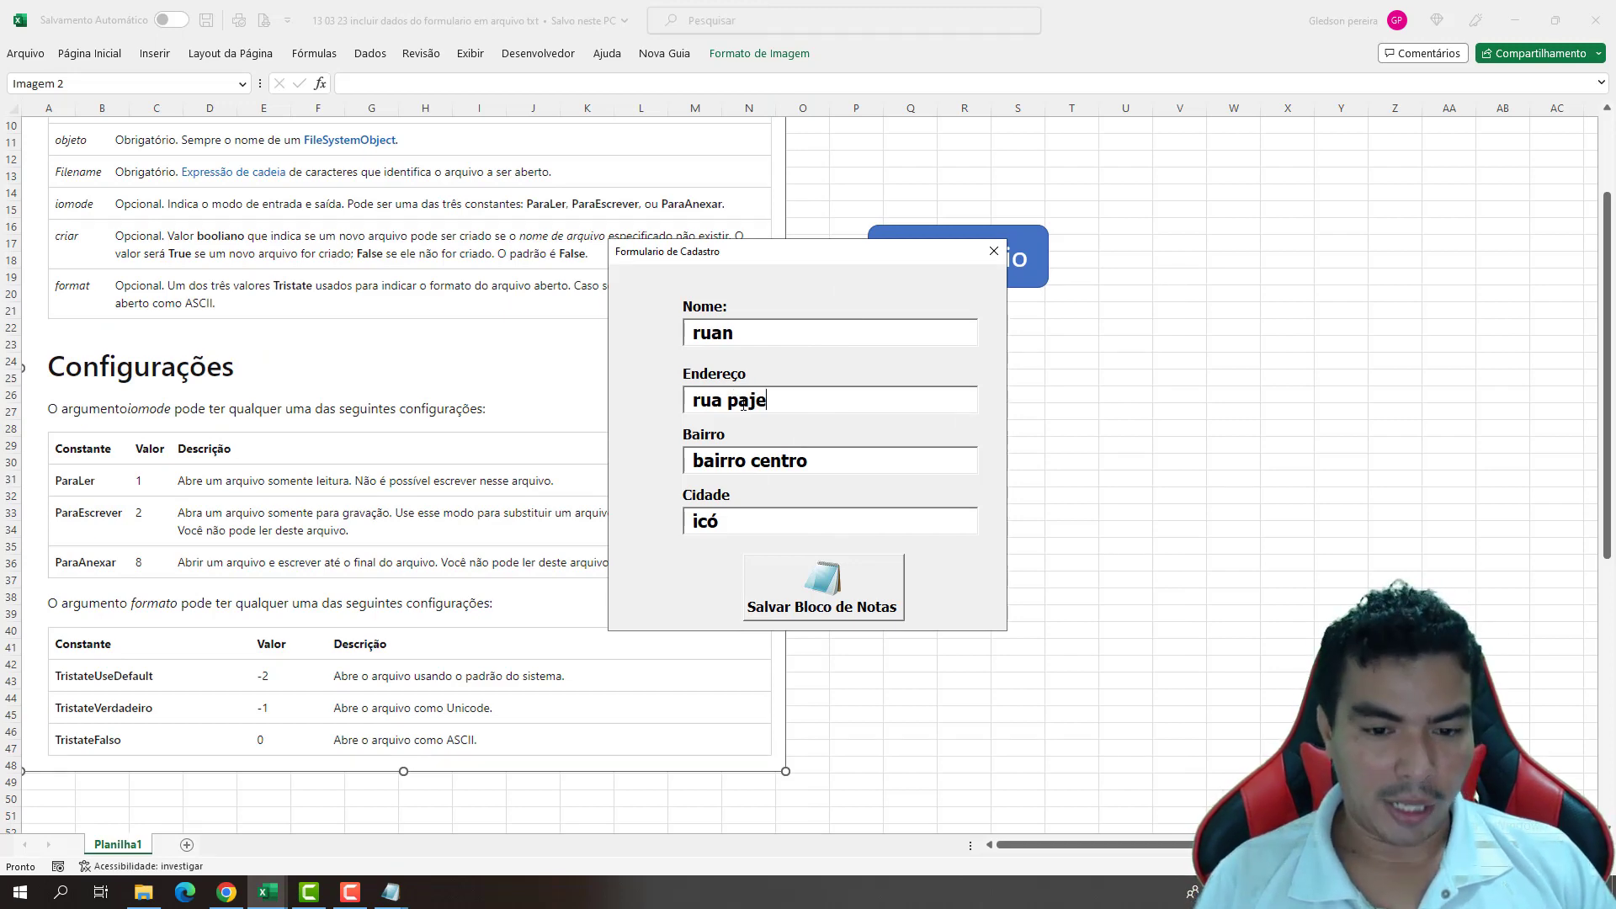
left_click(830, 608)
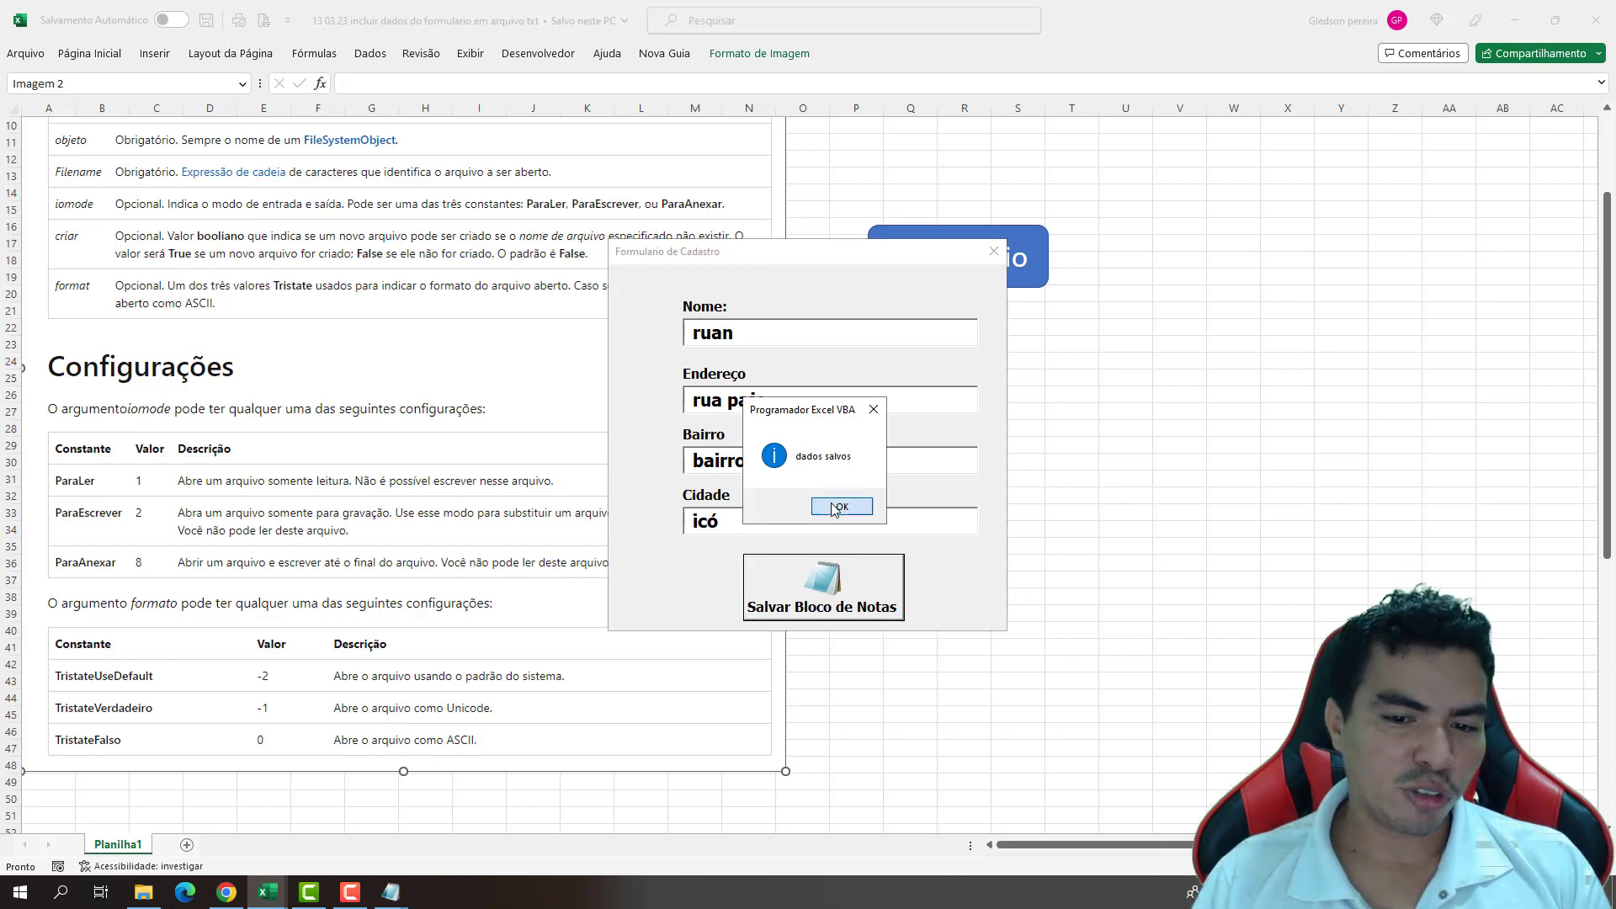
left_click(839, 507)
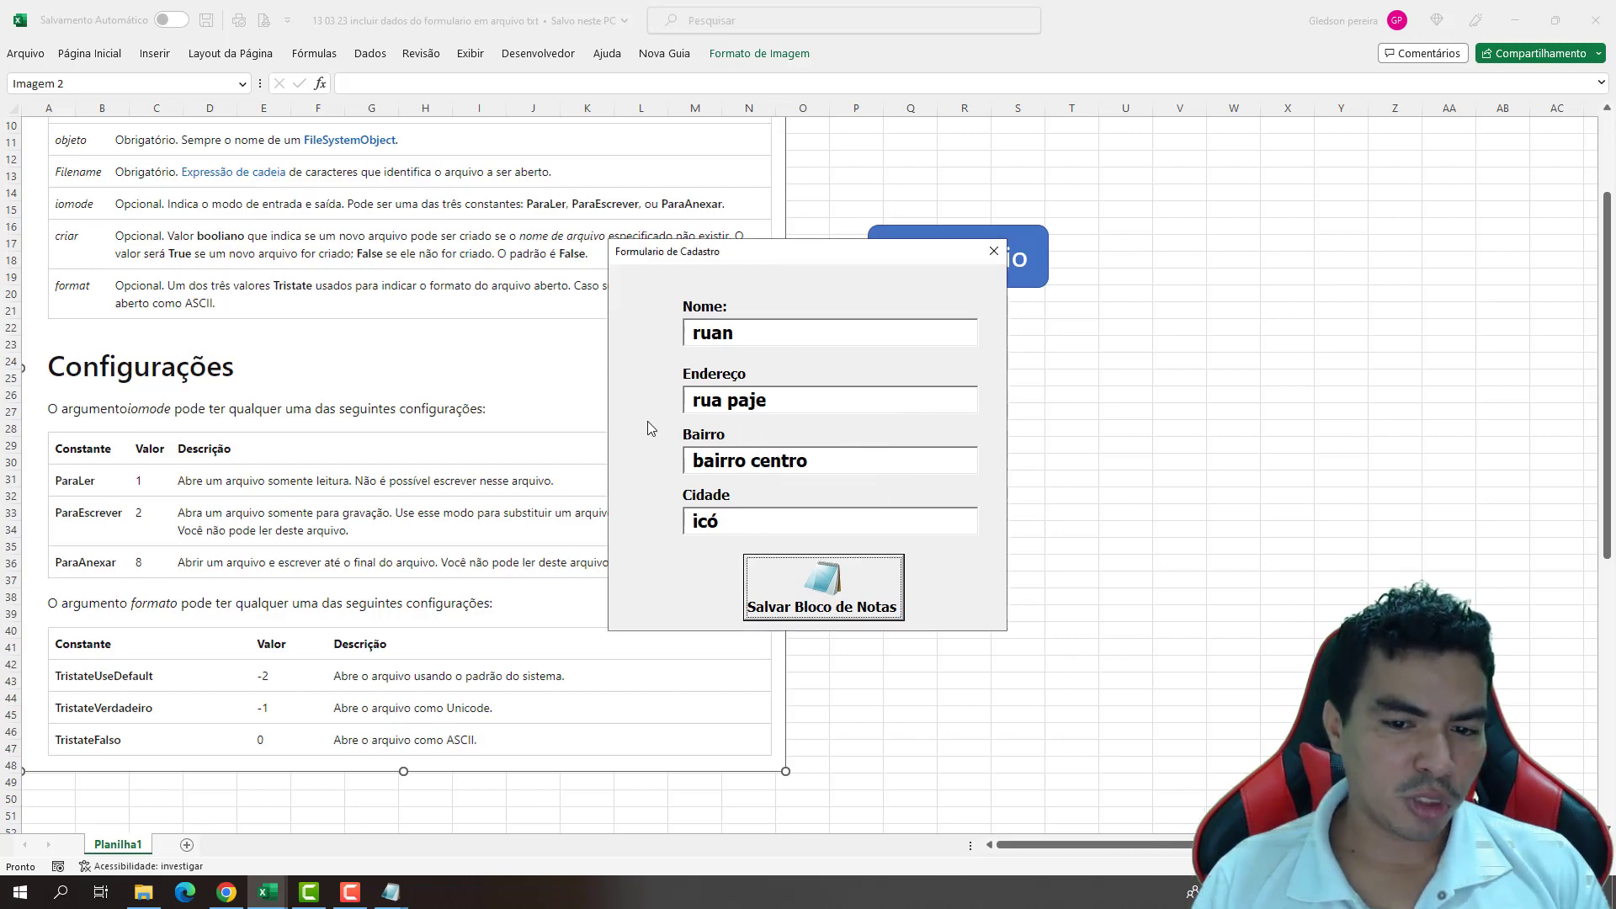
left_click(139, 895)
- Reopen the text file and highlight the newly appended second record below the first
double_click(396, 690)
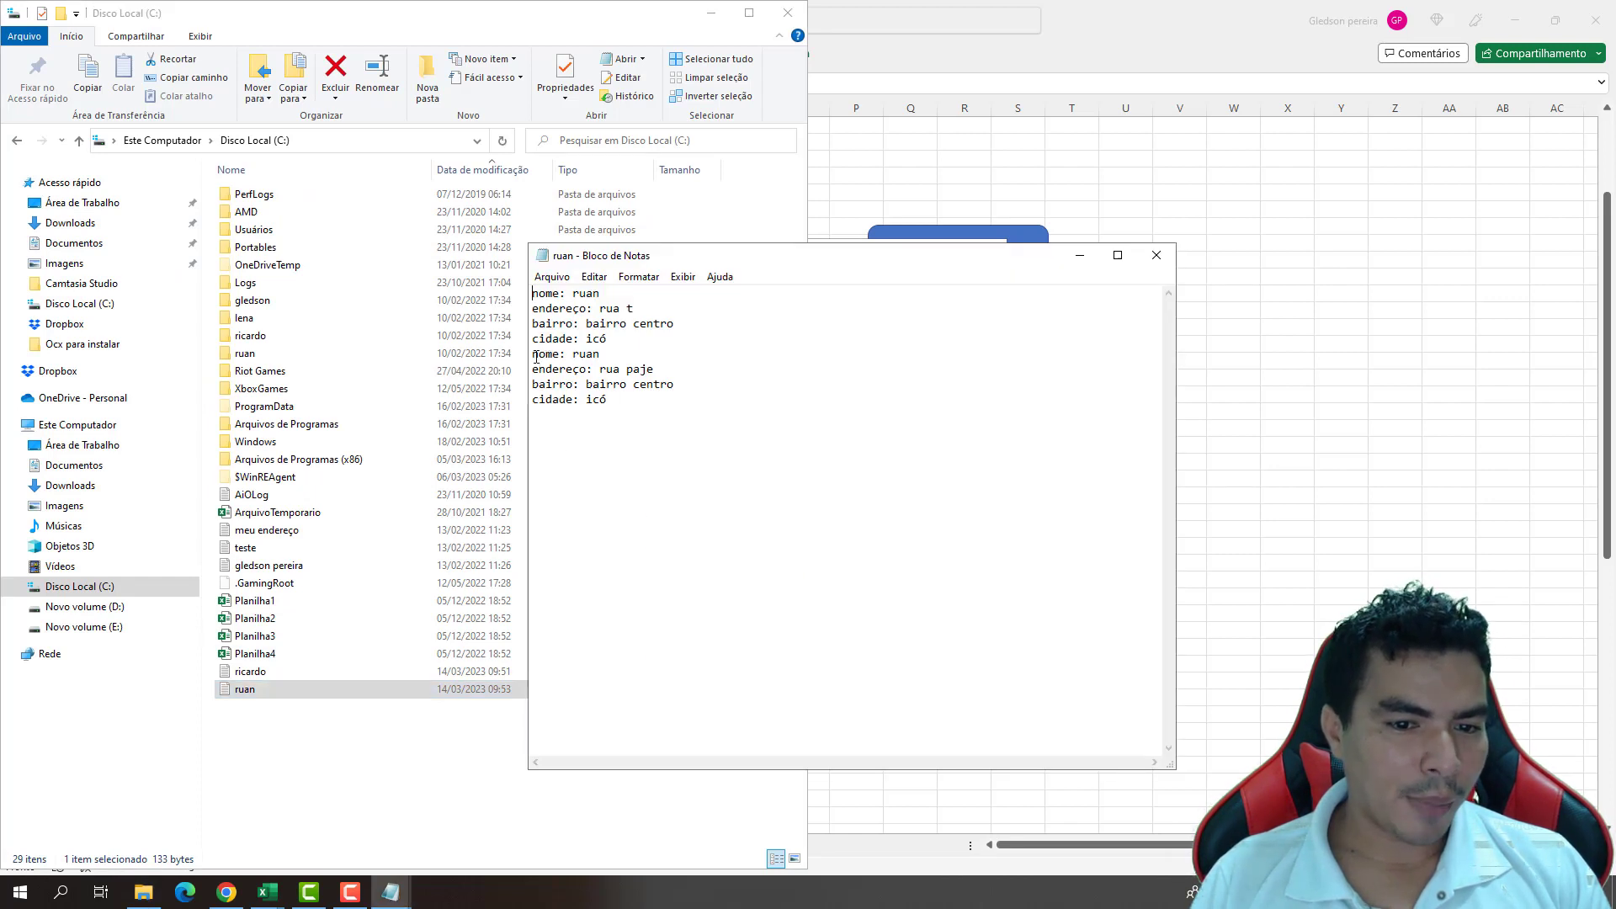
mouse_move(536, 357)
left_mouse_down()
mouse_move(622, 374)
mouse_move(637, 397)
left_mouse_up()
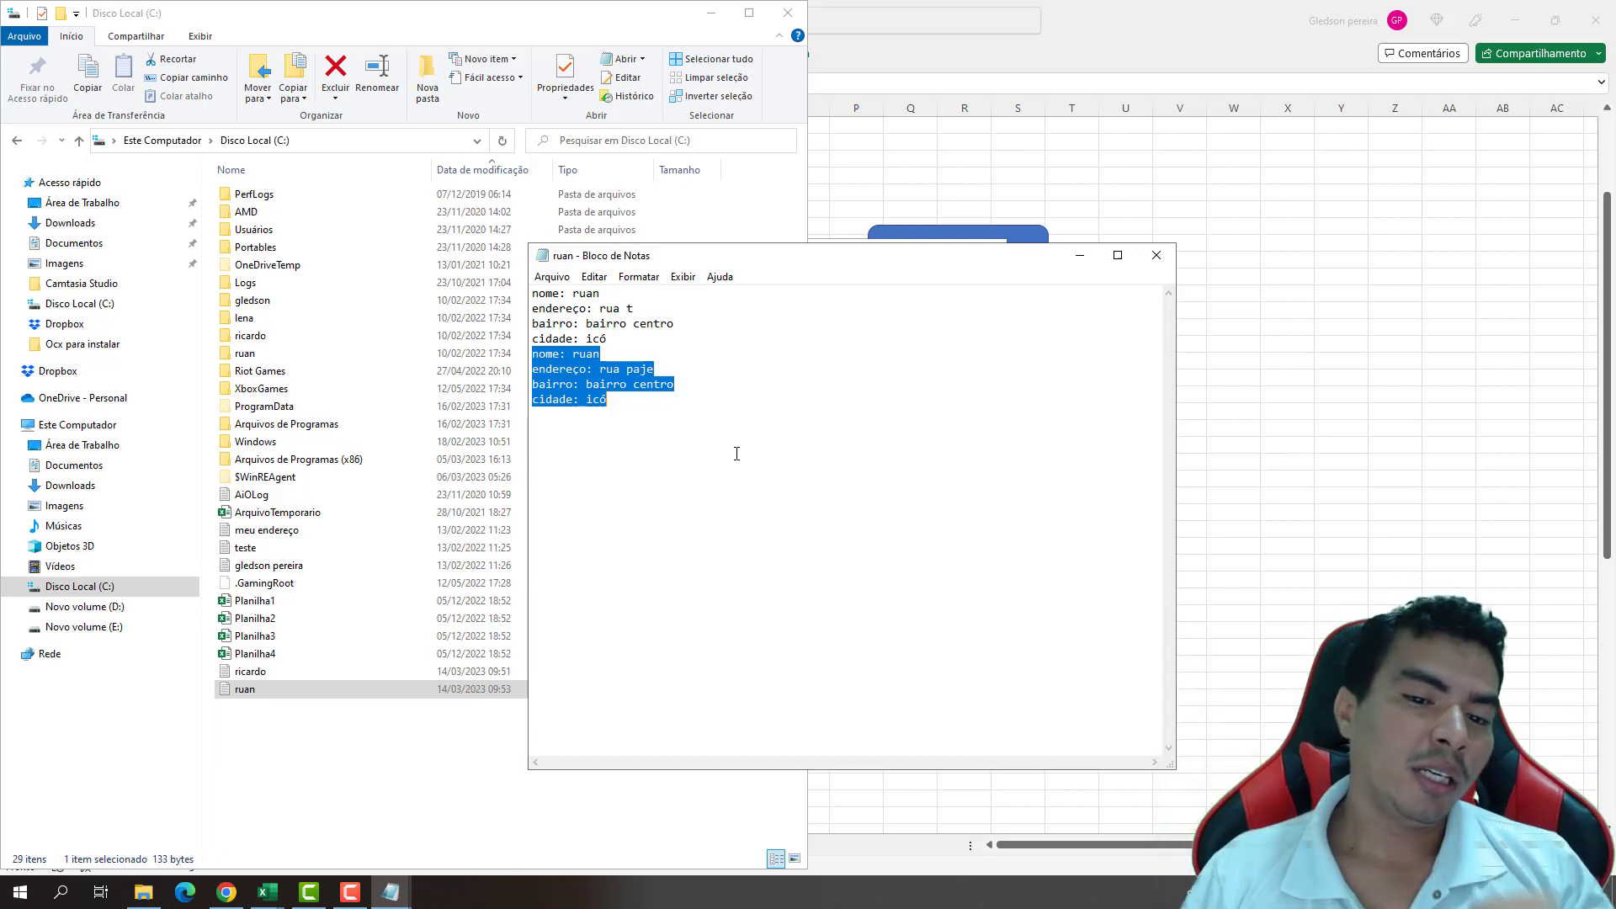
left_click(224, 894)
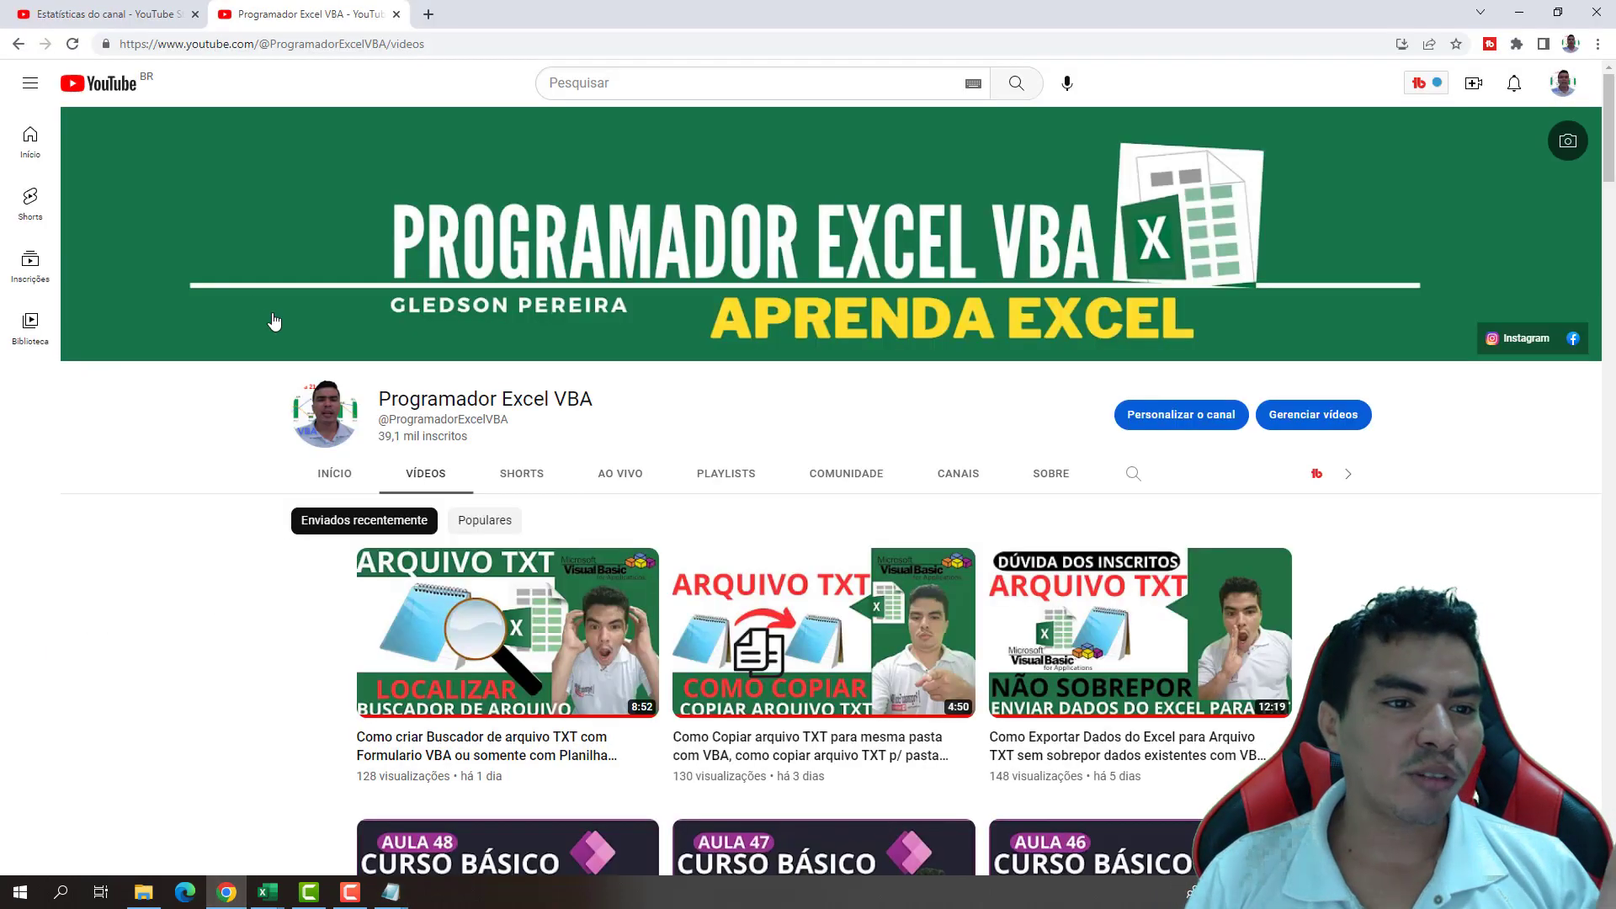
- Subscribe to the Programador Excel VBA channel with INSCREVER-SE and open the bell's notification options
left_click(175, 12)
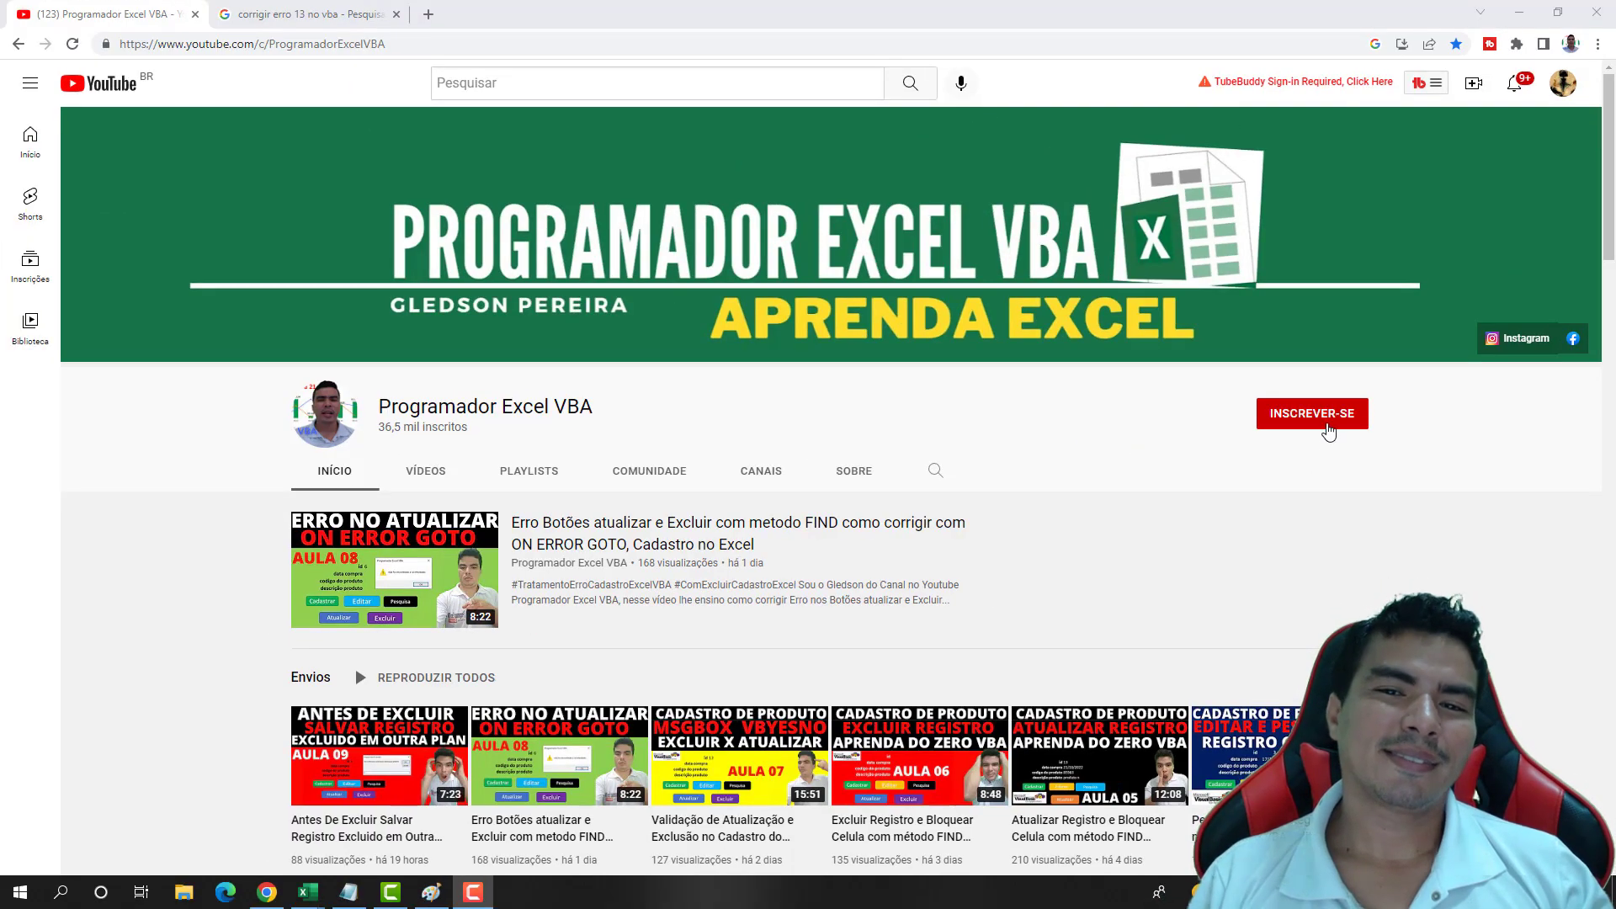
left_click(1327, 421)
left_click(1354, 414)
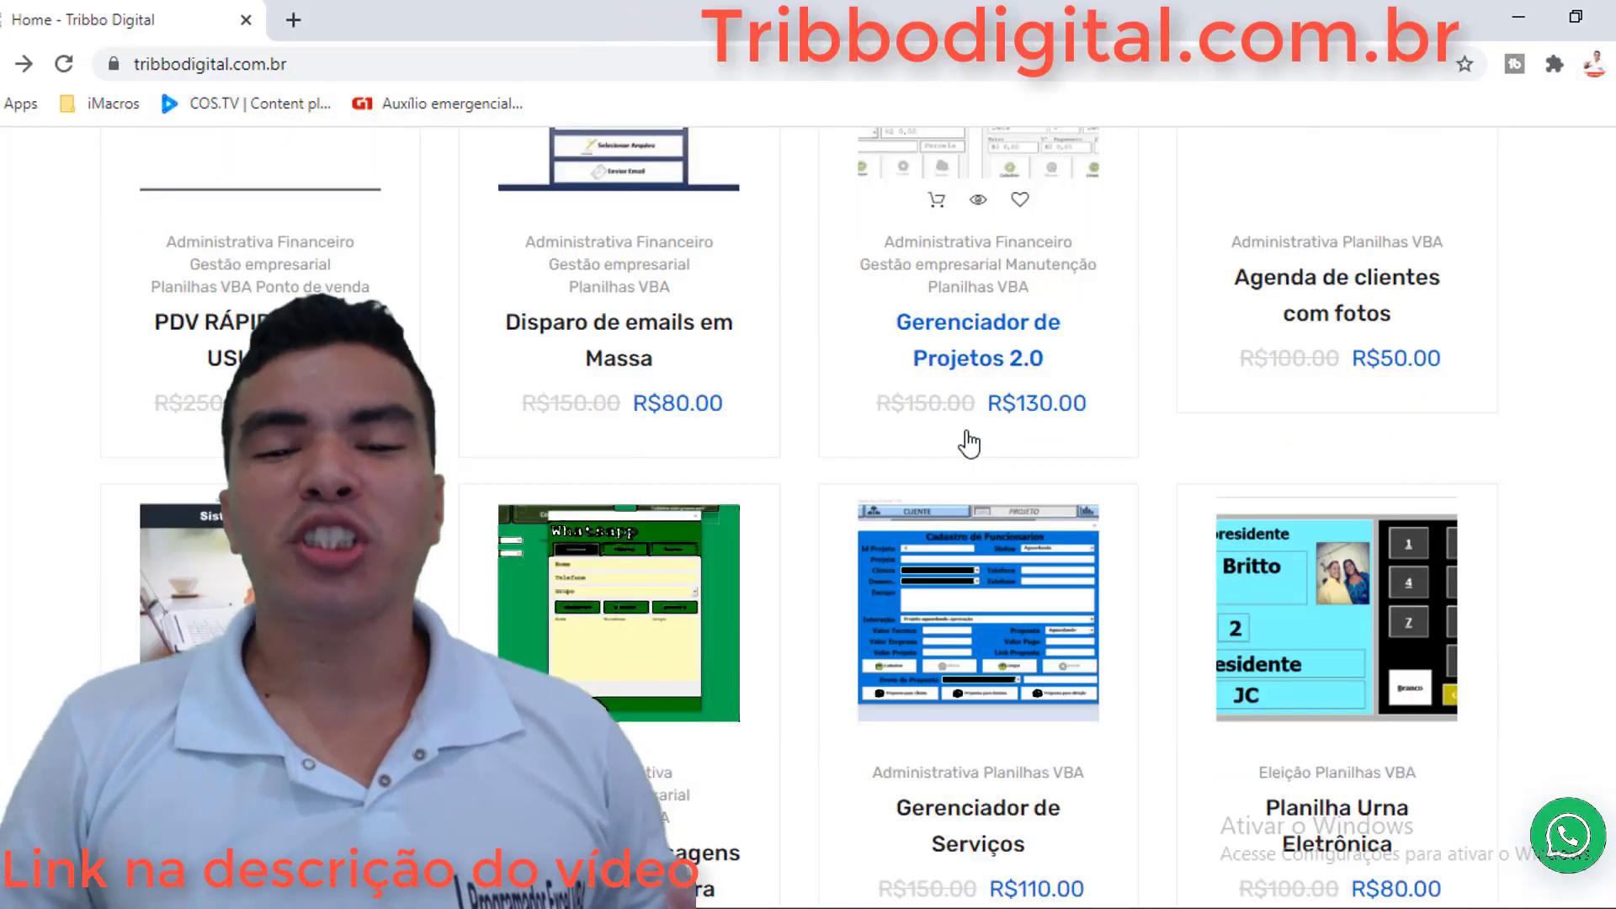
- View the Disparo de Mensagens product page, enlarge its screenshot, then go back to the product grid
scroll(969, 444, "down", 2)
scroll(969, 443, "down", 1)
scroll(968, 446, "down", 1)
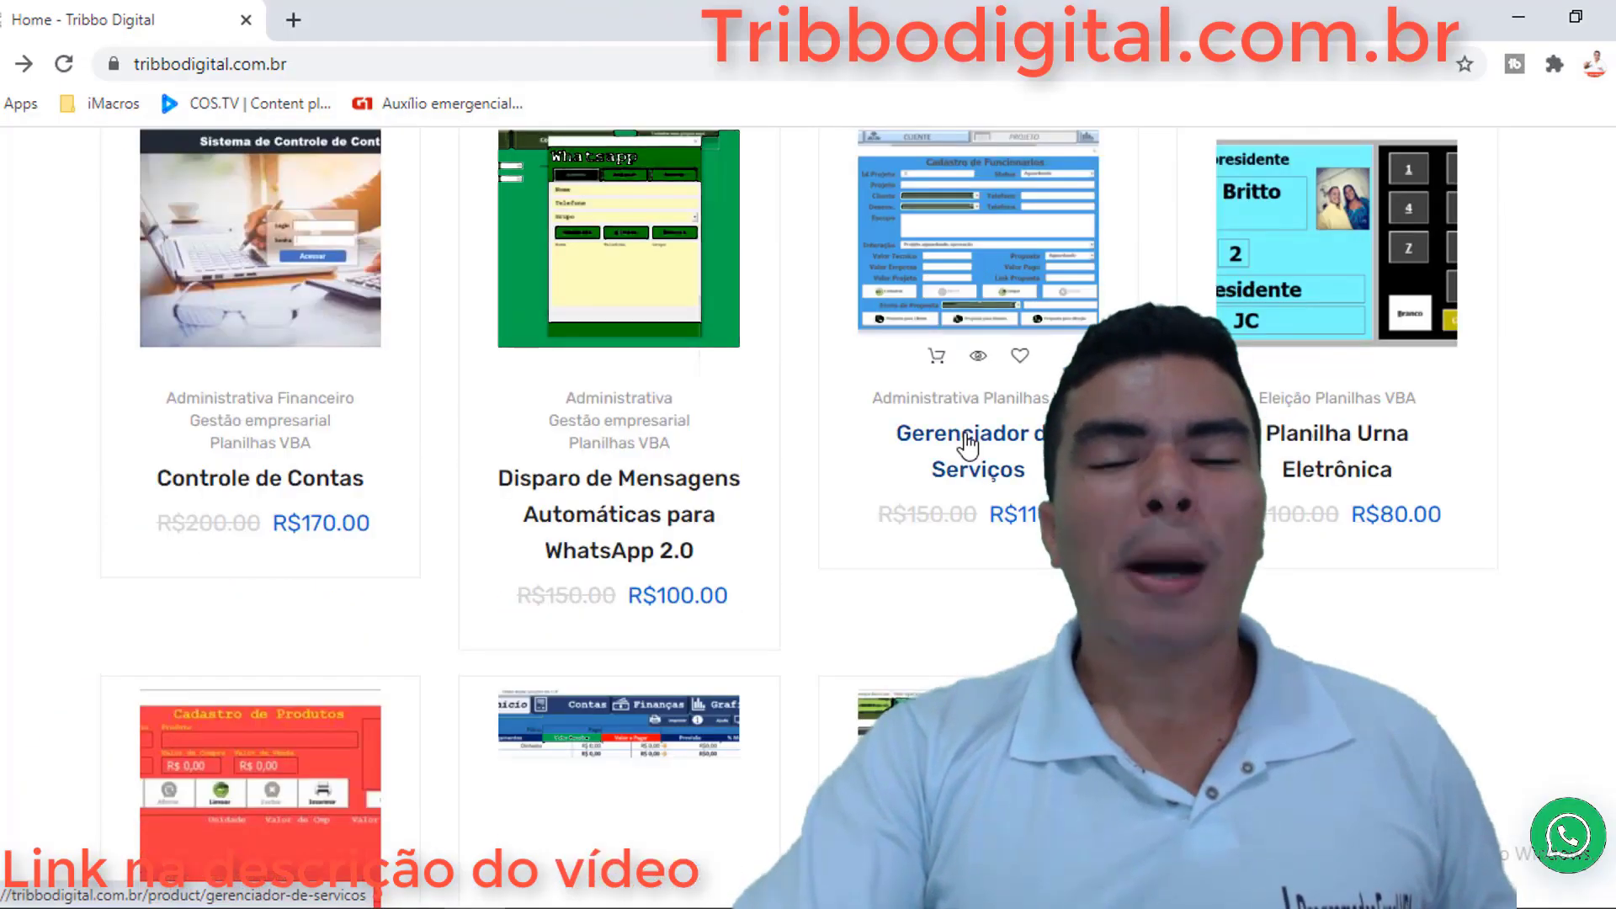
scroll(966, 443, "down", 1)
scroll(966, 443, "down", 1)
scroll(967, 444, "down", 2)
left_click(633, 427)
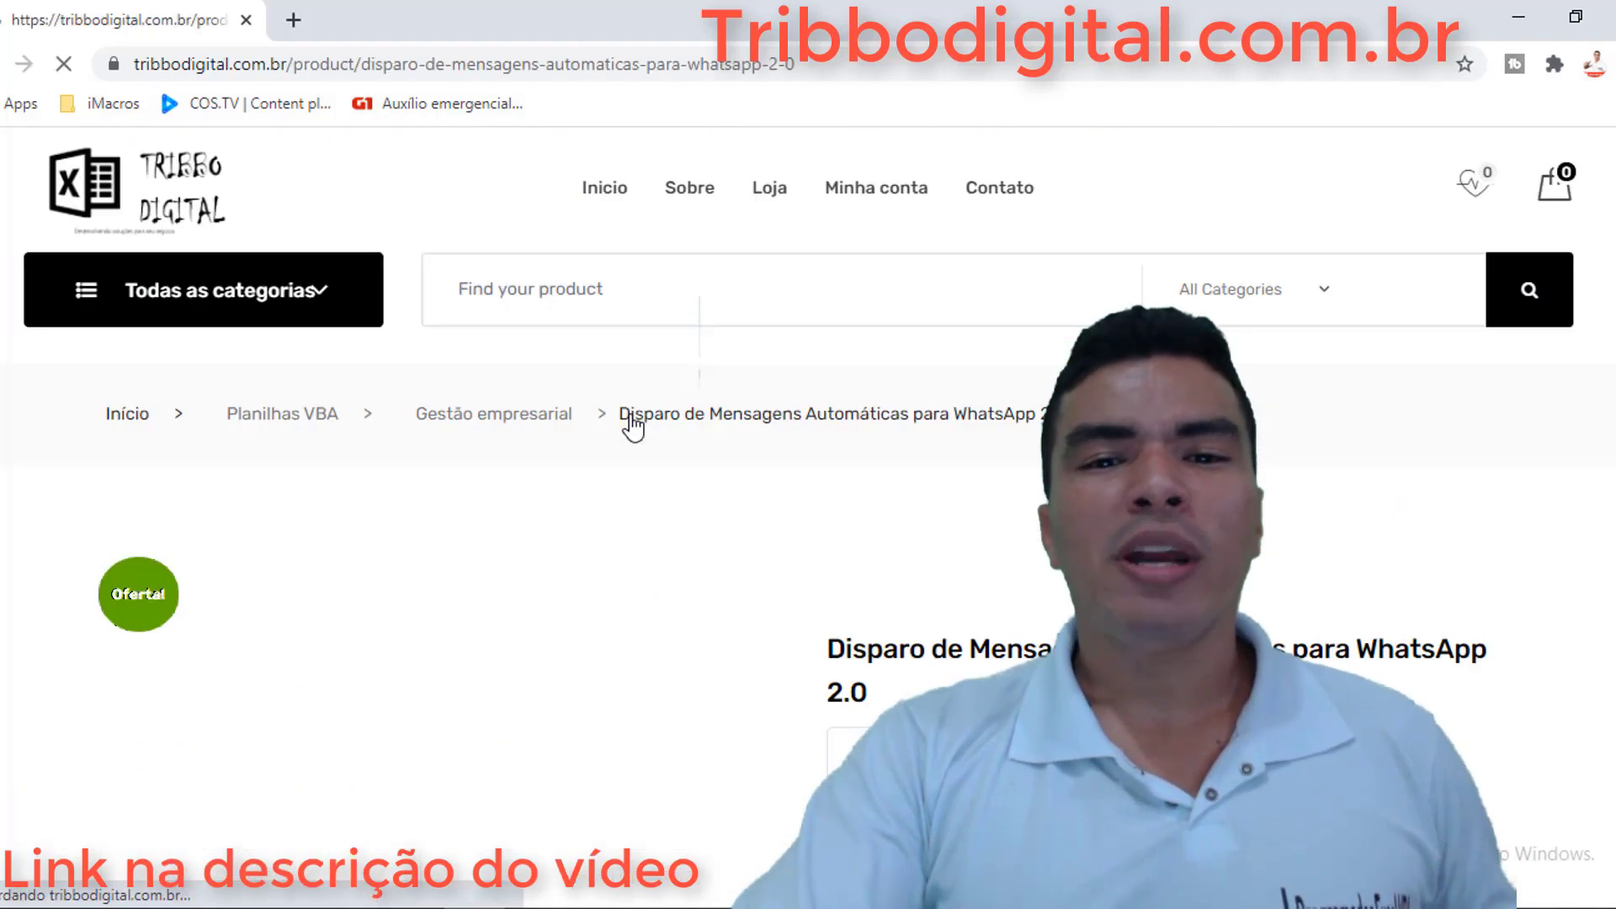
scroll(637, 554, "down", 1)
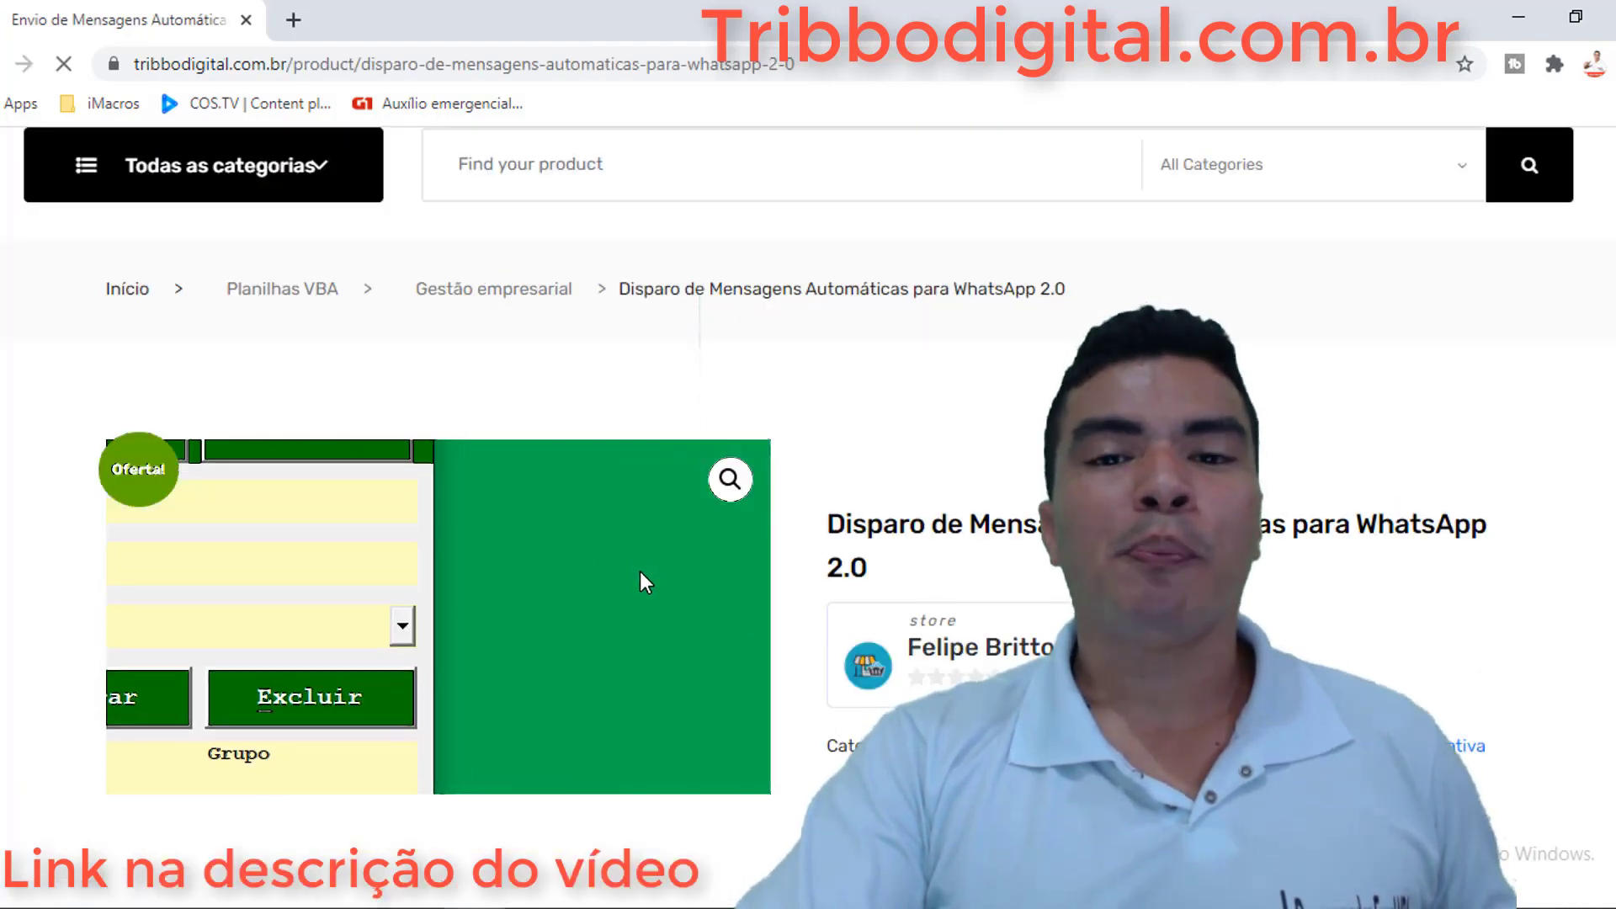
scroll(590, 564, "down", 1)
left_click(726, 353)
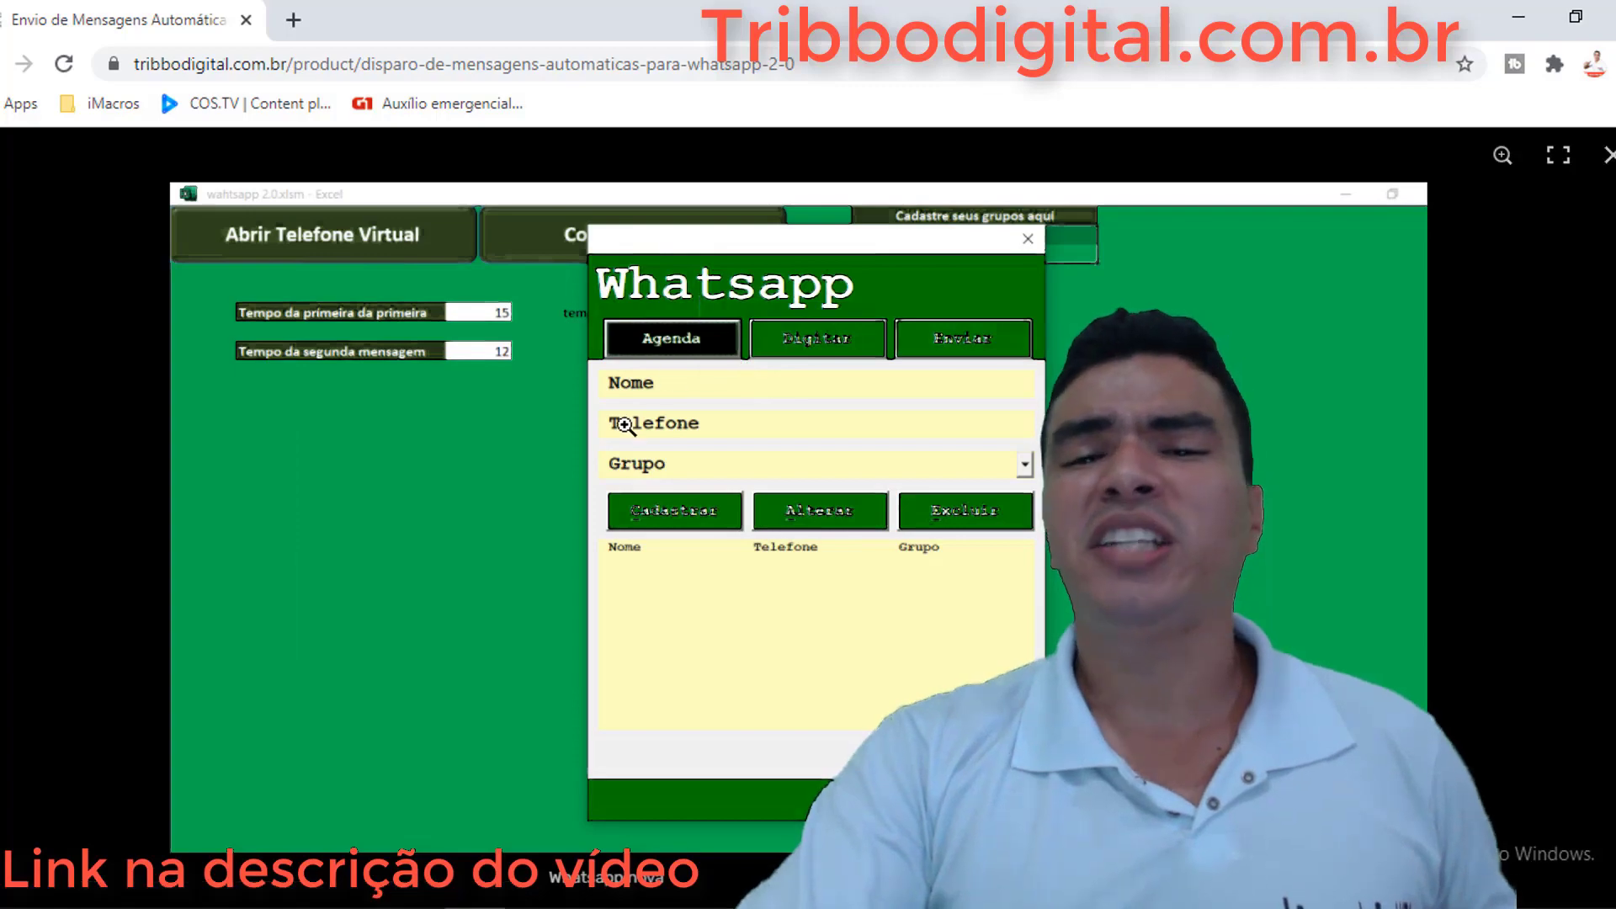
key("alt+Left")
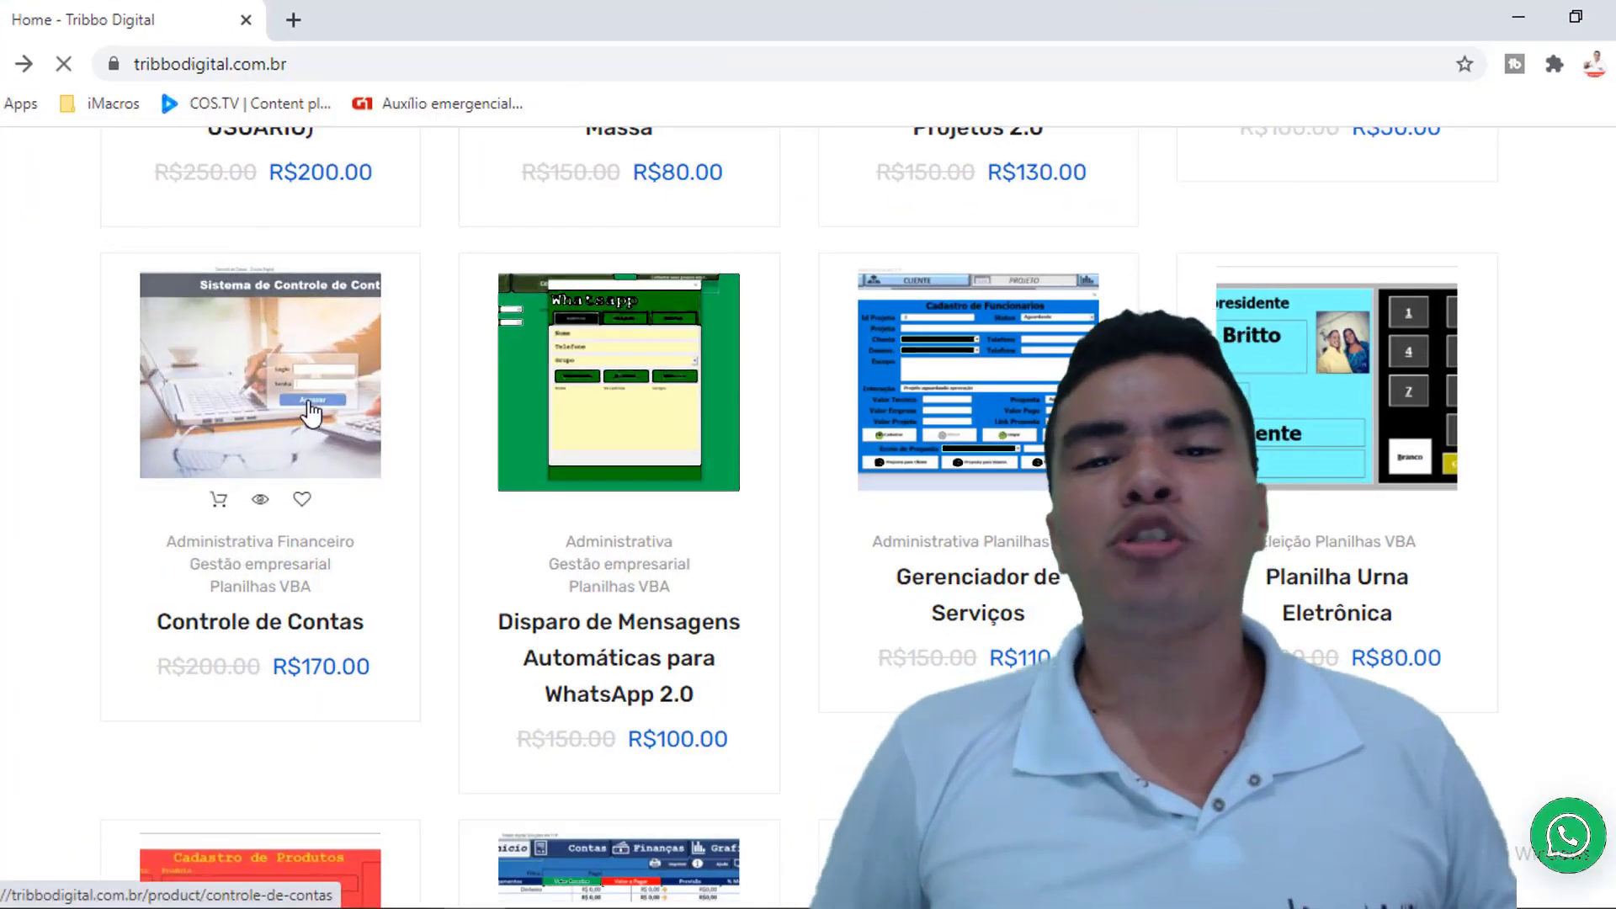
- Open the Controle de Contas product page and scroll down to its feature list
left_click(311, 413)
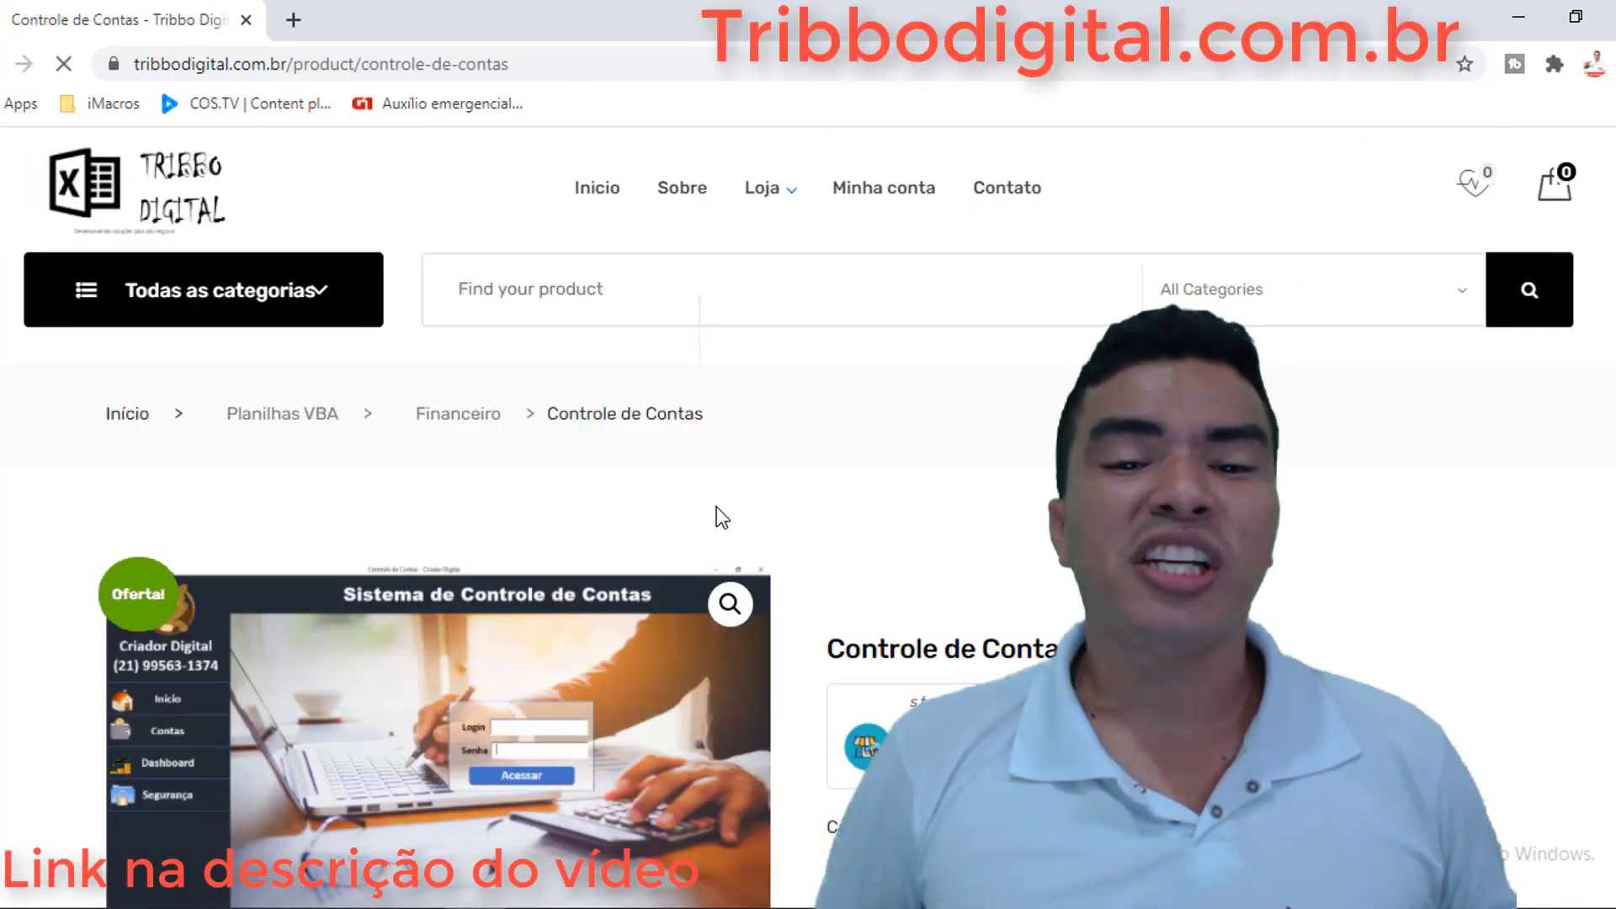
scroll(589, 559, "down", 1)
scroll(589, 559, "down", 2)
scroll(589, 559, "down", 2)
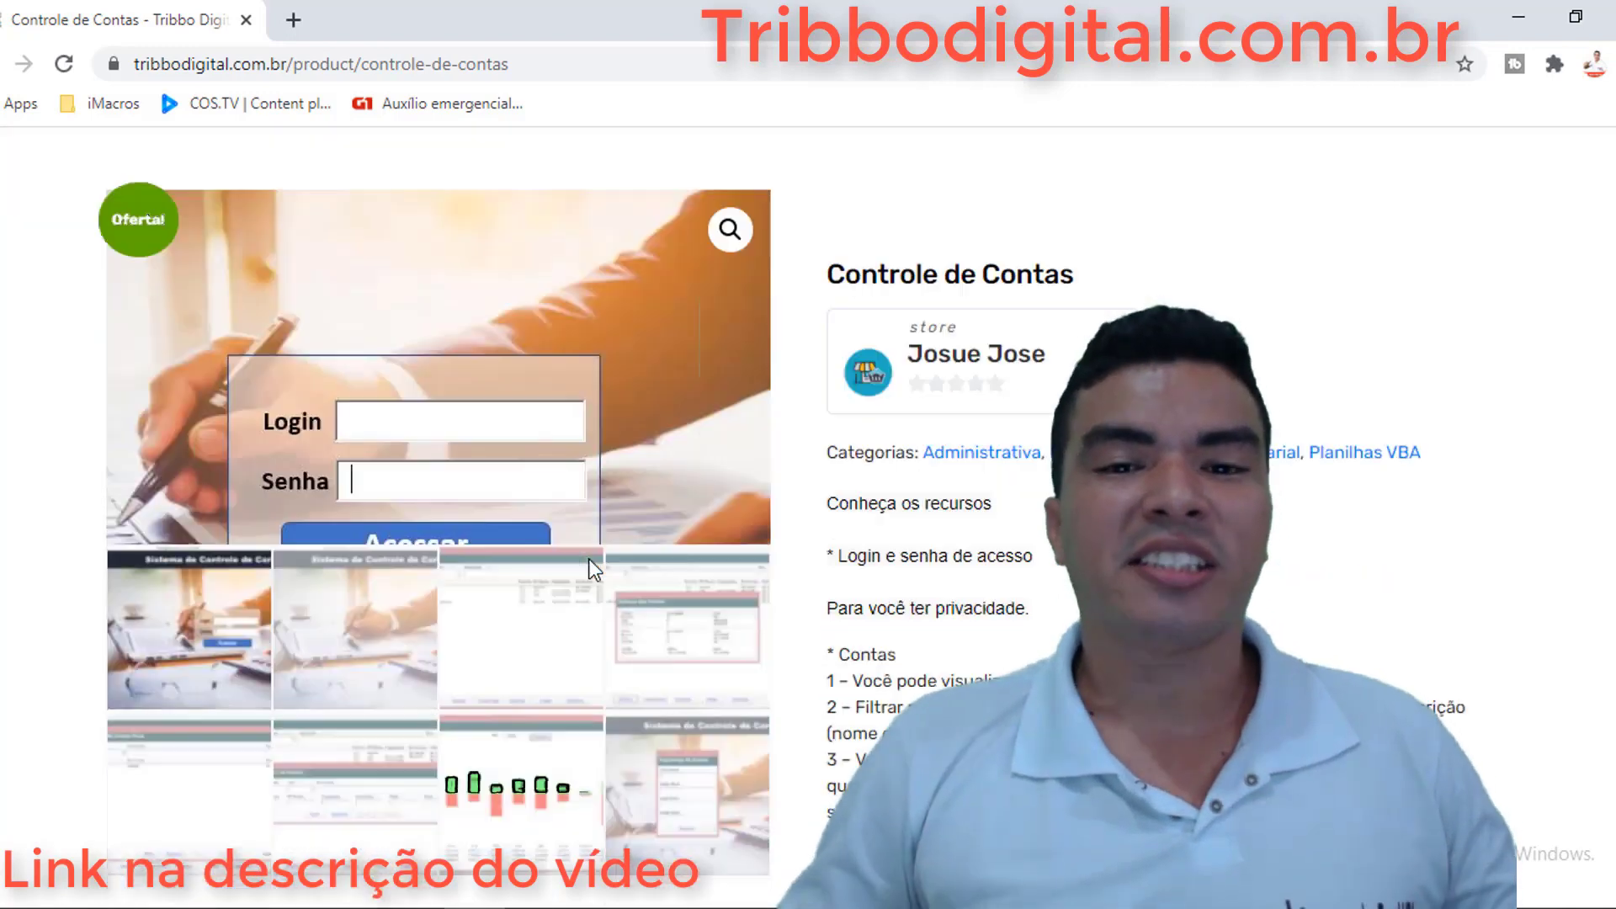
scroll(589, 568, "down", 3)
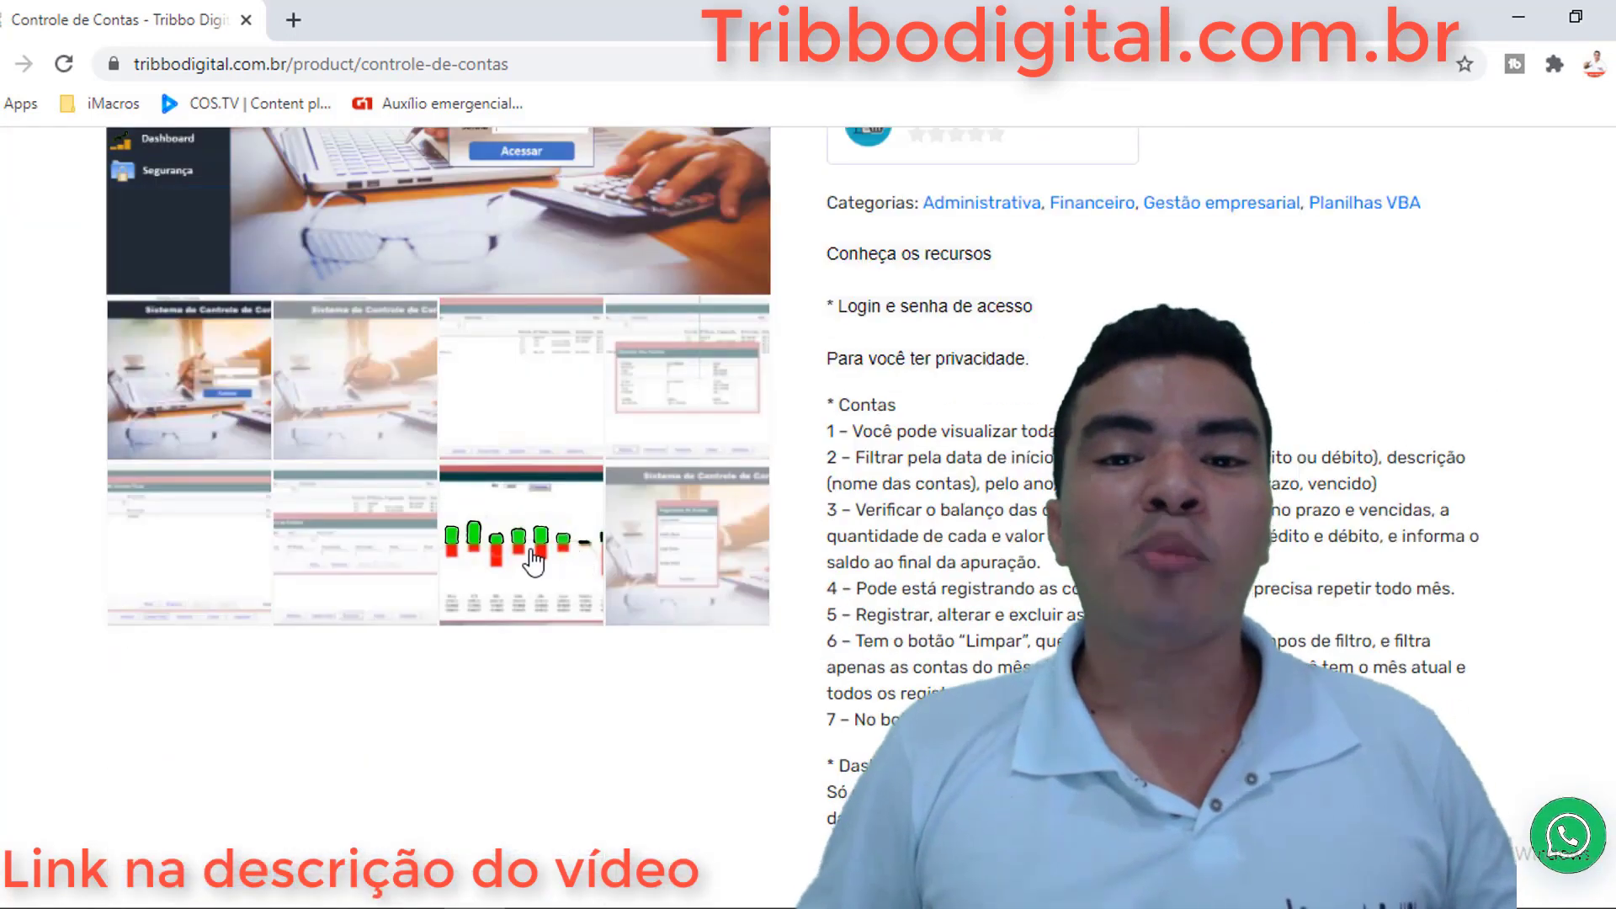